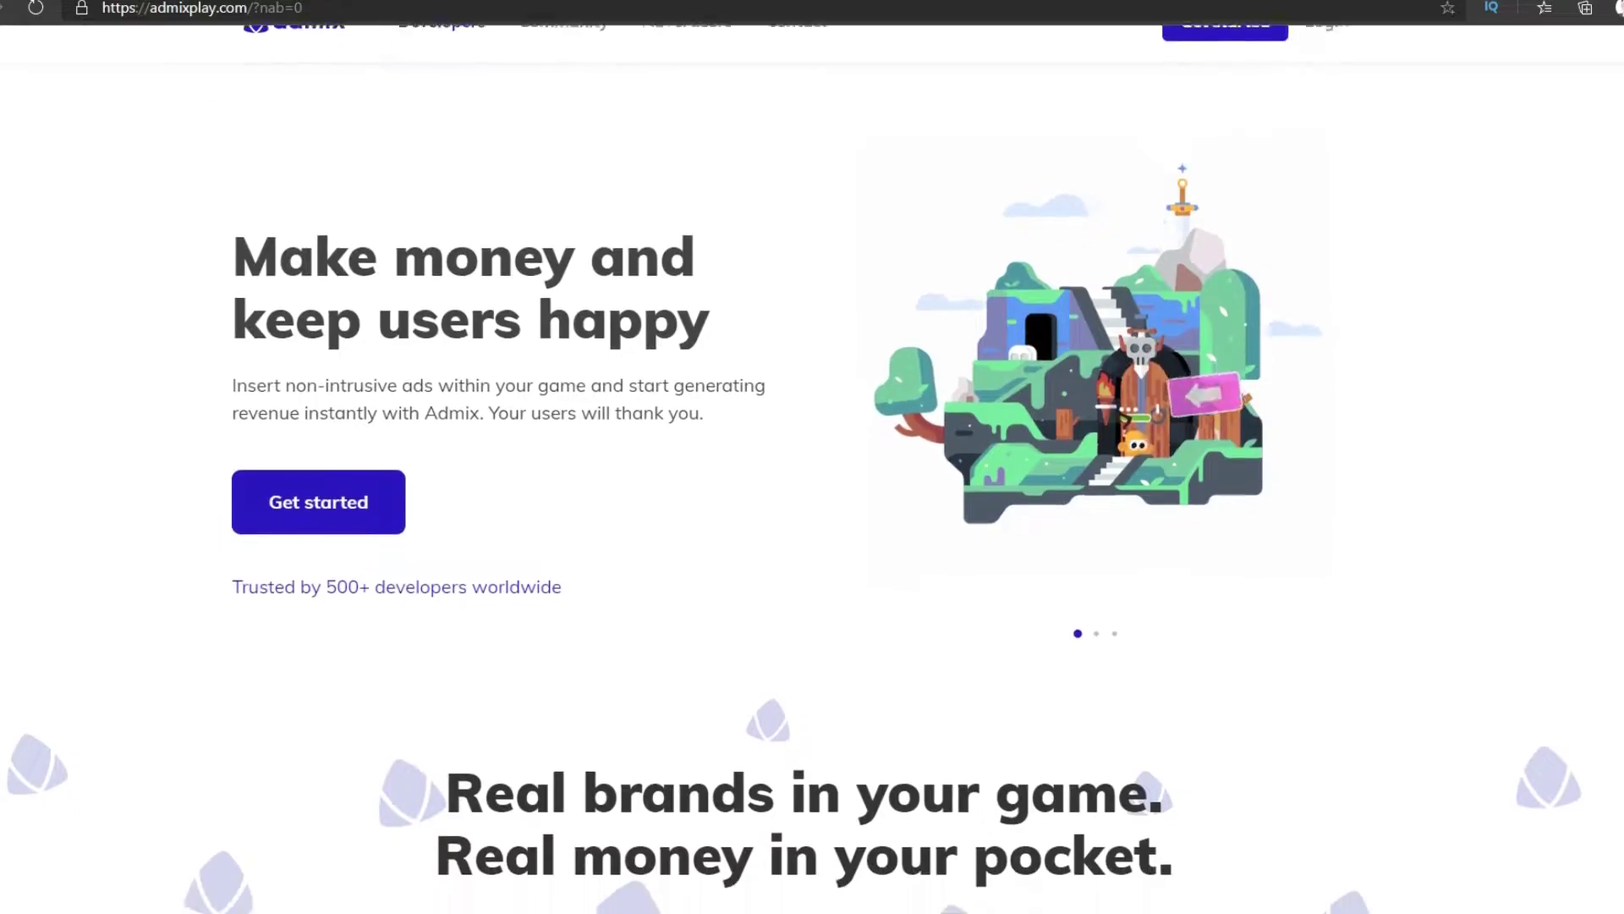
pyautogui.scroll(-15, 812, 508)
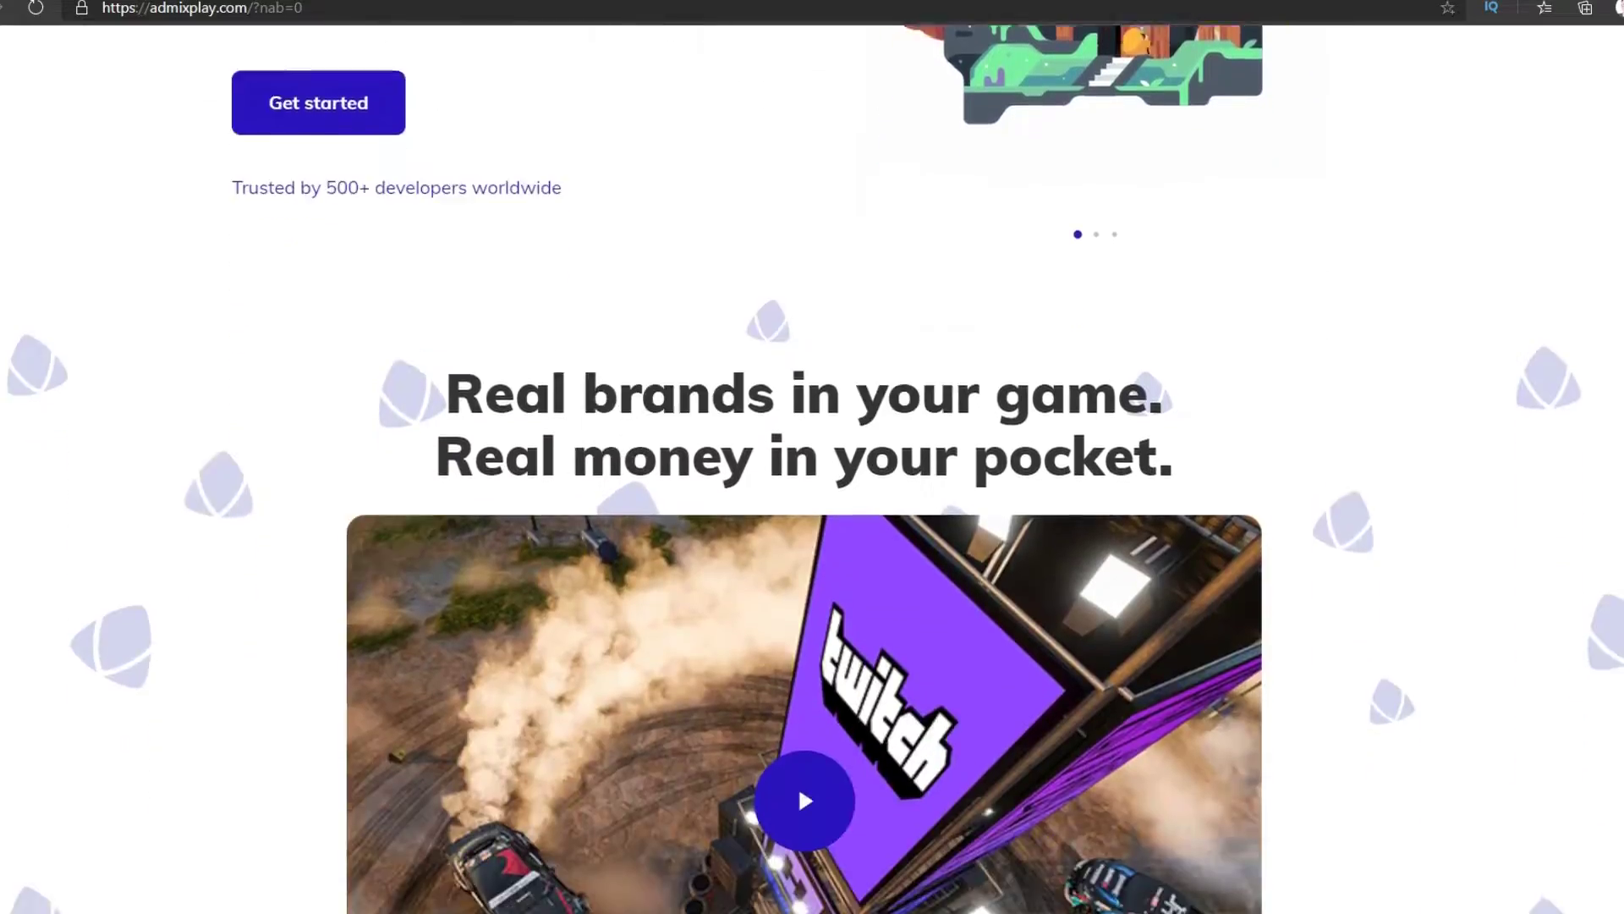
pyautogui.scroll(-18, 812, 507)
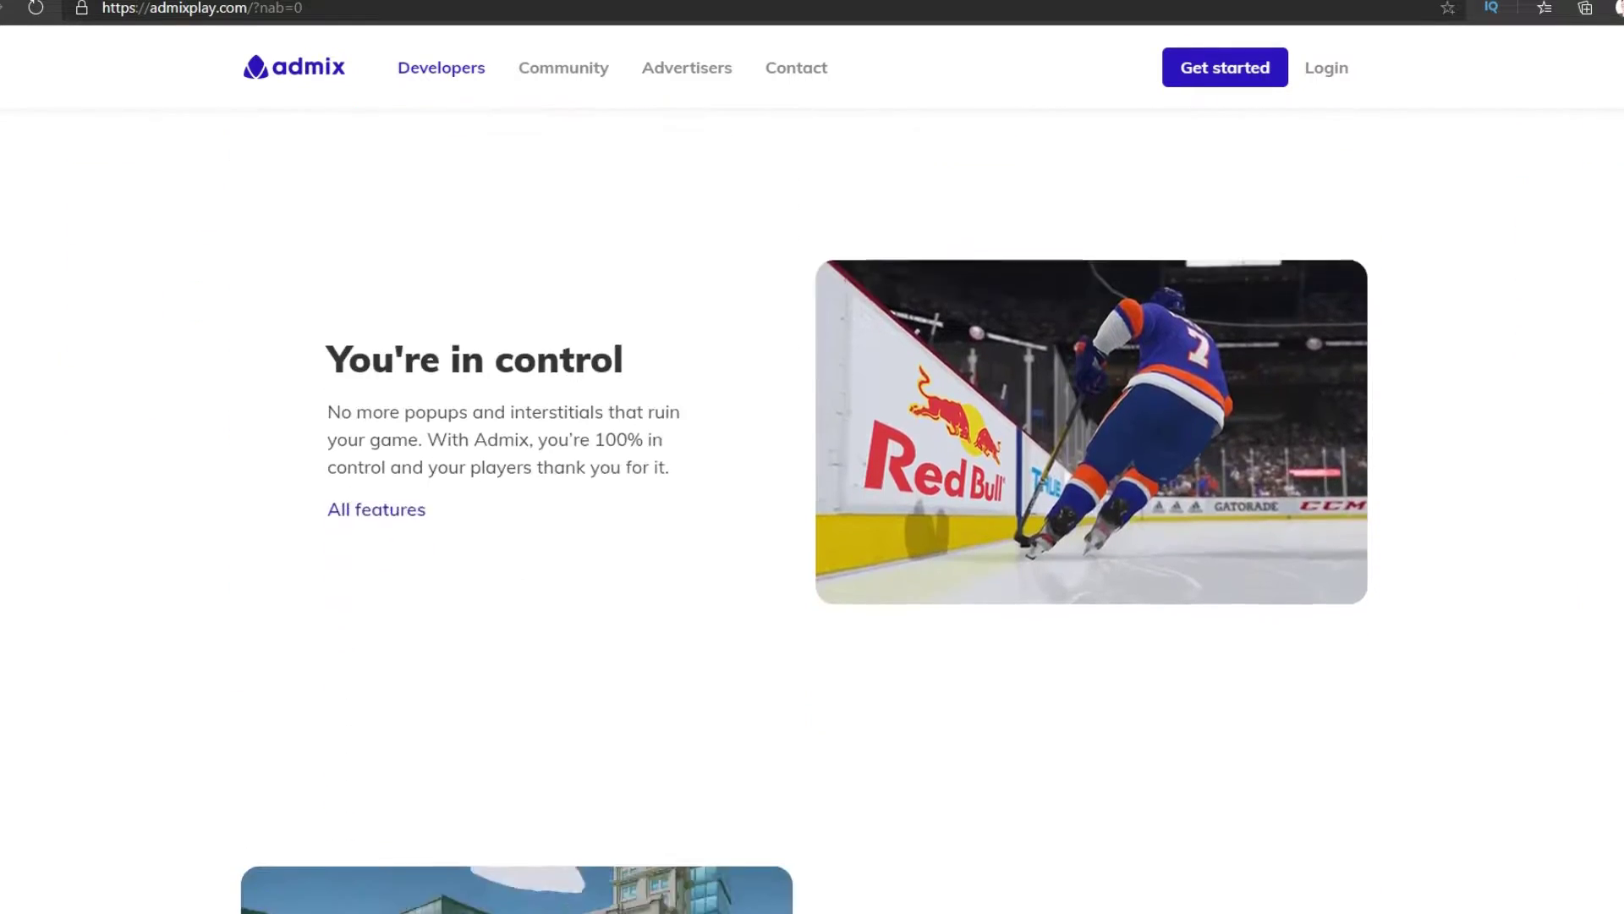
pyautogui.scroll(-10, 812, 508)
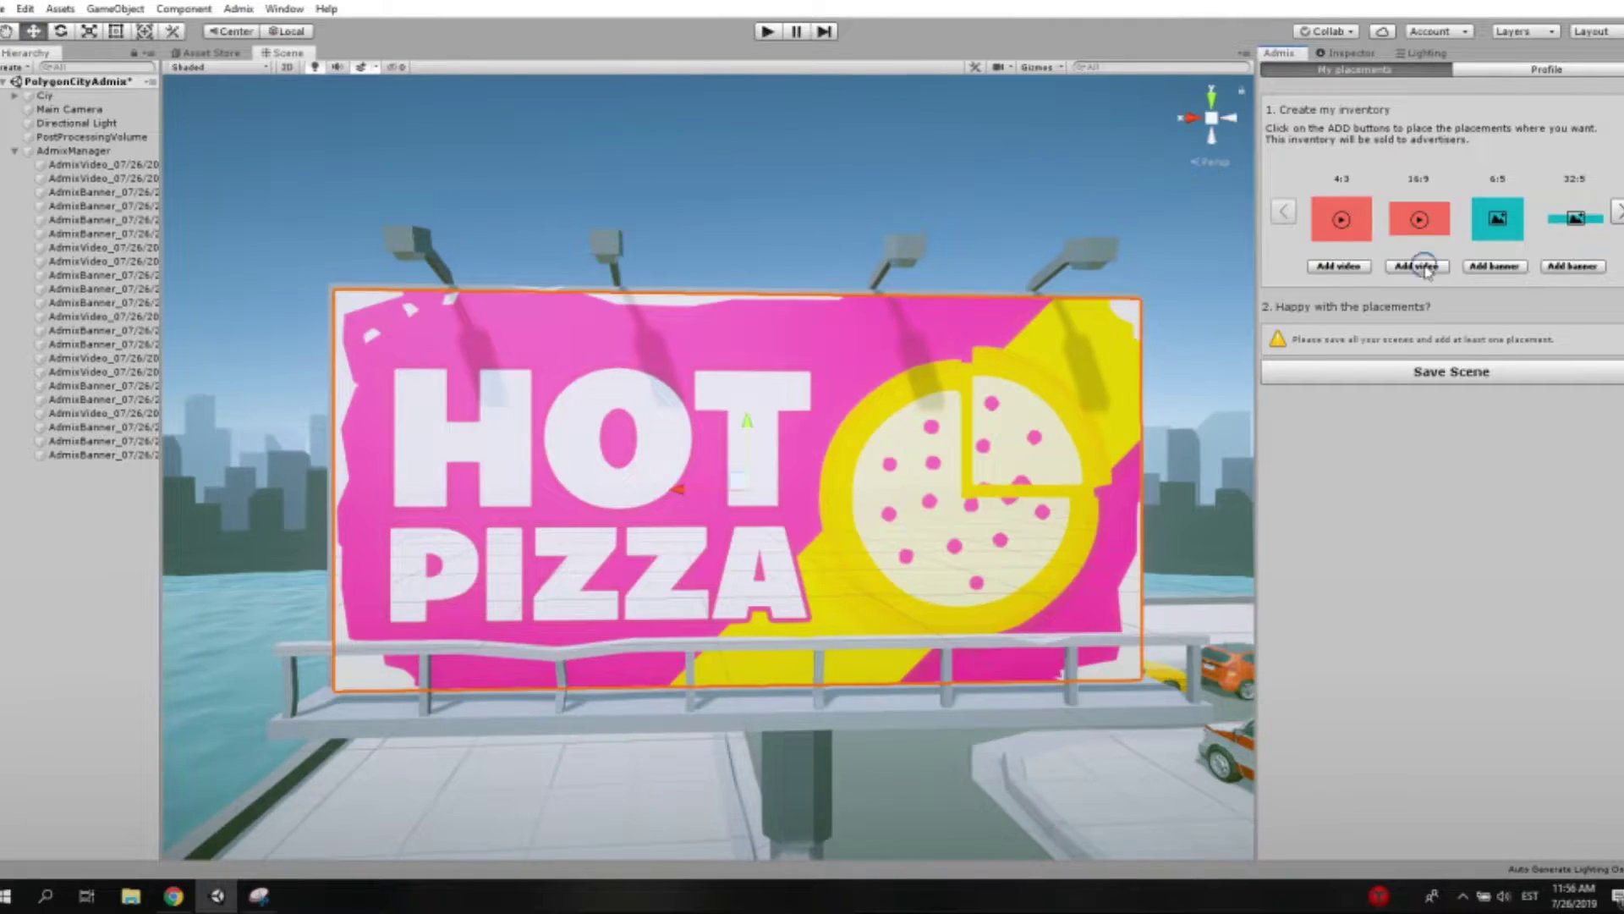
pyautogui.click(1425, 267)
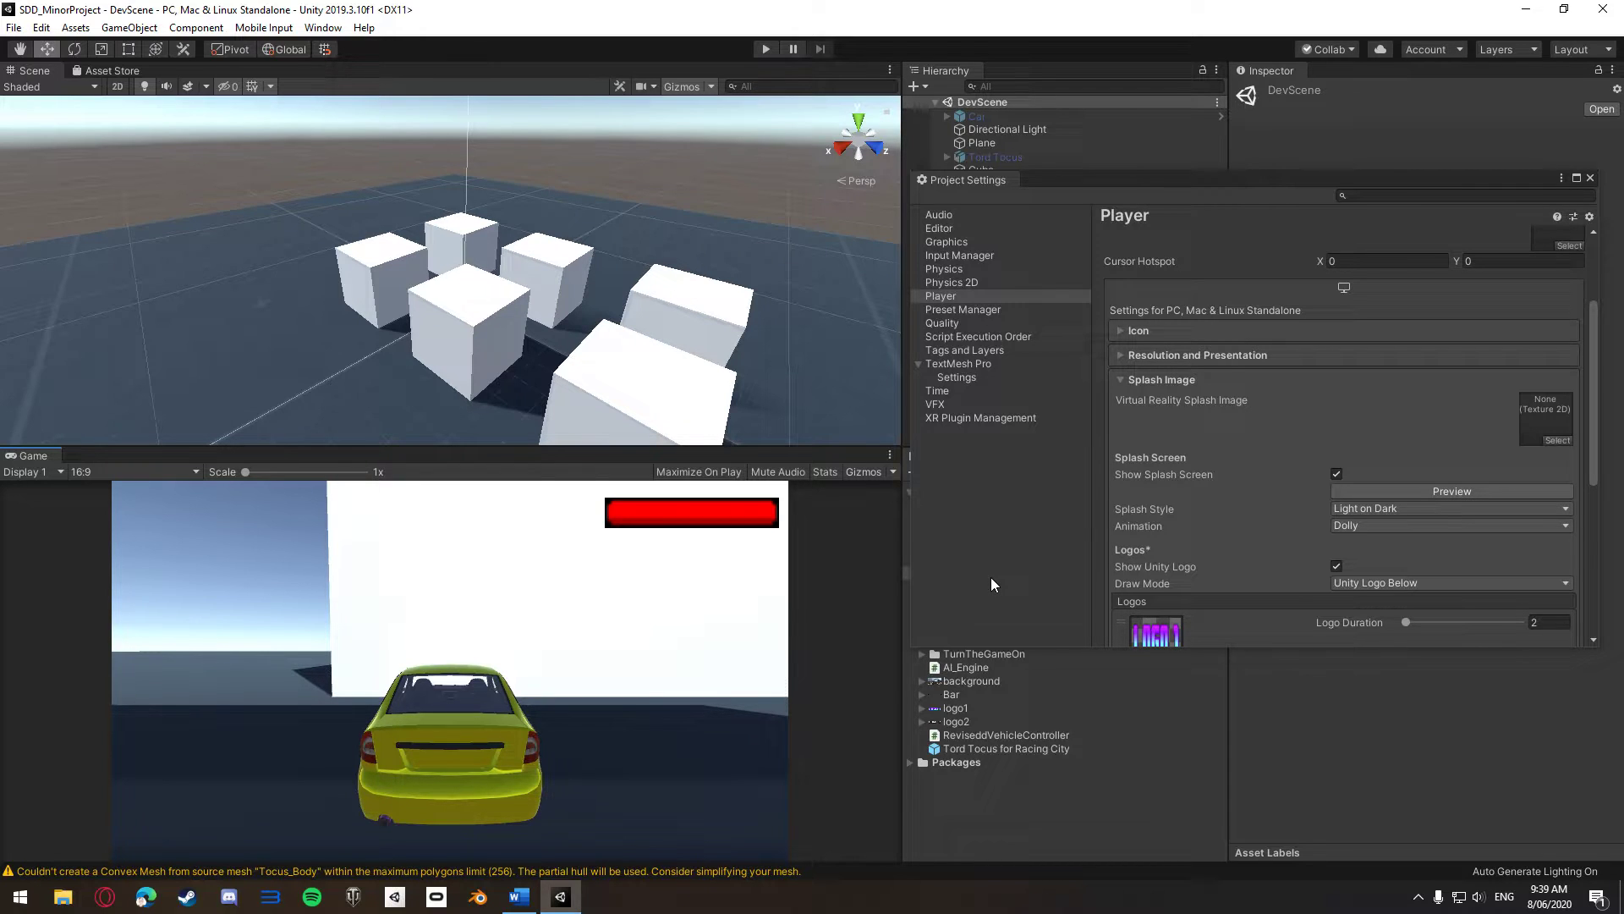
# Close the project settings, create a new scene and save it as MainMenu in the Scenes folder
pyautogui.click(1590, 178)
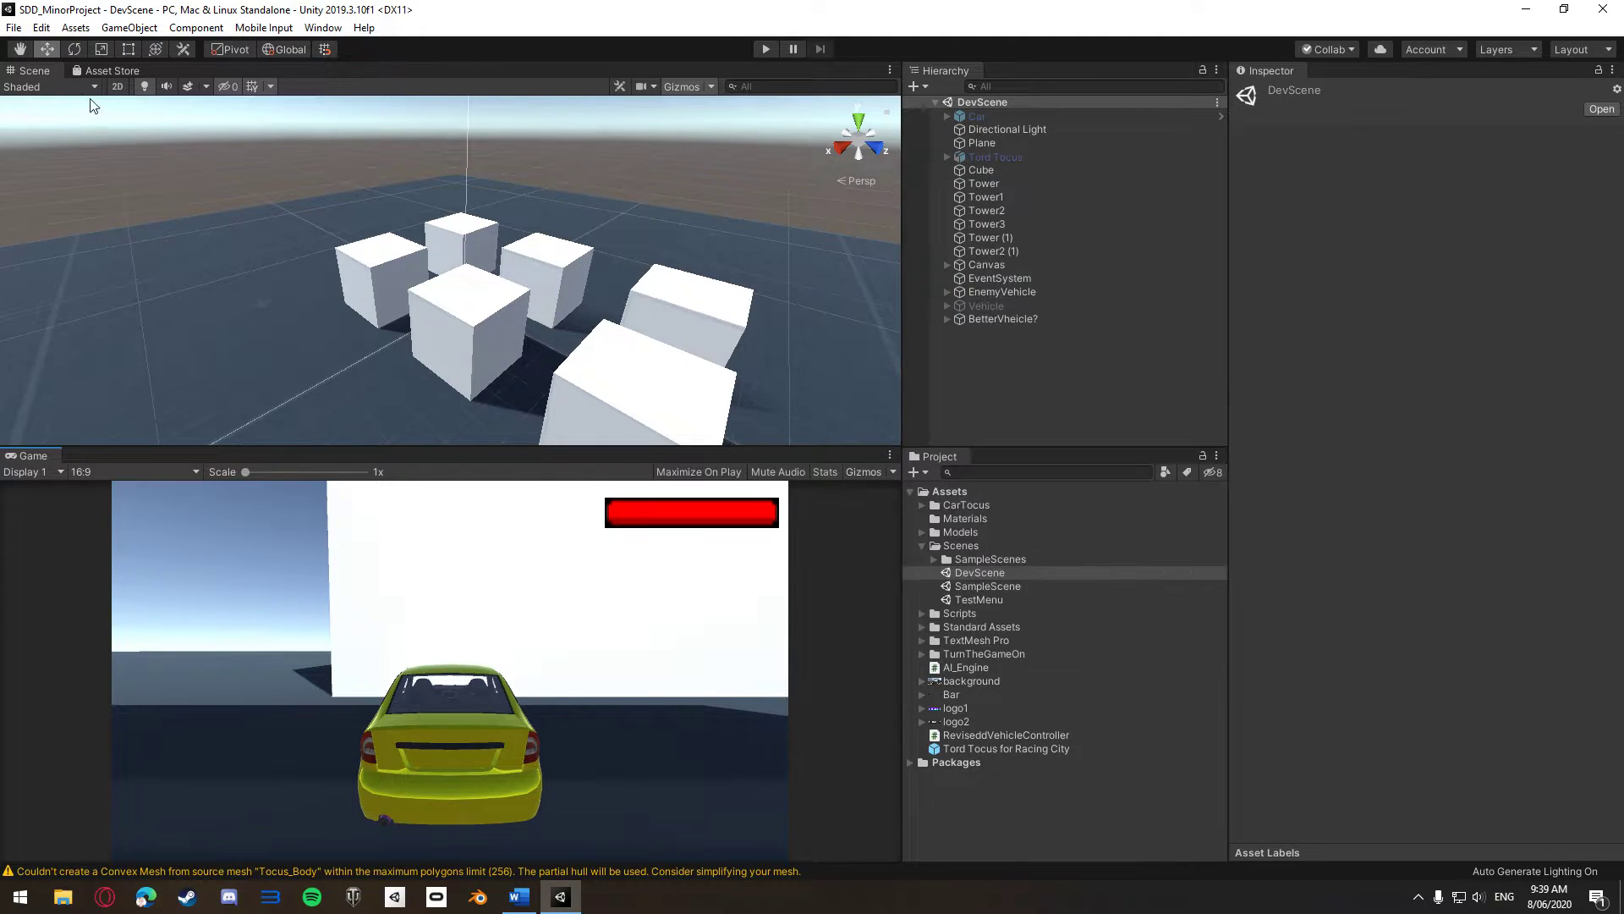
pyautogui.click(13, 28)
pyautogui.click(38, 48)
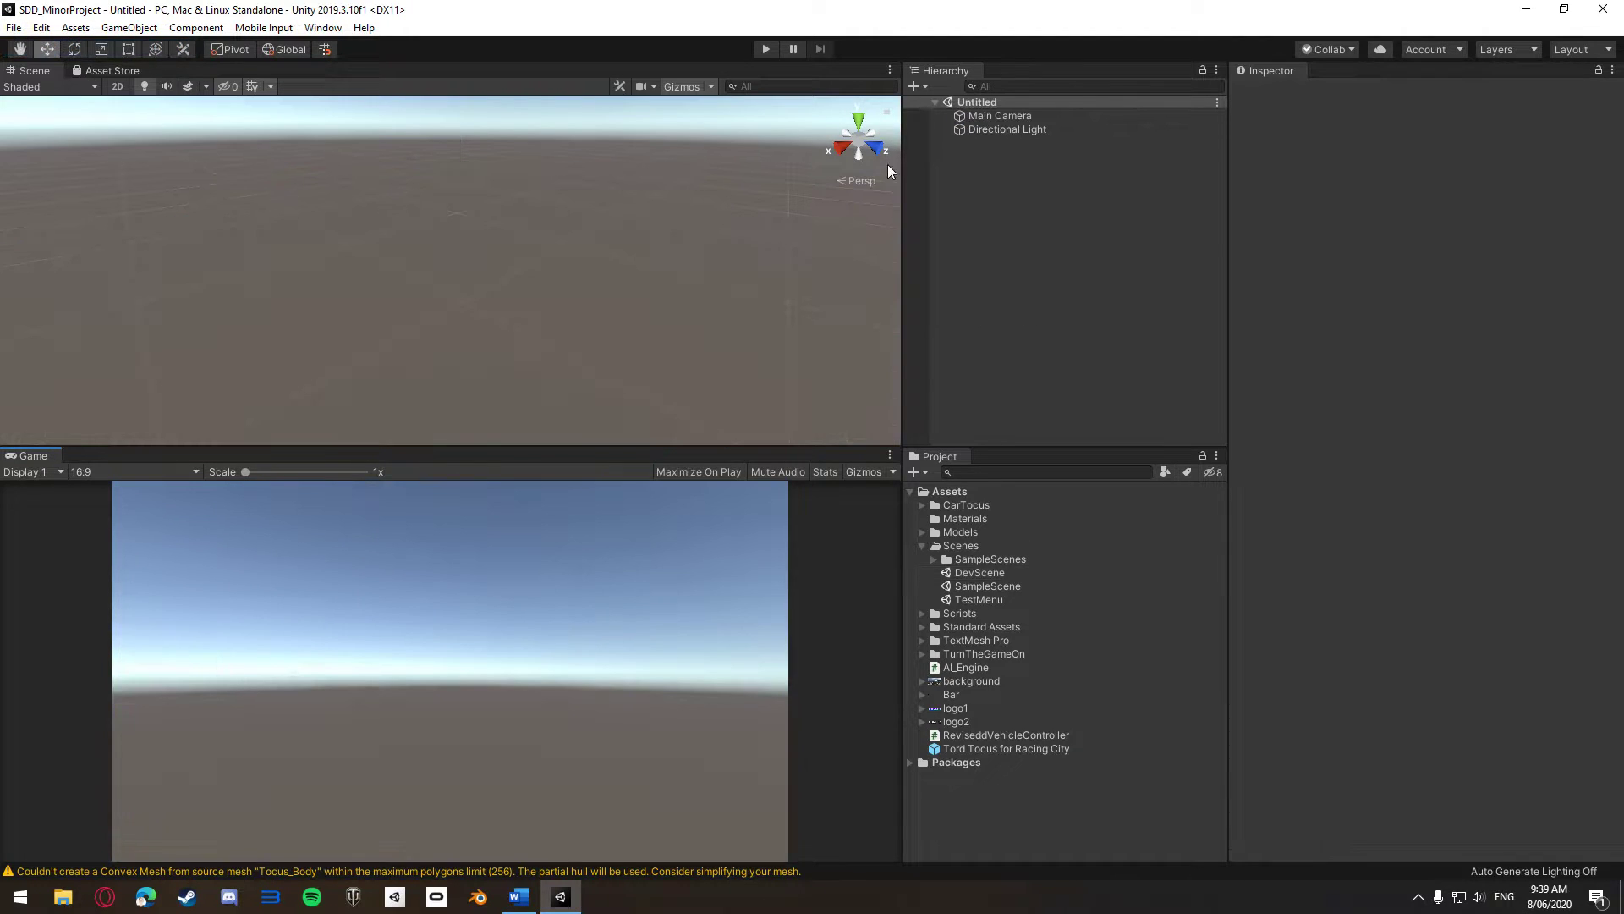
pyautogui.hotkey('ctrl', 's')
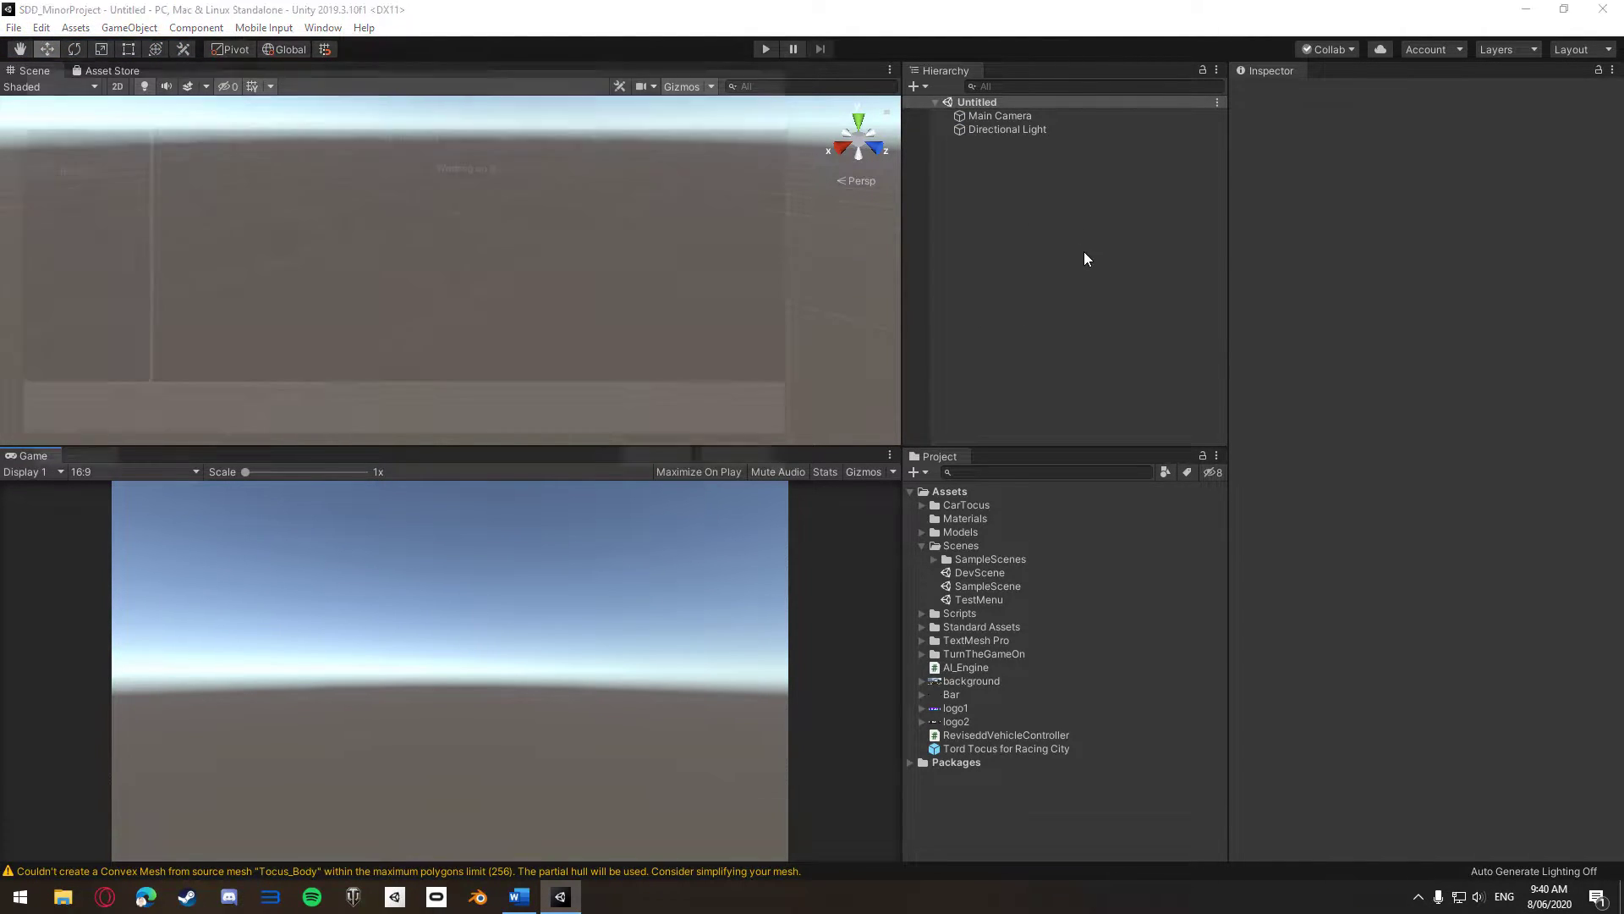
pyautogui.write('MainMenu')
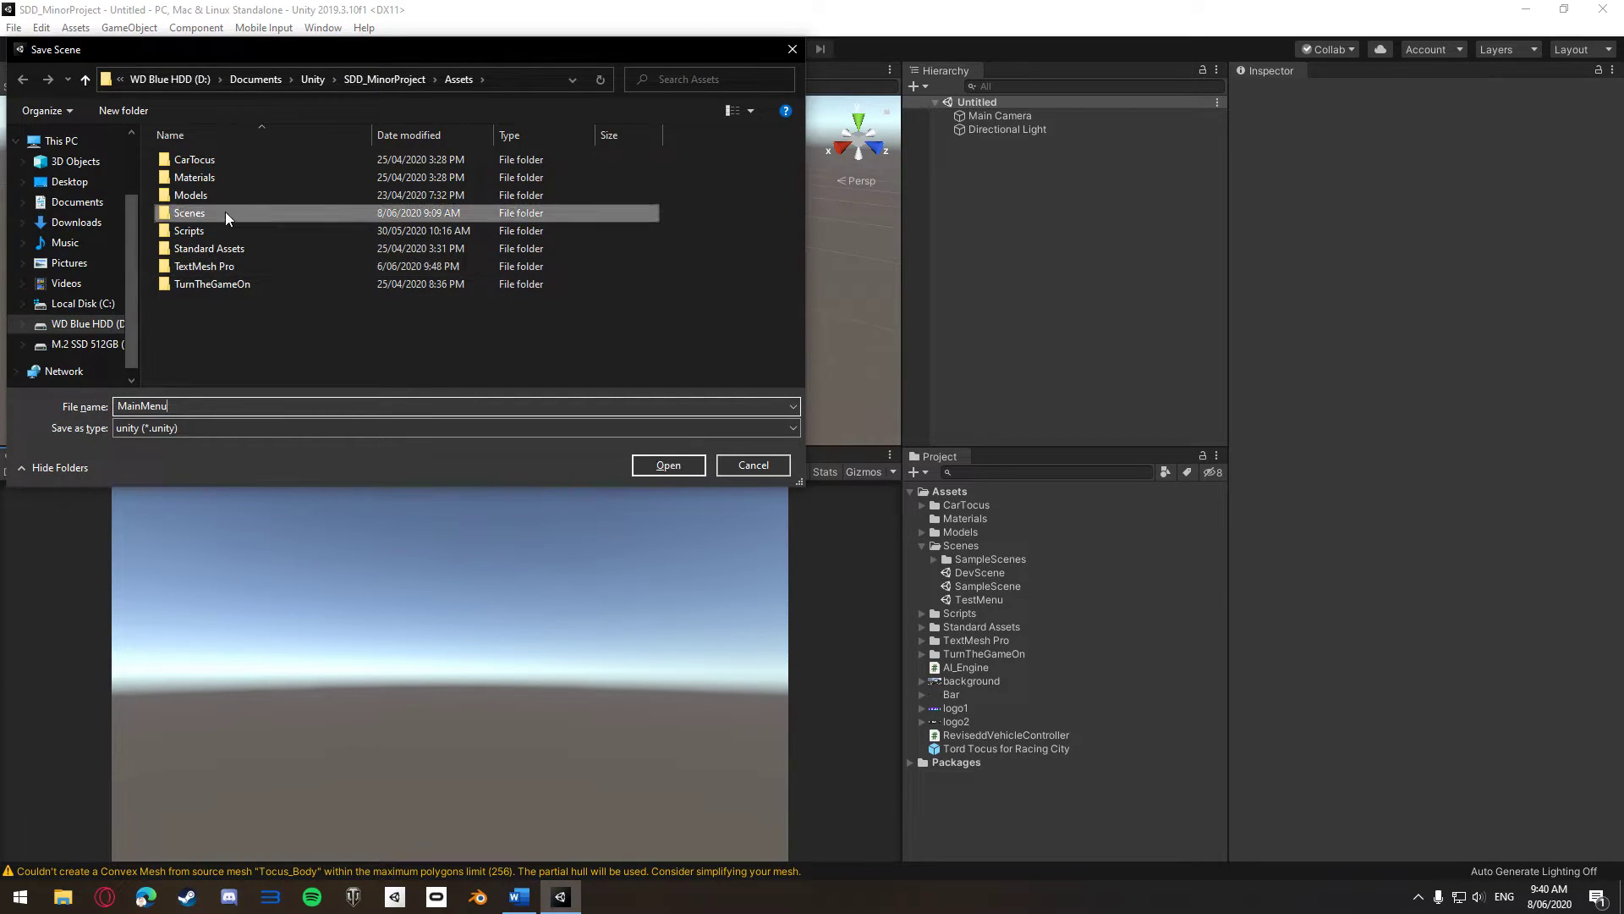
pyautogui.doubleClick(225, 212)
pyautogui.press('Return')
# Switch the scene view to 2D and add a UI Panel to the MainMenu scene
pyautogui.click(117, 87)
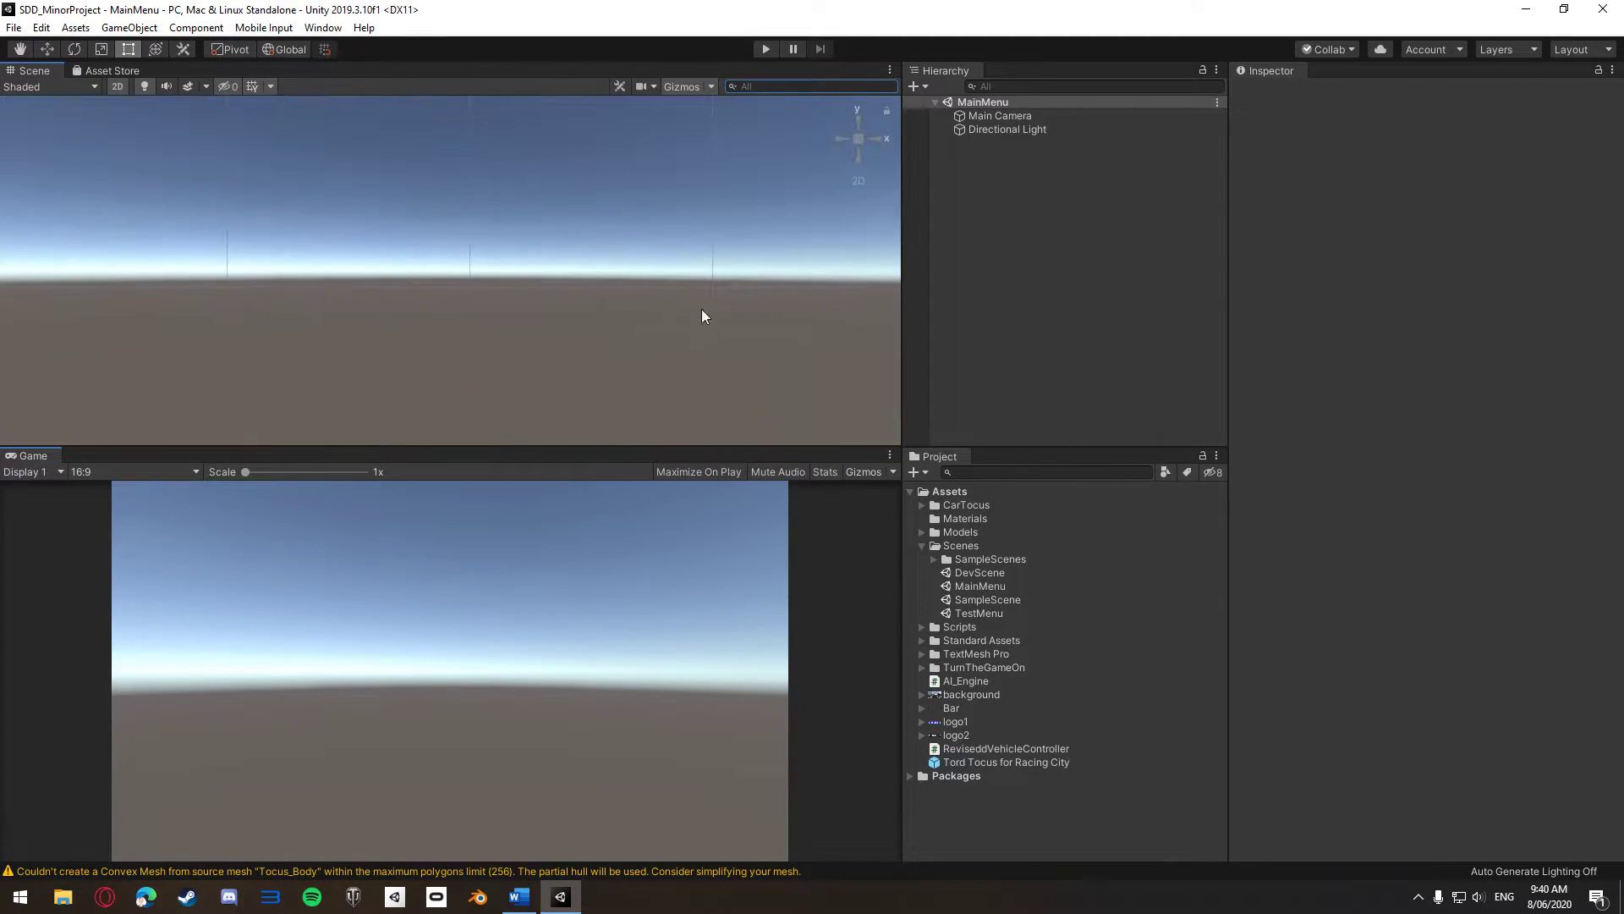
pyautogui.rightClick(974, 174)
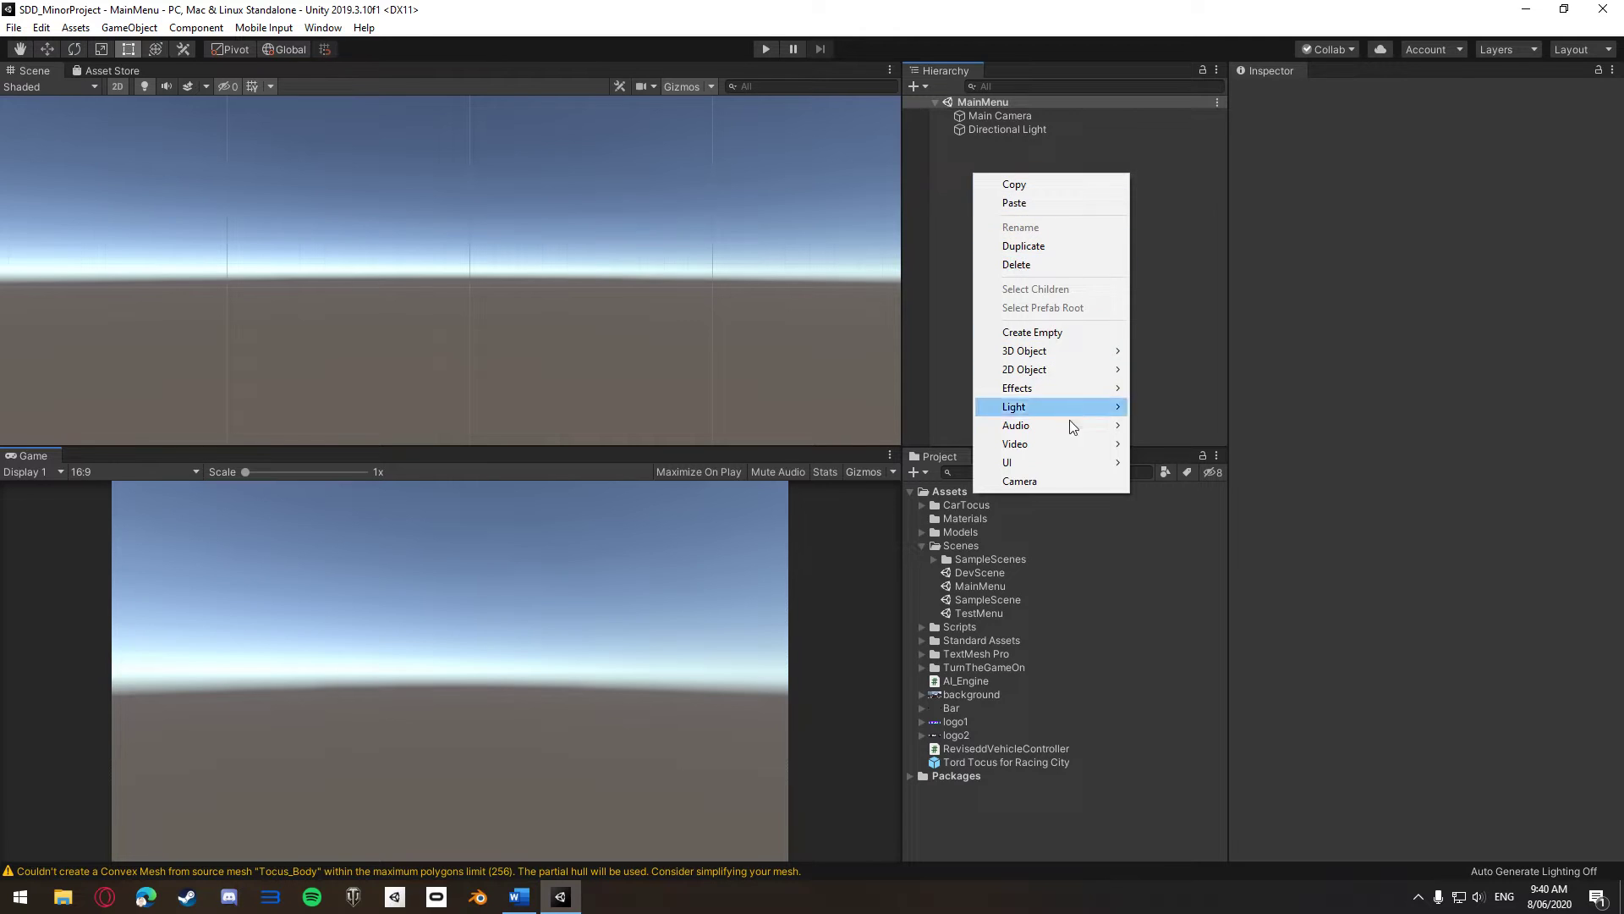
pyautogui.moveTo(1079, 462)
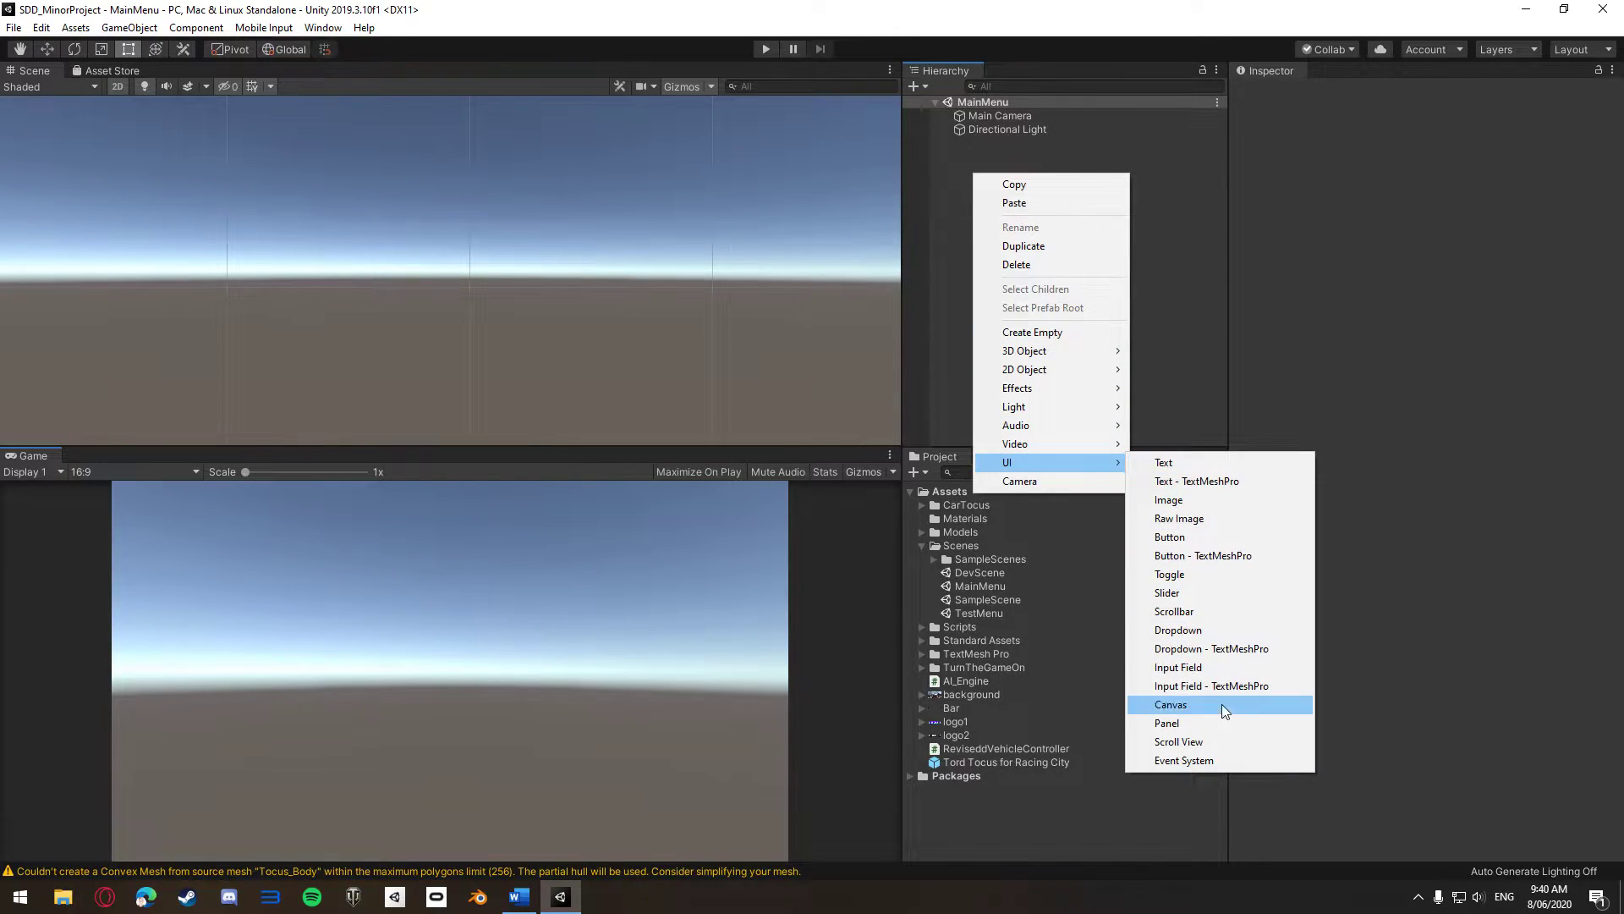
pyautogui.click(1203, 722)
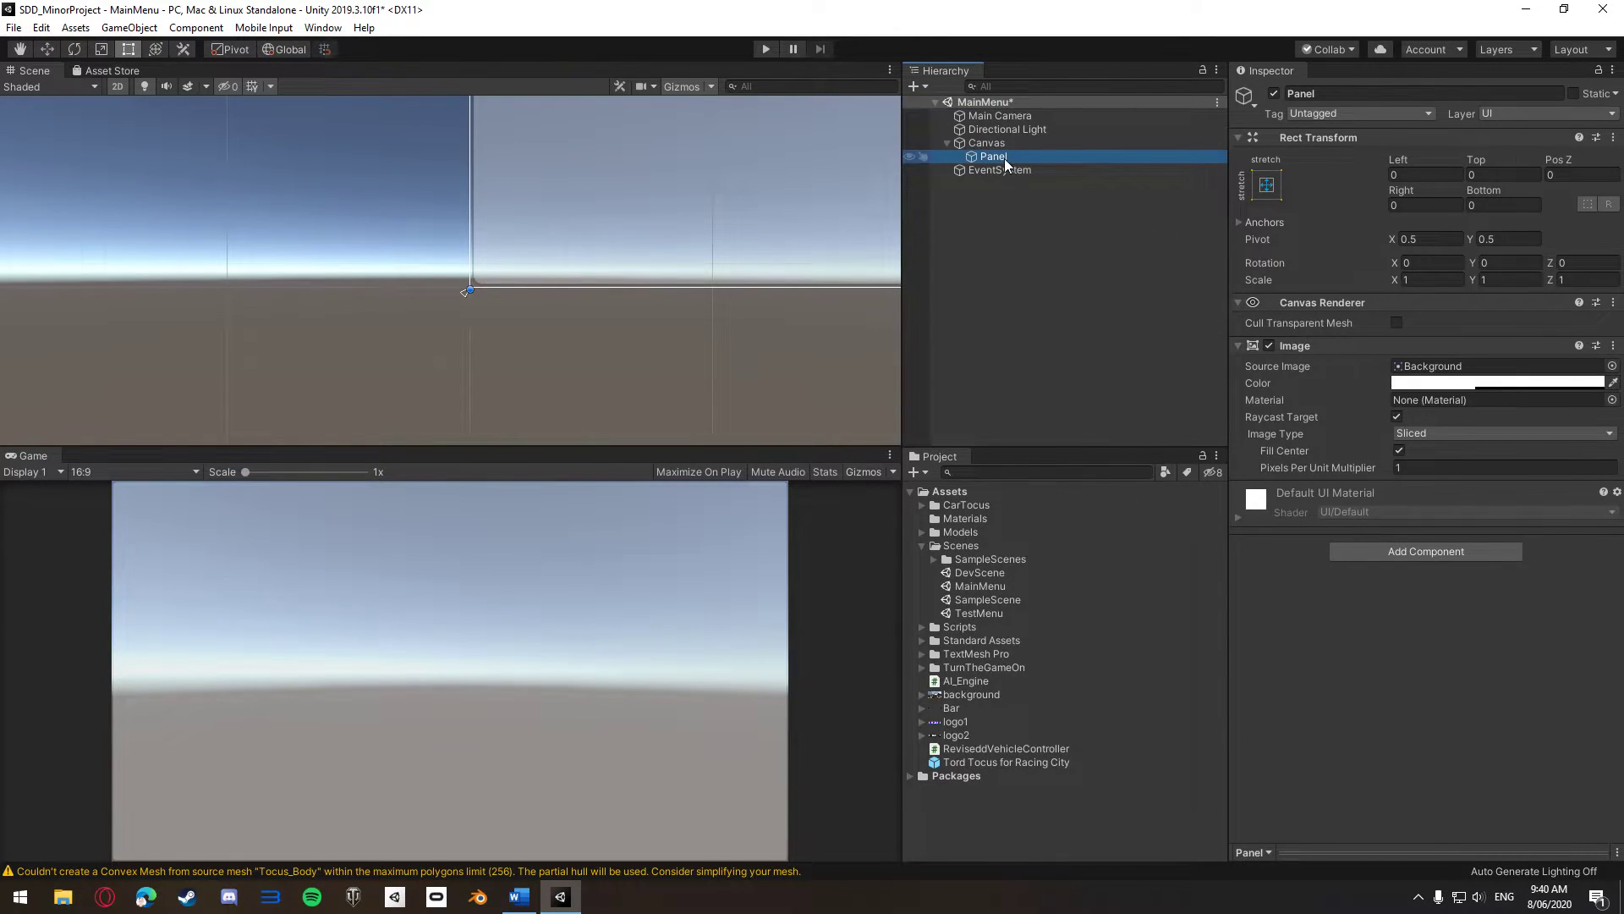
# Set the panel's image colour to opaque black (000000, alpha 255)
pyautogui.doubleClick(1003, 159)
pyautogui.click(1445, 385)
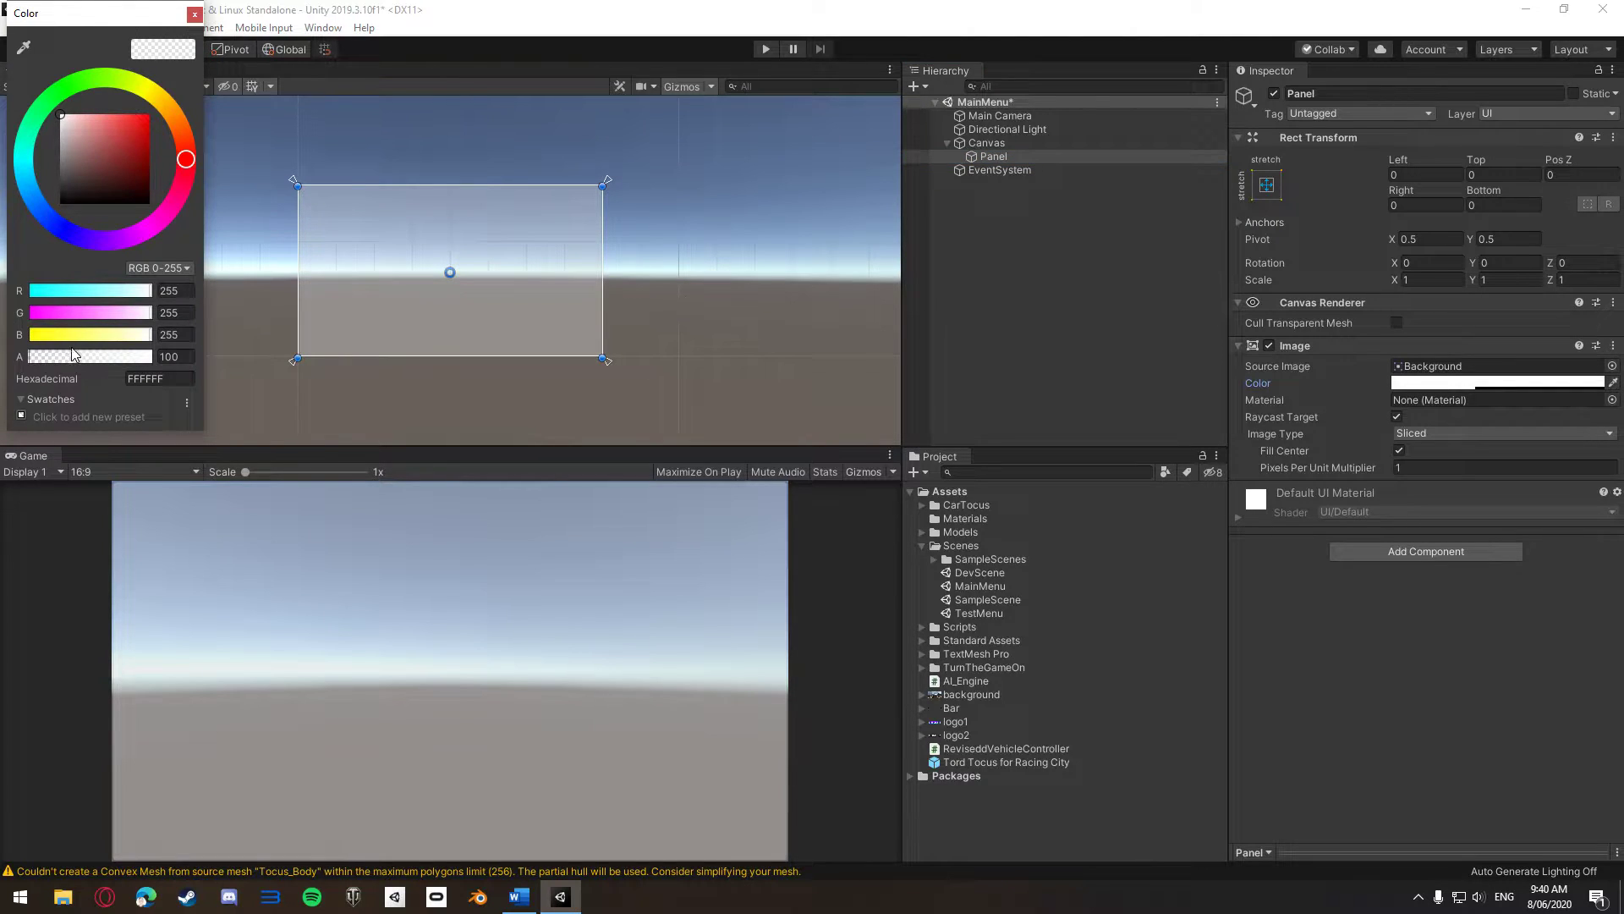
pyautogui.click(60, 203)
pyautogui.moveTo(78, 358); pyautogui.dragTo(437, 359)
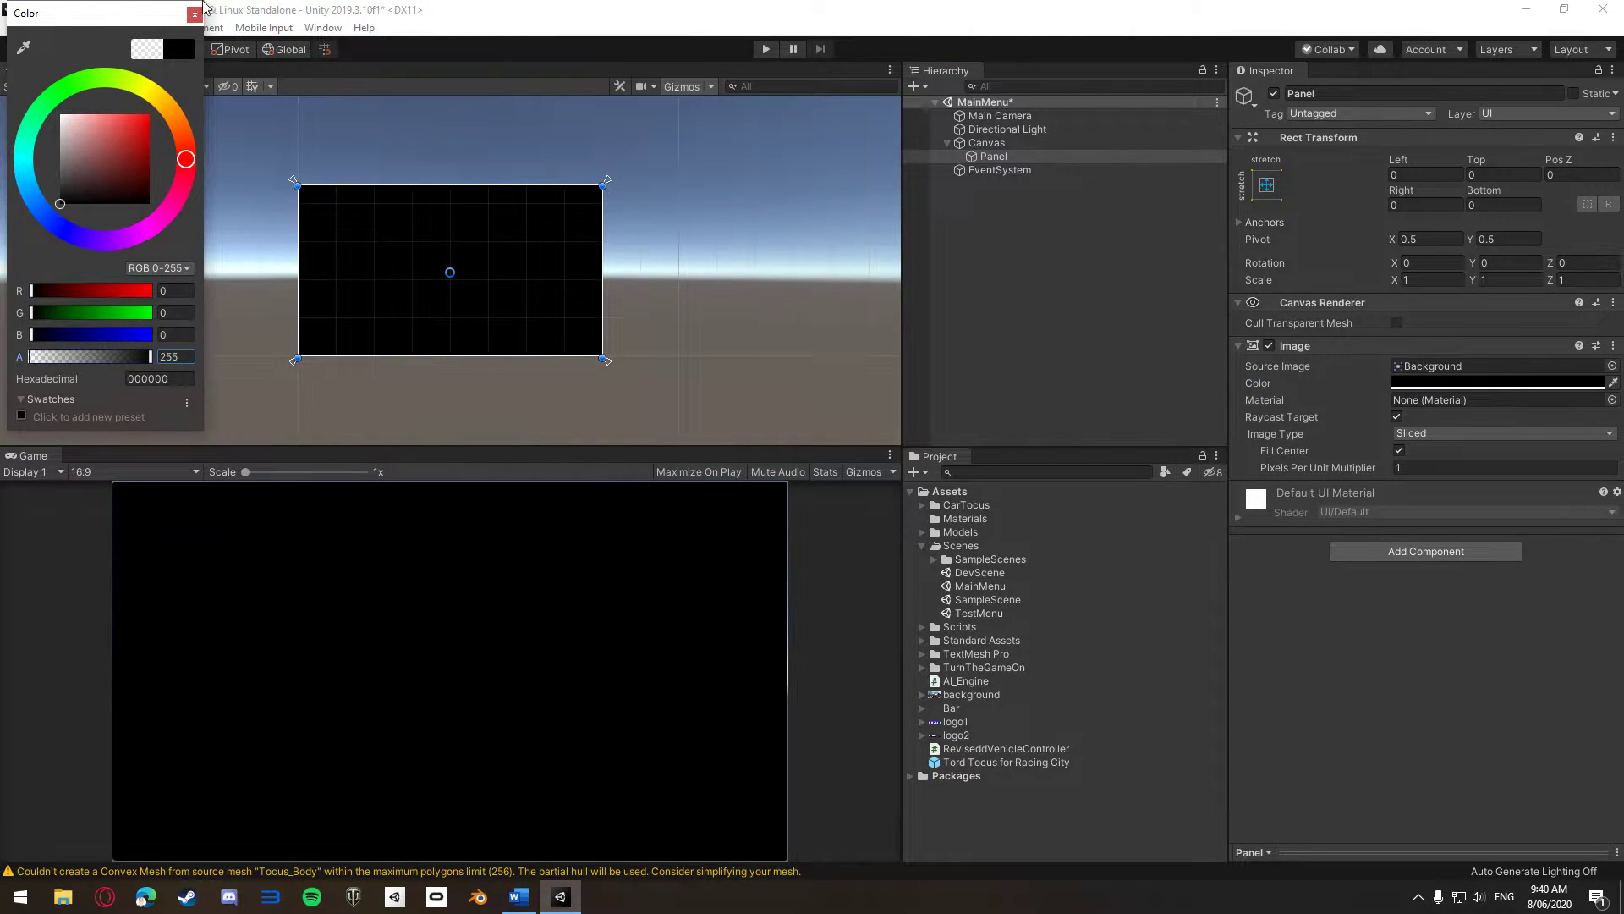
# Set the Canvas render mode to Screen Space - Camera with the Main Camera as its render camera
pyautogui.click(1002, 141)
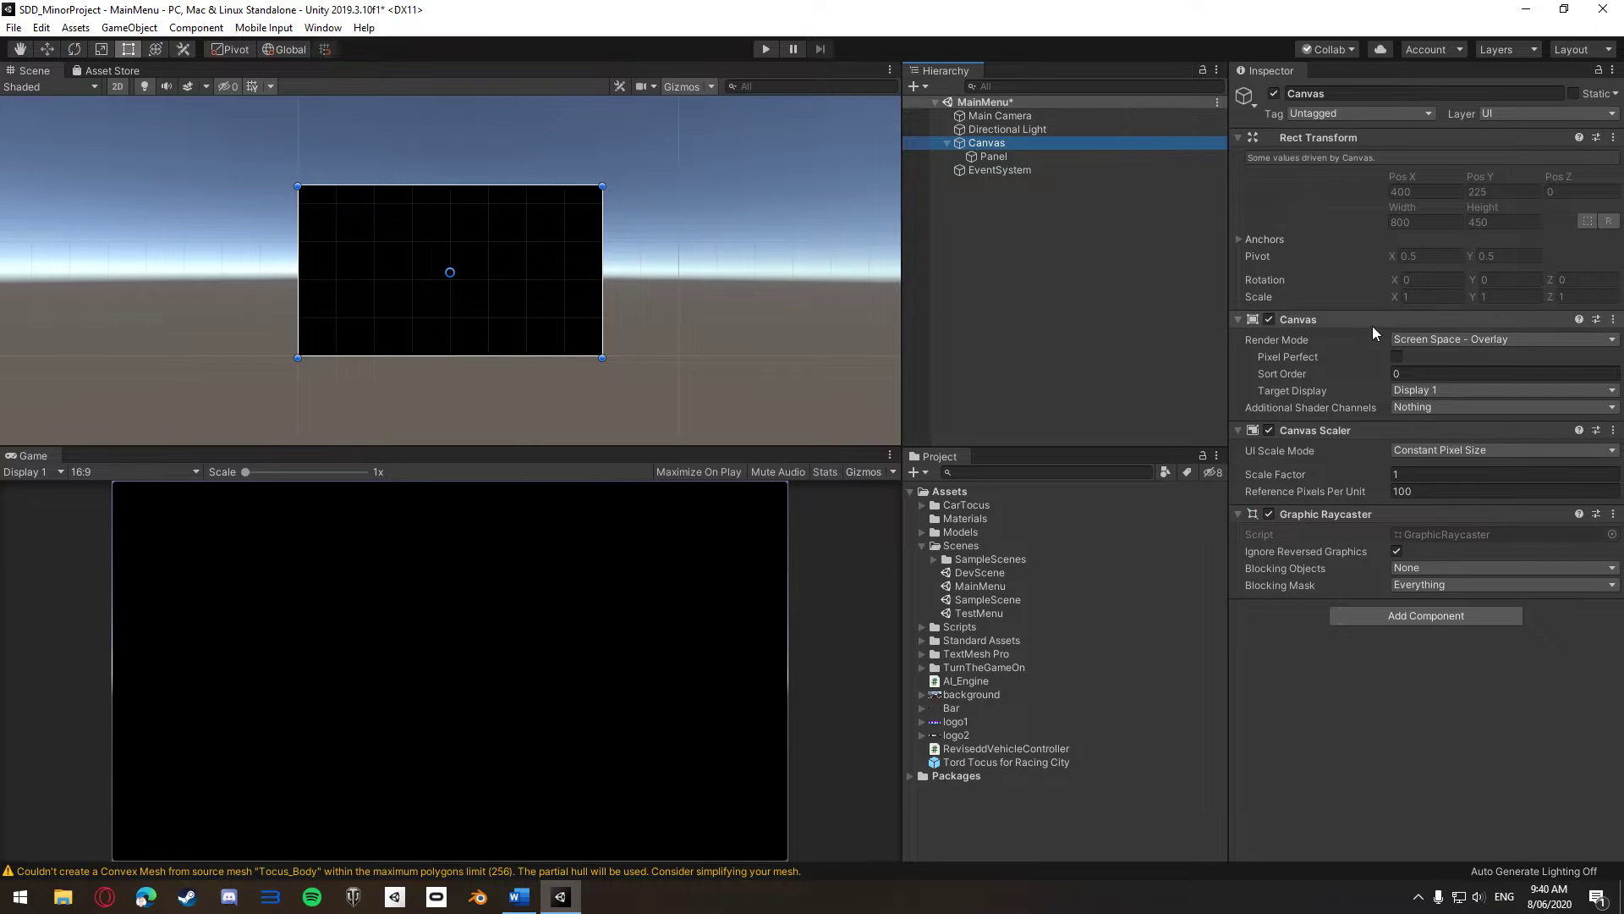
pyautogui.click(1475, 338)
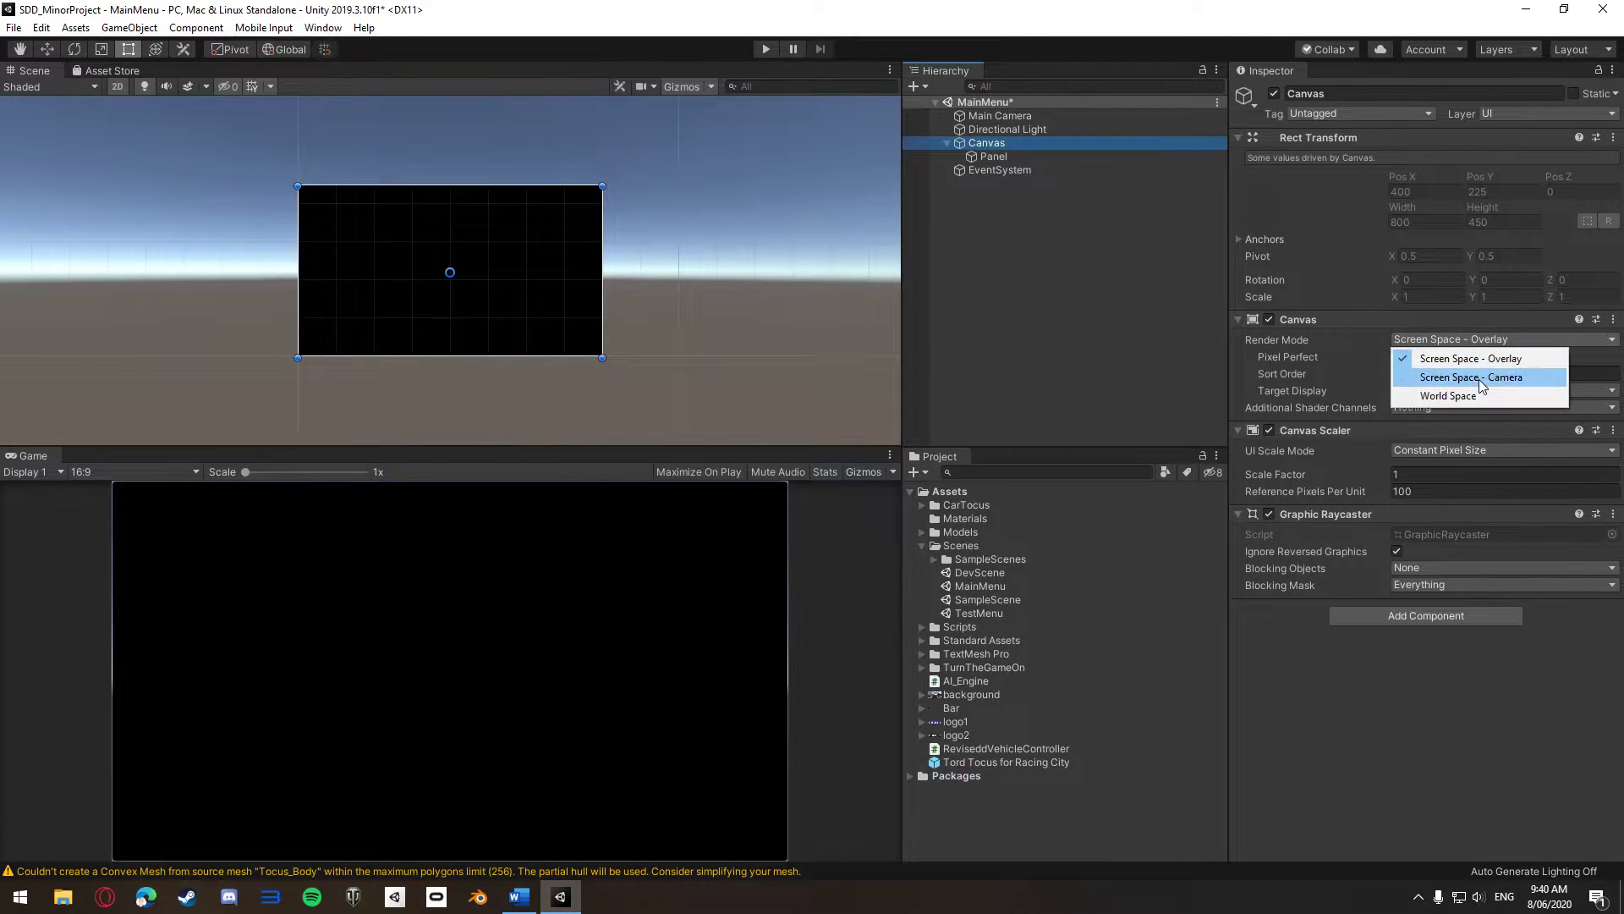
pyautogui.click(1479, 379)
pyautogui.moveTo(976, 115); pyautogui.dragTo(1438, 373)
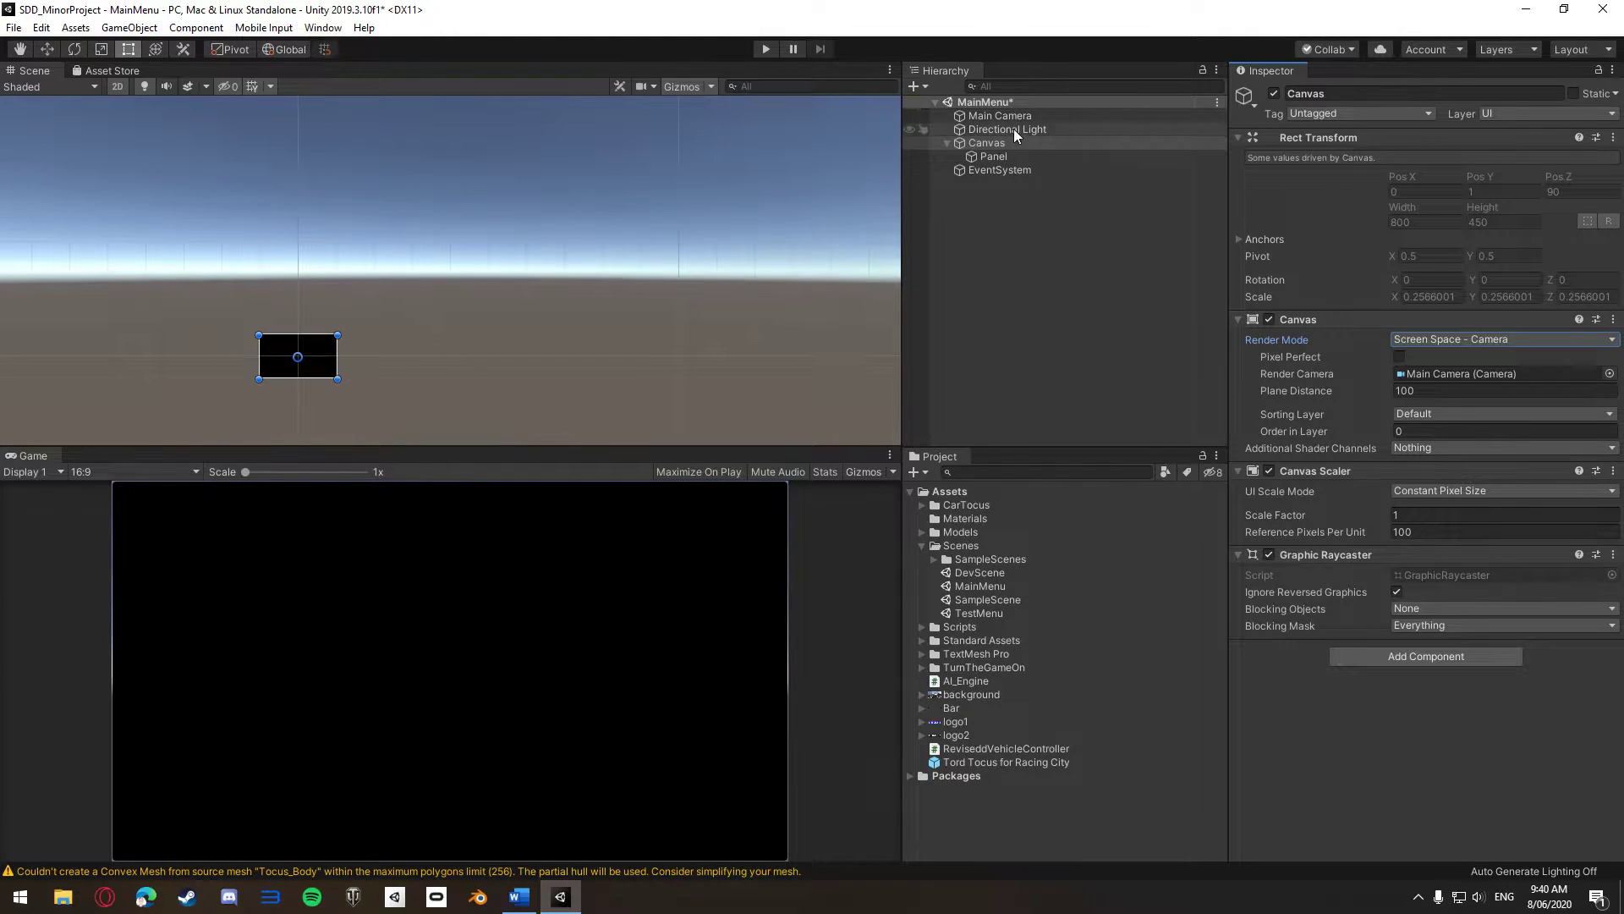
pyautogui.doubleClick(986, 143)
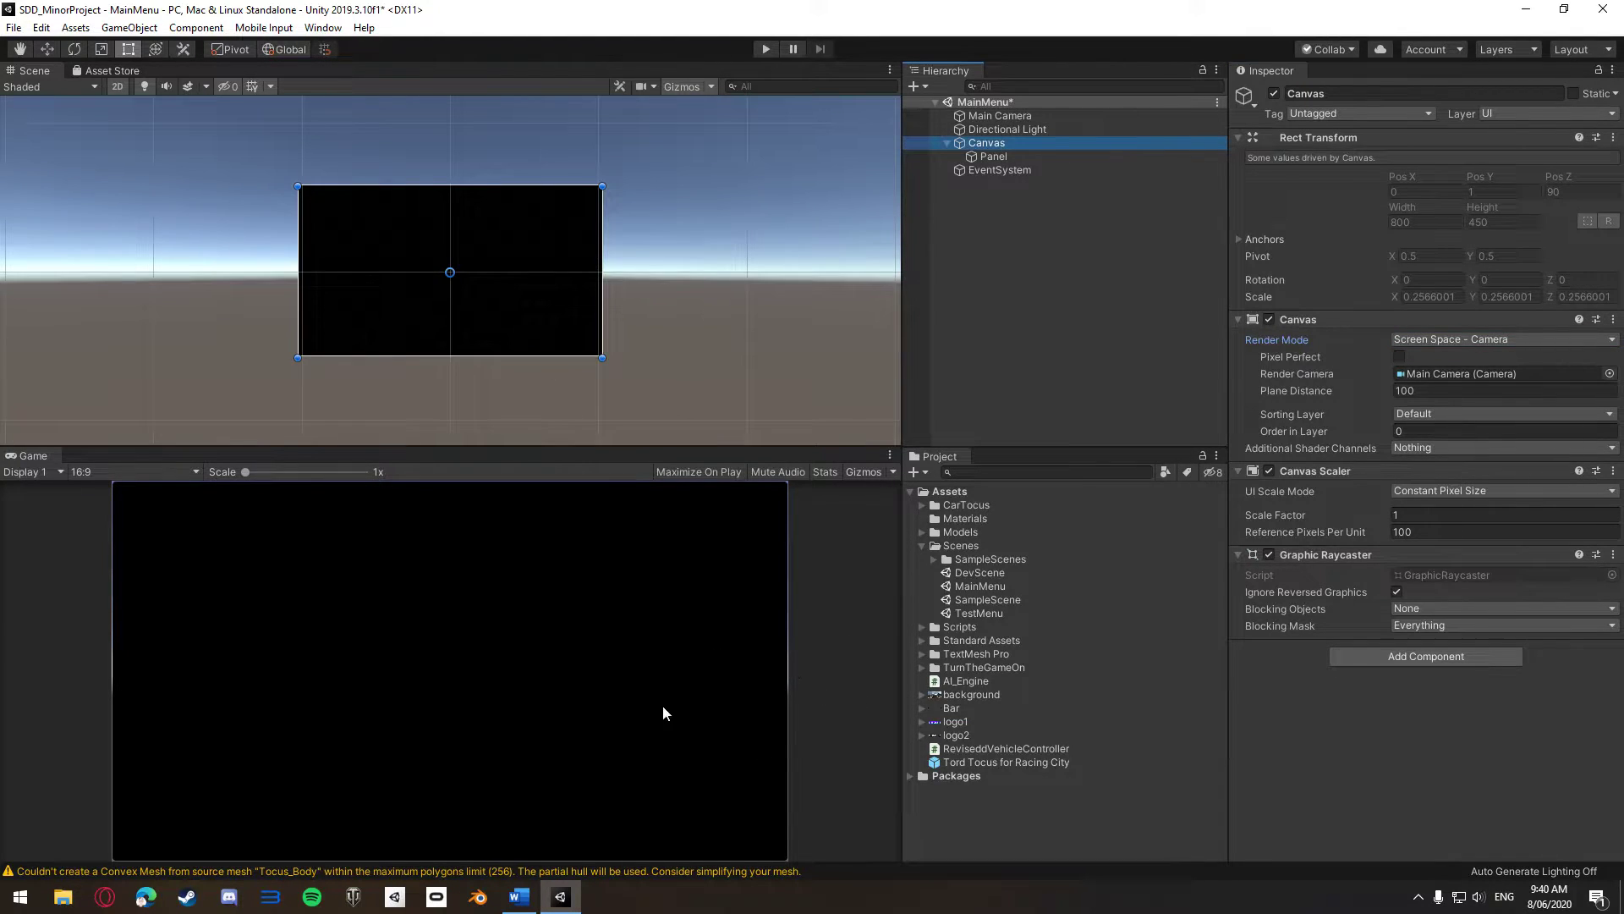
# Scale the panel to 1.5 in both X and Y so it extends beyond the canvas
pyautogui.click(1002, 157)
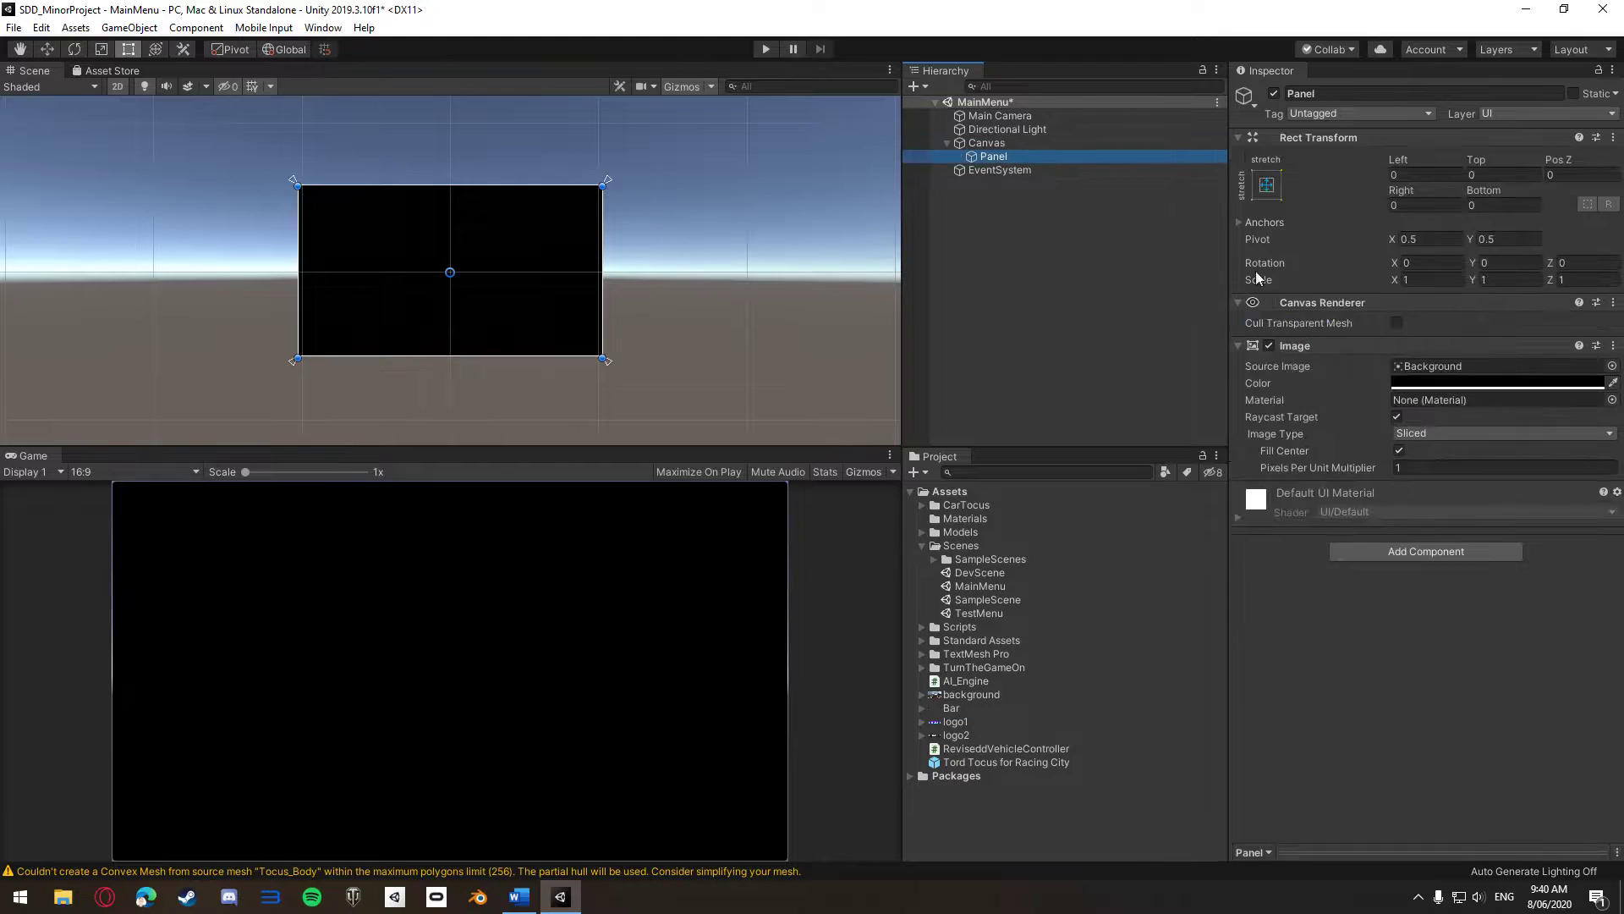
pyautogui.click(1449, 281)
pyautogui.write('1.5')
pyautogui.press('Tab')
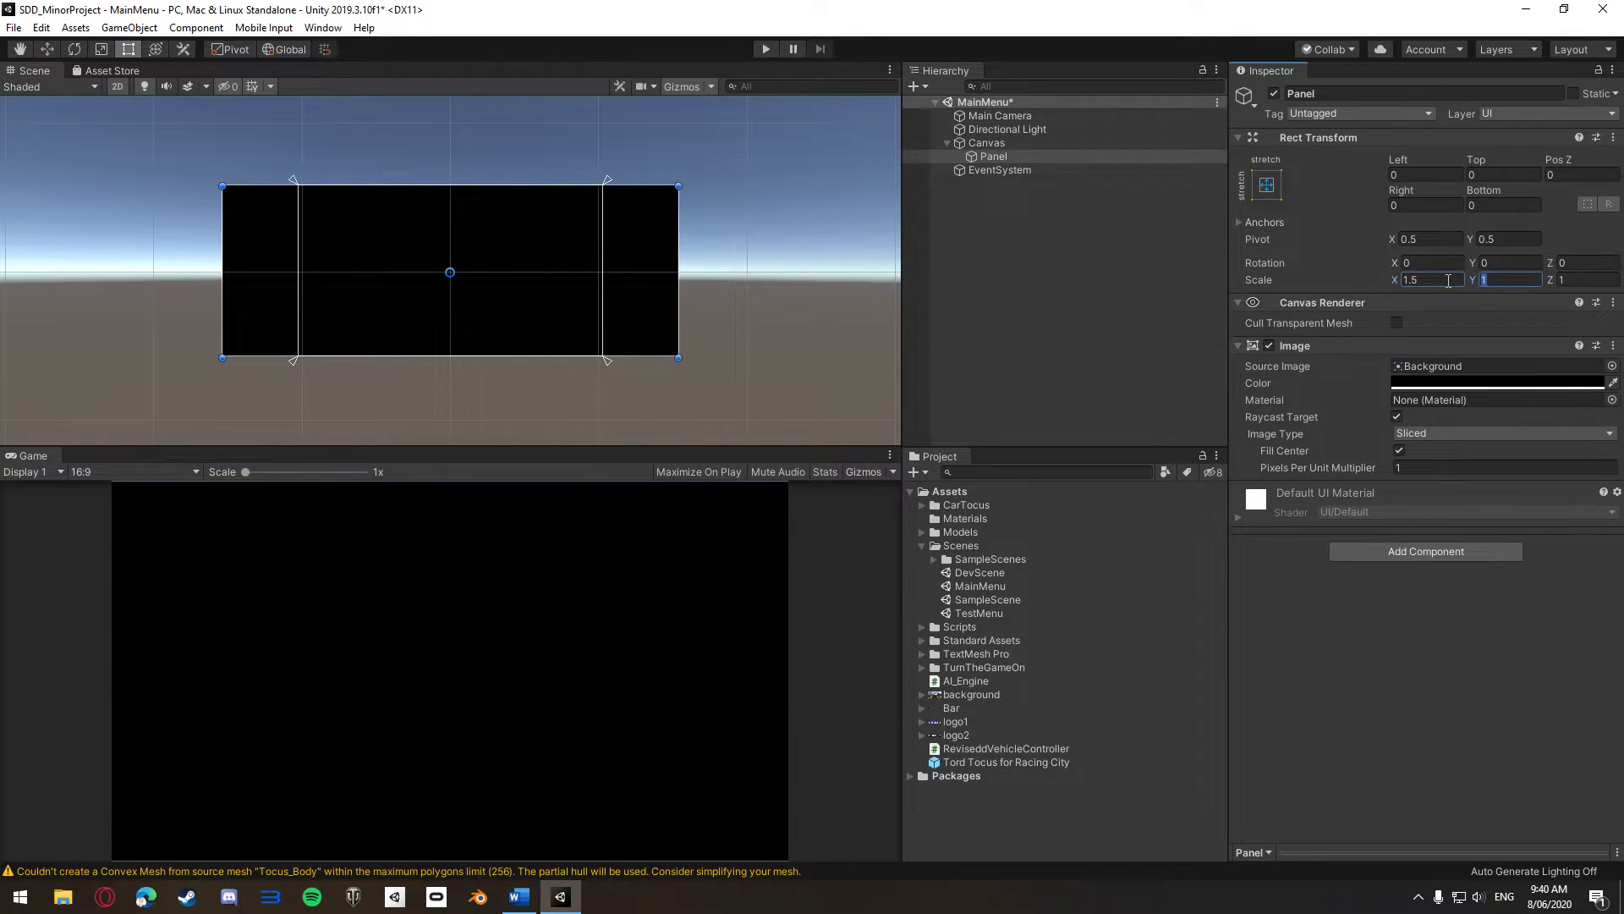
pyautogui.write('.5')
pyautogui.click(1135, 243)
pyautogui.hotkey('ctrl', 'z')
pyautogui.click(1023, 313)
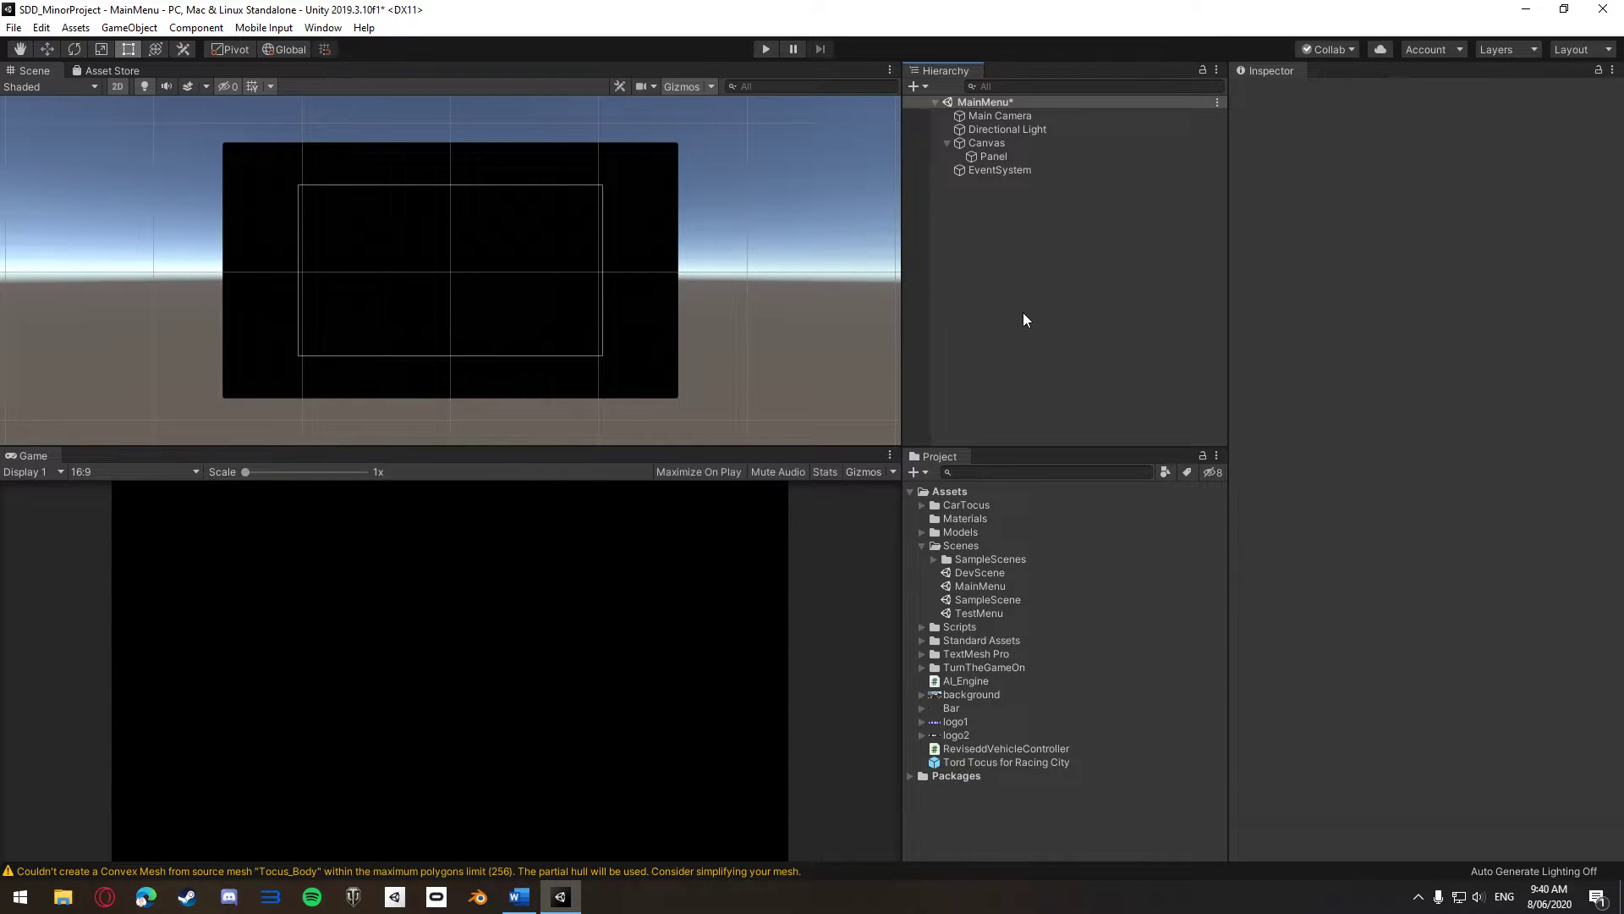
# Add a TextMeshPro text to the Canvas and centre its alignment horizontally and vertically
pyautogui.click(988, 142)
pyautogui.rightClick(992, 145)
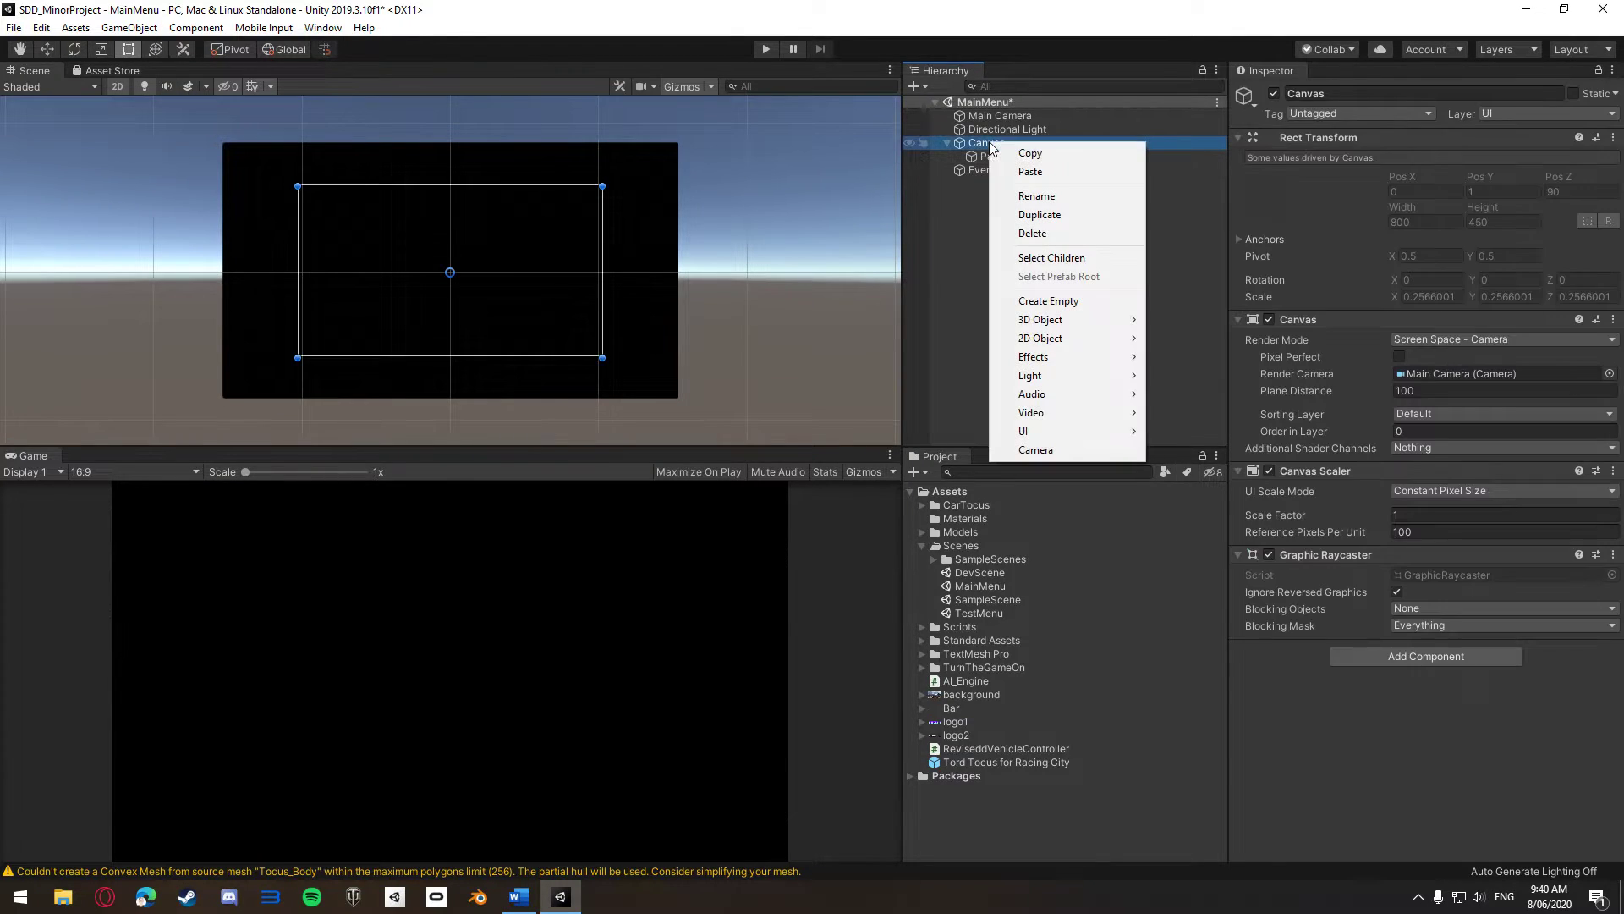
pyautogui.moveTo(1057, 434)
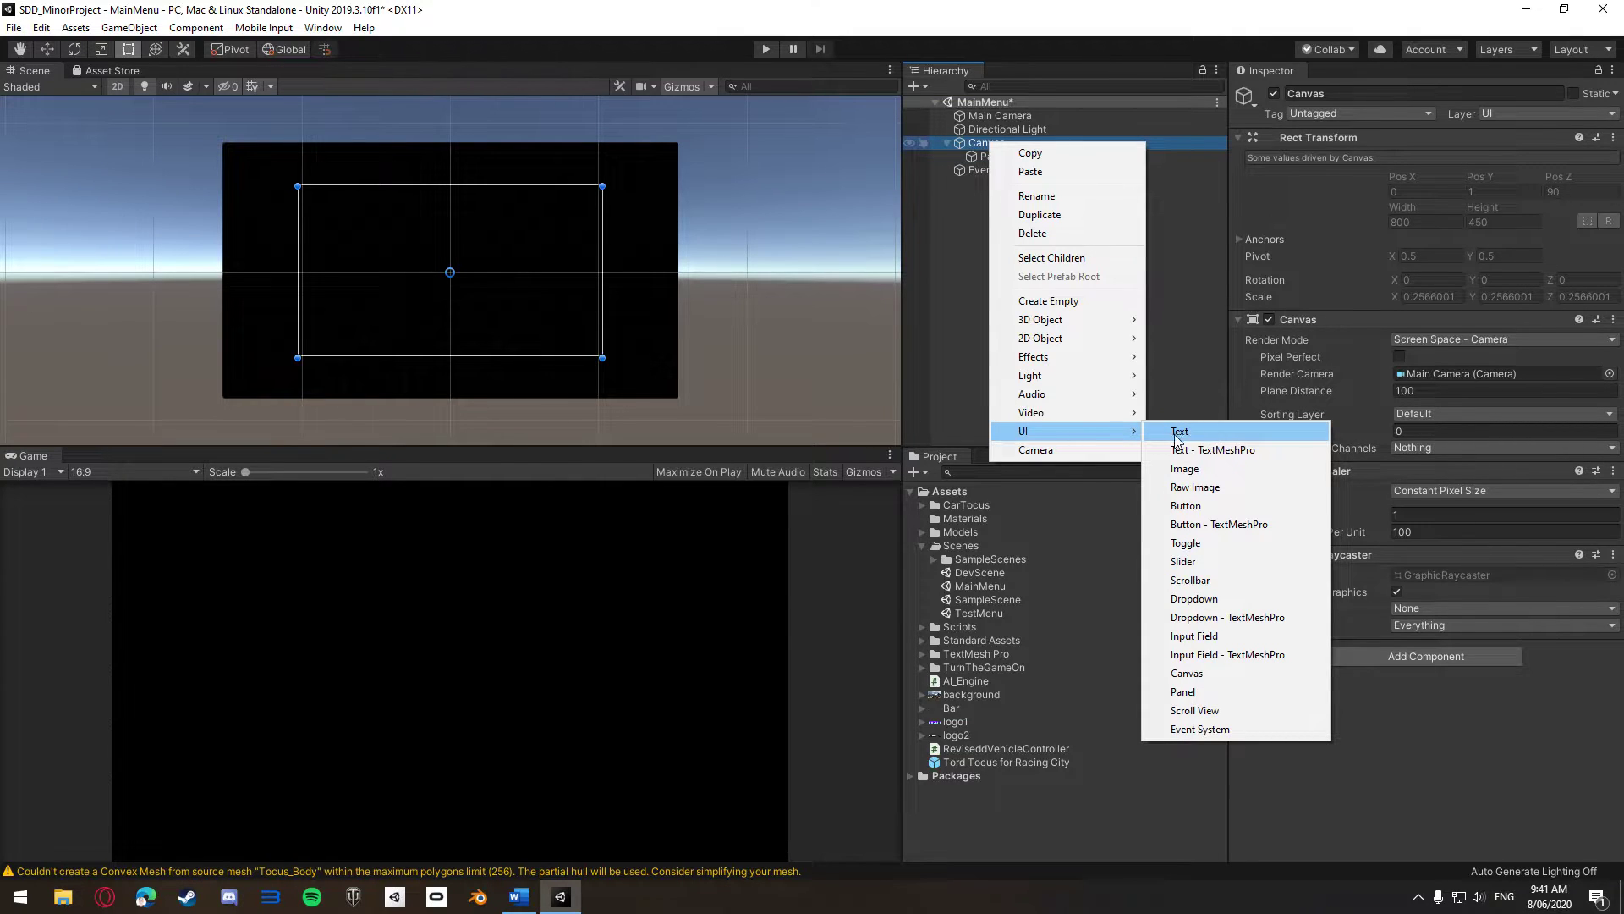
pyautogui.click(1214, 449)
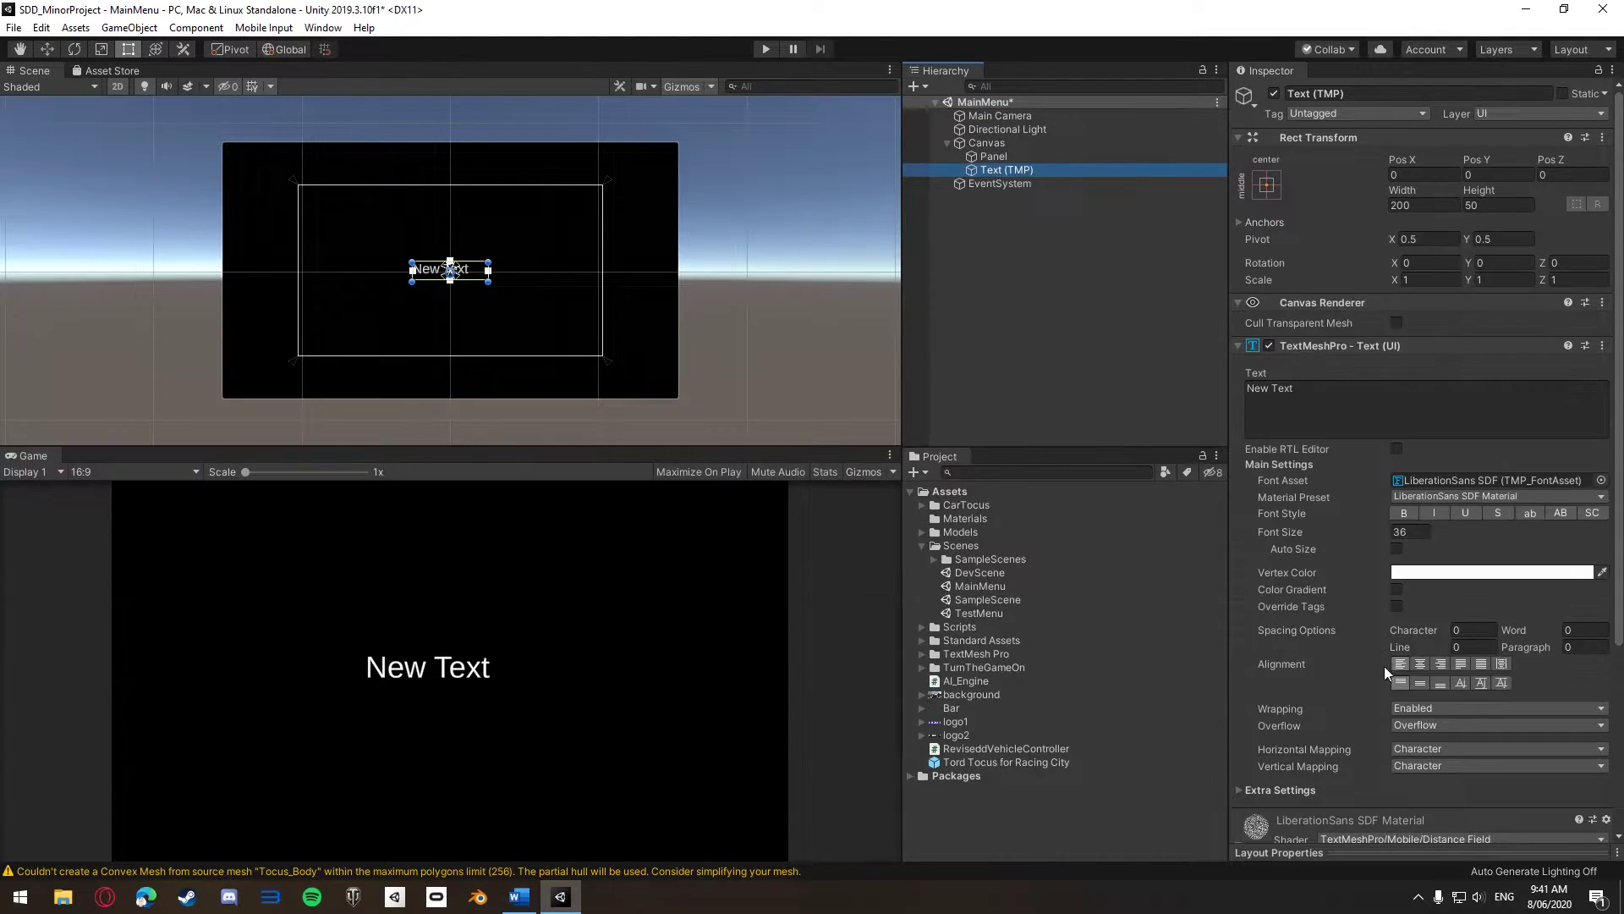
pyautogui.click(1421, 665)
pyautogui.click(1421, 684)
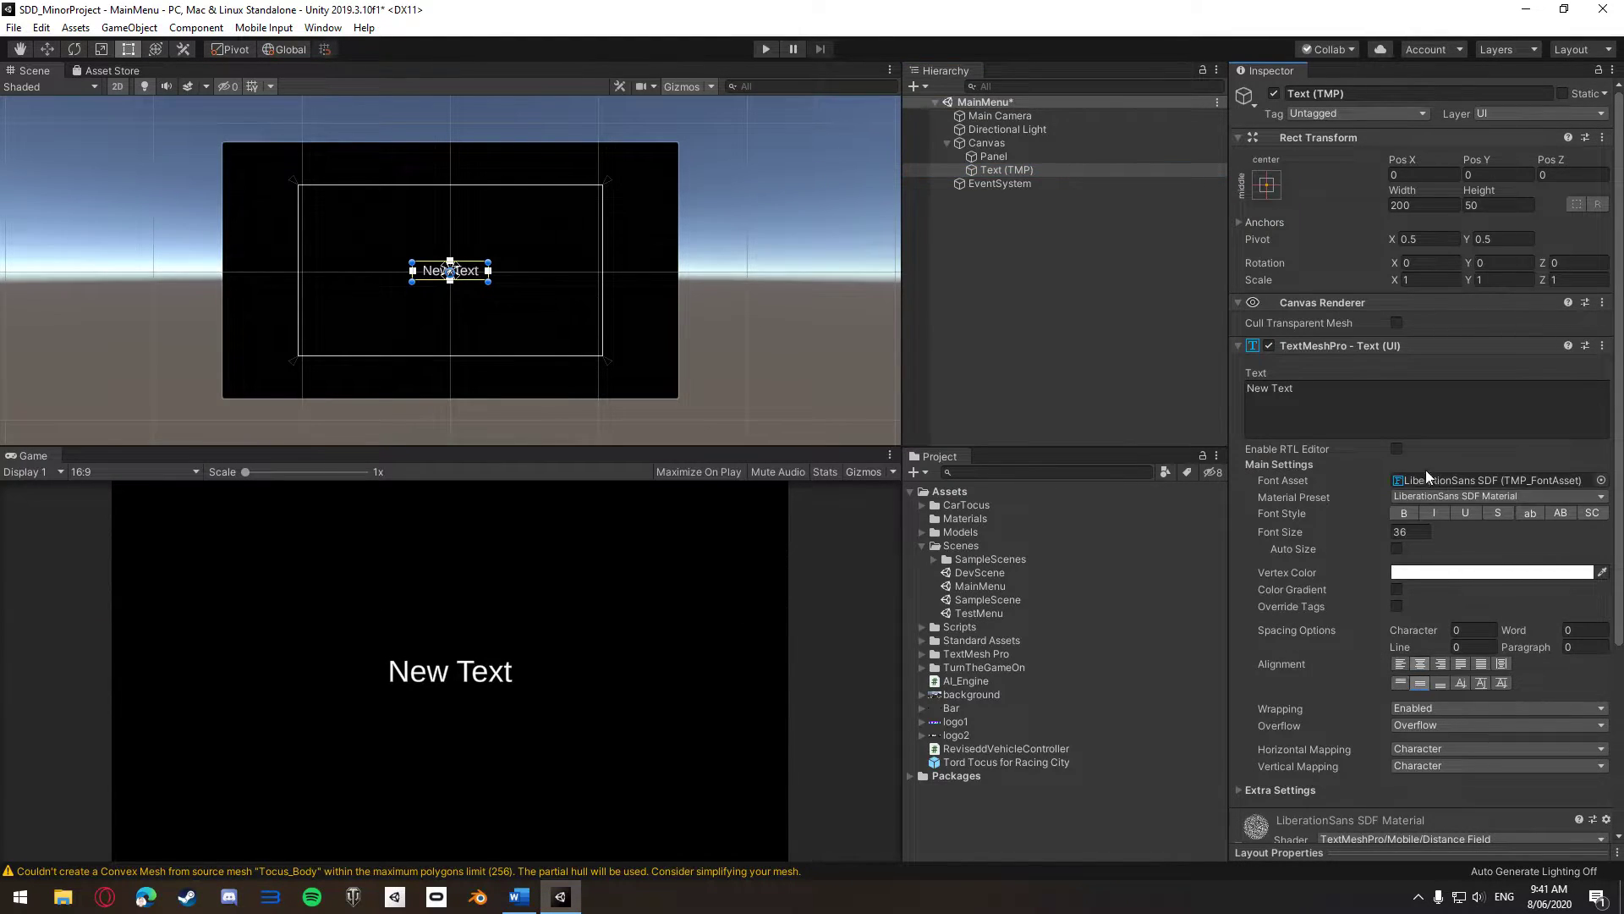
# Replace the placeholder content of the text object with PLAY
pyautogui.click(1312, 405)
pyautogui.write('play')
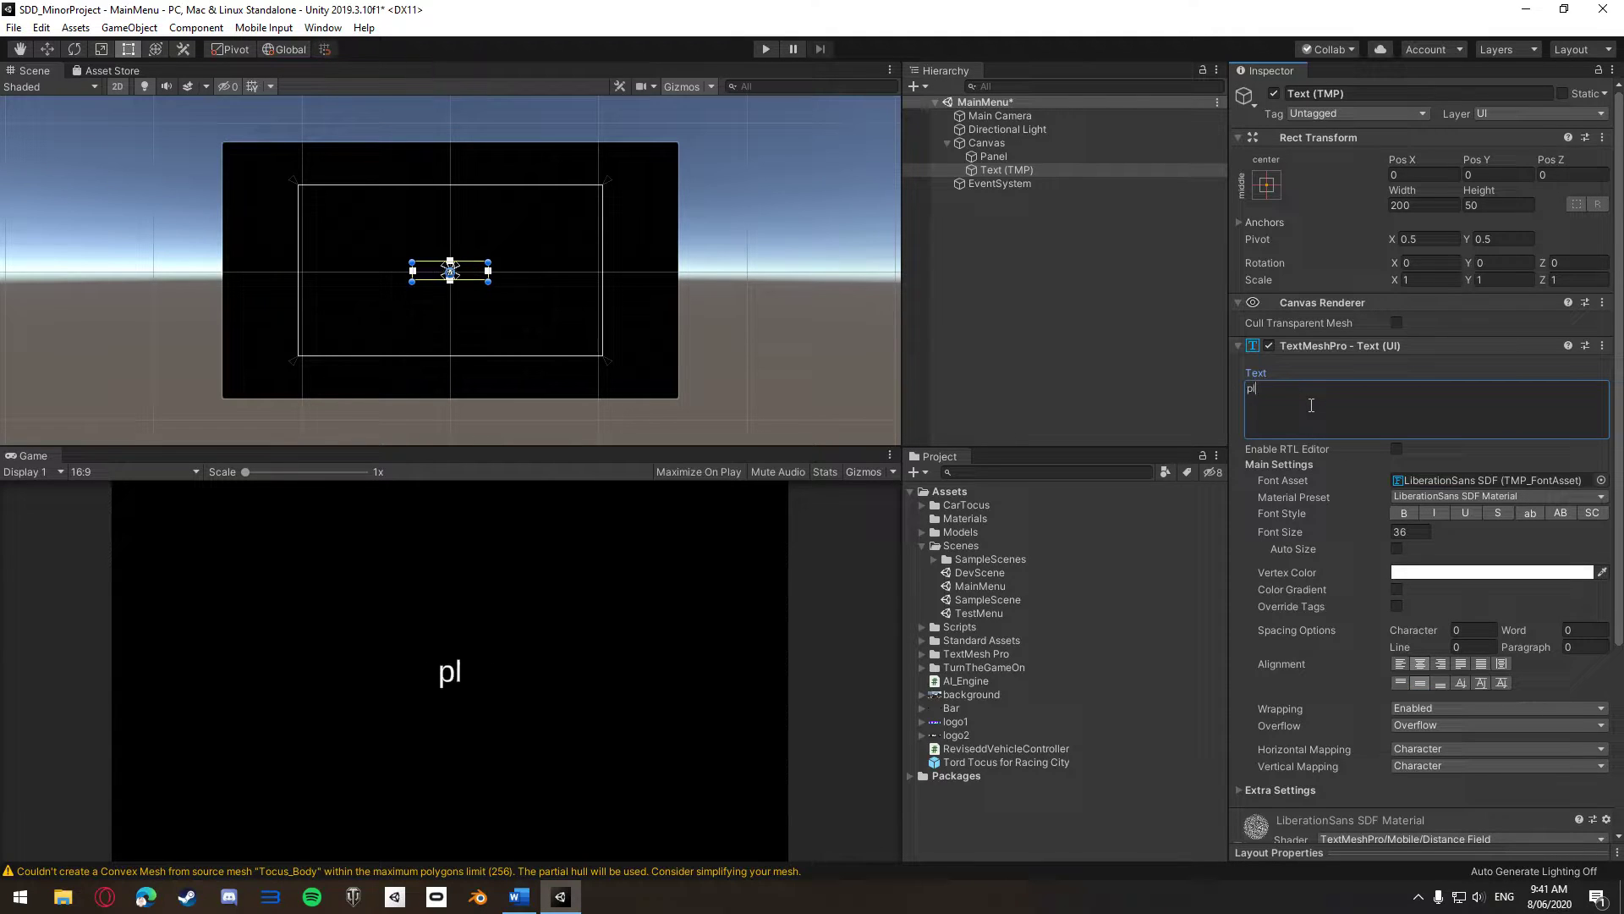
pyautogui.press('BackSpace')
pyautogui.press('BackSpace')
pyautogui.press('BackSpace')
pyautogui.press('BackSpace')
pyautogui.write('PLAY')
# Format the PLAY text as bold, size 56, with the orange vertex colour FFB400
pyautogui.click(1412, 533)
pyautogui.write('56')
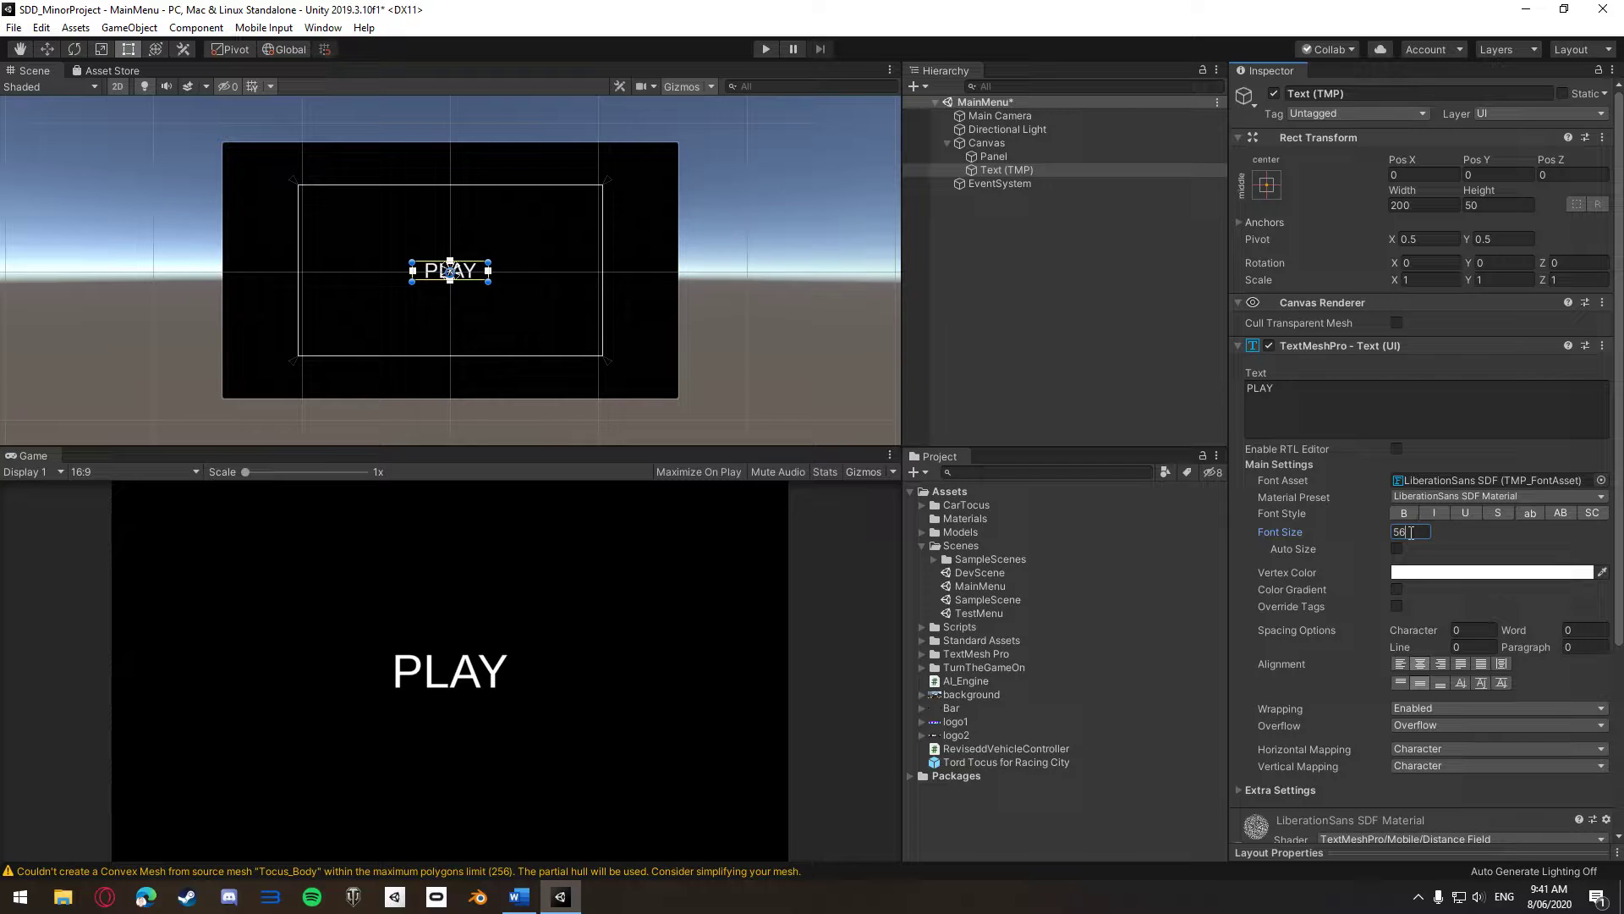
pyautogui.click(1404, 514)
pyautogui.click(1489, 572)
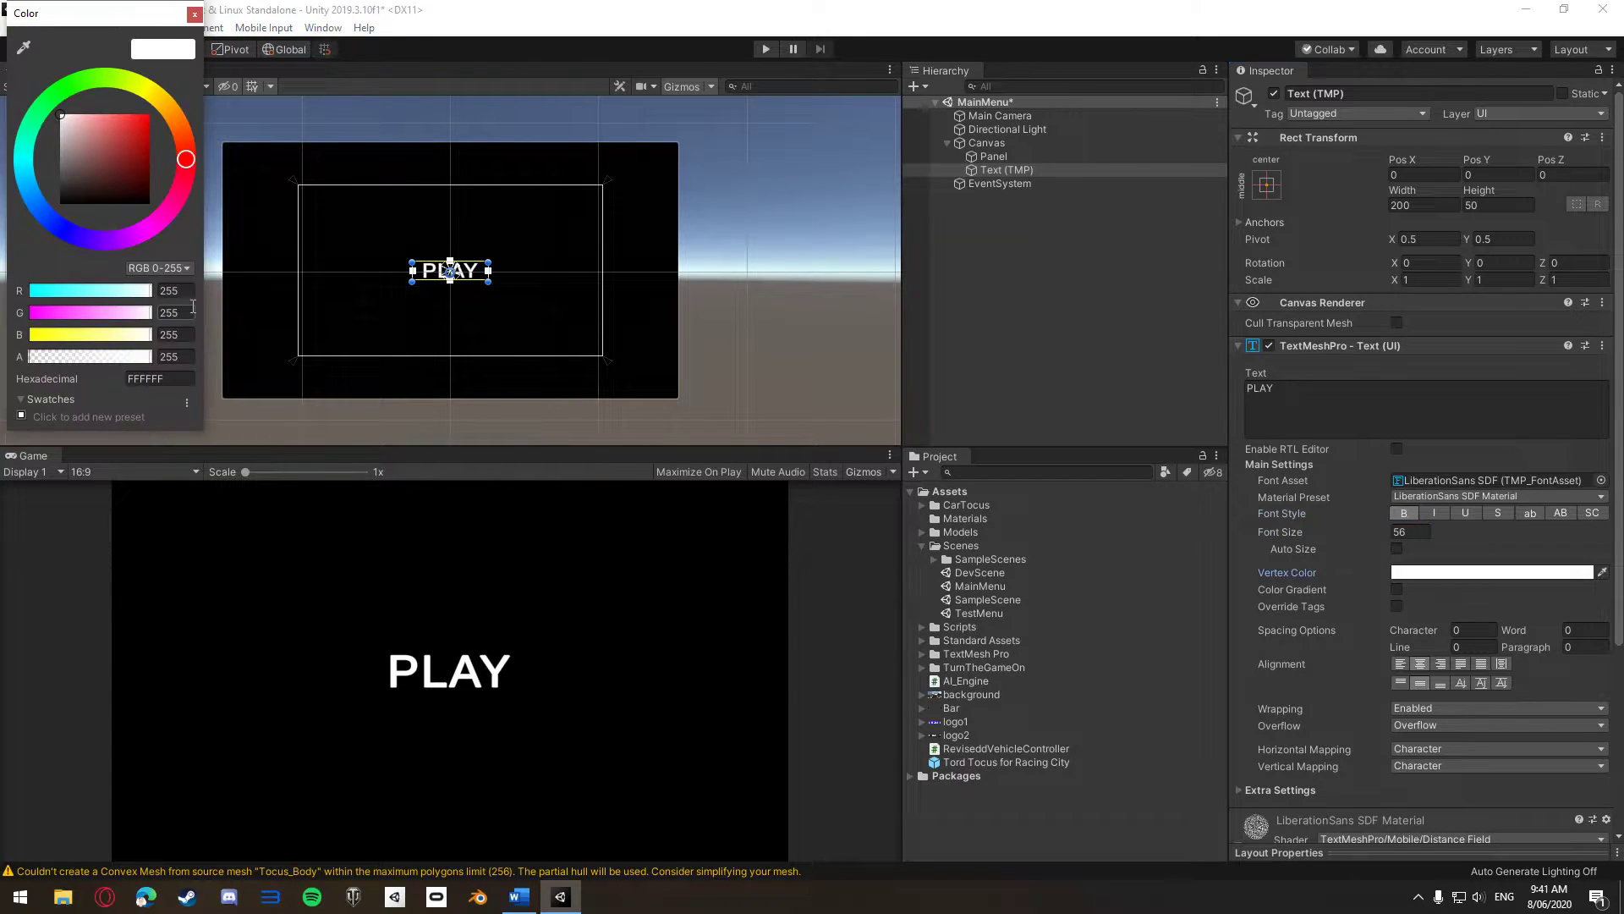
pyautogui.moveTo(160, 115); pyautogui.dragTo(195, 101)
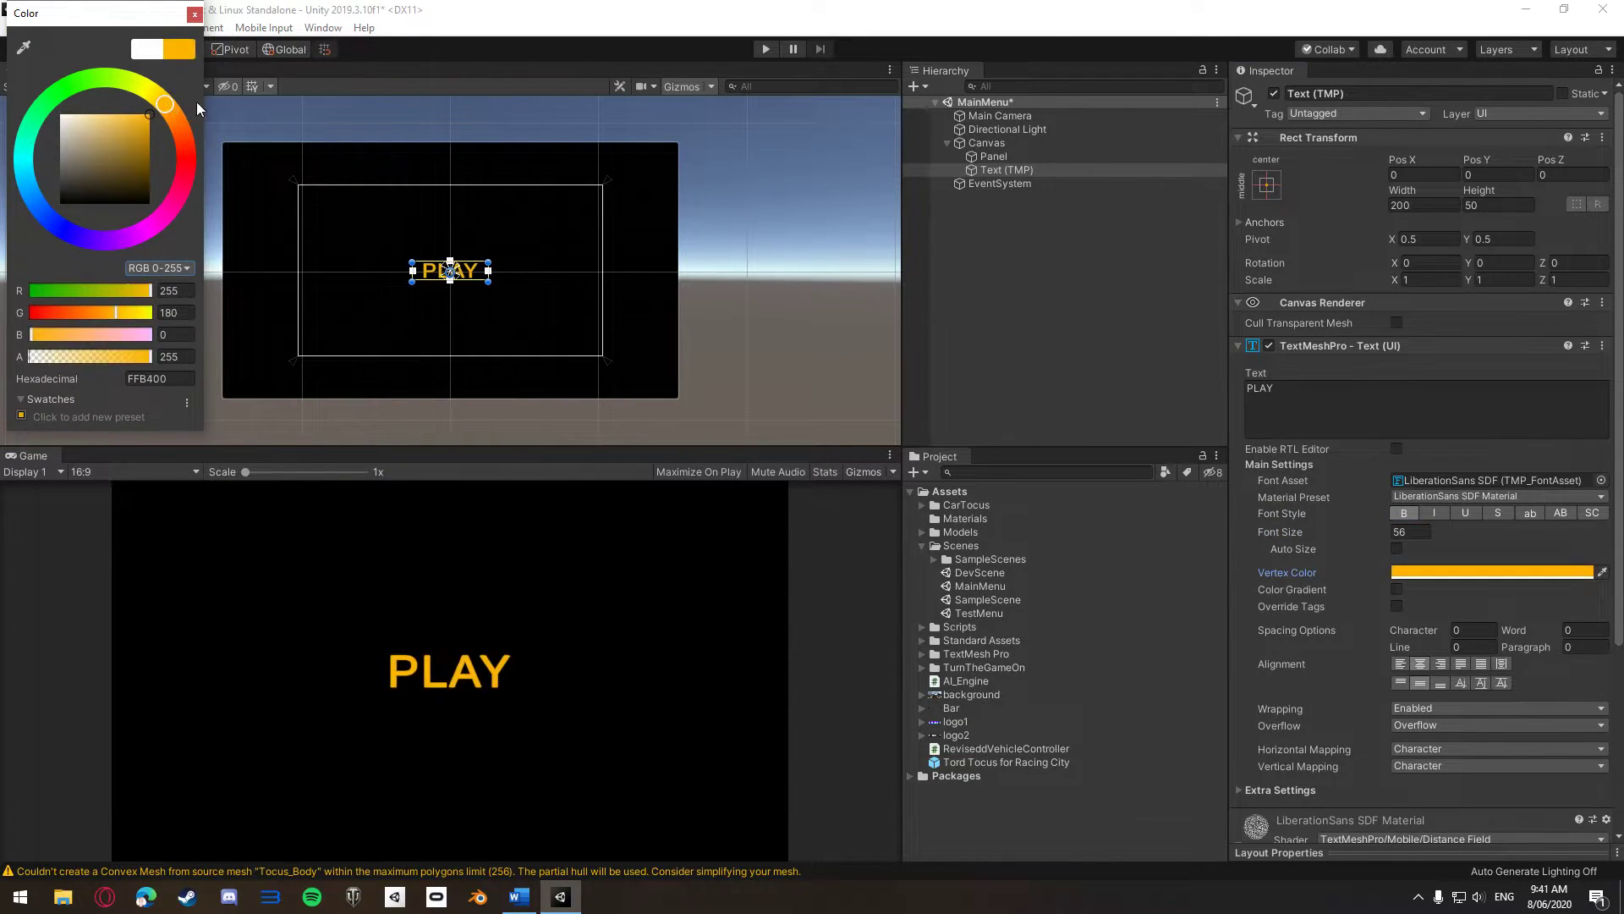
pyautogui.click(195, 15)
# Widen the PLAY text box to about 272 units, keeping the word centred on the canvas
pyautogui.scroll(5, 465, 269)
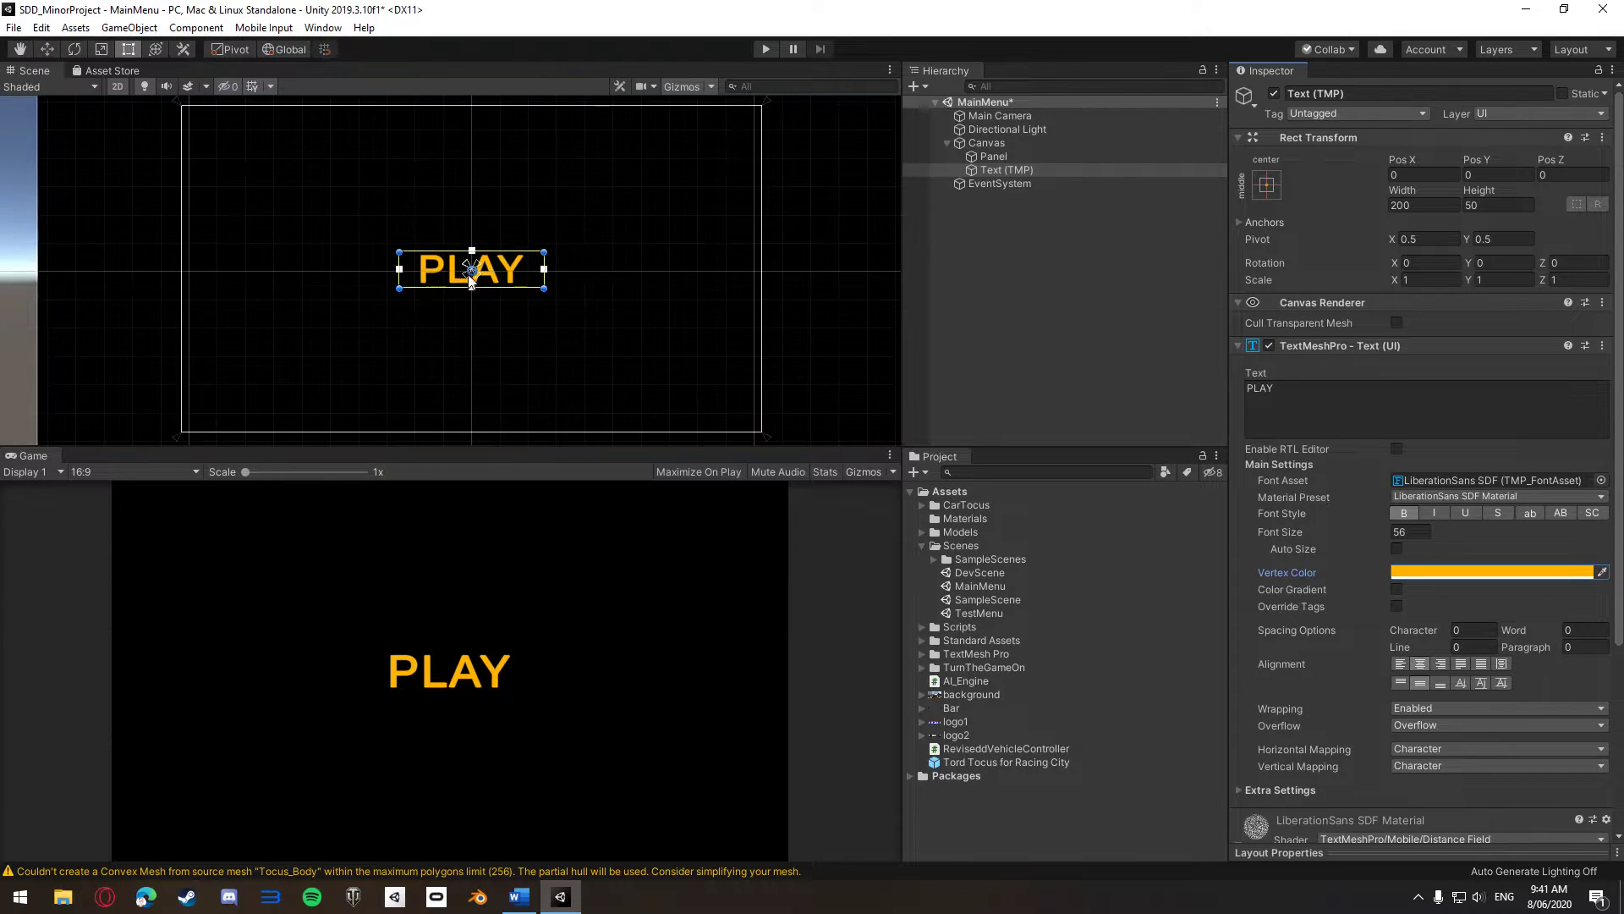
pyautogui.moveTo(333, 246); pyautogui.dragTo(230, 246)
pyautogui.scroll(-4, 376, 296)
pyautogui.moveTo(375, 296); pyautogui.dragTo(404, 296)
# Add a standard UI Button as a child of the PLAY text object
pyautogui.click(998, 170)
pyautogui.rightClick(998, 169)
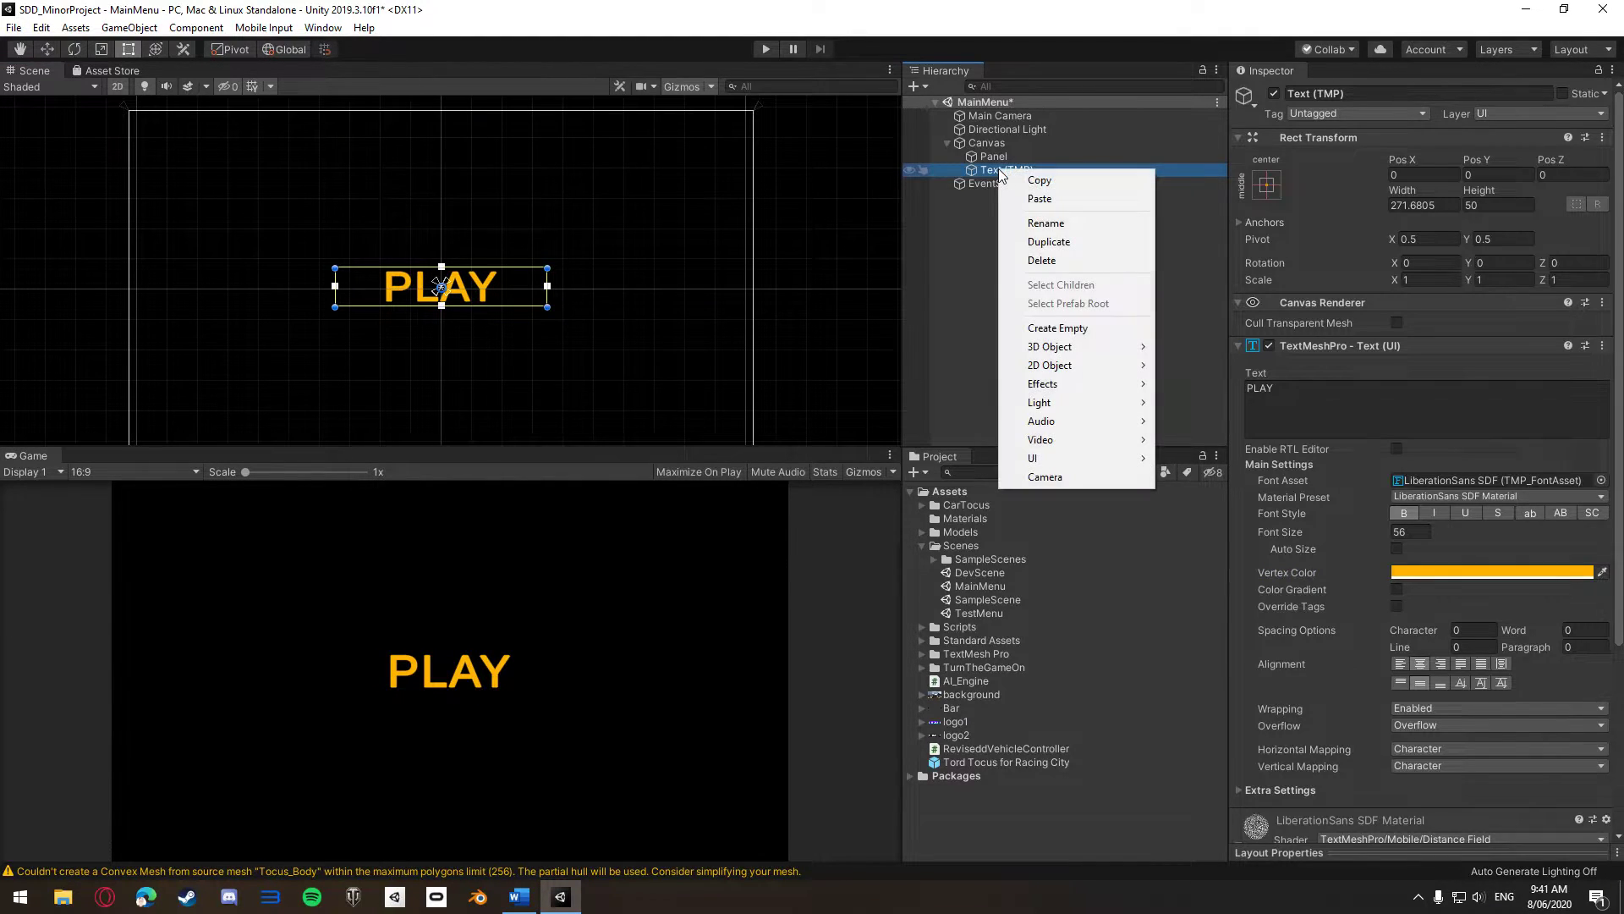
pyautogui.moveTo(1059, 463)
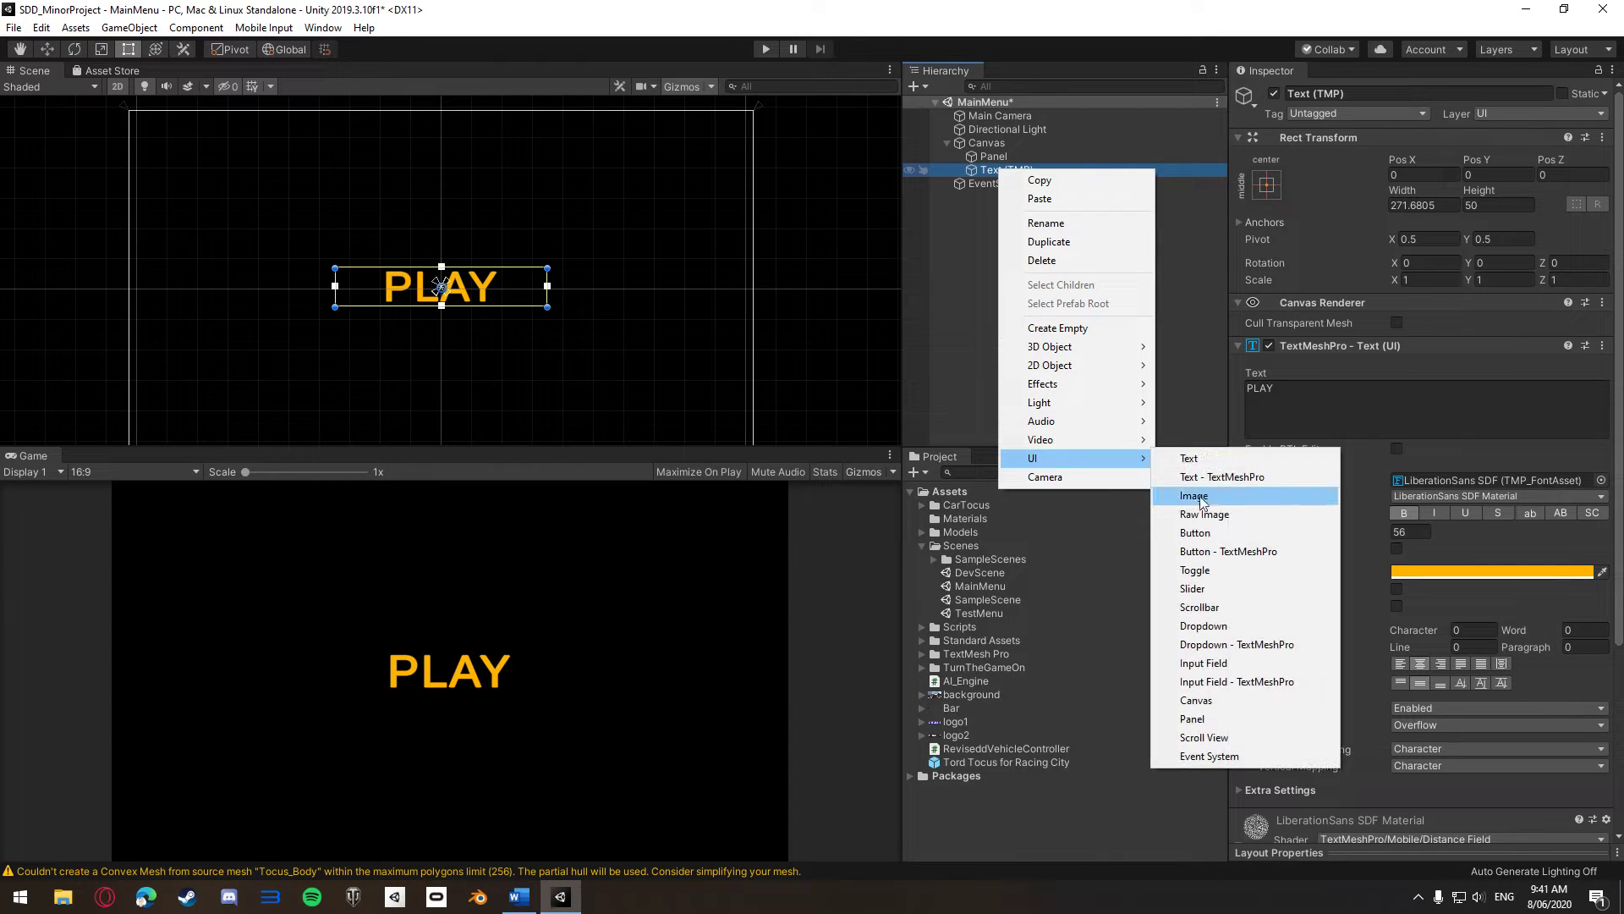
pyautogui.click(1196, 532)
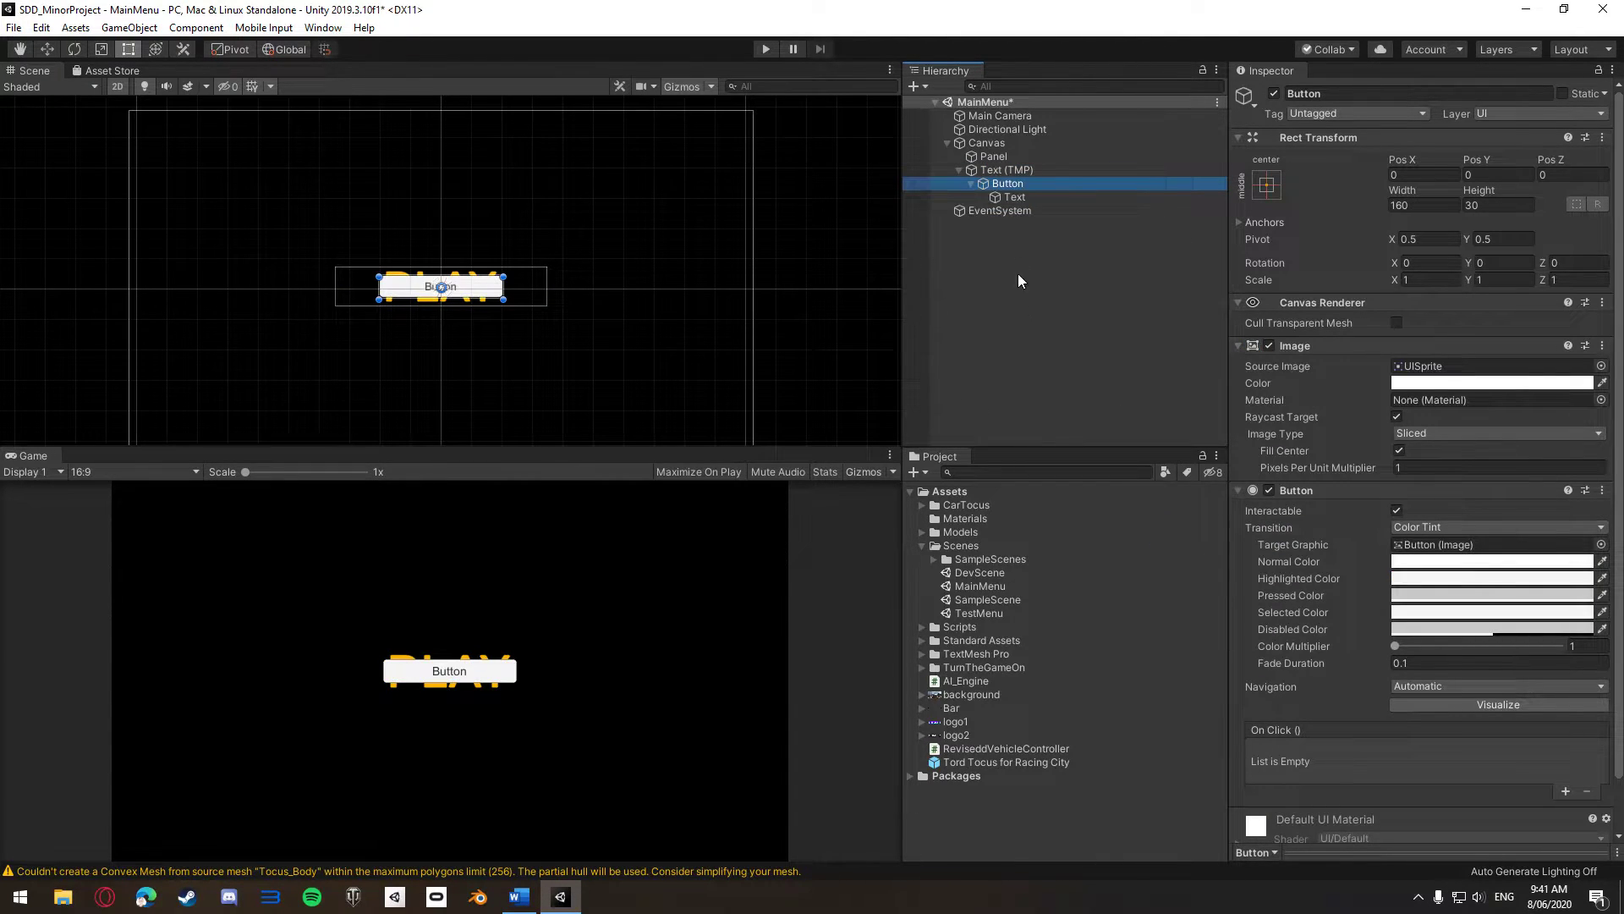
# Delete the Text child of the new button
pyautogui.click(1015, 196)
pyautogui.rightClick(1010, 196)
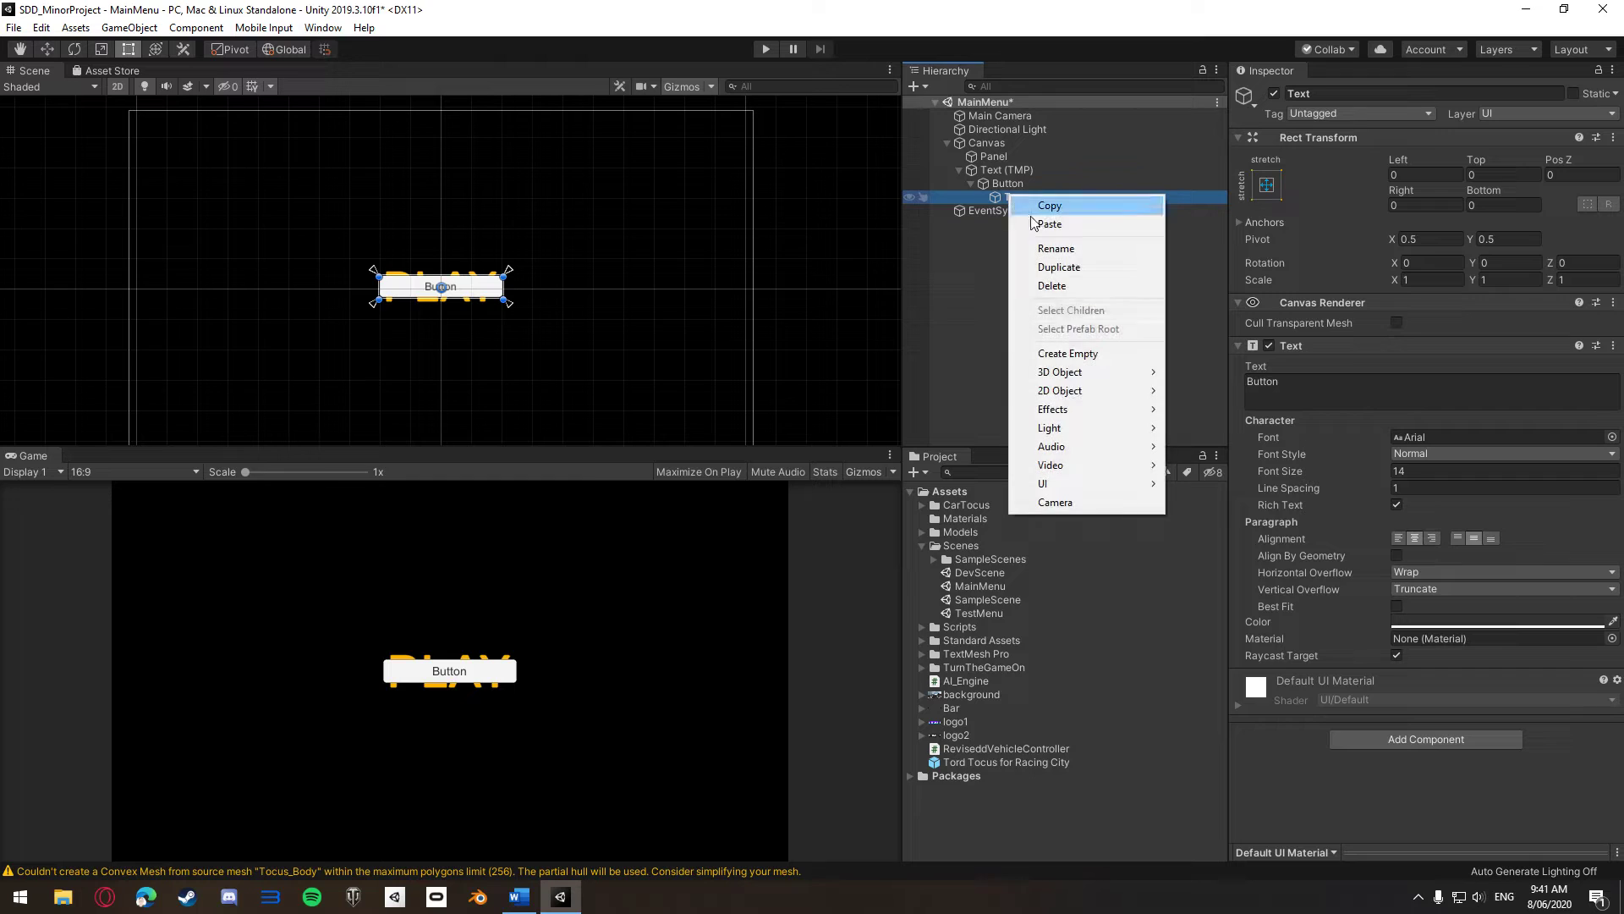
pyautogui.click(1052, 285)
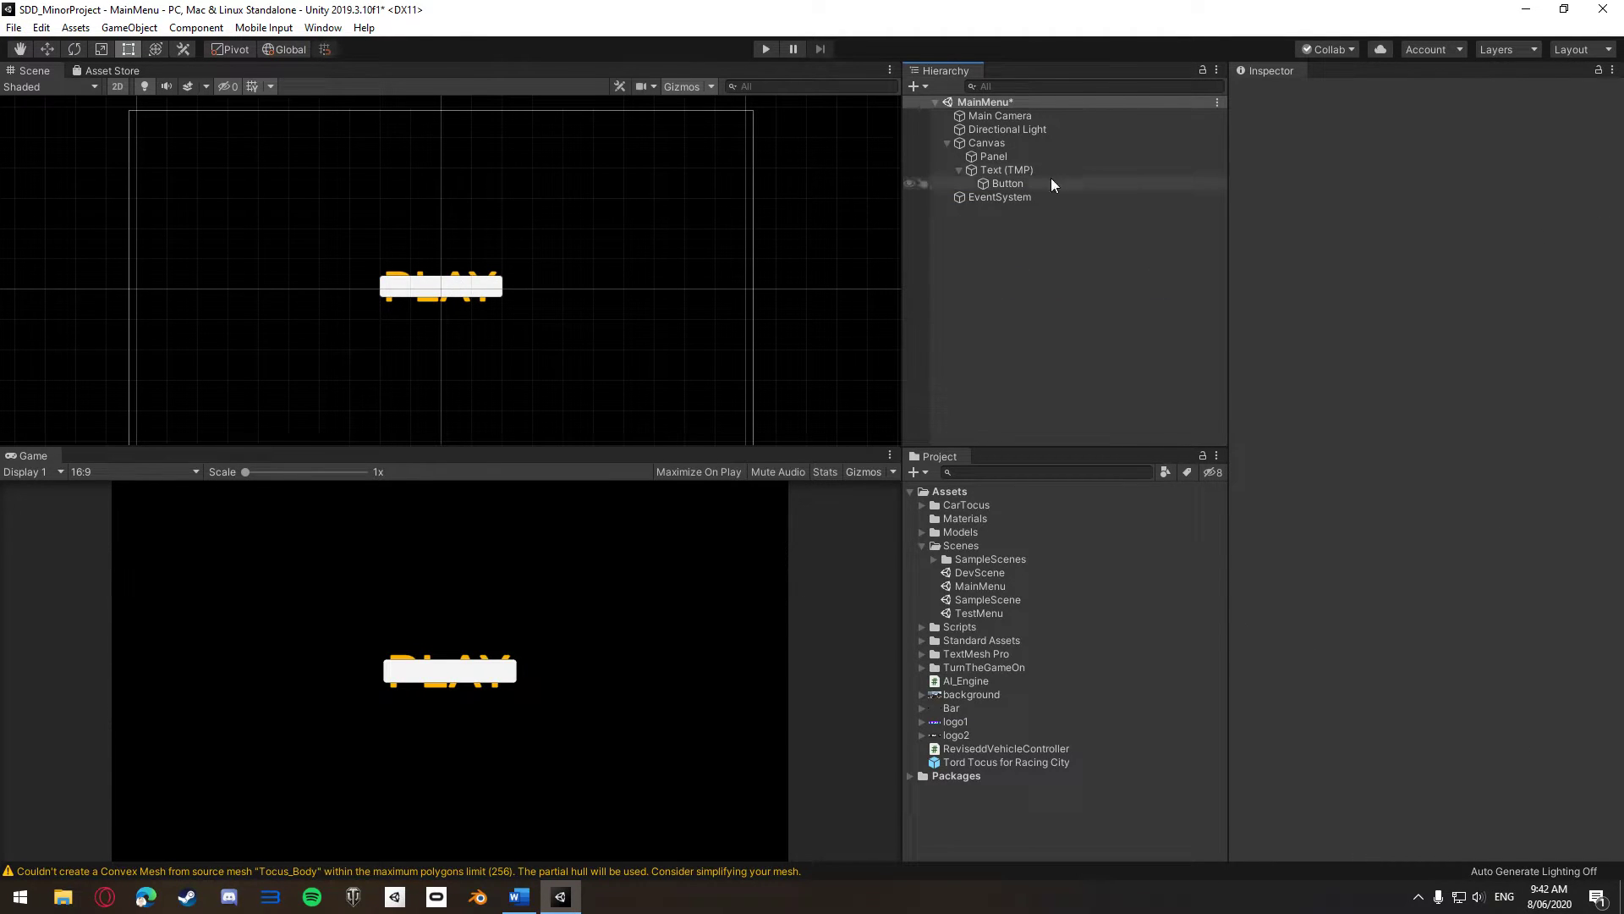
# Anchor the button with the stretch-stretch preset, including position, so it fills the PLAY text box
pyautogui.click(1027, 183)
pyautogui.click(1269, 184)
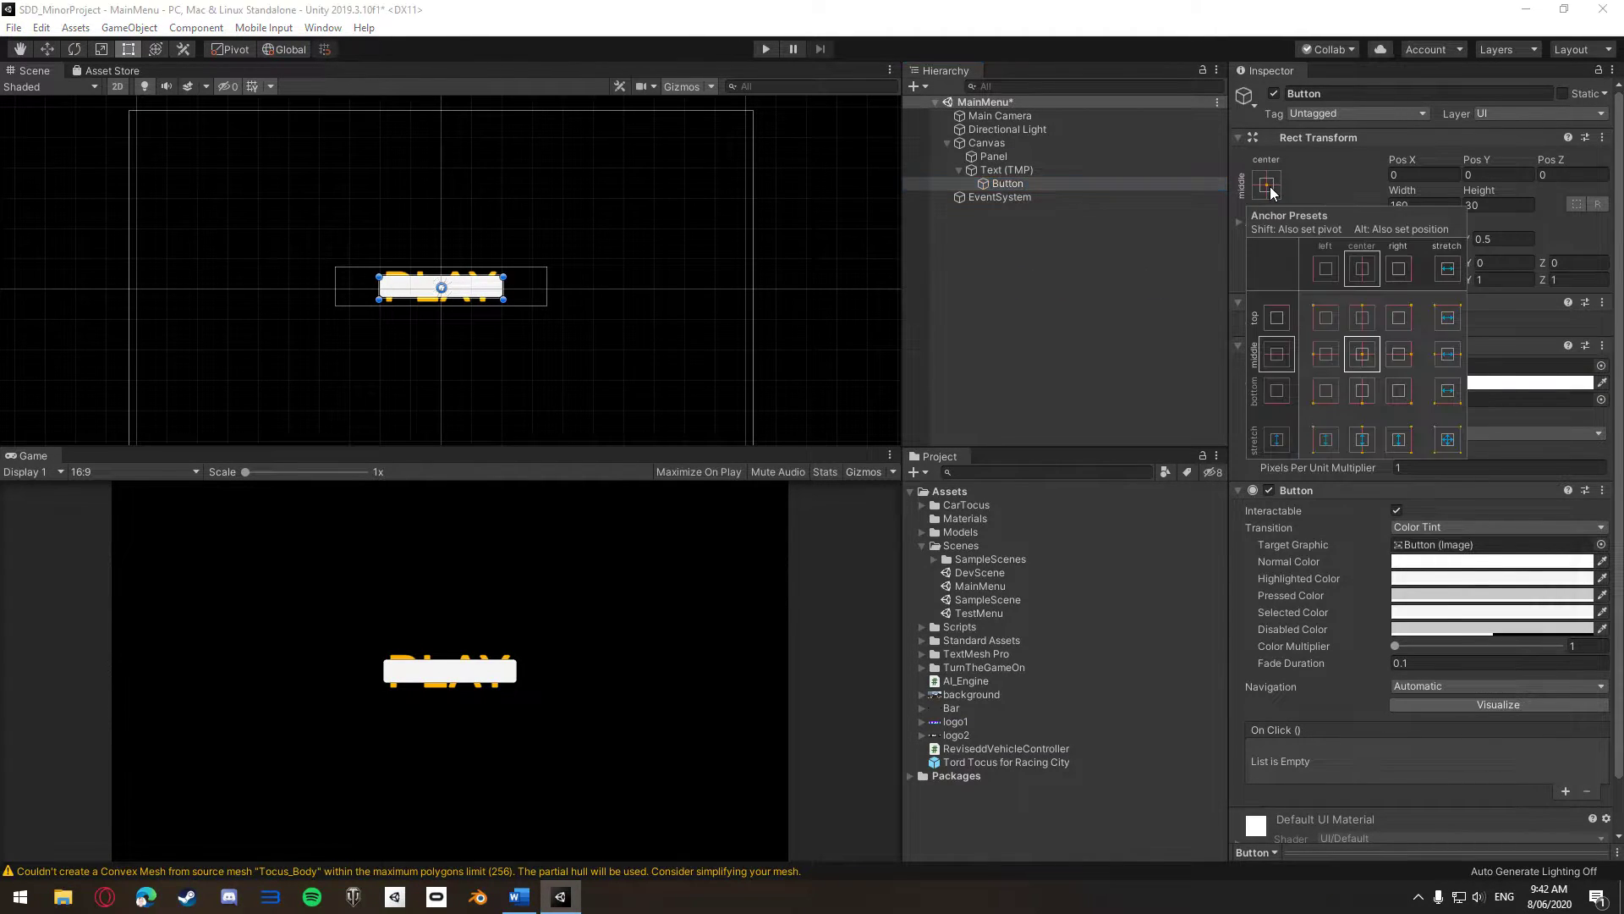
pyautogui.keyDown('alt'); pyautogui.click(1448, 439); pyautogui.keyUp('alt')
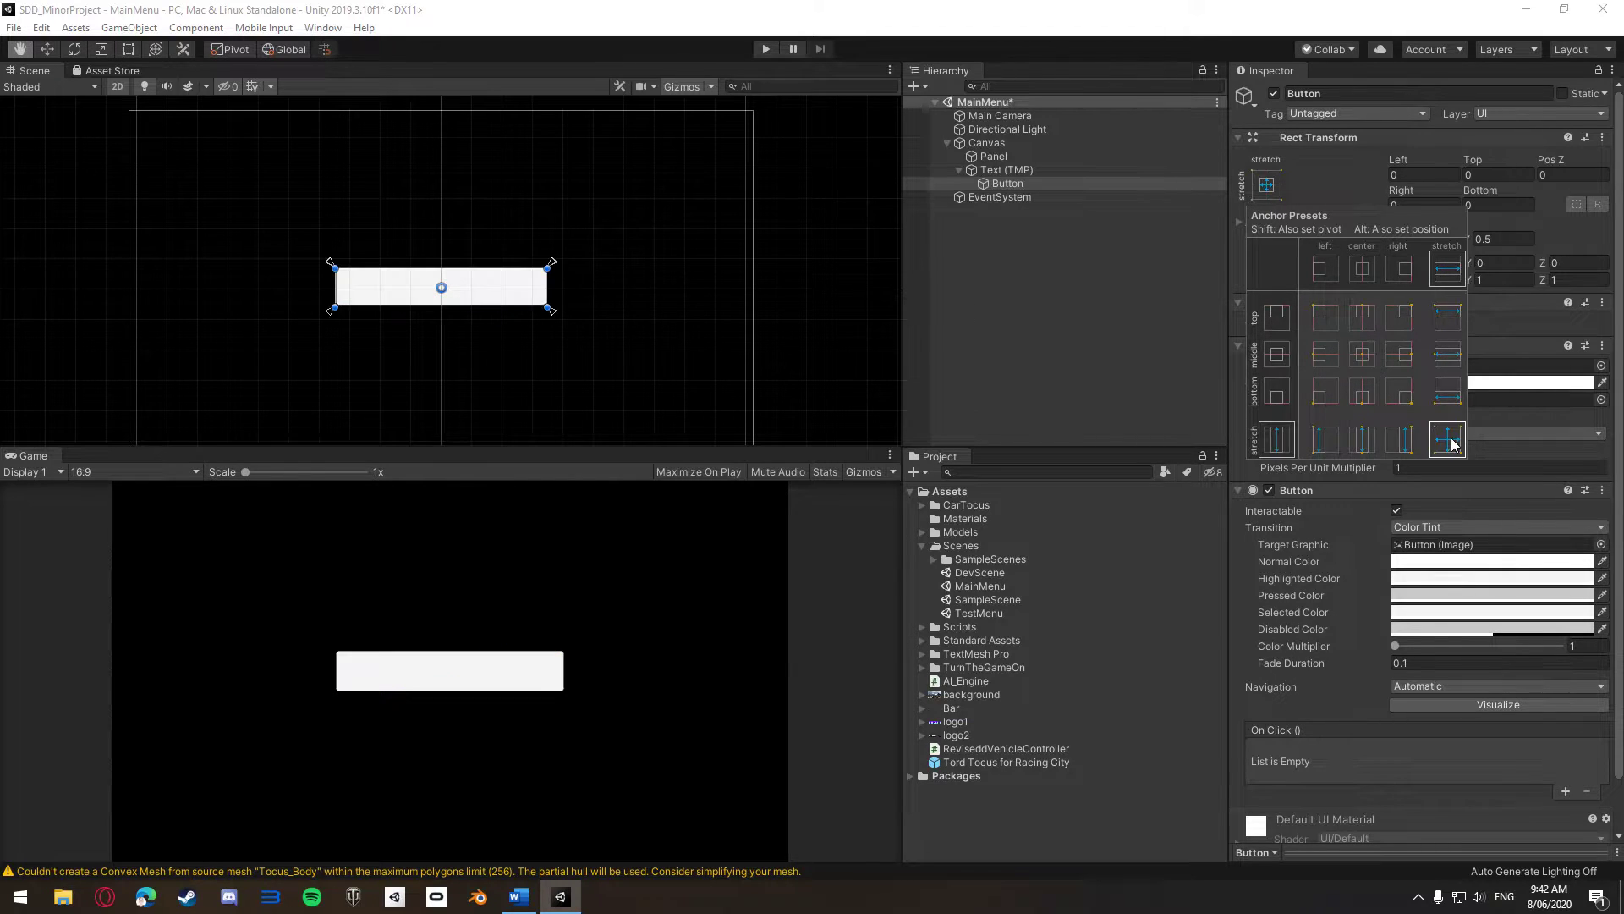
pyautogui.click(1082, 291)
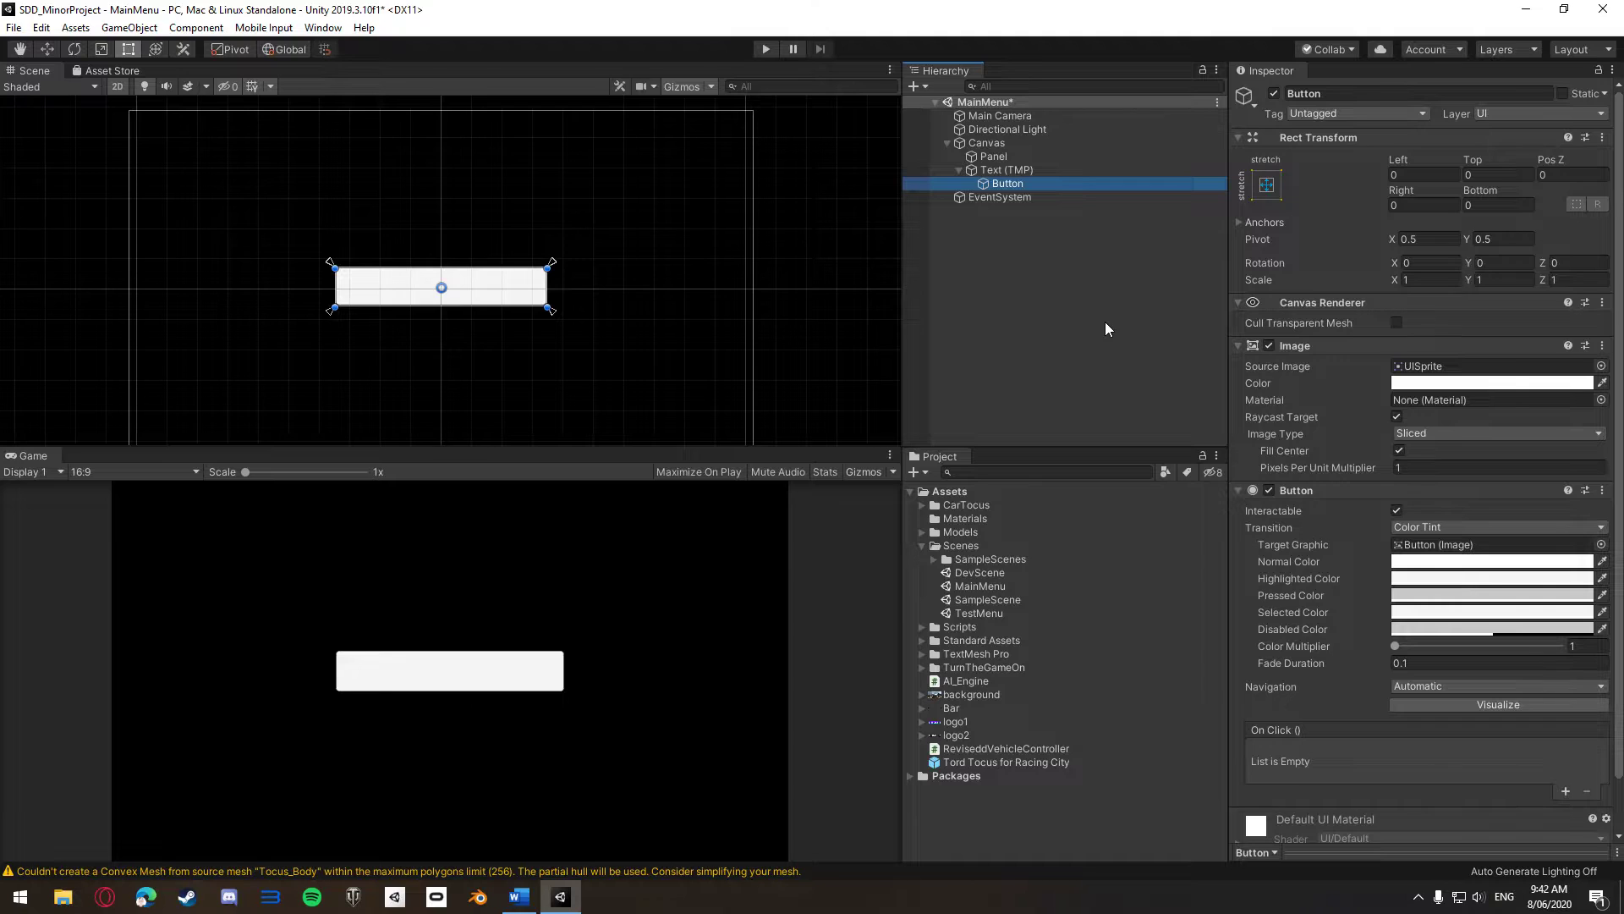
pyautogui.click(1024, 170)
pyautogui.moveTo(331, 280)
pyautogui.mouseDown()
pyautogui.moveTo(298, 286)
pyautogui.moveTo(393, 286)
pyautogui.moveTo(296, 287)
pyautogui.moveTo(336, 286)
pyautogui.mouseUp()
# Set the alpha of the button's Normal Color to 0 and preview the button in play mode
pyautogui.click(1007, 184)
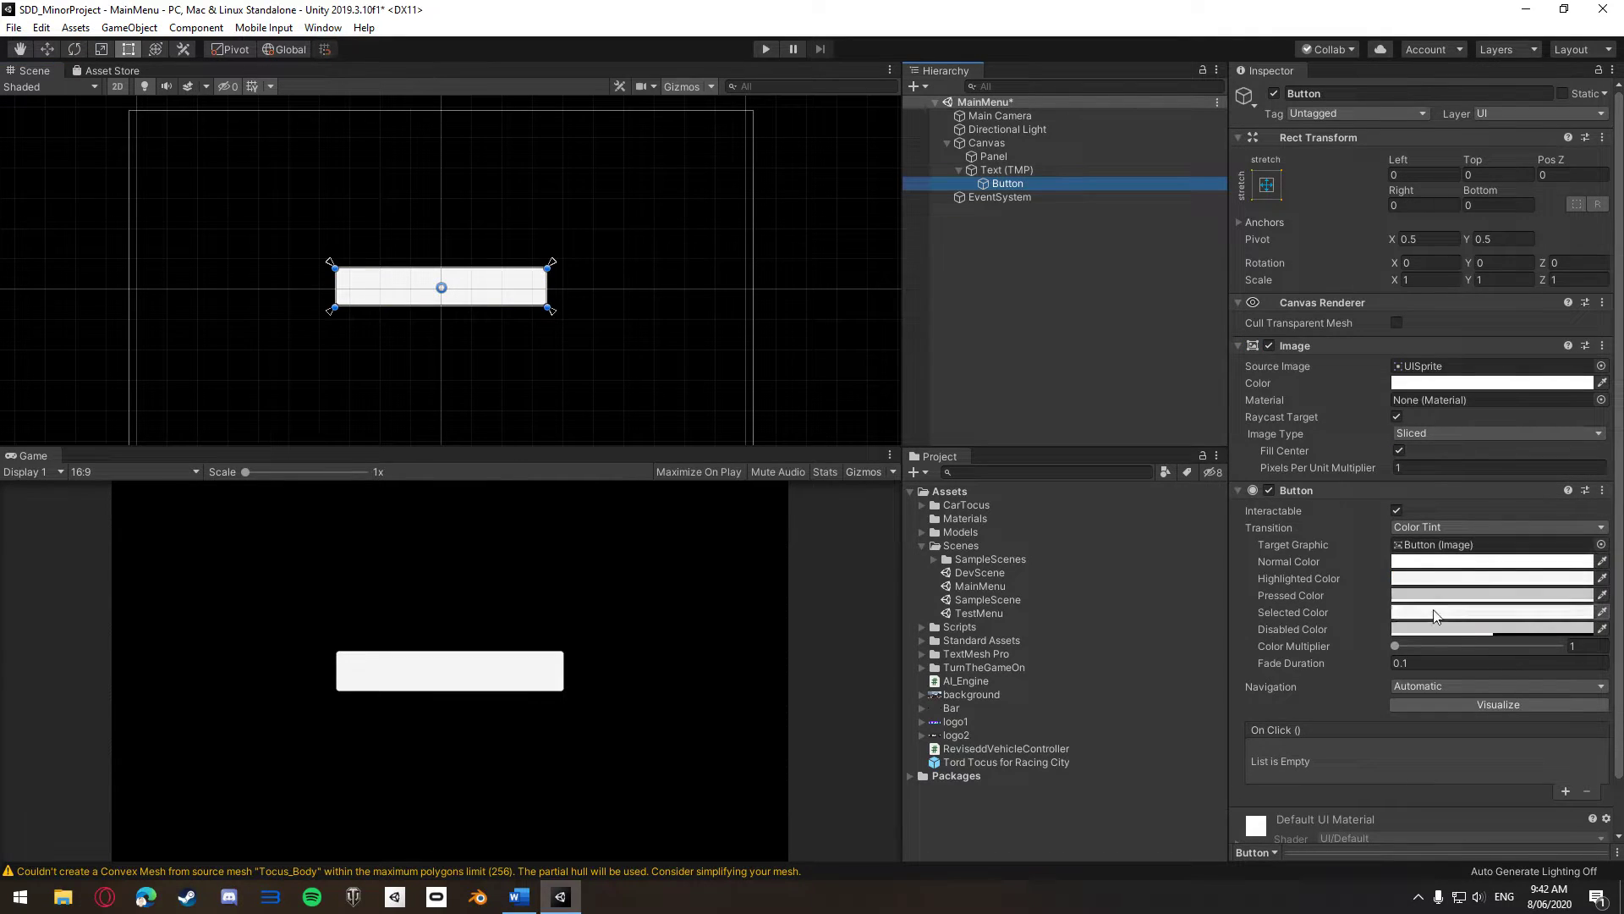
pyautogui.click(1416, 563)
pyautogui.moveTo(88, 357); pyautogui.dragTo(2, 360)
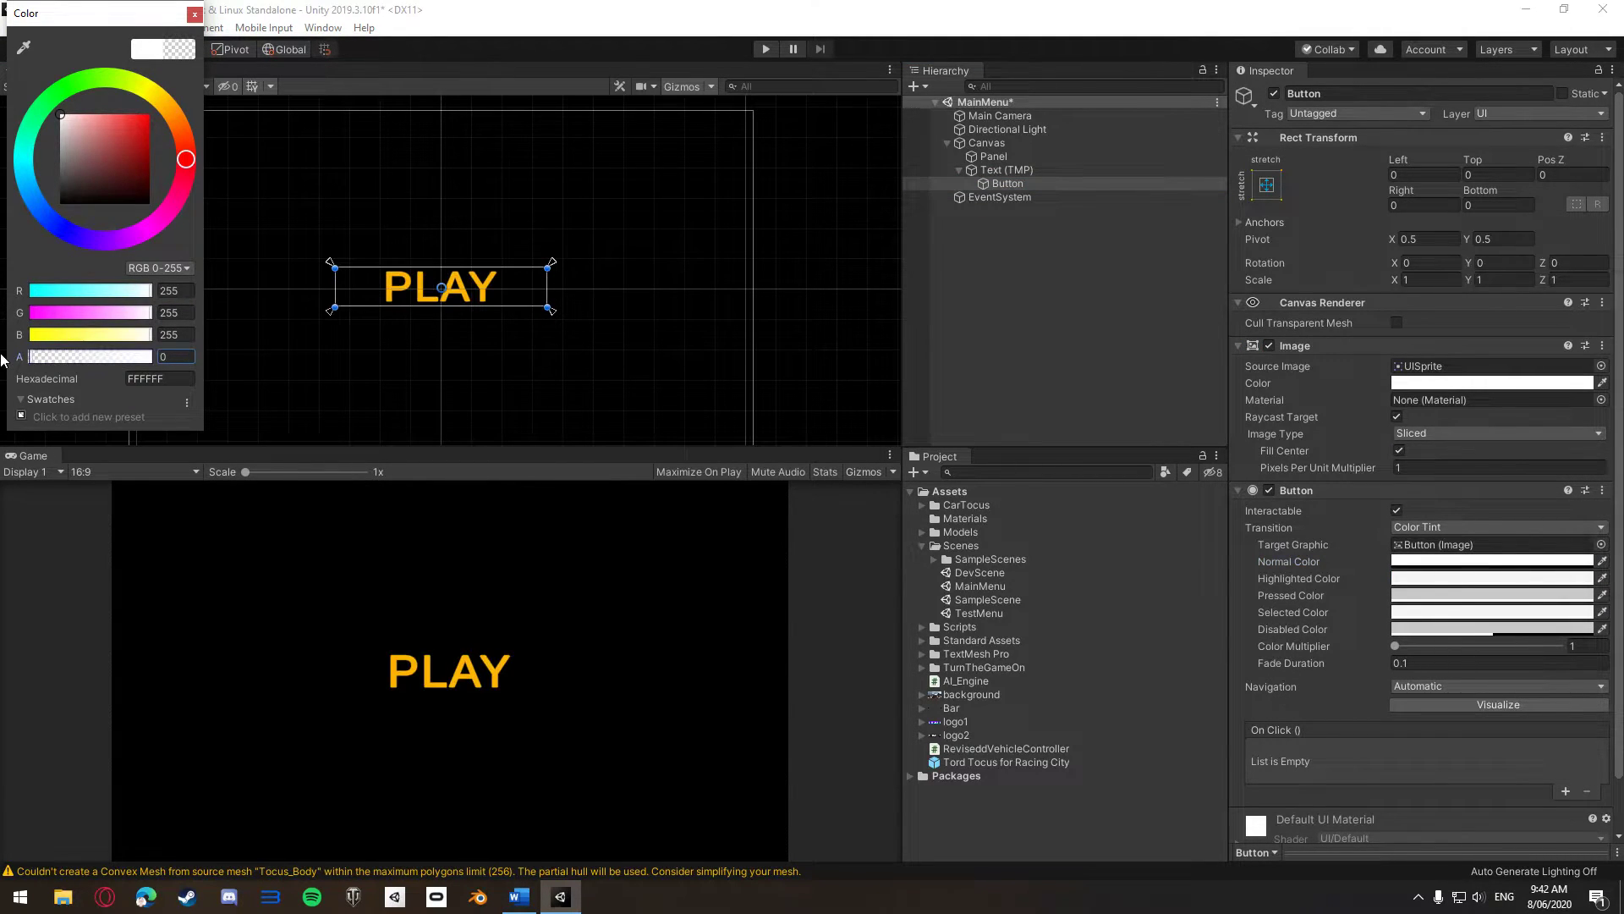
pyautogui.click(194, 15)
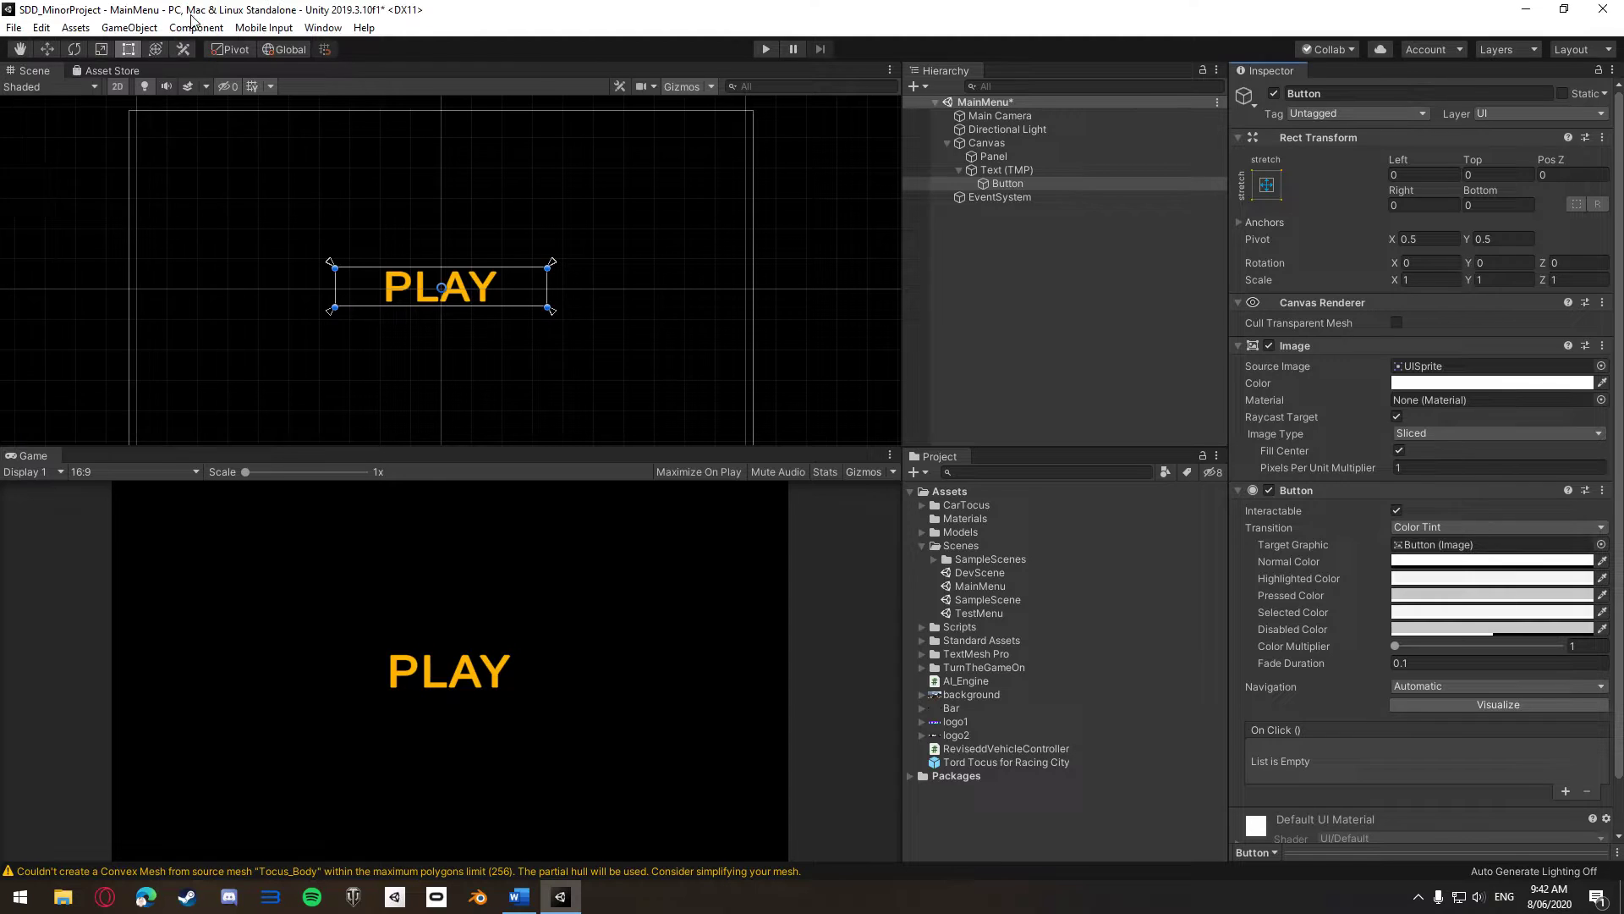
pyautogui.click(765, 51)
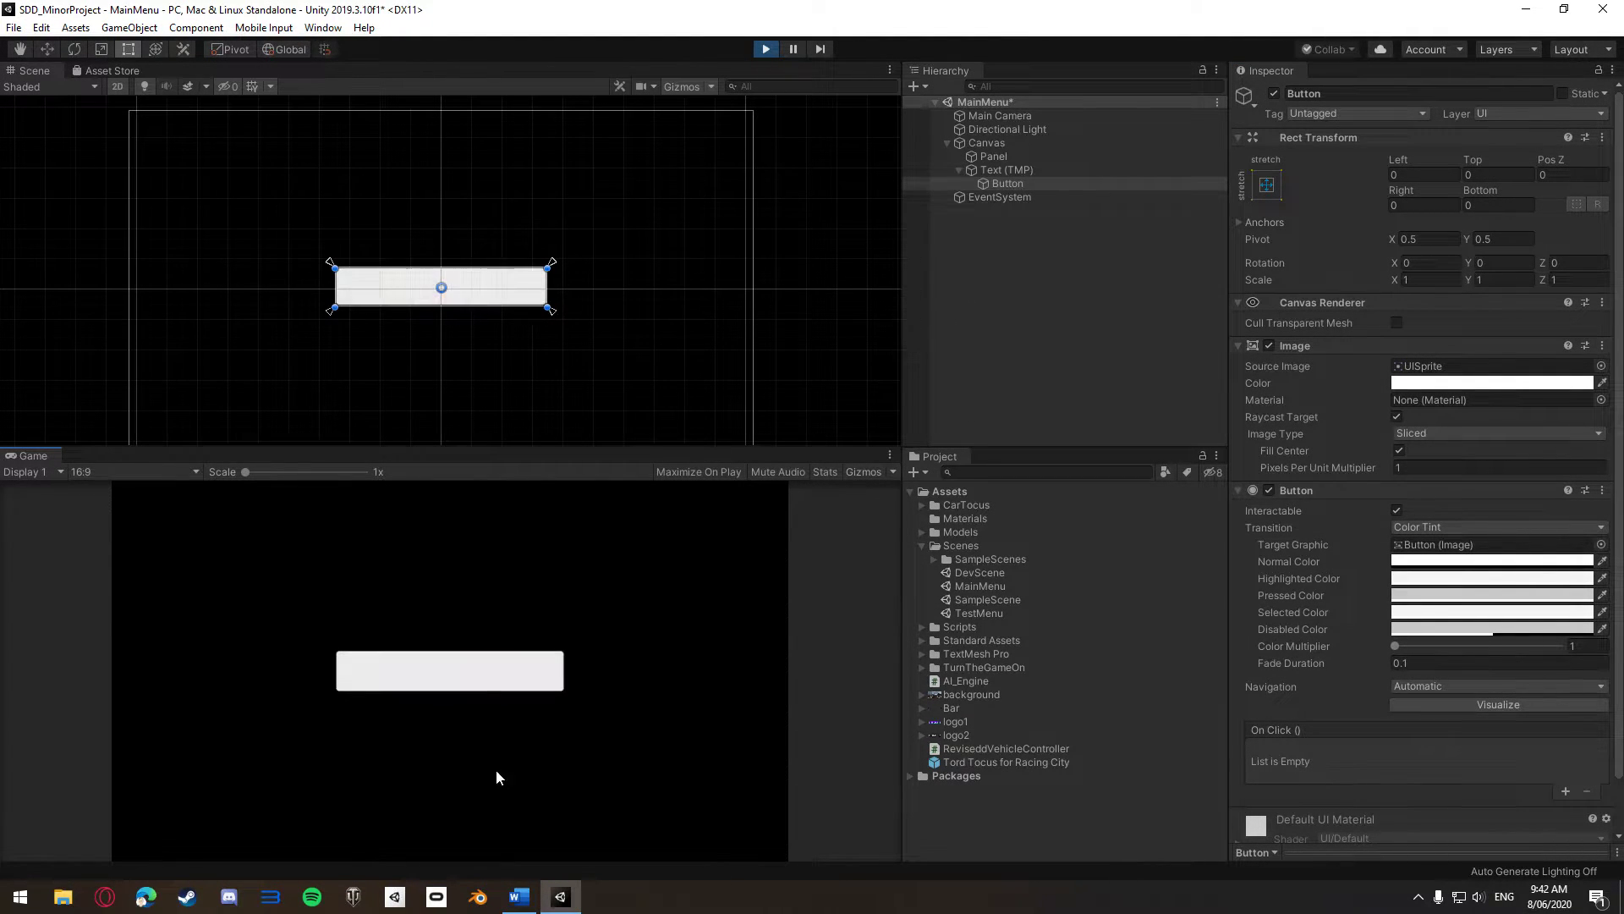
pyautogui.click(763, 53)
# Set the button's Highlighted Color to grey 6D6D6D with an alpha of 50
pyautogui.click(1440, 582)
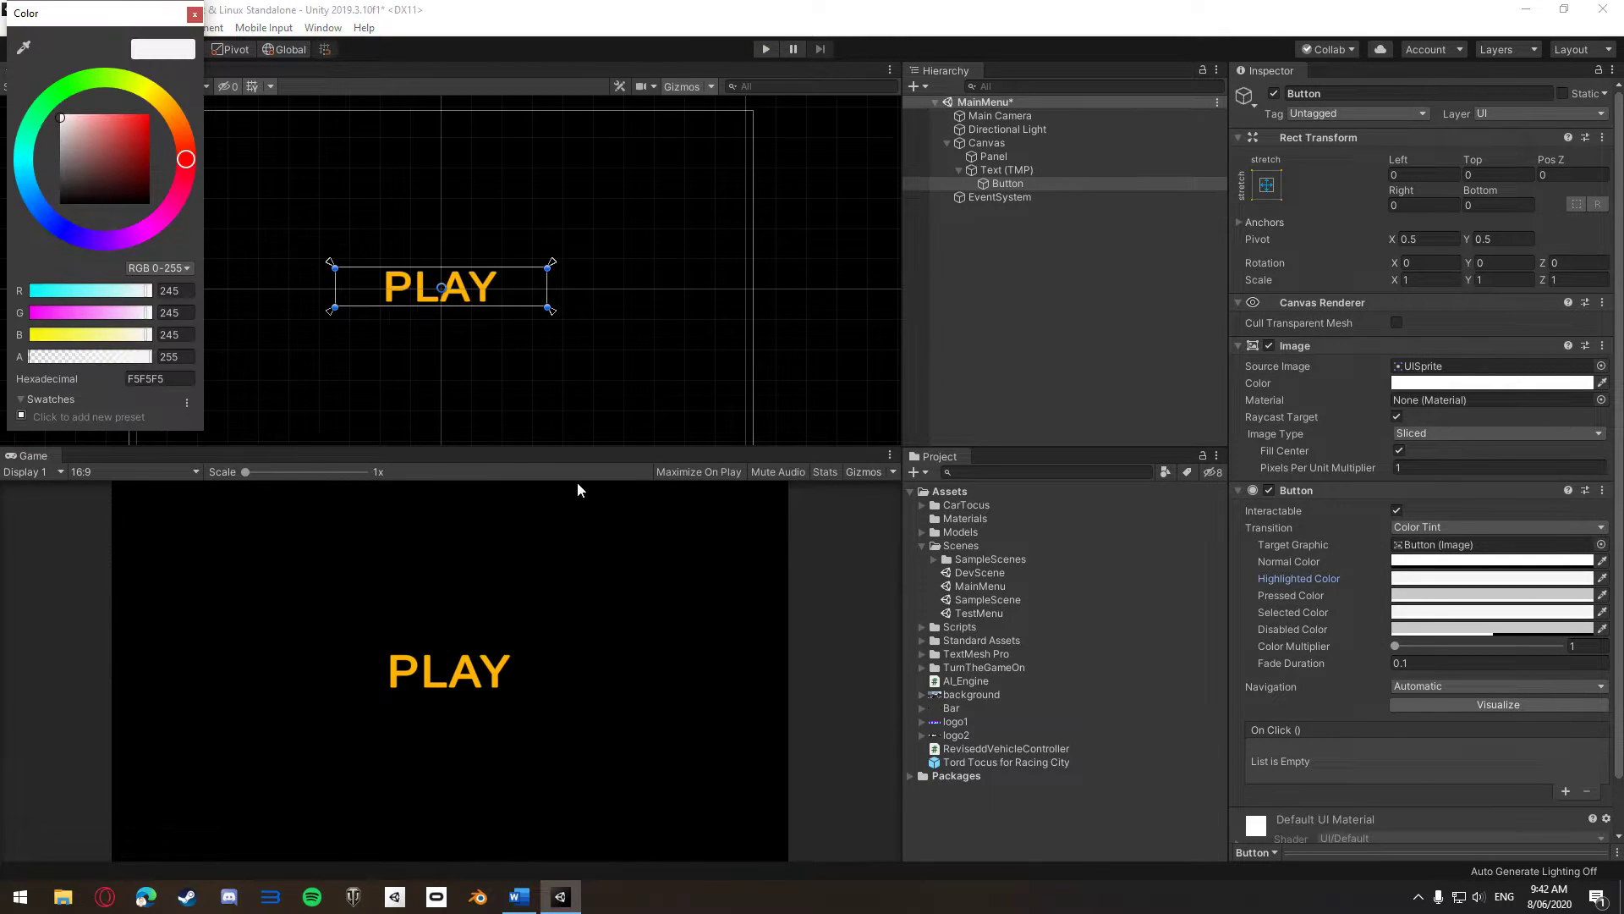
pyautogui.moveTo(59, 123); pyautogui.dragTo(59, 166)
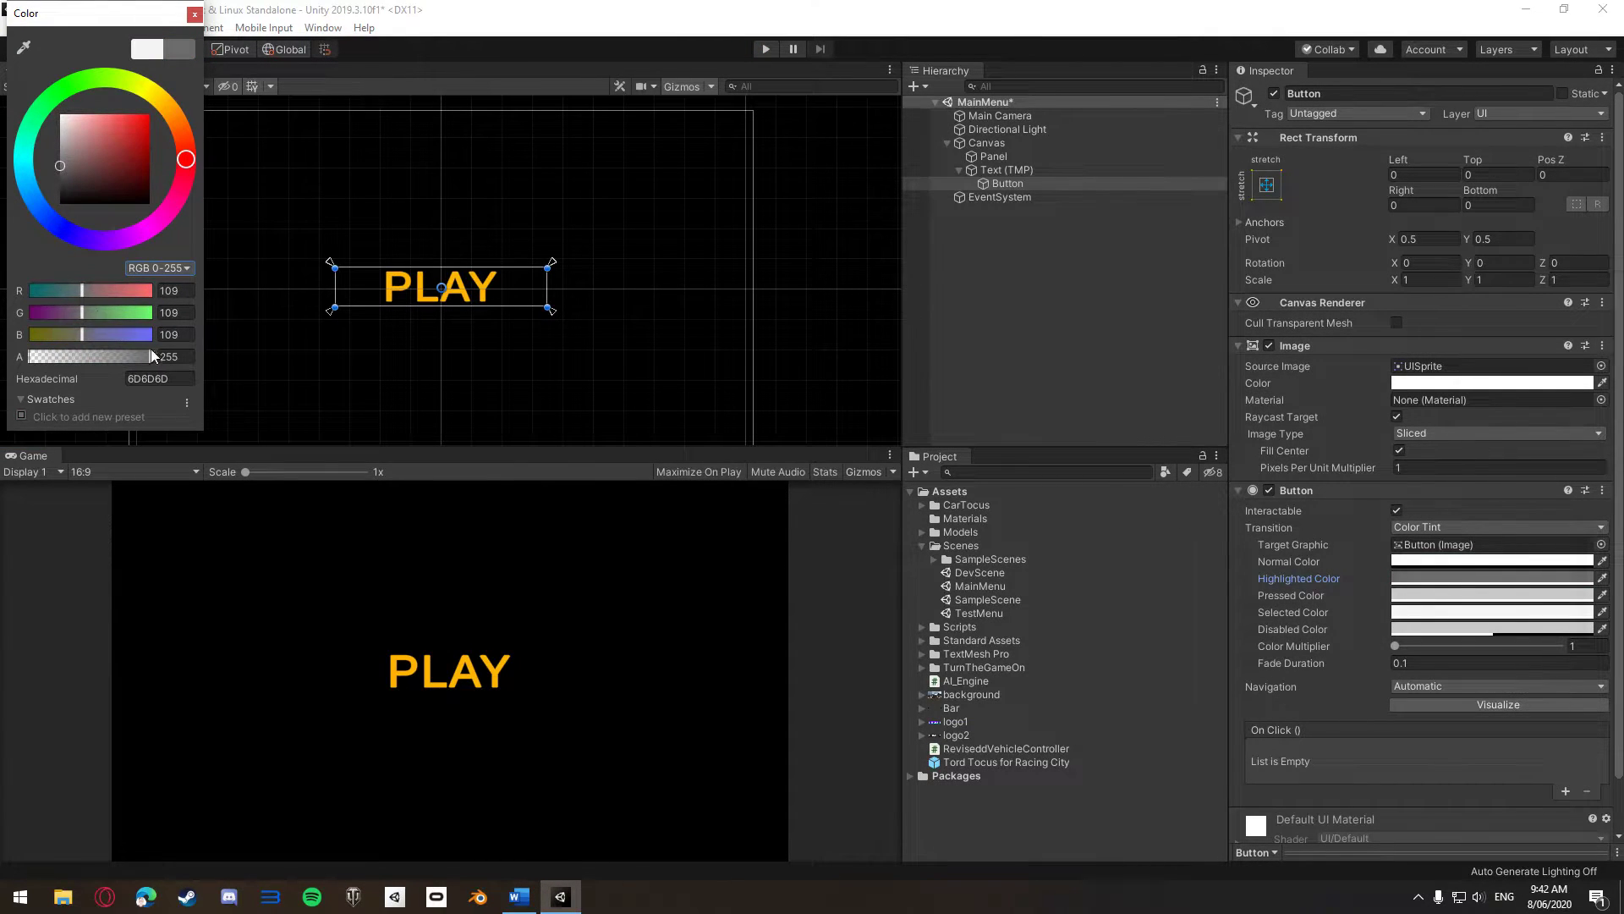
pyautogui.click(178, 356)
pyautogui.write('50')
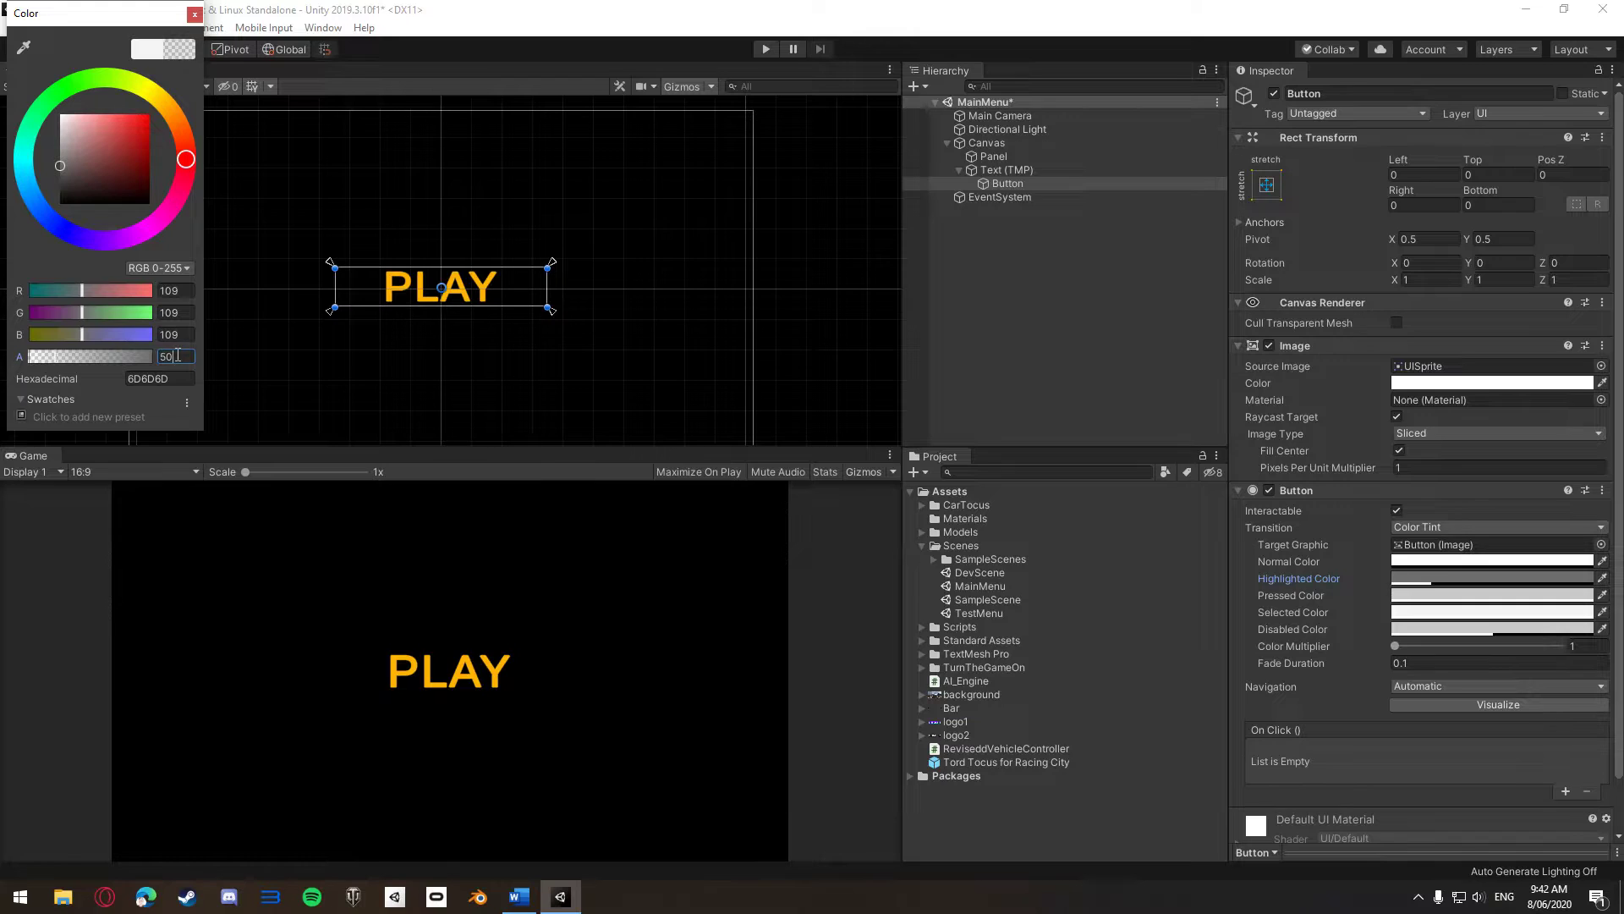
pyautogui.click(194, 15)
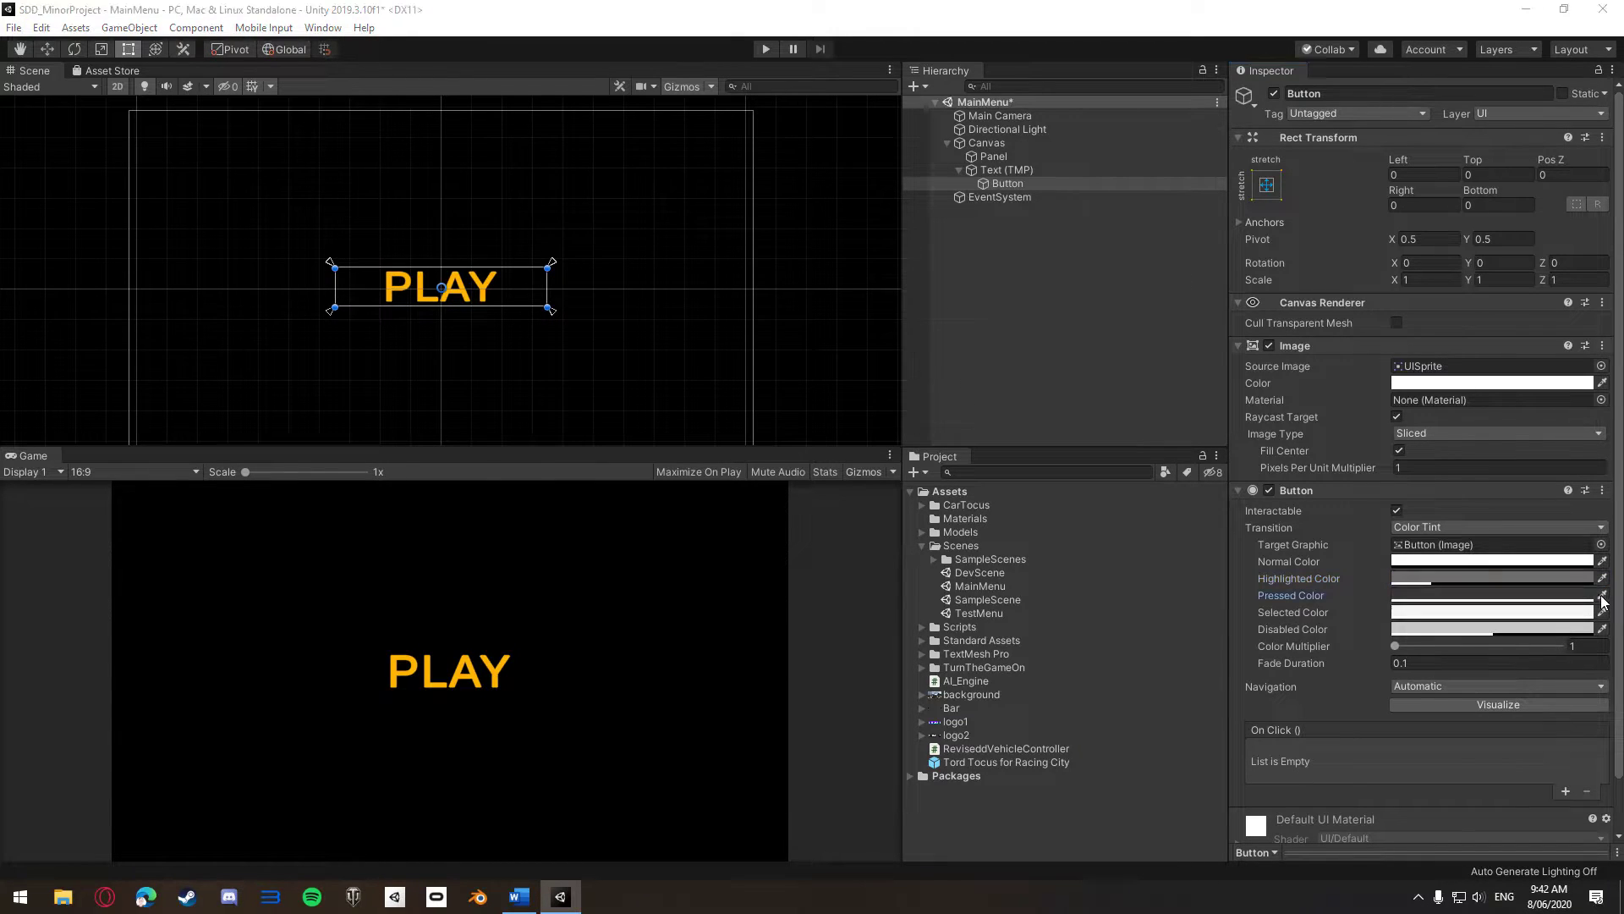
# Set the button's Pressed Color to grey 6C6C6C with an alpha of 120
pyautogui.click(1465, 597)
pyautogui.click(1465, 597)
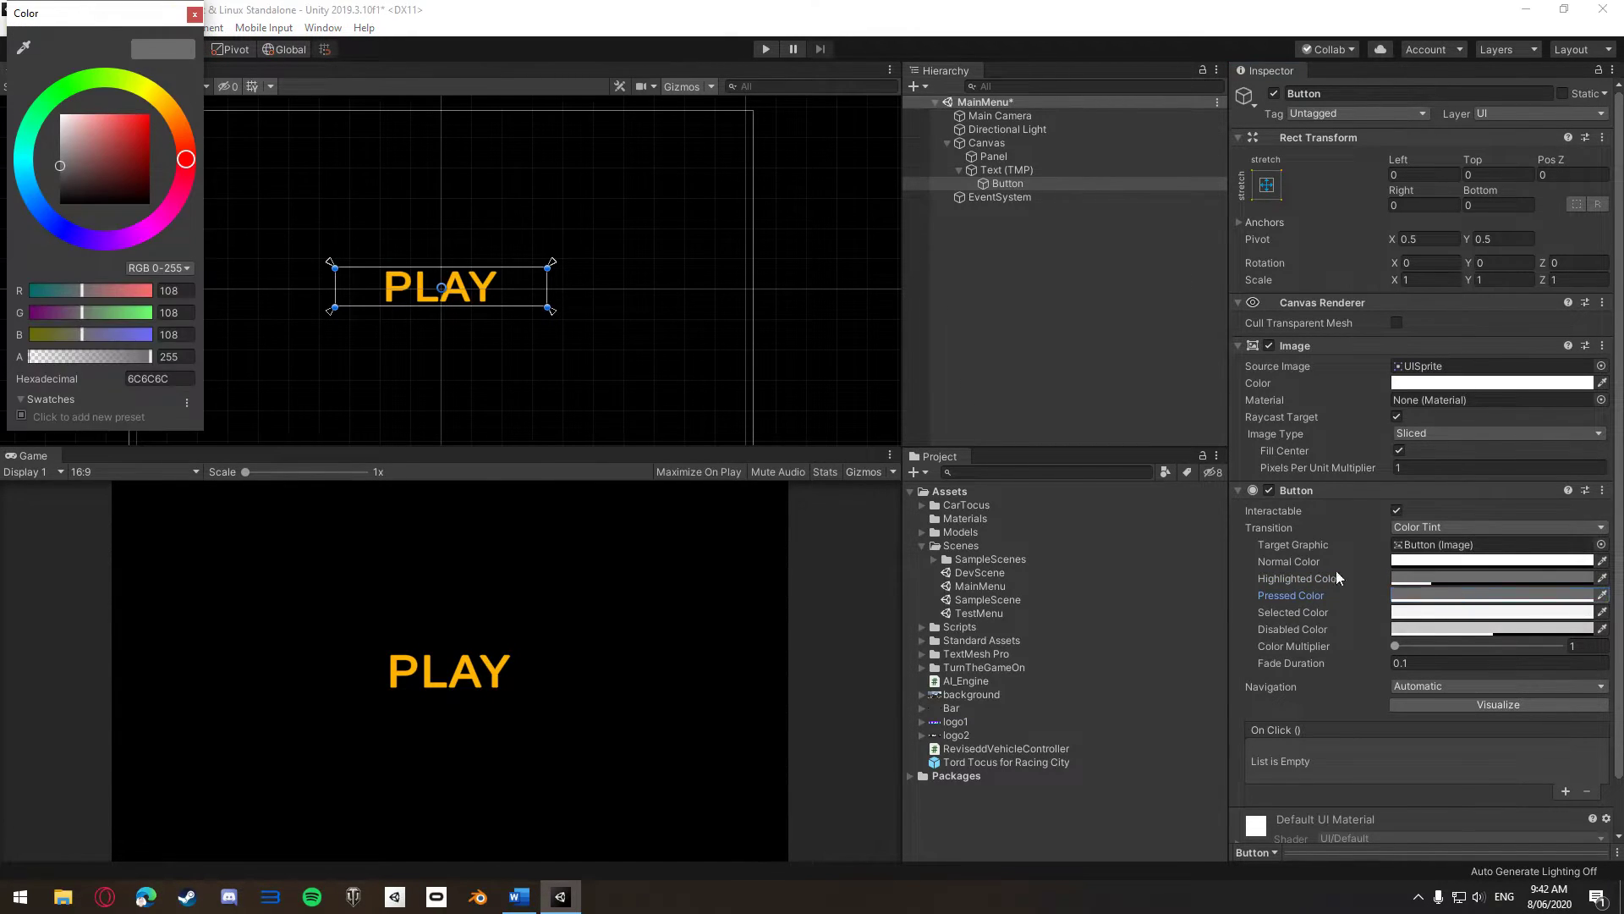
pyautogui.click(187, 356)
pyautogui.write('120')
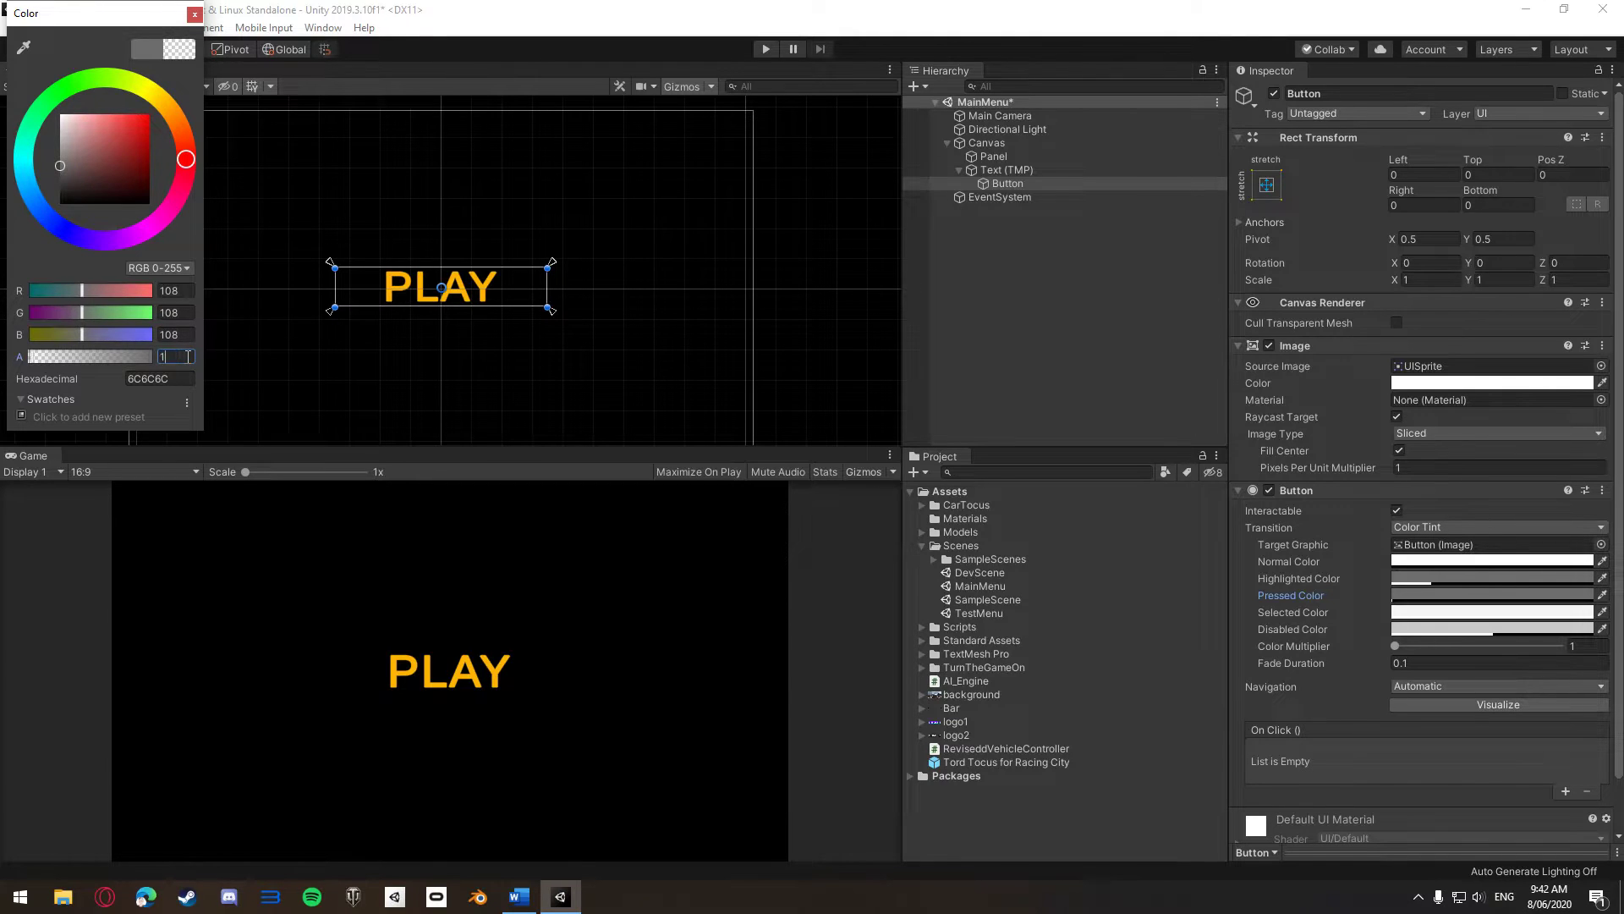
pyautogui.click(1573, 611)
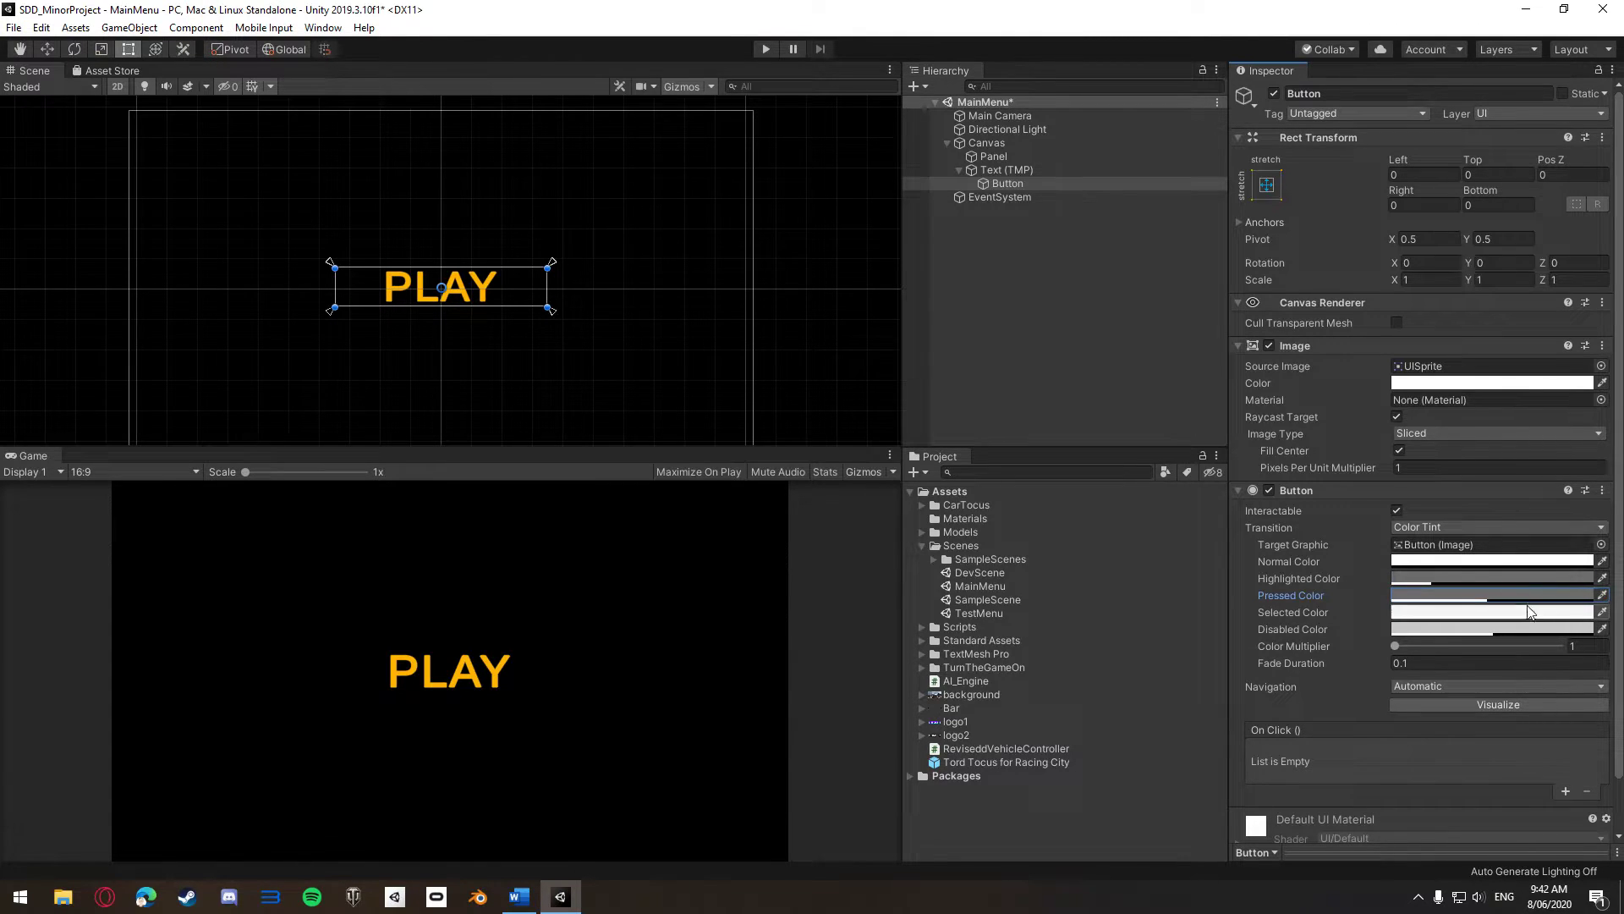
# Set the button's Selected Color to the PLAY text's orange FFB400 and make it partly transparent
pyautogui.click(1574, 612)
pyautogui.click(196, 14)
pyautogui.click(1601, 612)
pyautogui.click(394, 672)
pyautogui.click(1450, 617)
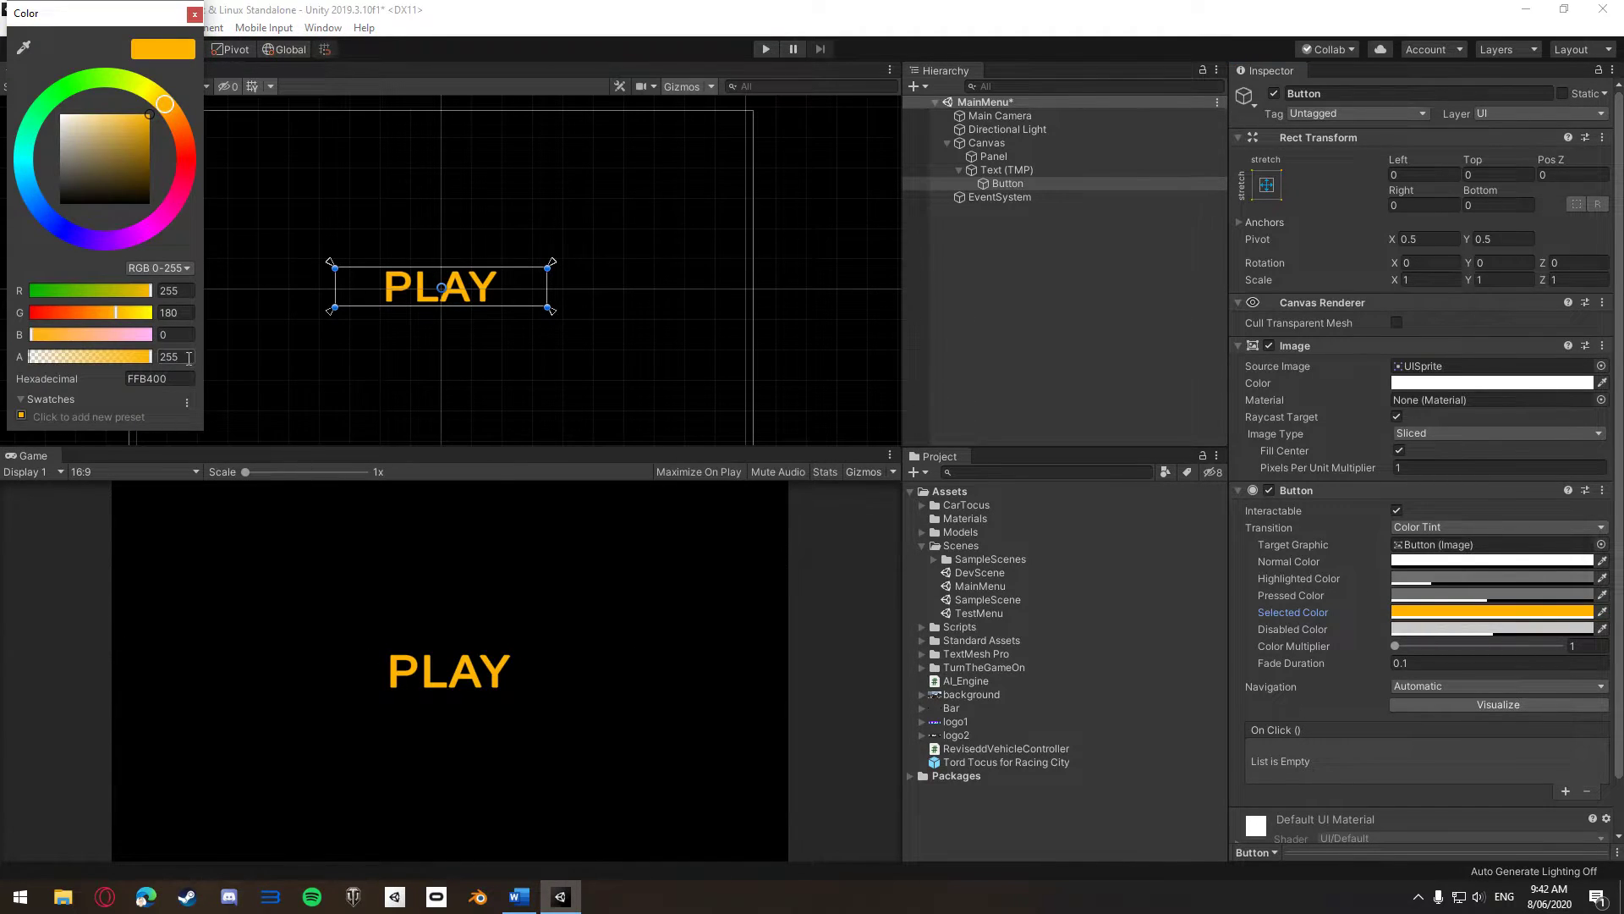
# Run the scene, test the PLAY button's colours in the game view, and stop play mode
pyautogui.click(766, 49)
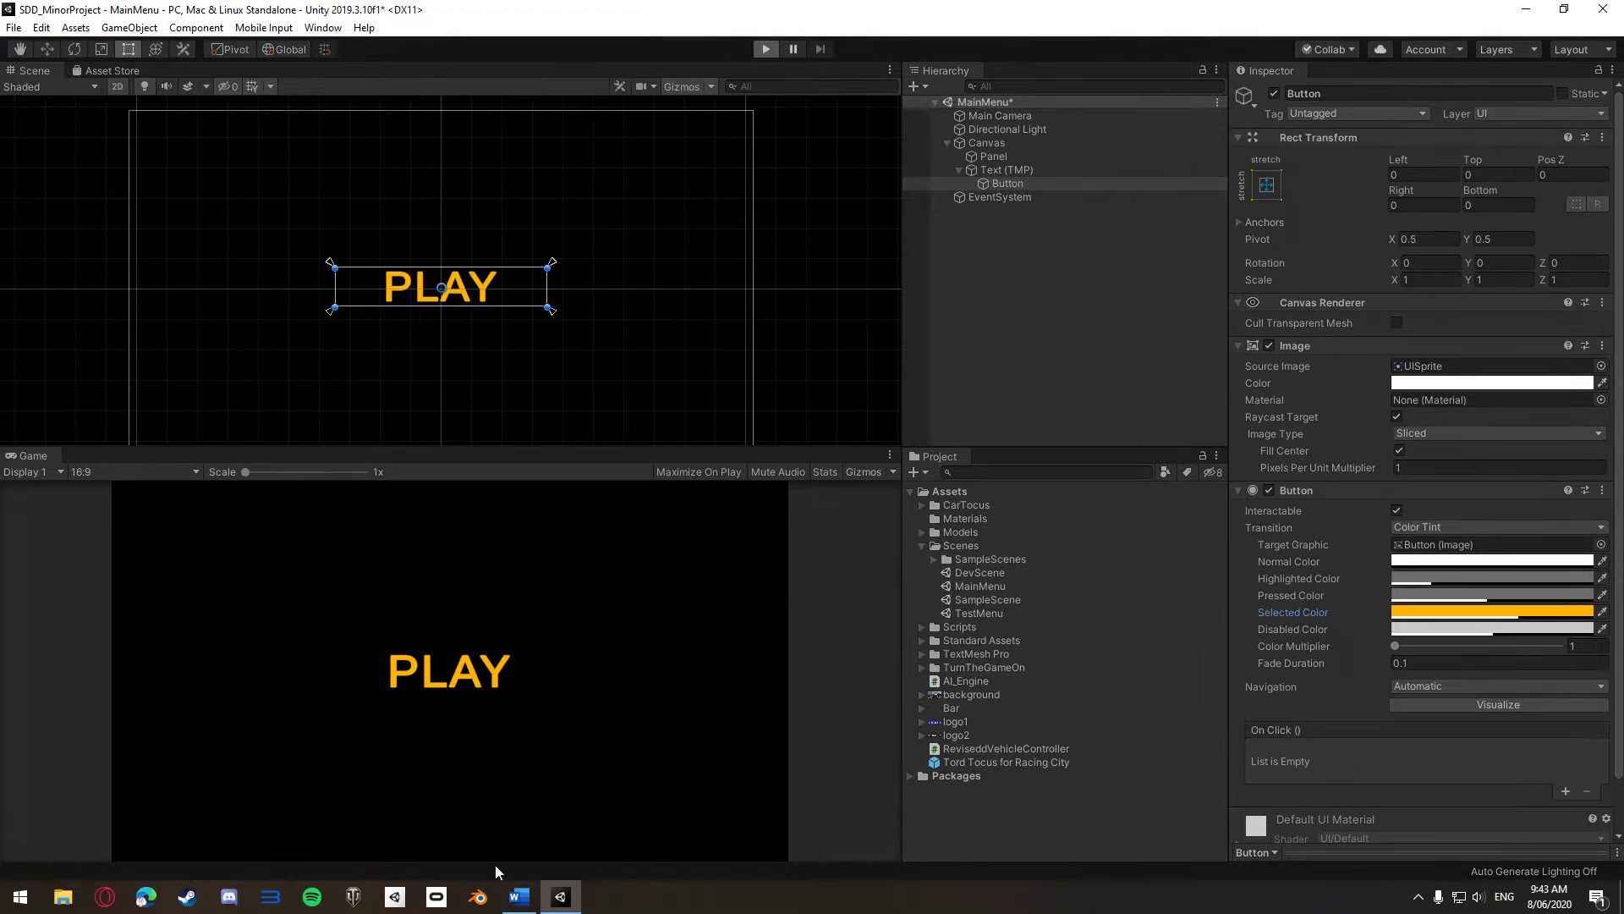
pyautogui.click(468, 672)
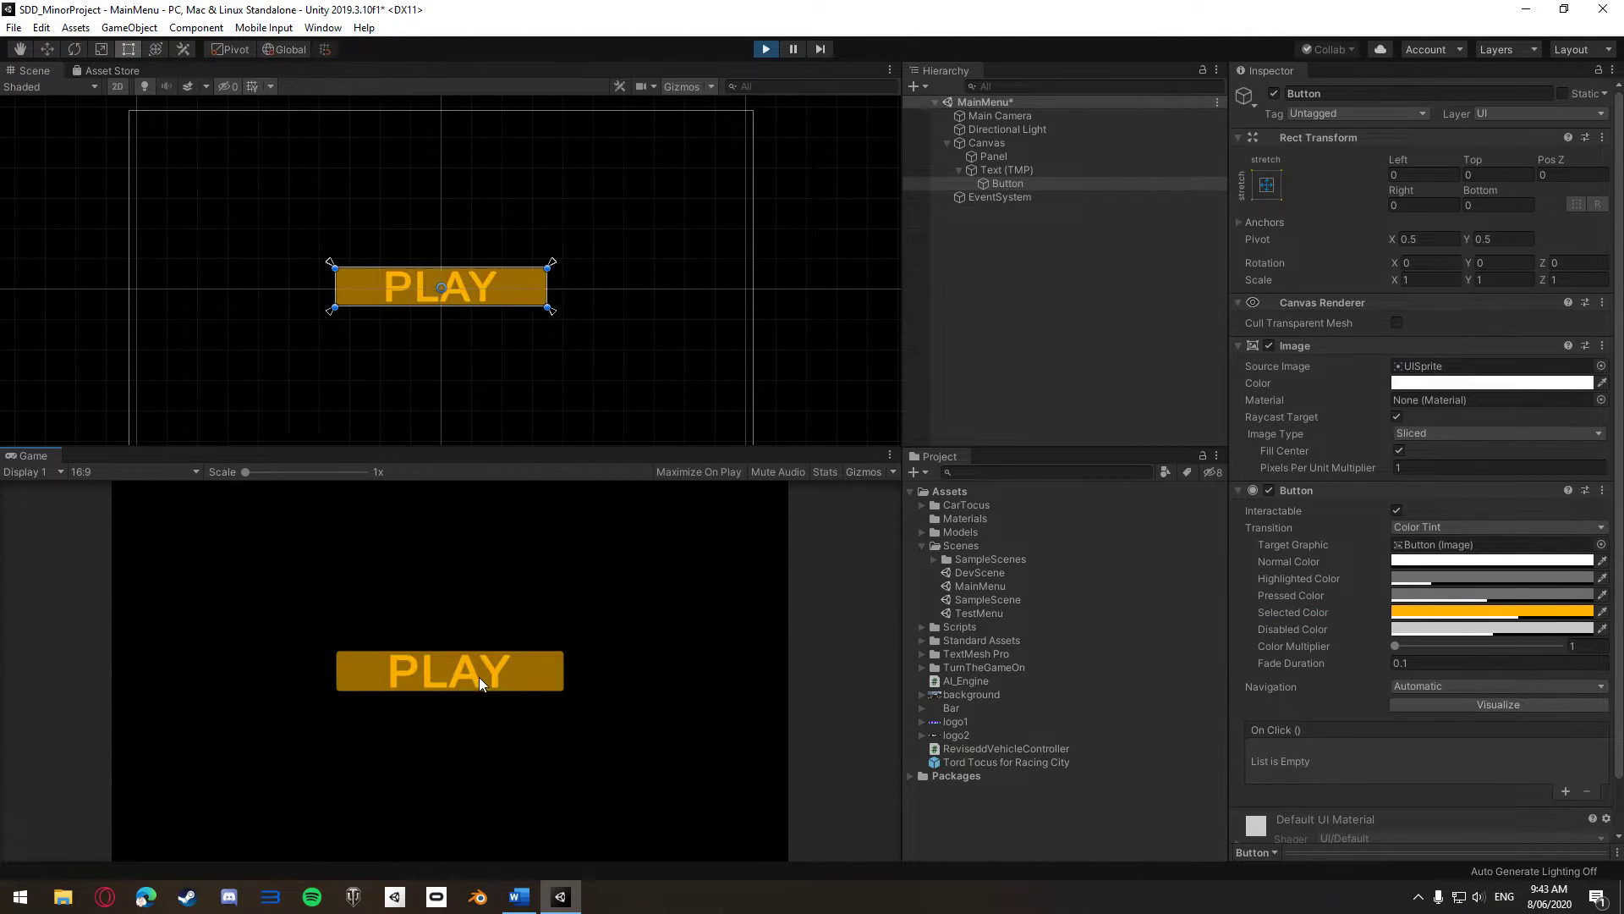
pyautogui.click(765, 49)
# Rename the PLAY text object to PlayButton
pyautogui.click(997, 171)
pyautogui.click(1368, 96)
pyautogui.hotkey('ctrl', 'a')
pyautogui.write('p')
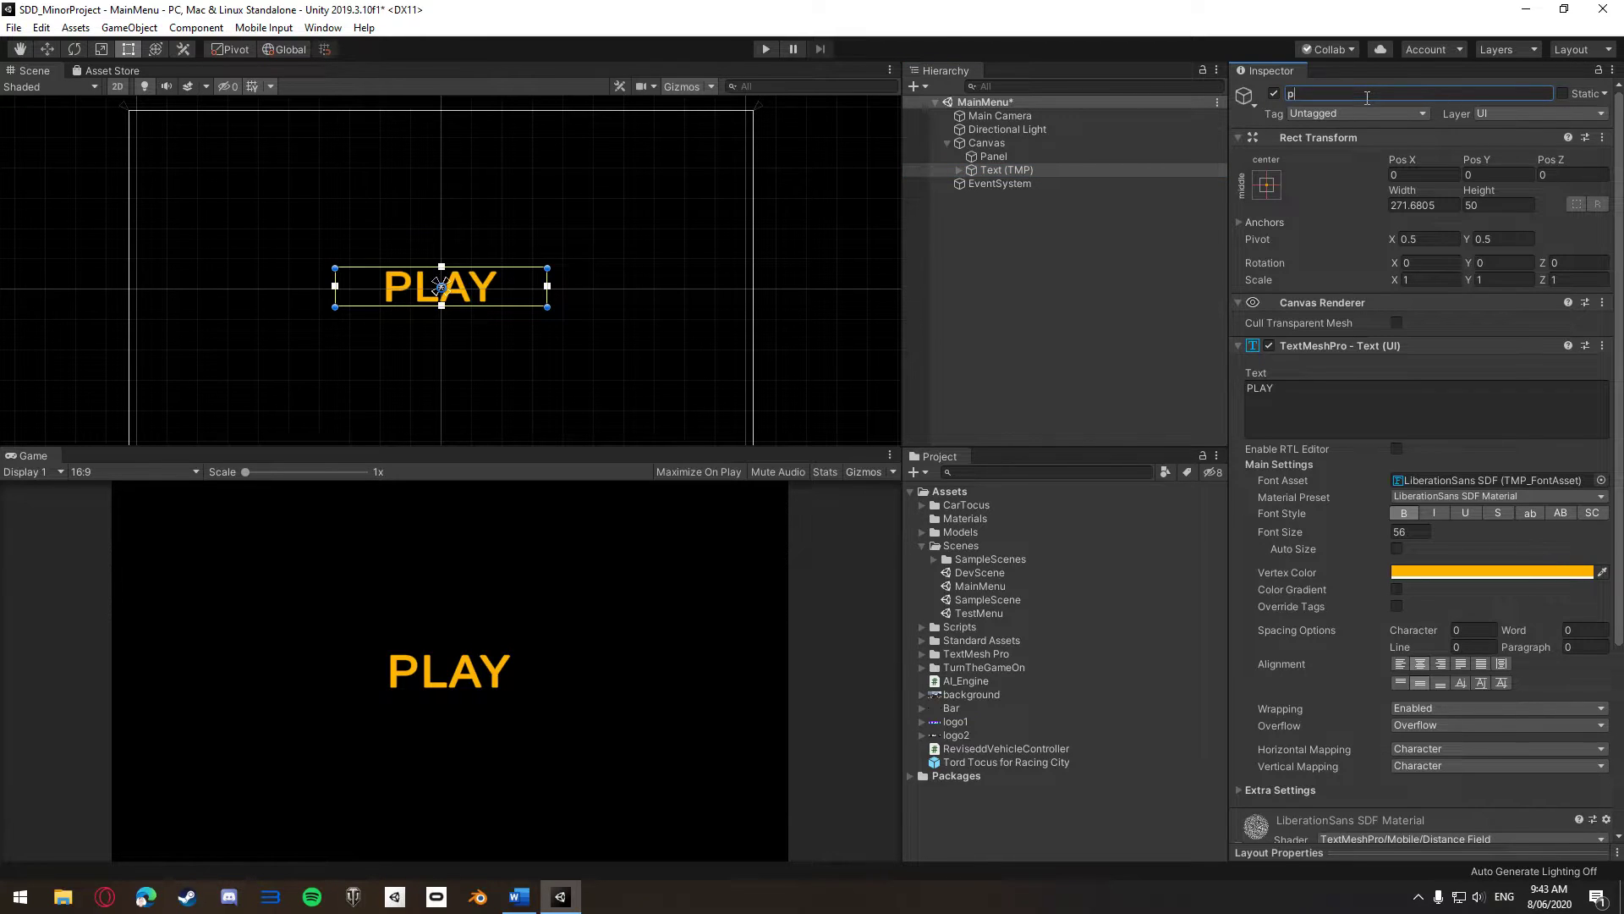
pyautogui.write('layButton')
pyautogui.press('Return')
# Duplicate PlayButton and name the copy OptionsButton
pyautogui.hotkey('ctrl', 'd')
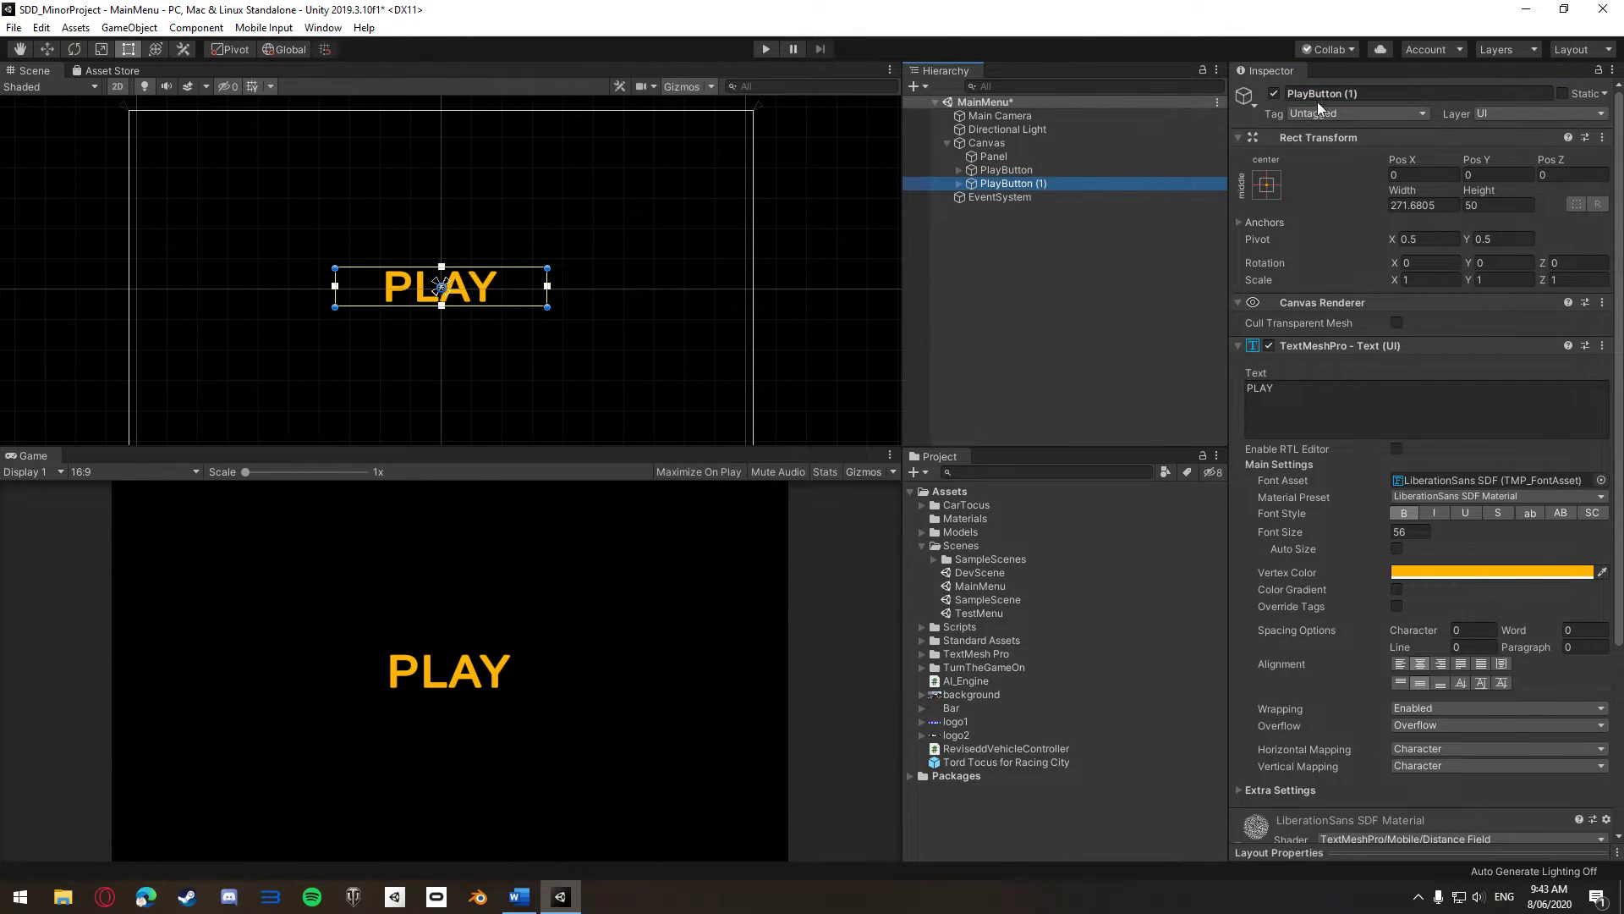
pyautogui.click(1372, 94)
pyautogui.write('OptionsButton')
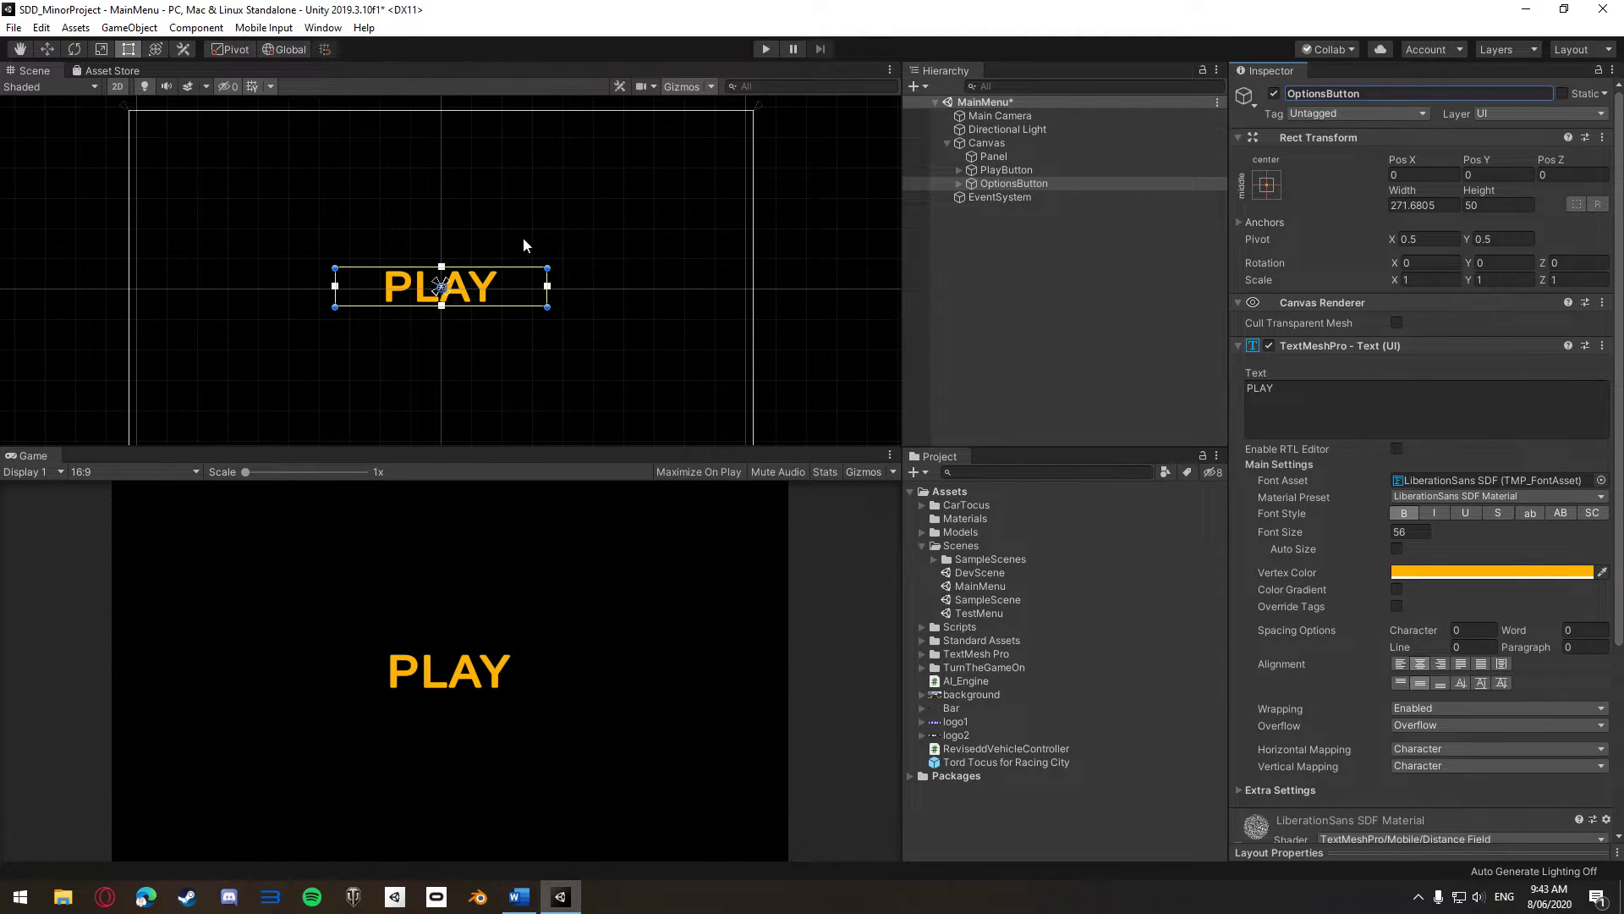
# Move OptionsButton to a Y position of -50 and change its text to OPTIONS
pyautogui.click(1498, 174)
pyautogui.write('-50')
pyautogui.click(1399, 414)
pyautogui.doubleClick(1400, 408)
pyautogui.write('OPTIONS')
# Duplicate OptionsButton and name the copy QuitButton
pyautogui.click(1014, 183)
pyautogui.hotkey('ctrl', 'd')
pyautogui.click(1387, 93)
pyautogui.write('QuitButton')
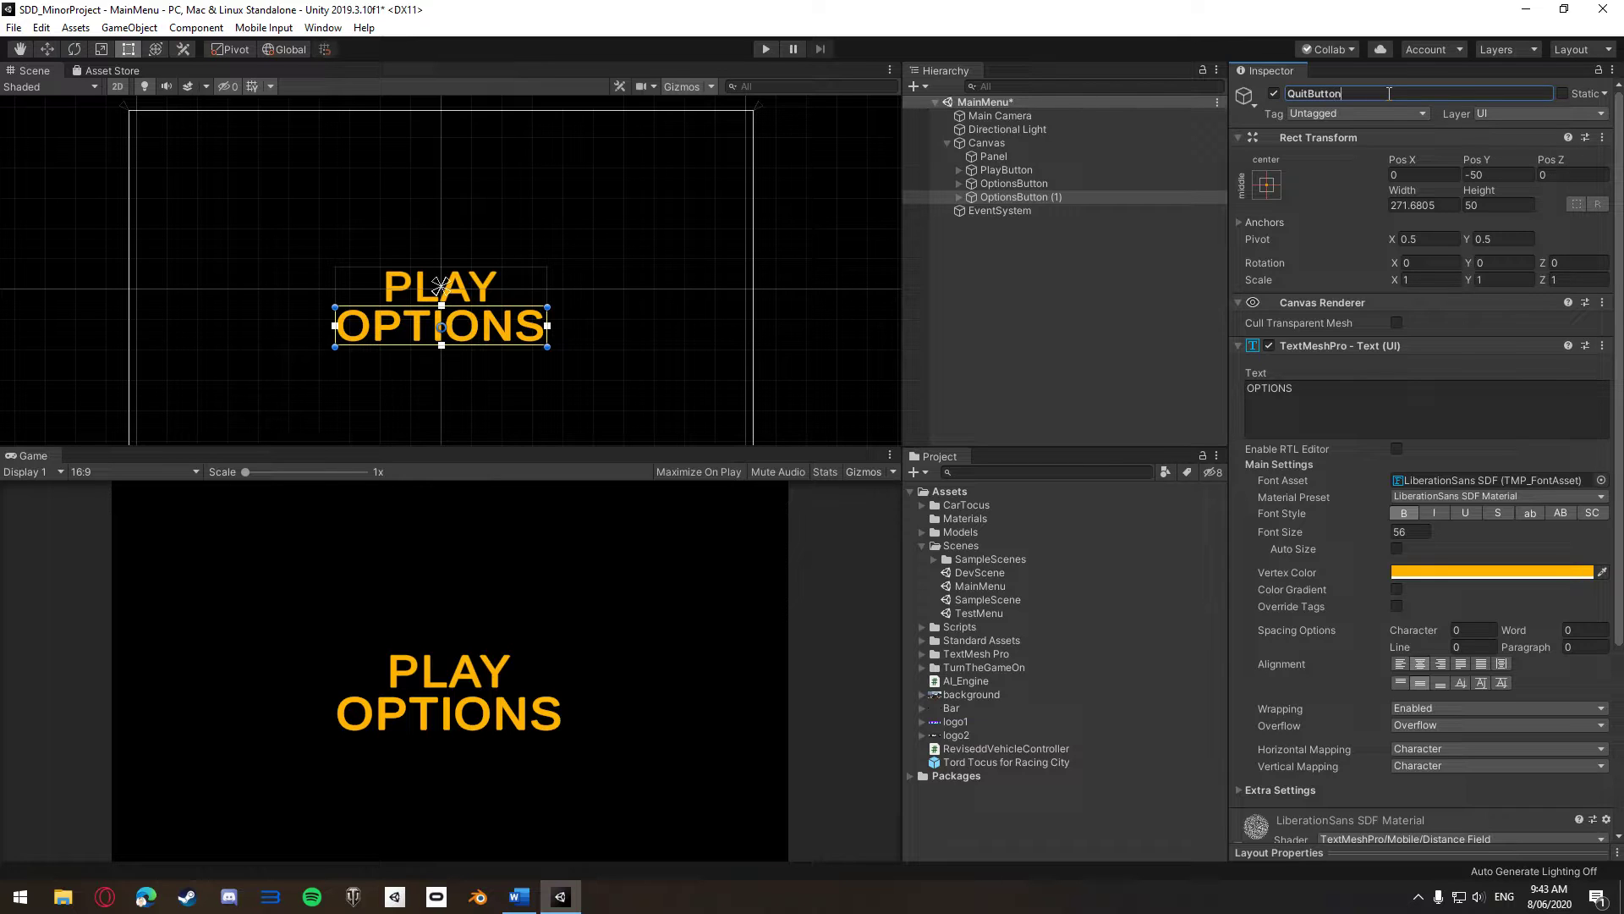
pyautogui.press('Return')
# Change QuitButton's text to QUIT and move it directly below OPTIONS
pyautogui.click(1367, 390)
pyautogui.hotkey('ctrl', 'a')
pyautogui.write('QUIT')
pyautogui.moveTo(478, 326); pyautogui.dragTo(476, 375)
# Run the scene and test selecting PLAY, OPTIONS and QUIT with the pointer and by keyboard navigation, and stop play mode
pyautogui.hotkey('ctrl', 'p')
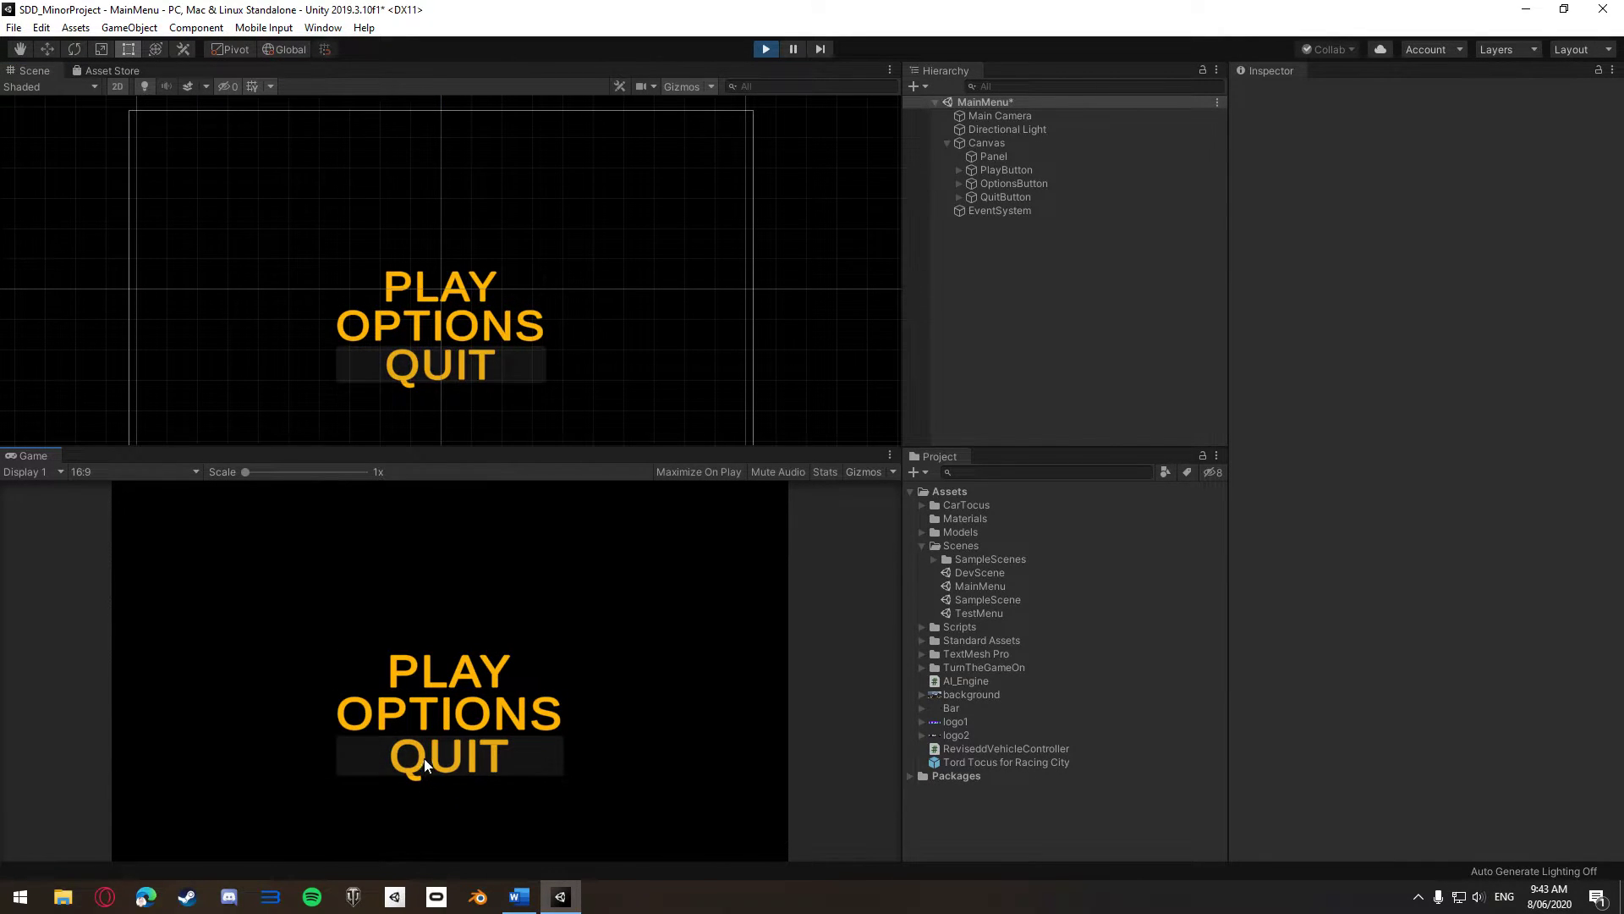
pyautogui.click(460, 773)
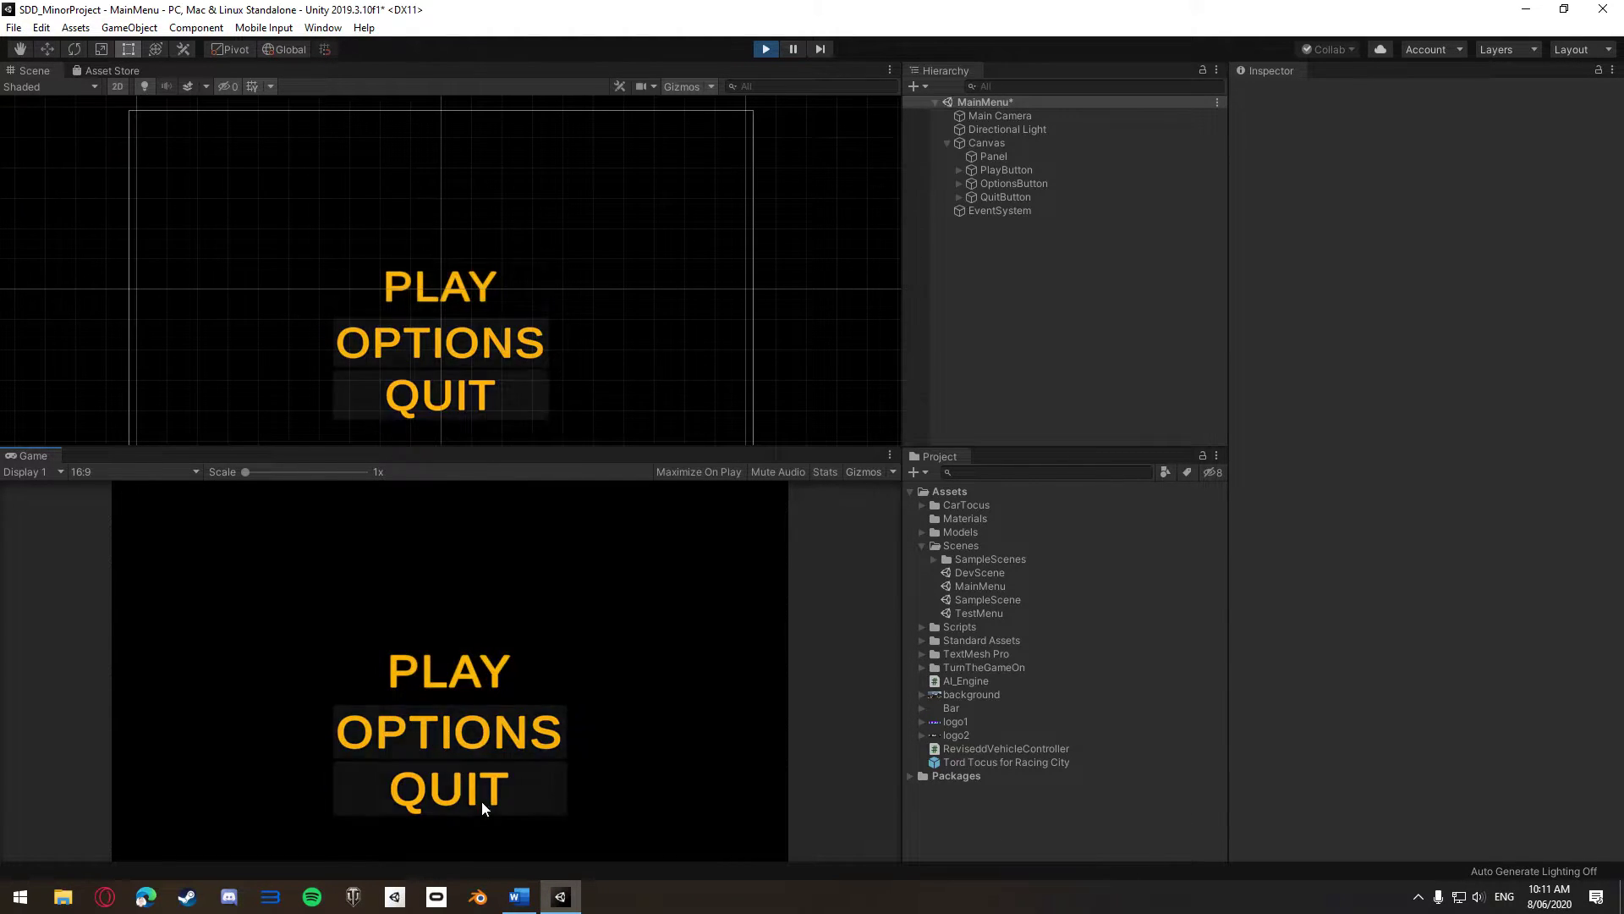
pyautogui.click(476, 668)
pyautogui.press('Down')
pyautogui.press('Up')
pyautogui.press('Down')
pyautogui.press('Down')
pyautogui.press('Up')
pyautogui.press('Up')
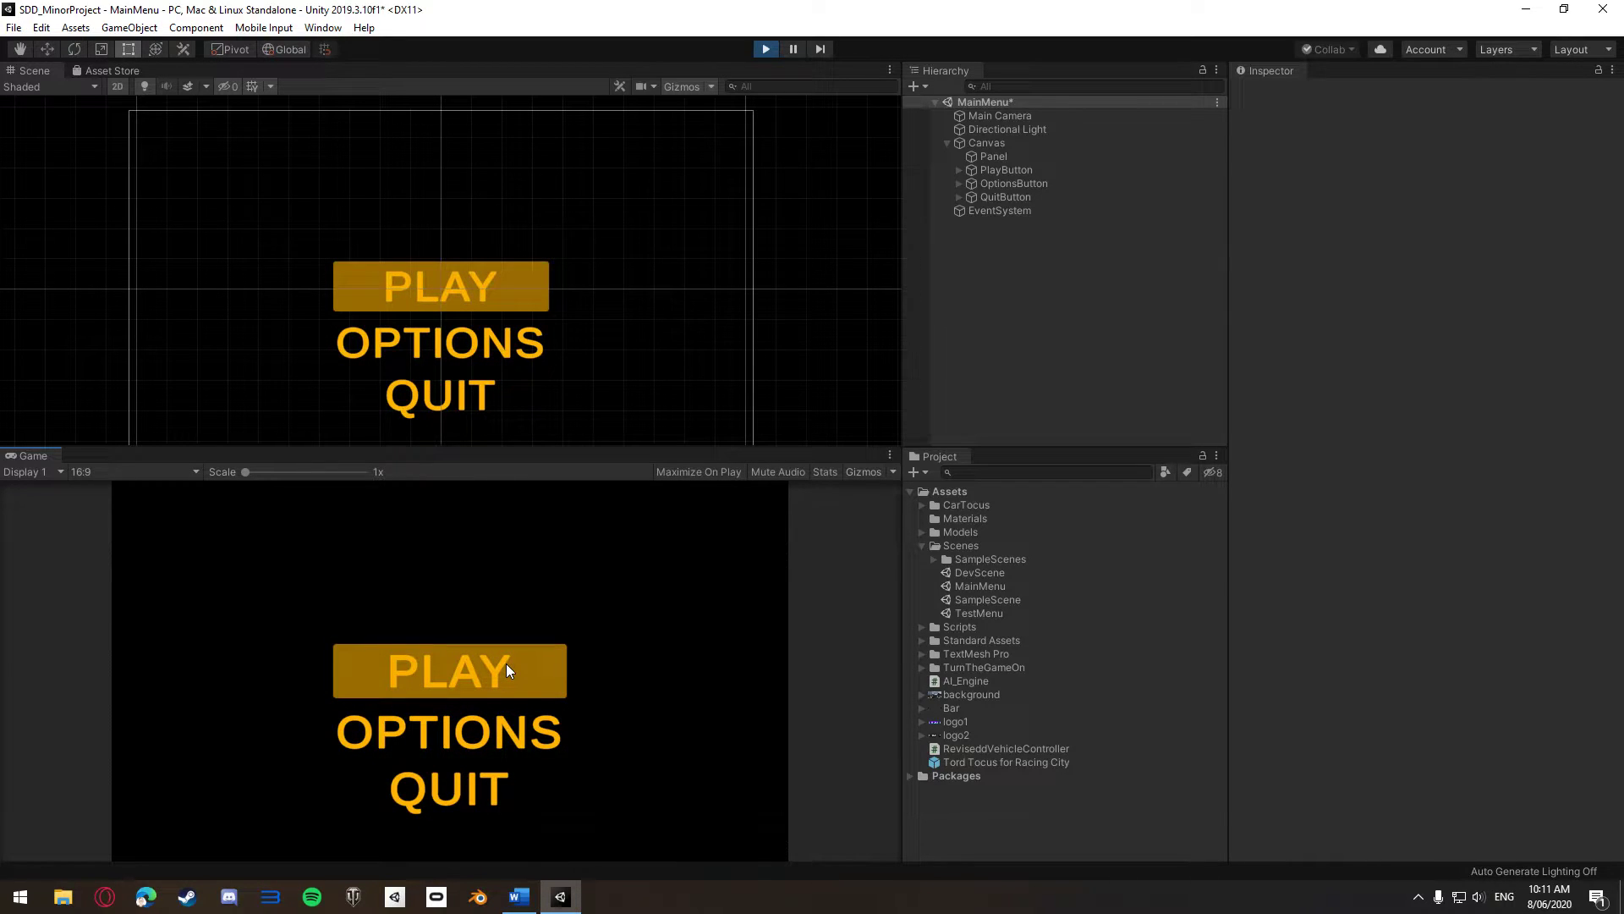
pyautogui.click(767, 49)
# Create an empty child object under the Canvas and name it MainMenu
pyautogui.click(984, 143)
pyautogui.rightClick(983, 142)
pyautogui.click(1075, 303)
pyautogui.click(1353, 94)
pyautogui.write('MainMenu')
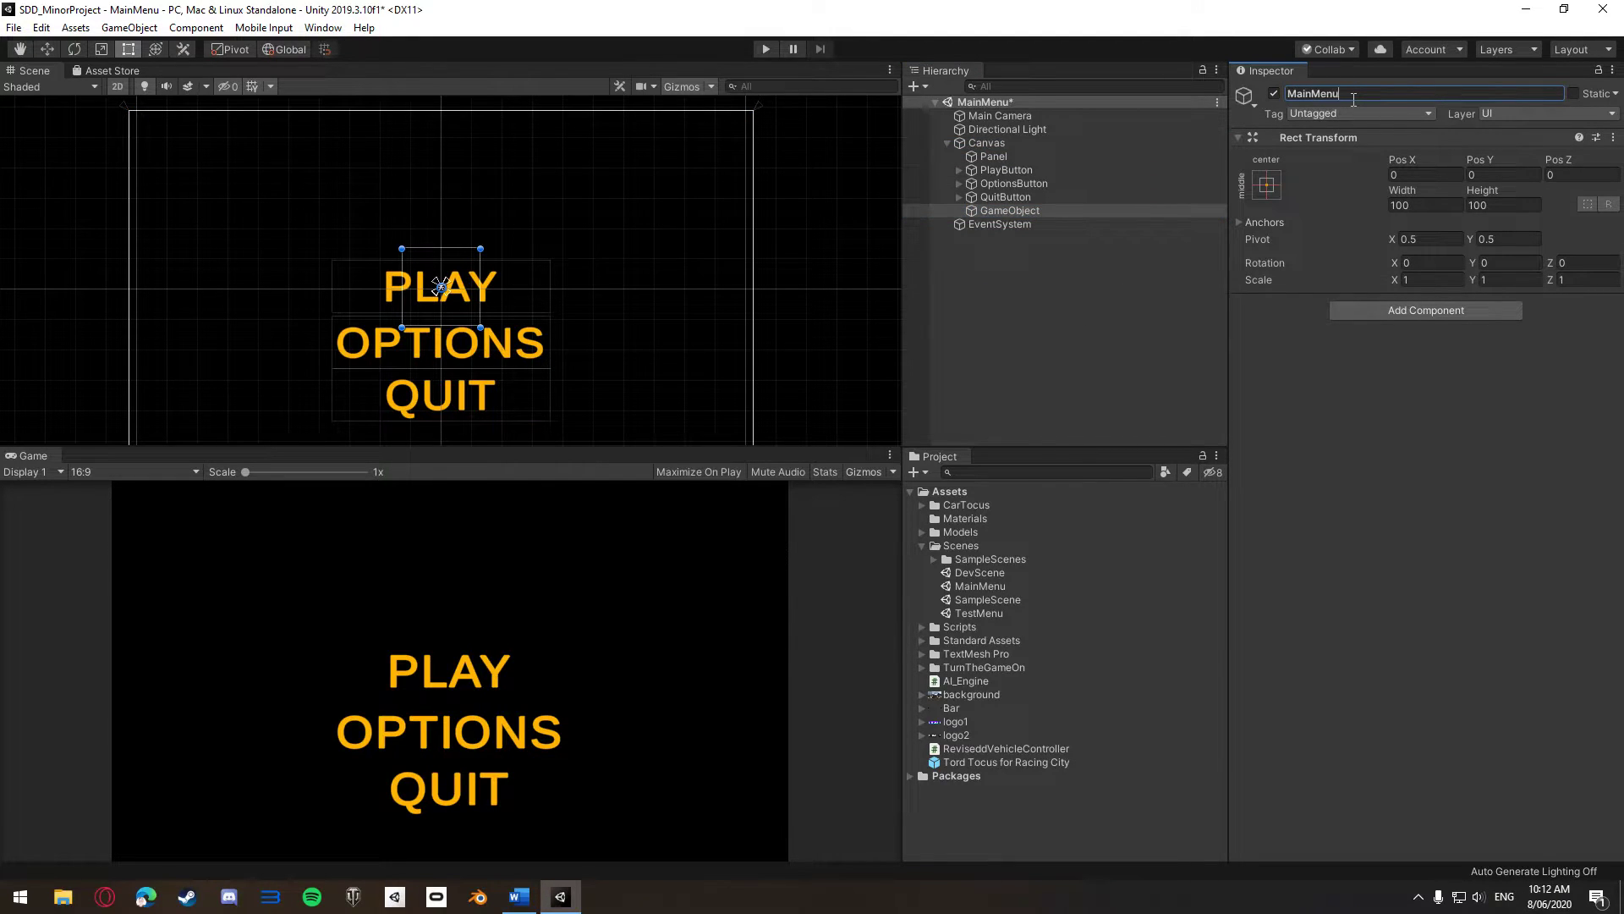
pyautogui.press('Return')
# Make PlayButton, OptionsButton and QuitButton children of the MainMenu object and collapse it
pyautogui.click(995, 169)
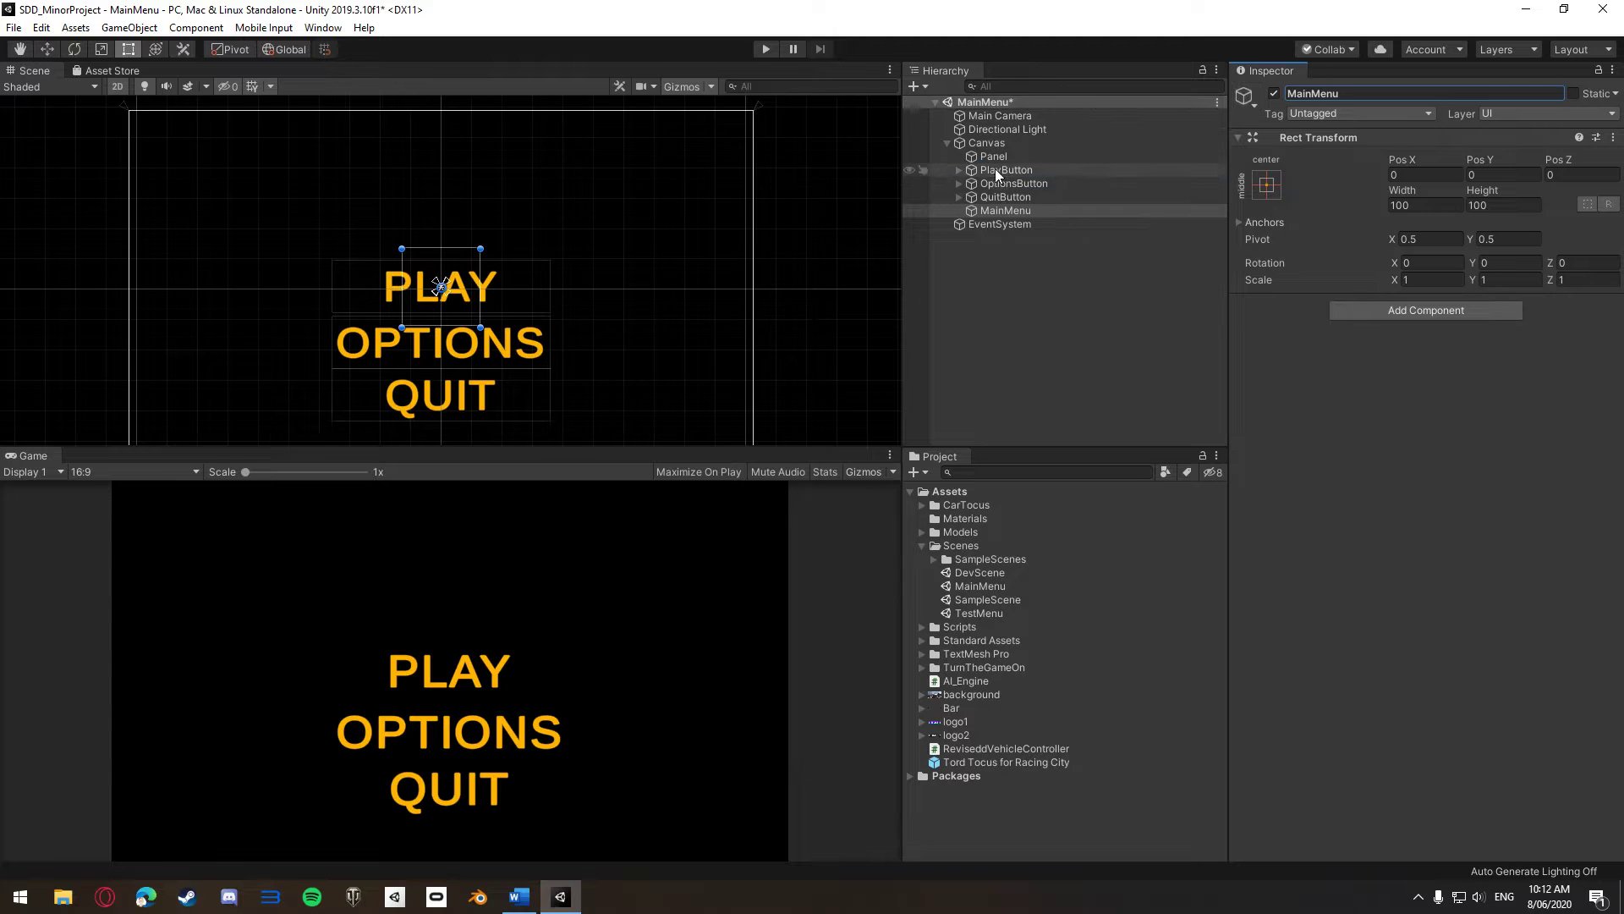
pyautogui.keyDown('shift'); pyautogui.click(1014, 199); pyautogui.keyUp('shift')
pyautogui.moveTo(989, 181); pyautogui.dragTo(999, 207)
pyautogui.click(958, 169)
# Create a new script named MainMenuScript and add it to the MainMenu object
pyautogui.click(998, 170)
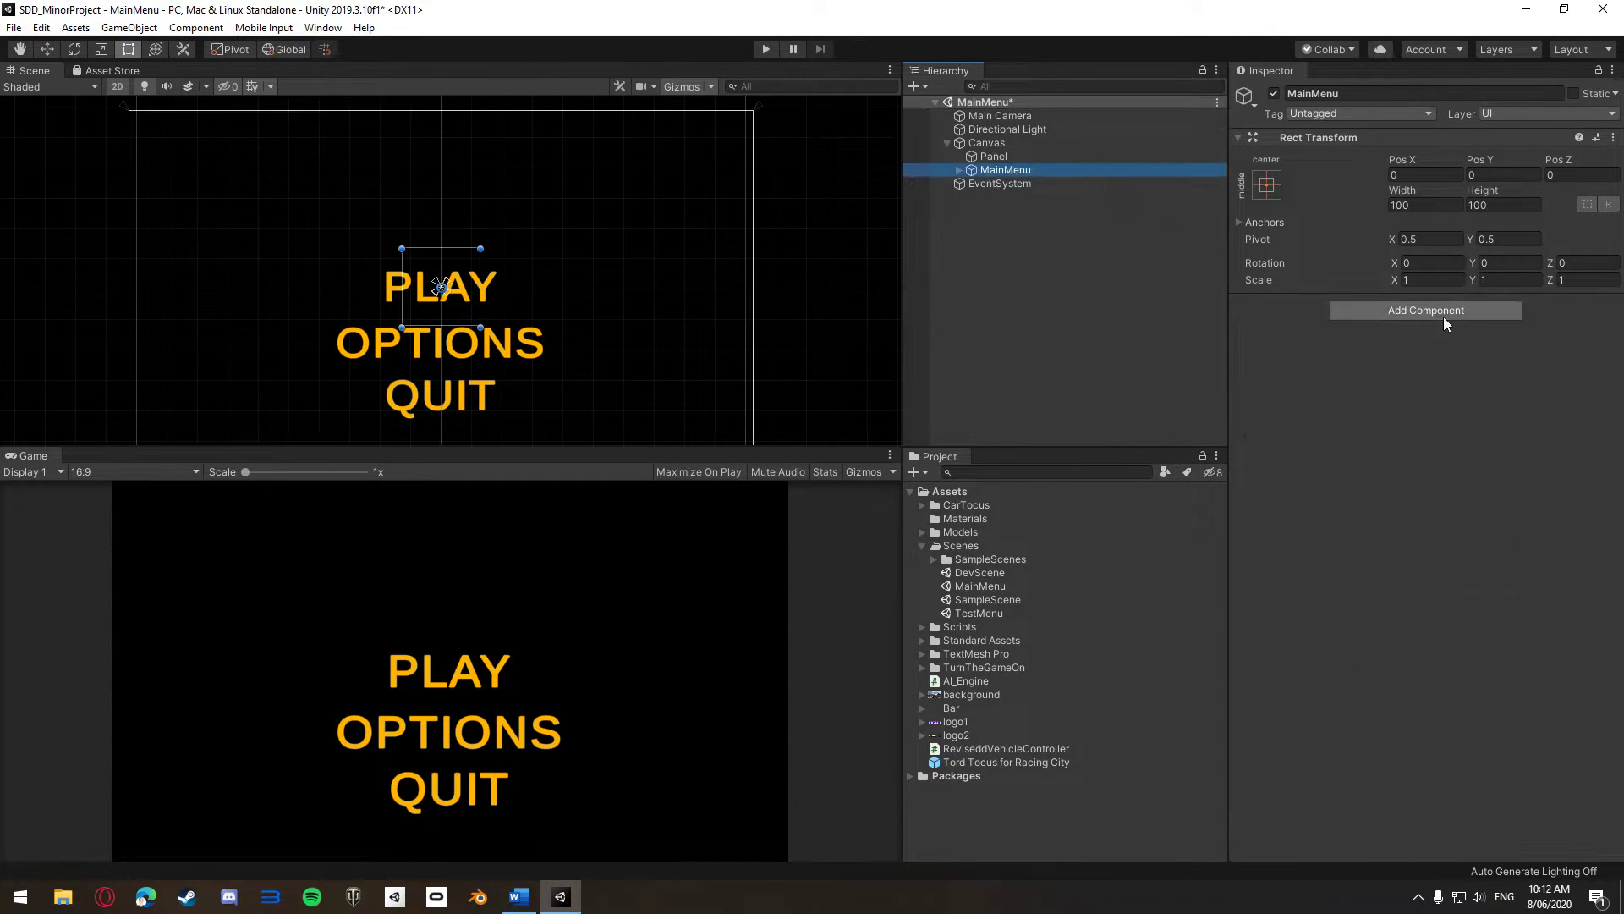
pyautogui.click(1448, 315)
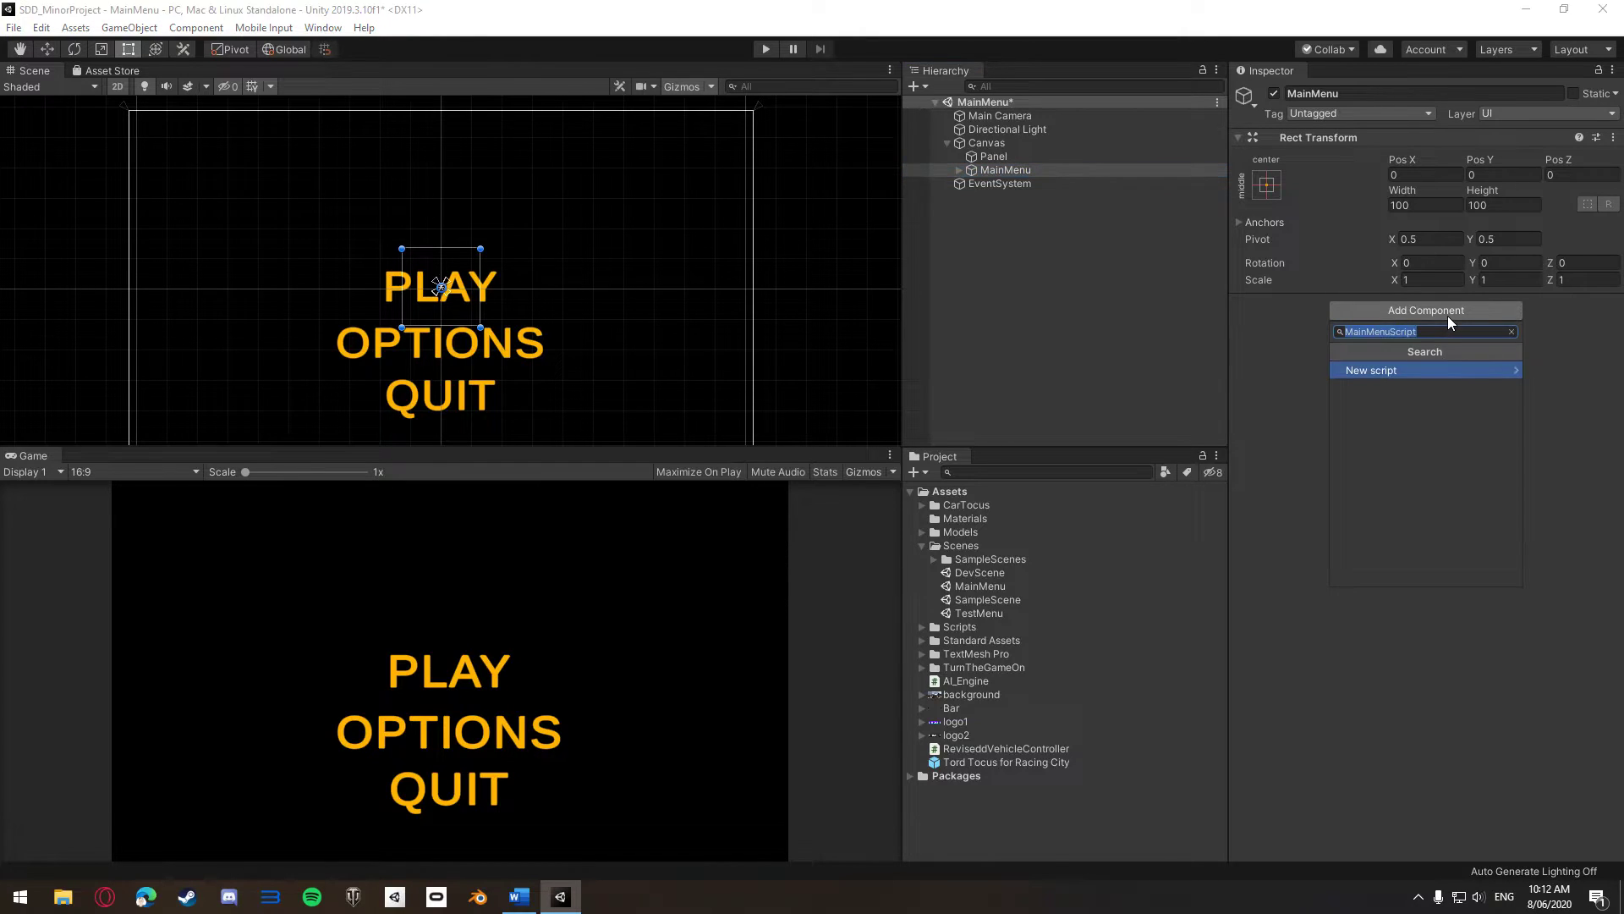
pyautogui.click(1421, 370)
pyautogui.click(1413, 566)
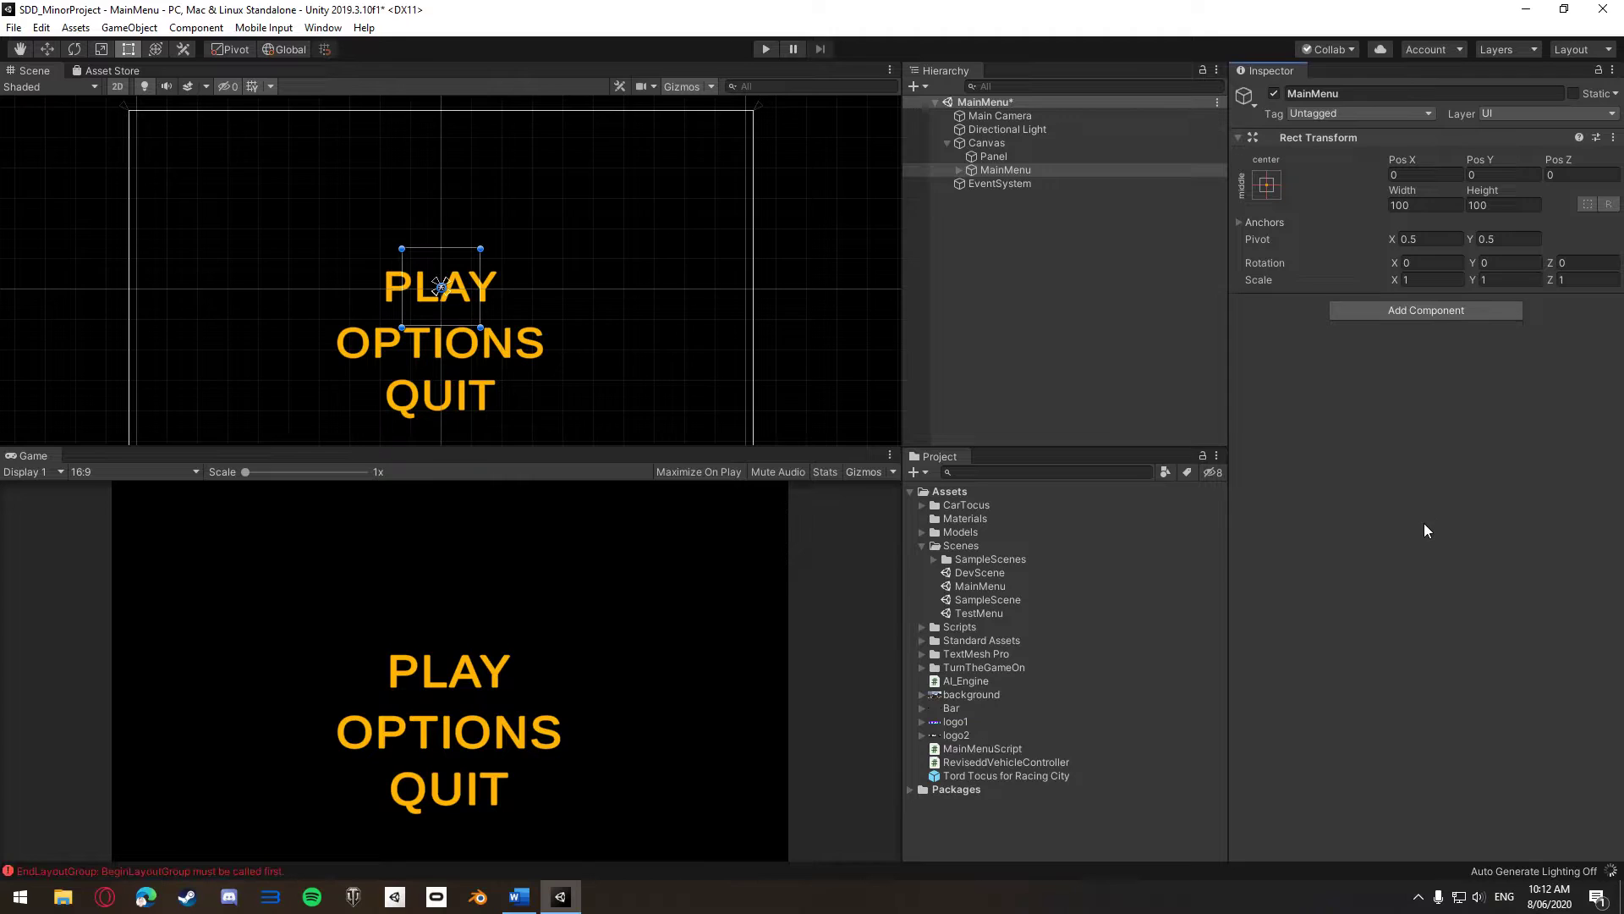
# In Visual Studio, replace MainMenuScript's default Start and Update methods with an empty public void PlayTheGame() method
pyautogui.moveTo(178, 466); pyautogui.dragTo(3, 258)
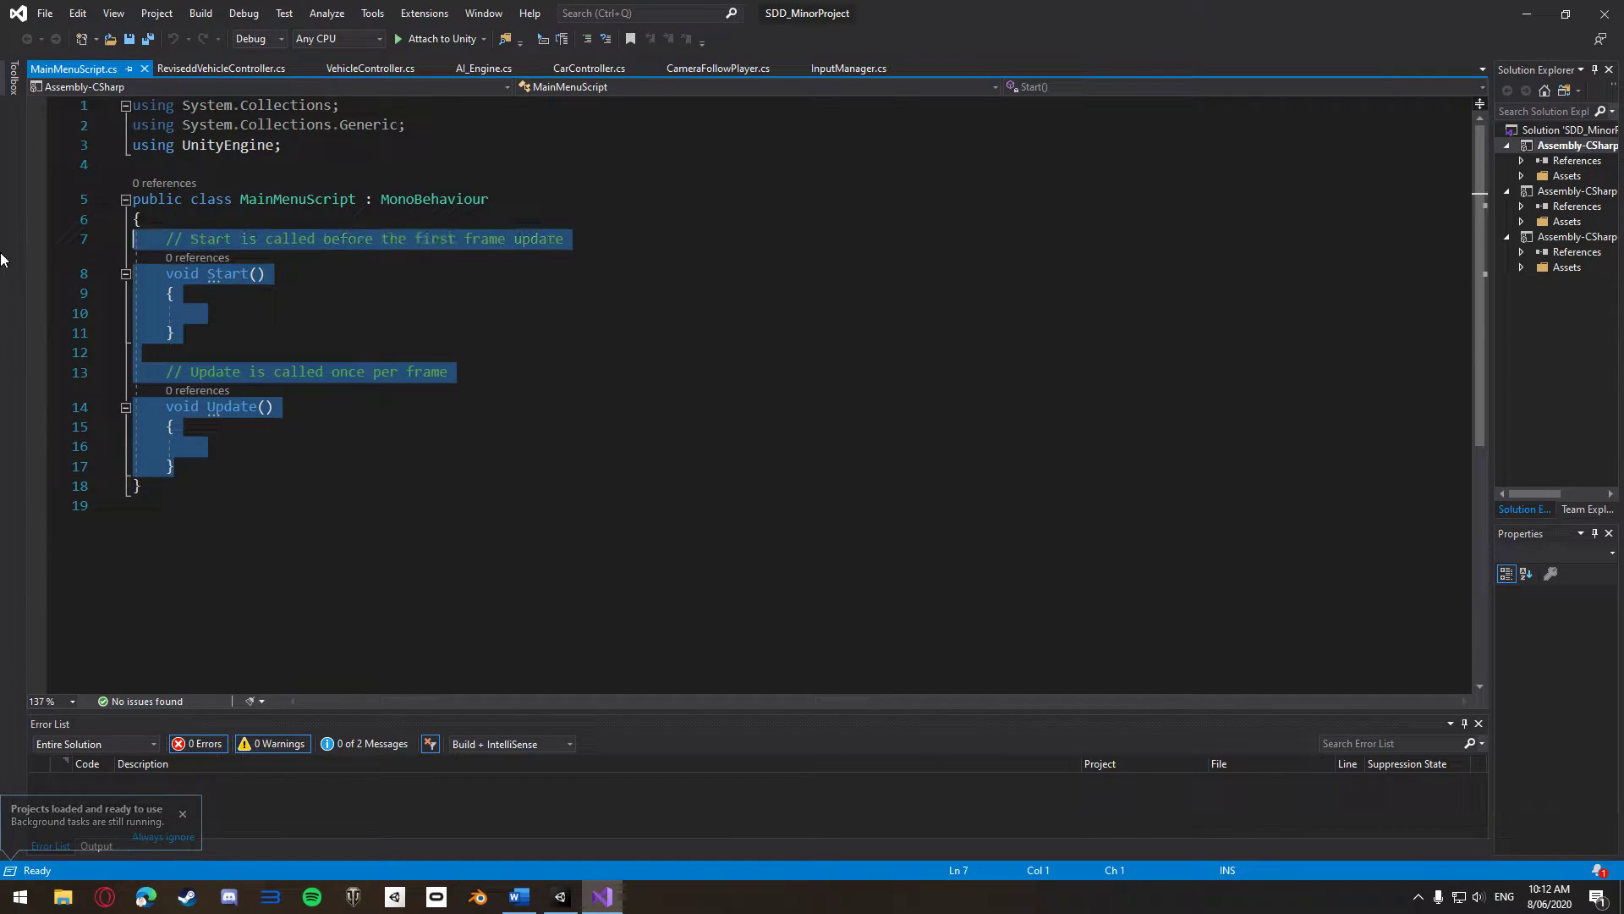
pyautogui.press('BackSpace')
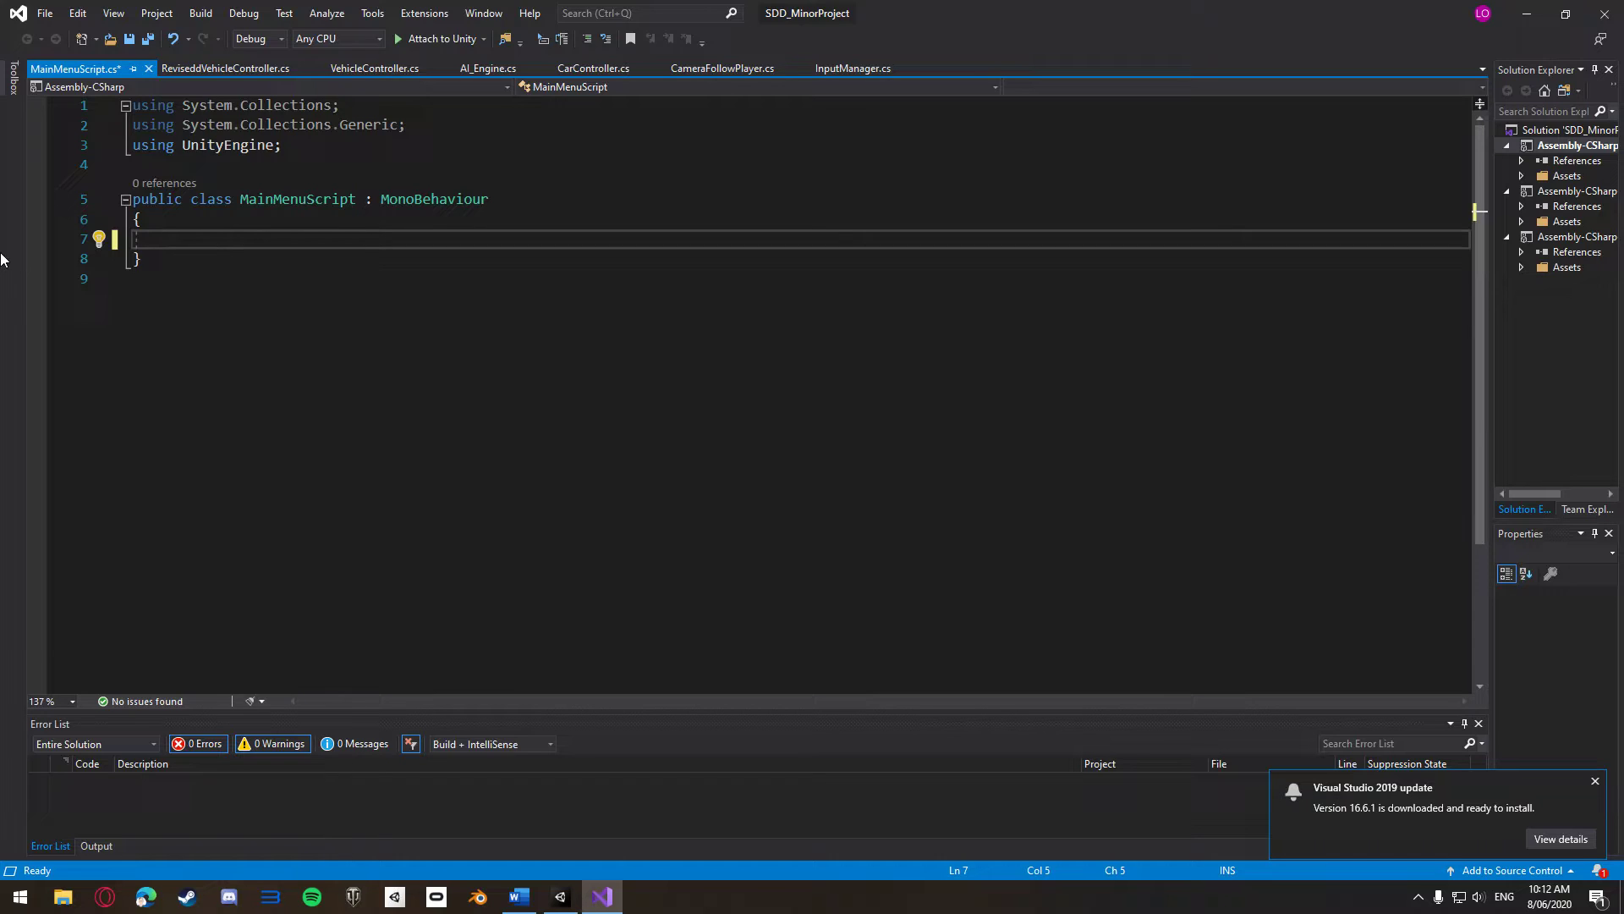
pyautogui.write('public voidPlayTh')
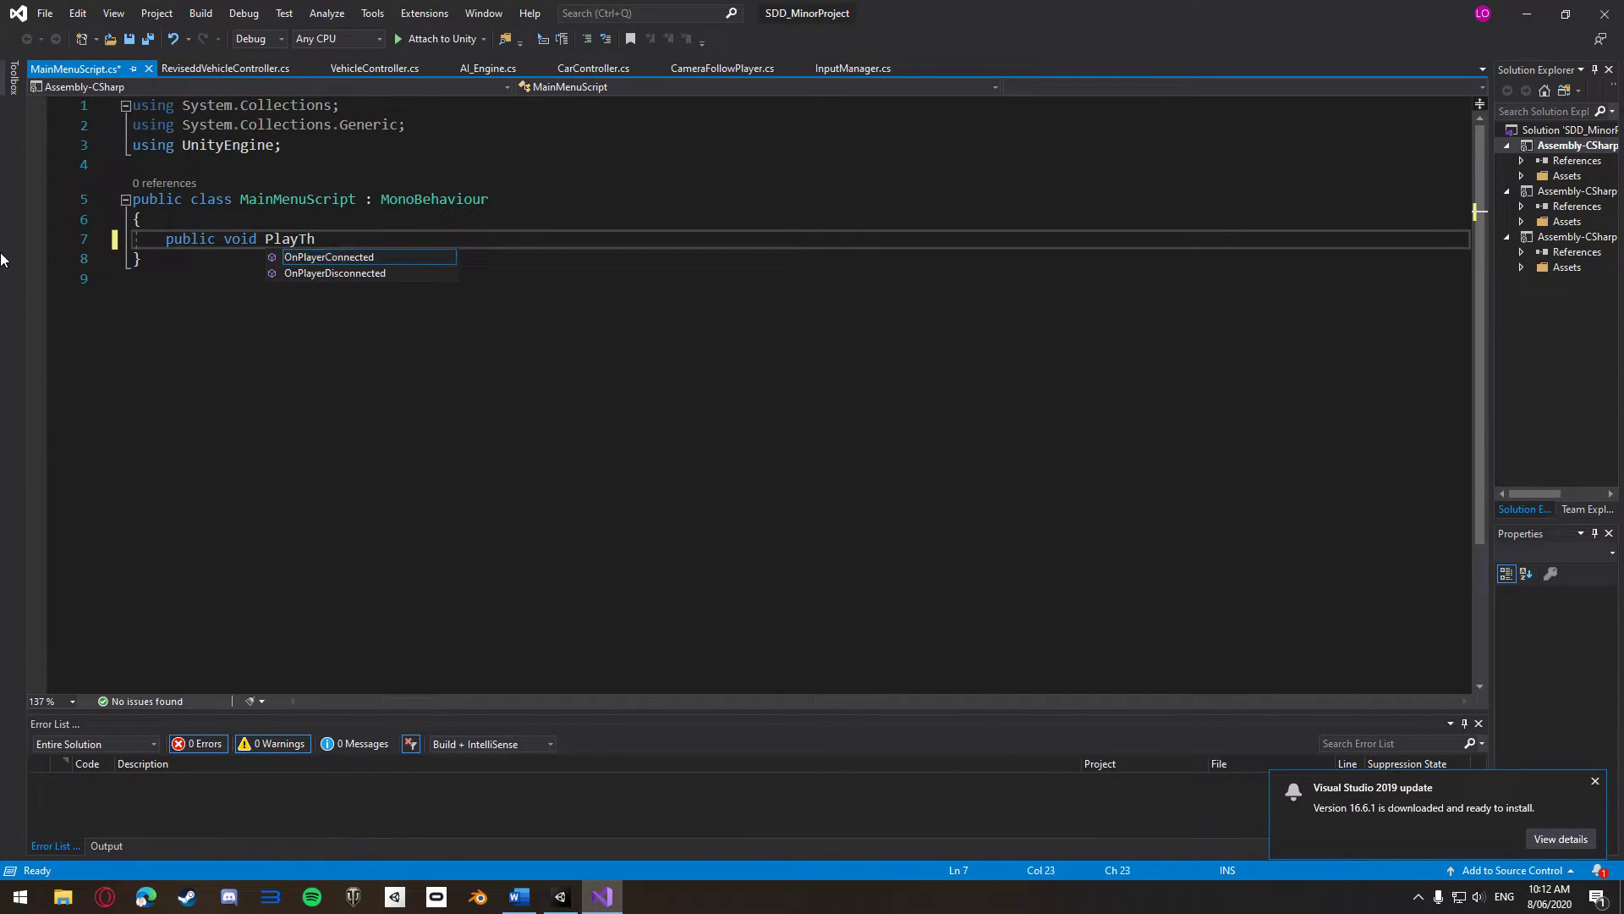
pyautogui.write('eGame() {')
pyautogui.press('Return')
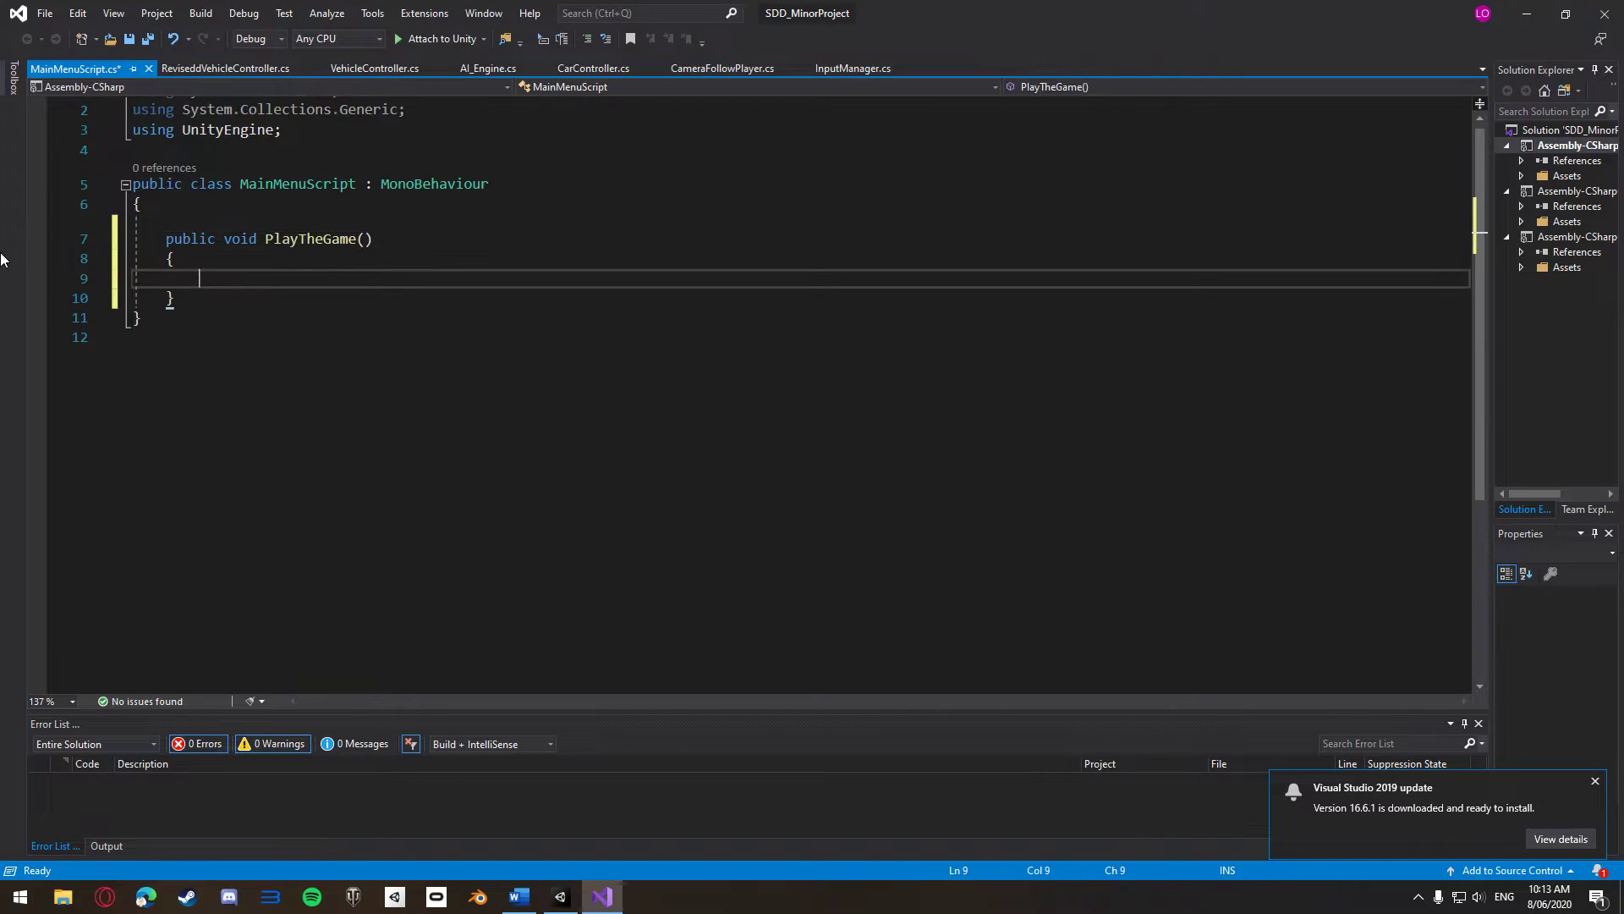
pyautogui.doubleClick(192, 240)
pyautogui.click(232, 284)
pyautogui.scroll(1, 251, 297)
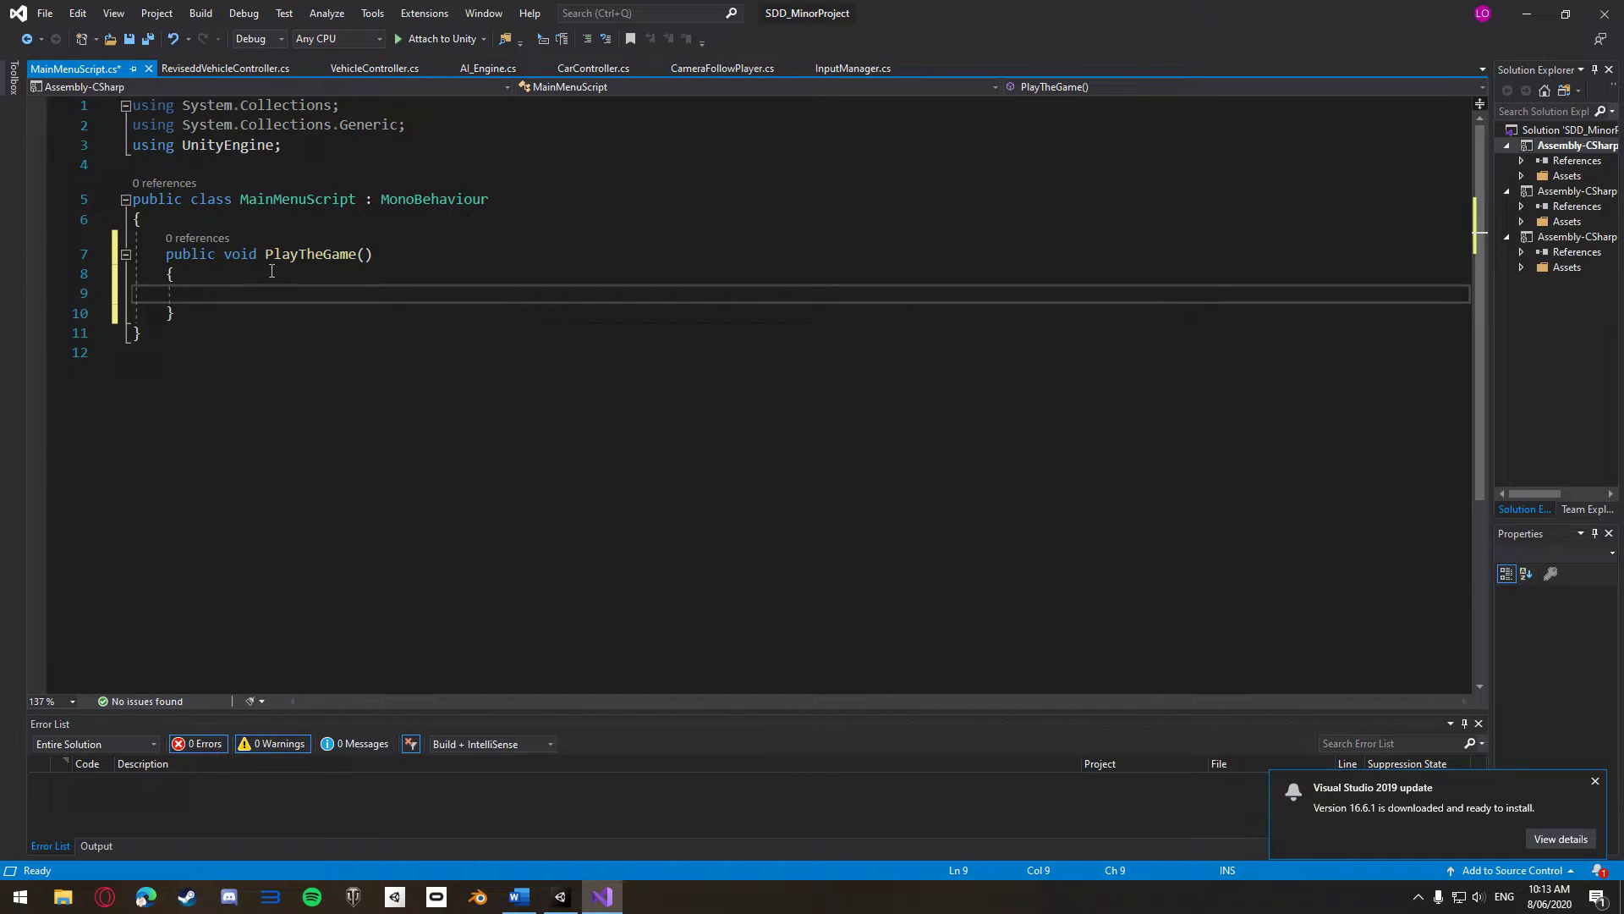
# Add a using UnityEngine.SceneManagement; directive below the using UnityEngine; line
pyautogui.click(305, 145)
pyautogui.press('Return')
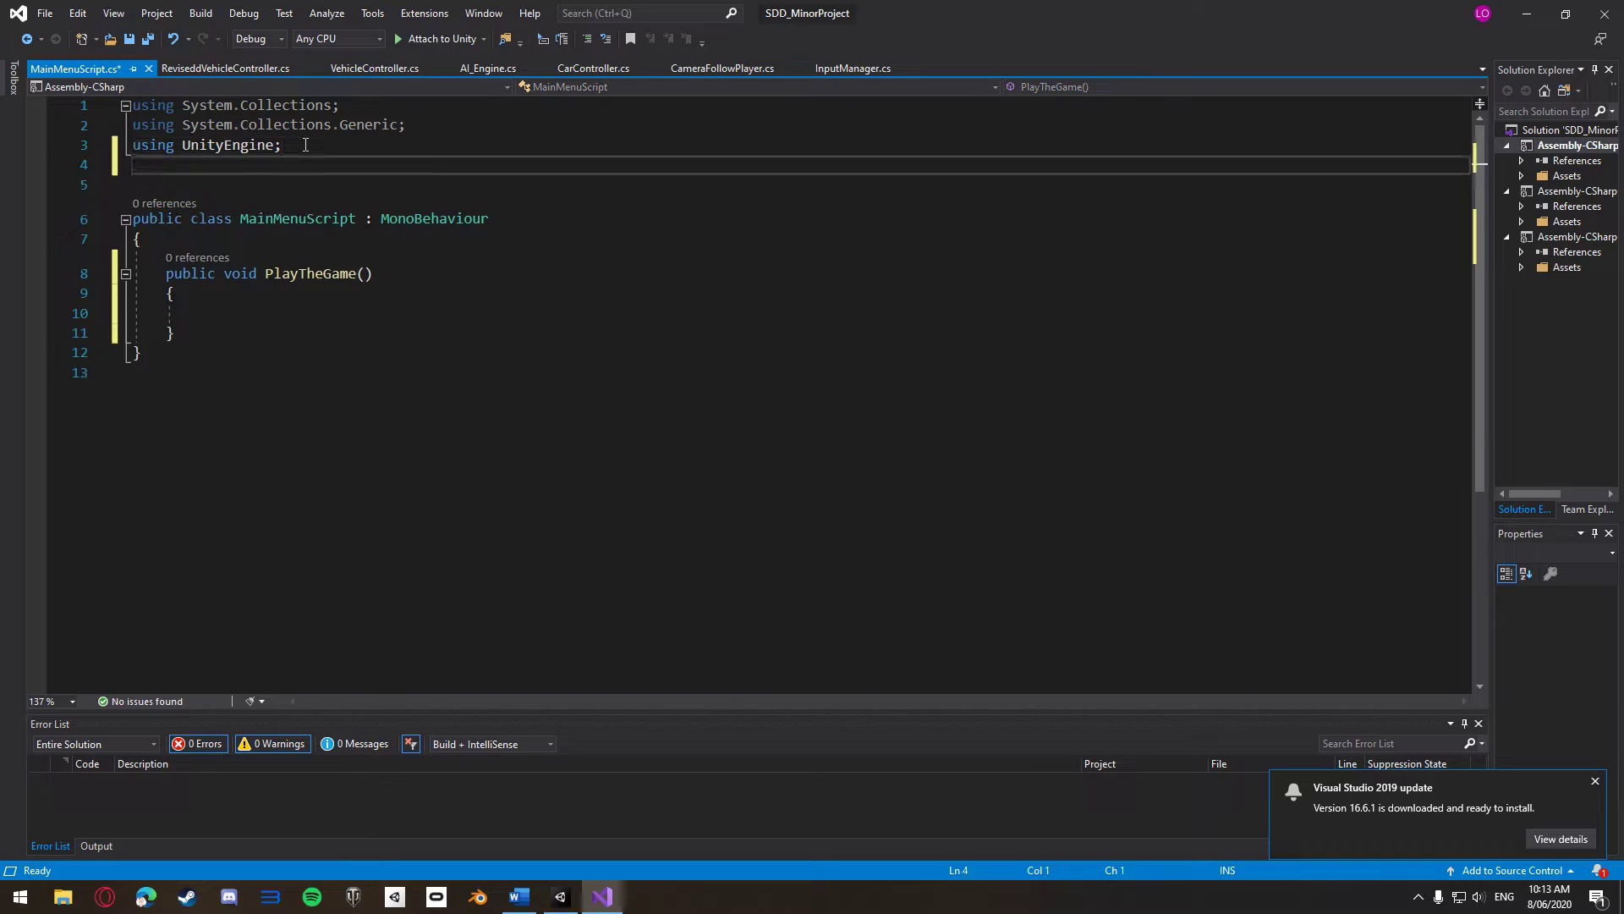
pyautogui.write('using UnityEngine/')
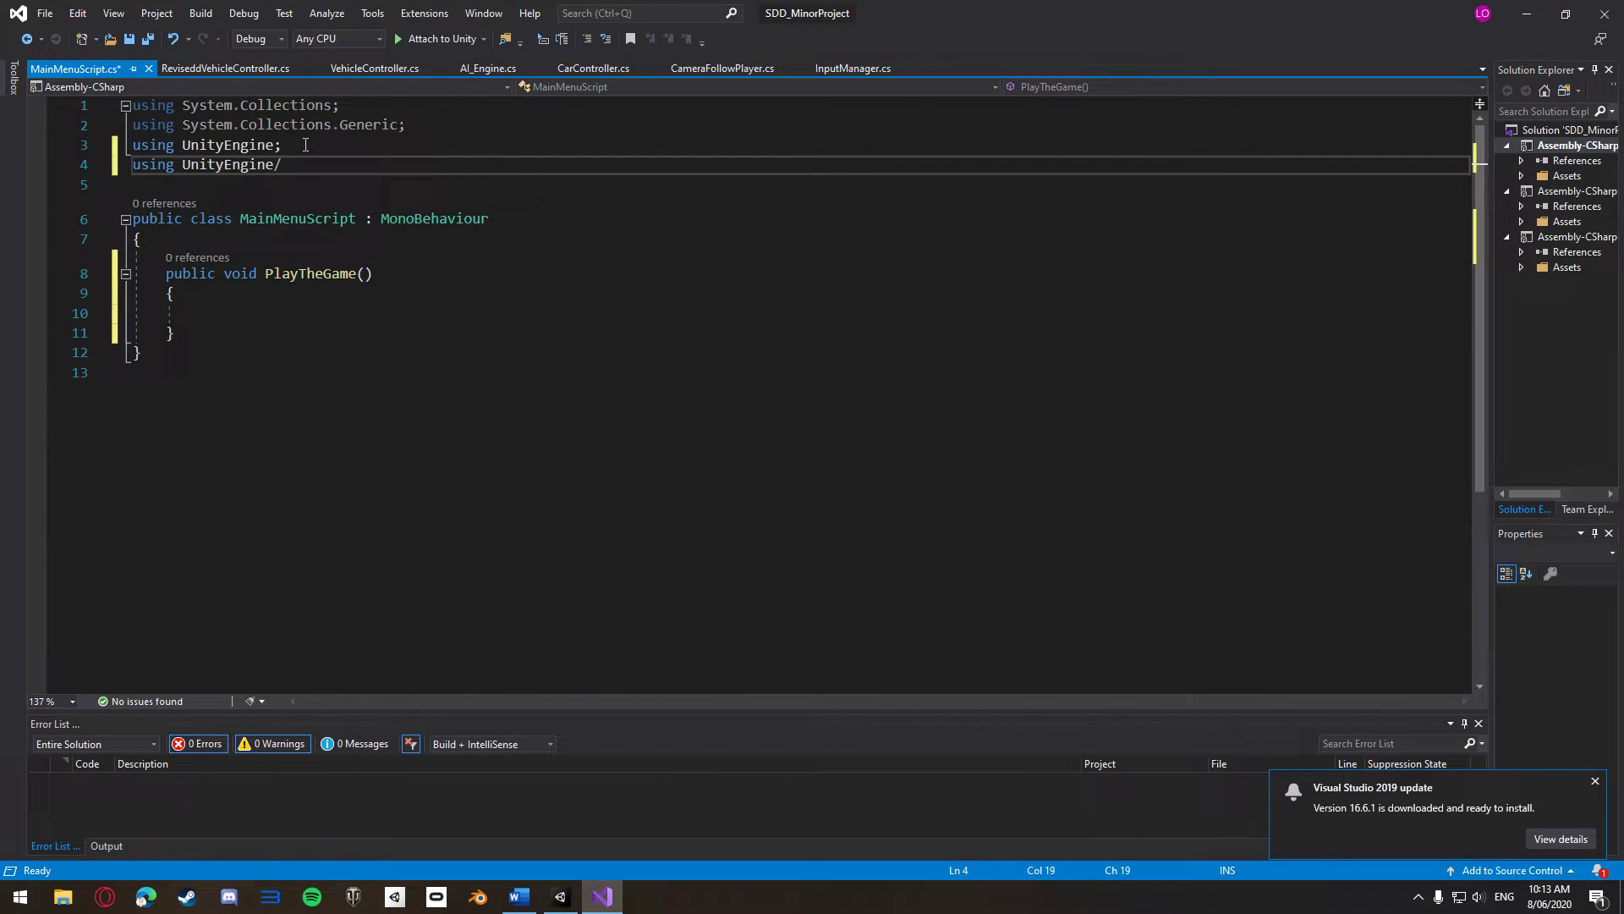
pyautogui.press('BackSpace')
pyautogui.write('.Sc')
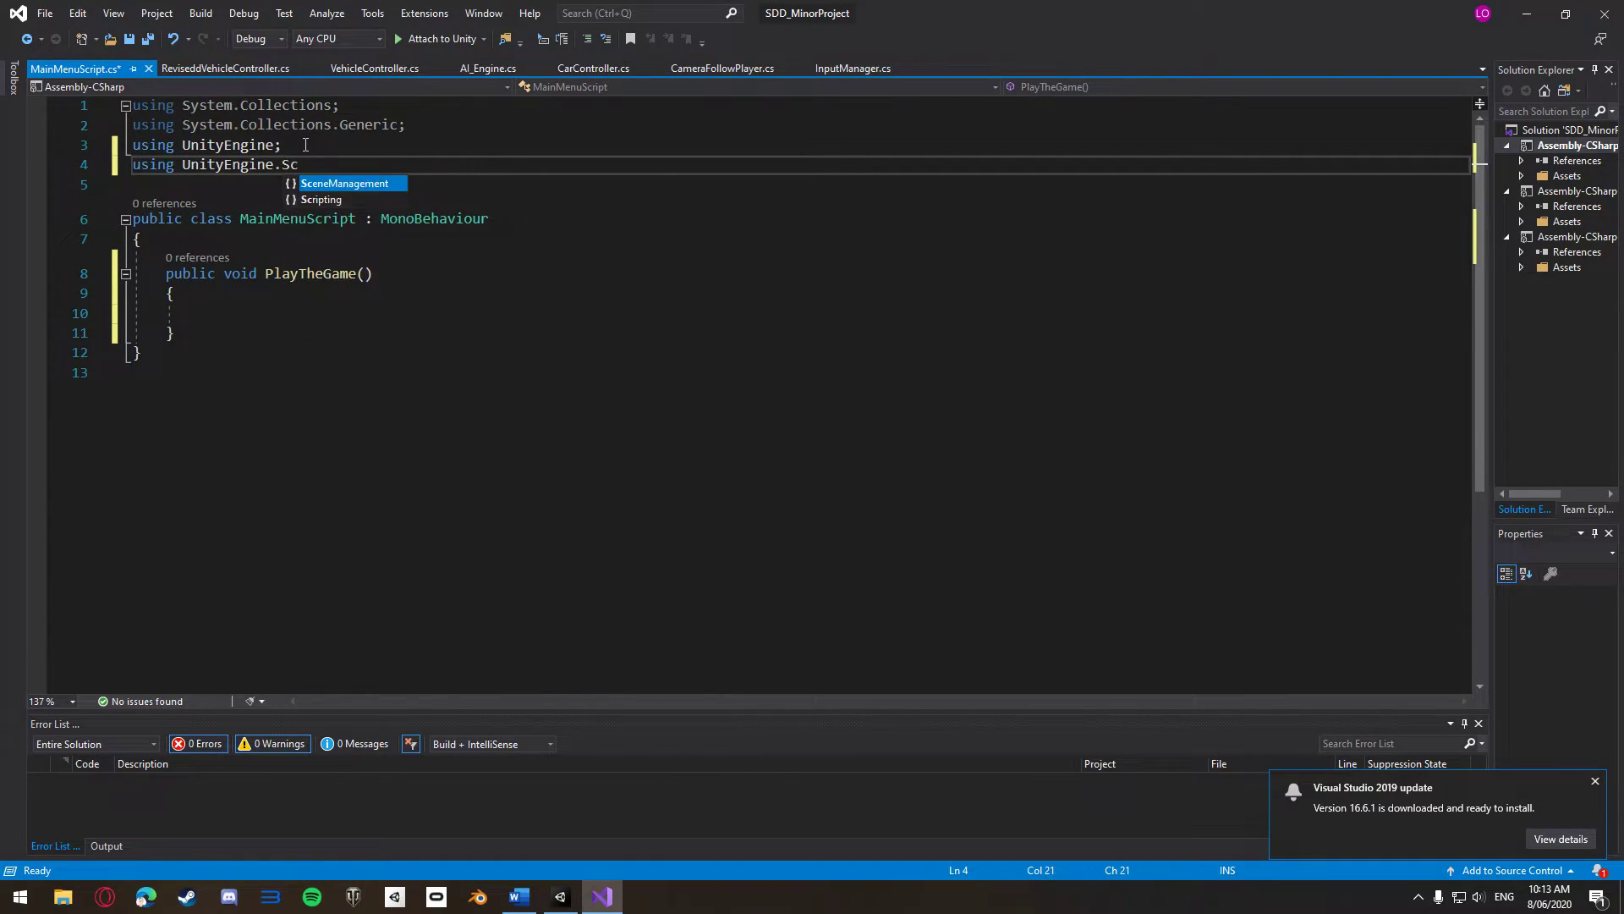
pyautogui.press('Tab')
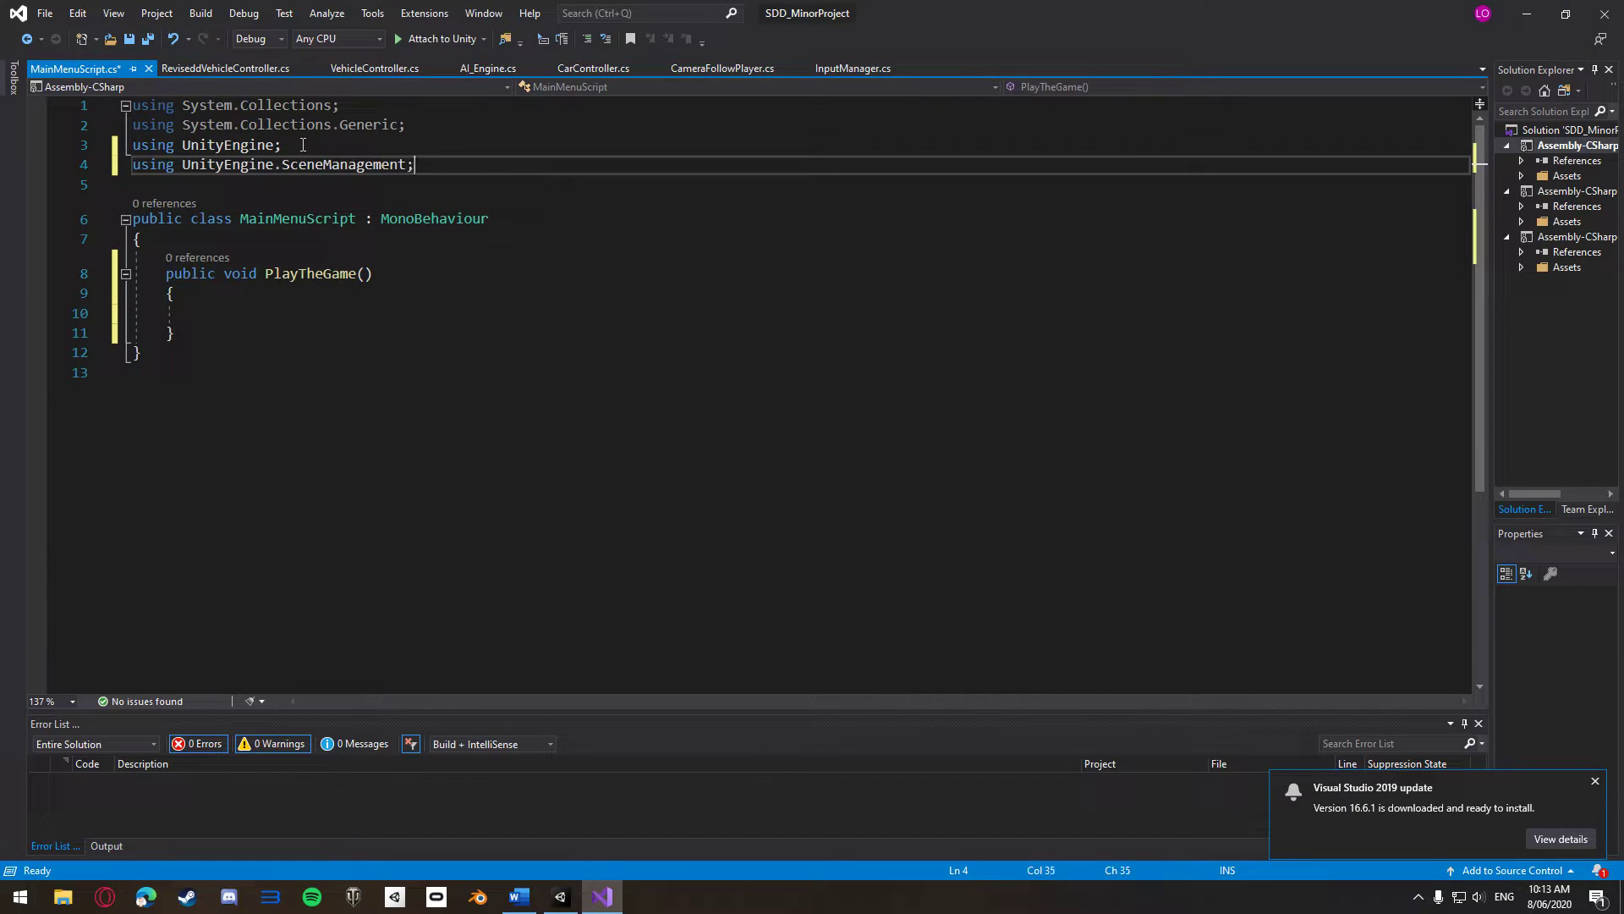
# Start a SceneManager.LoadScene() call inside the PlayTheGame() method body
pyautogui.click(255, 320)
pyautogui.write('Scene')
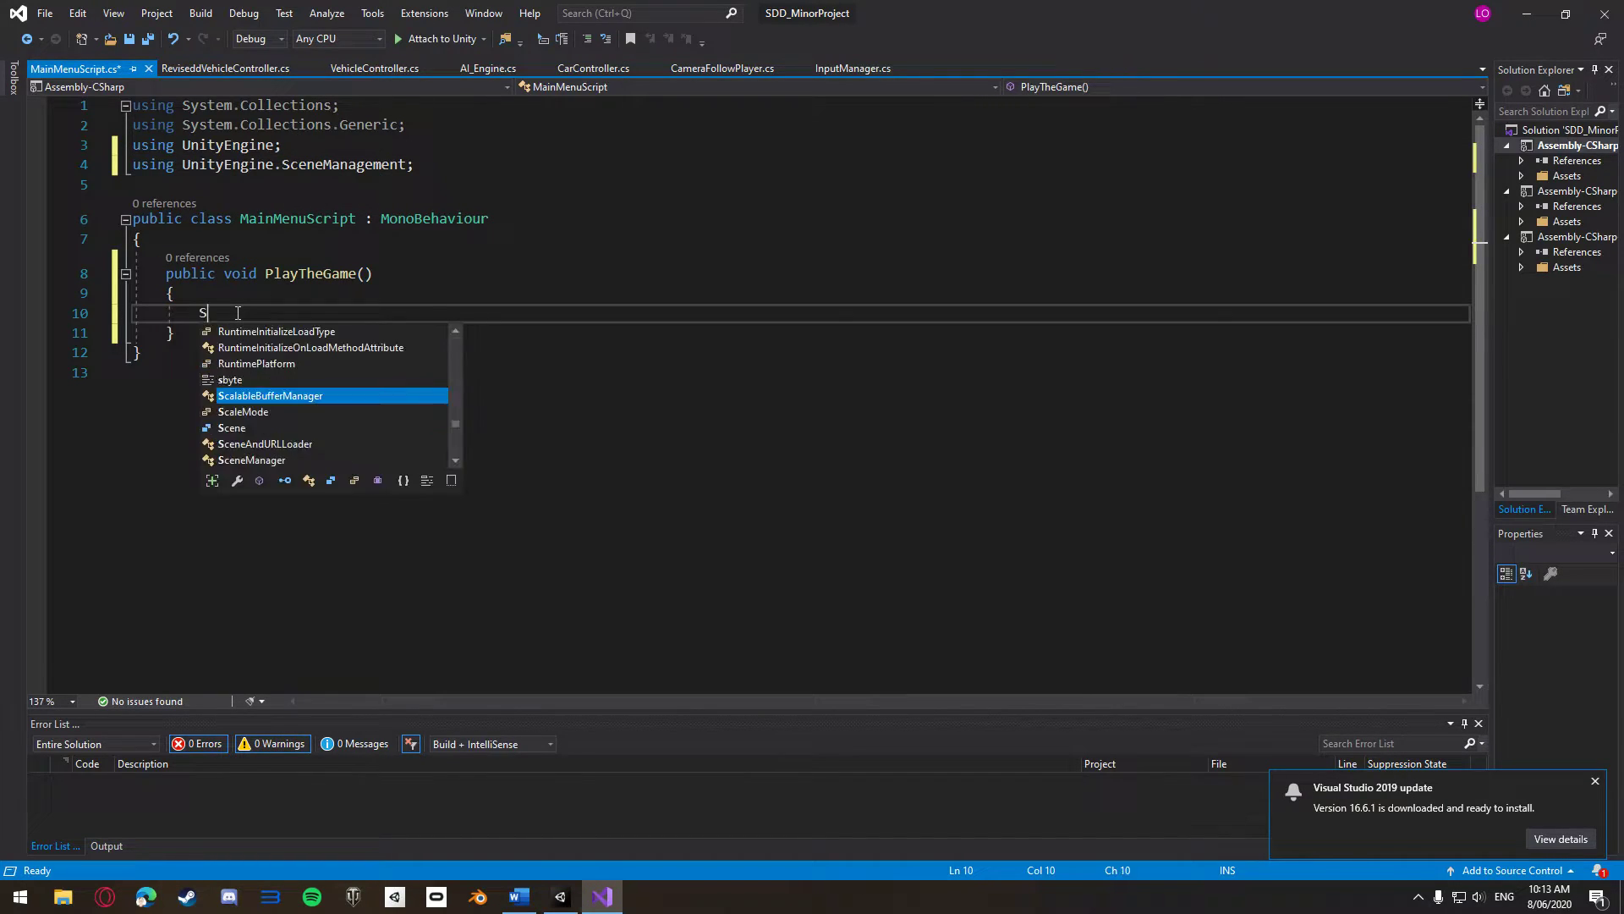
pyautogui.write('Manager.')
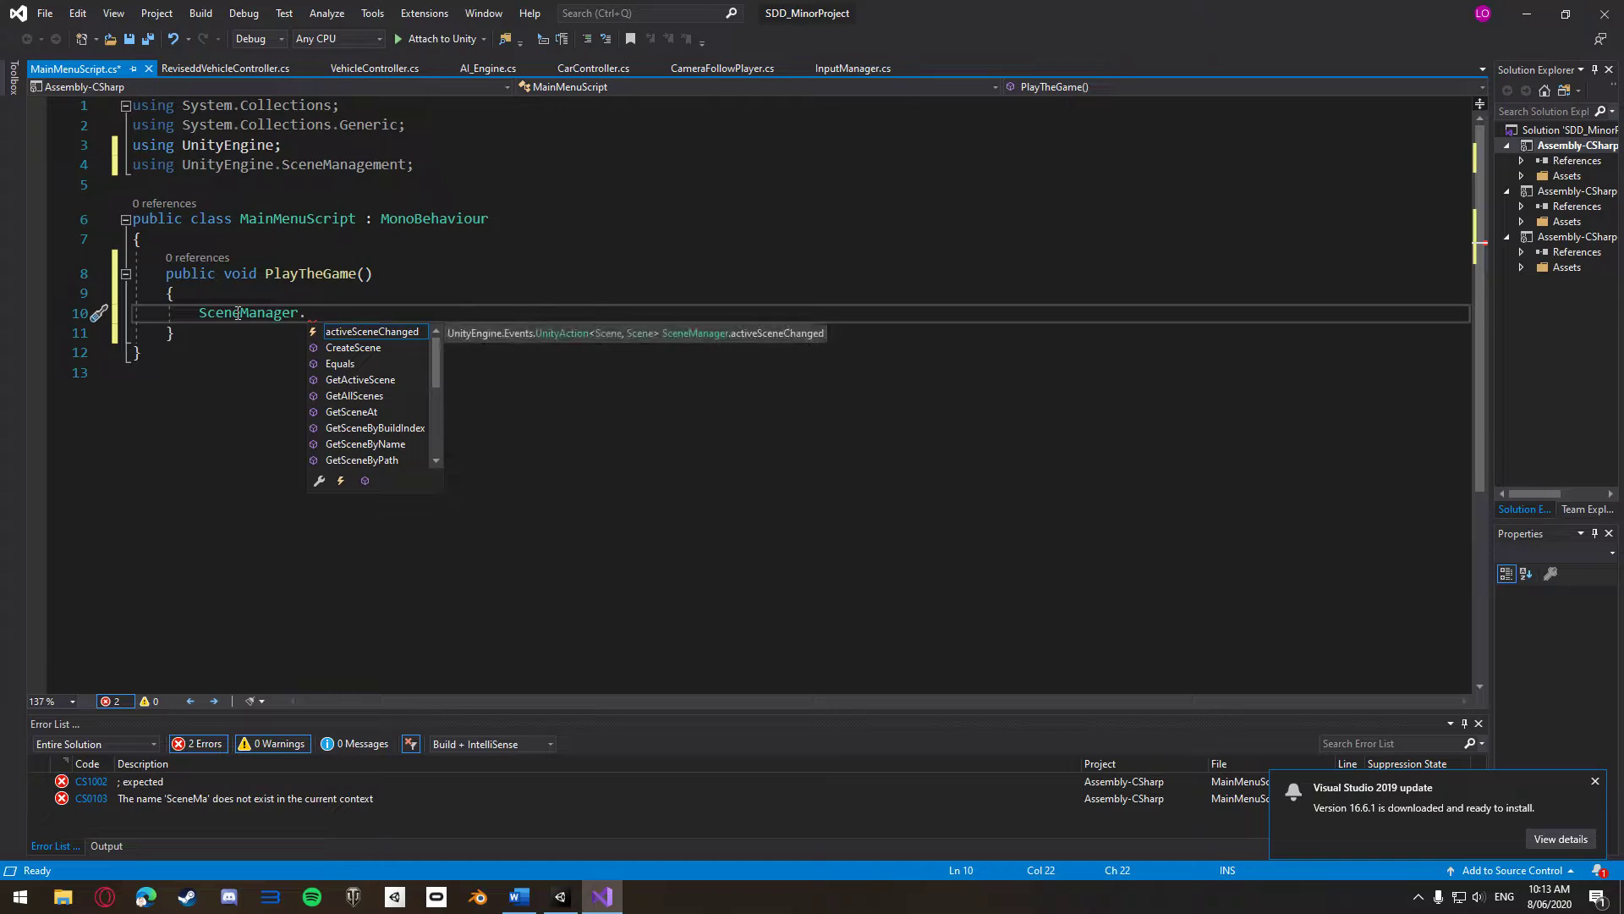
pyautogui.write('LoadSce')
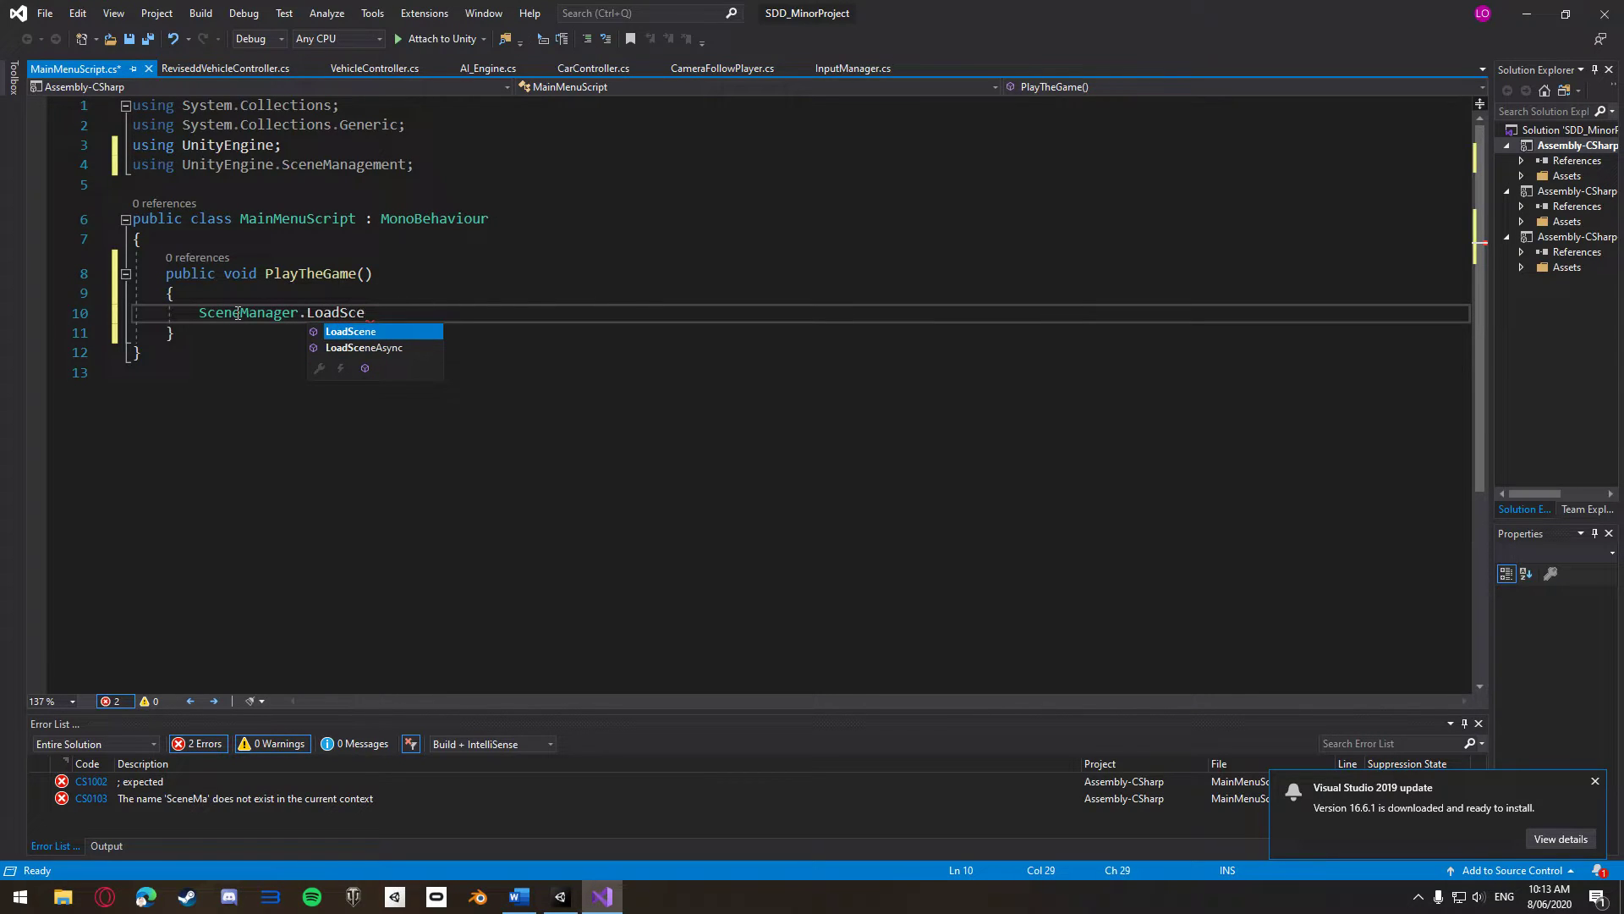
pyautogui.write('ne(')
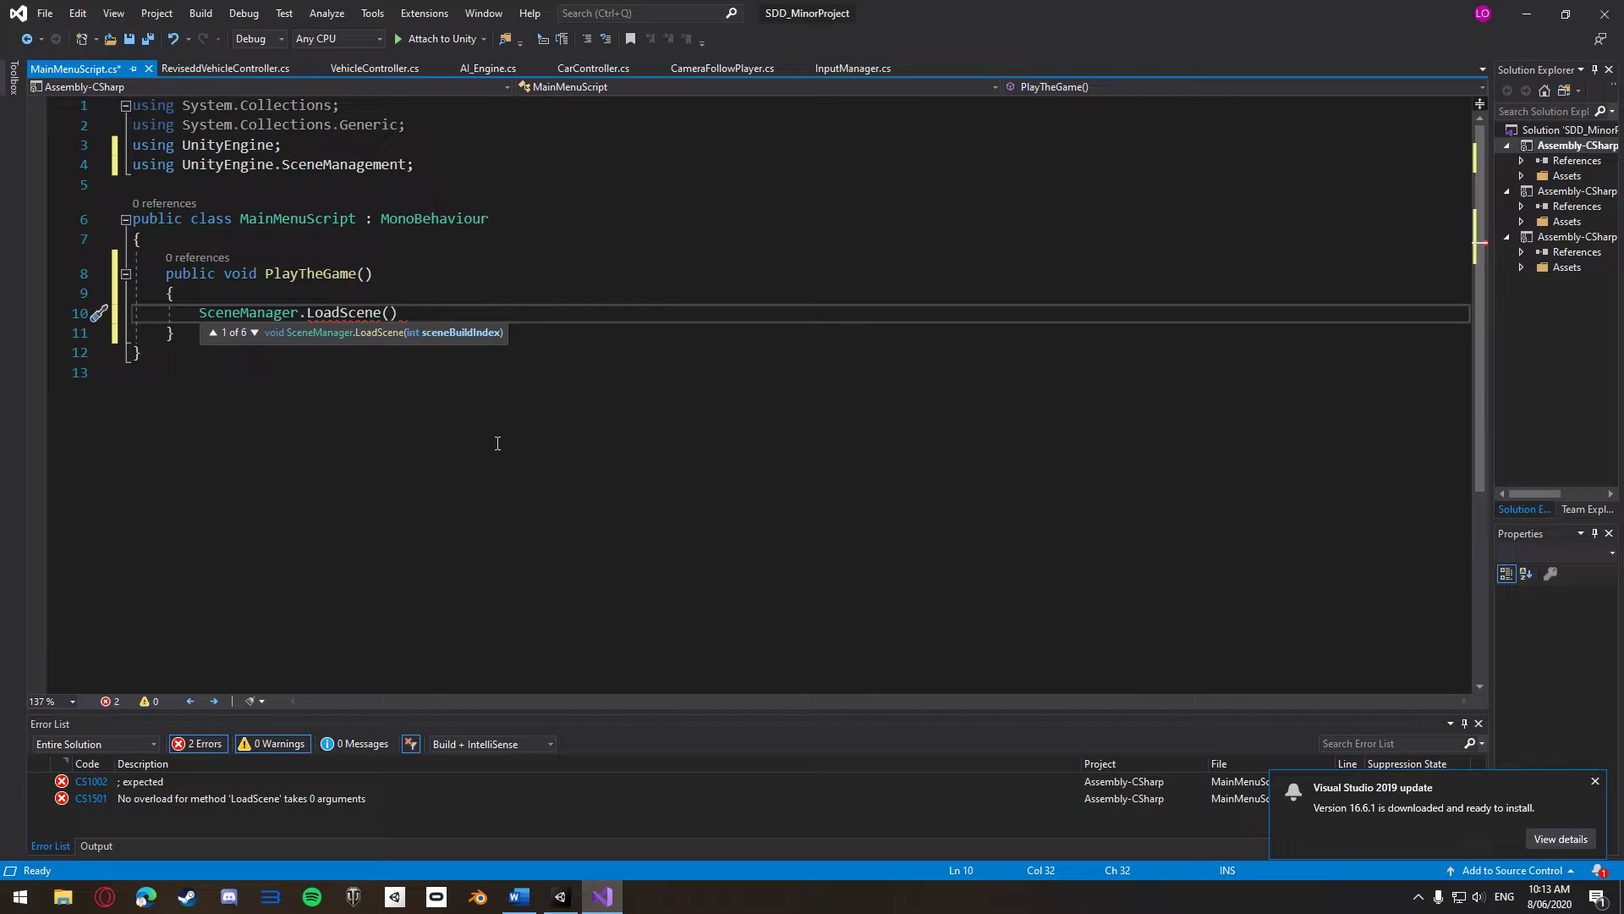
# Switch to Unity and check the scene names and indices listed under Scenes In Build in the Build Settings
pyautogui.click(560, 896)
pyautogui.click(14, 27)
pyautogui.click(56, 195)
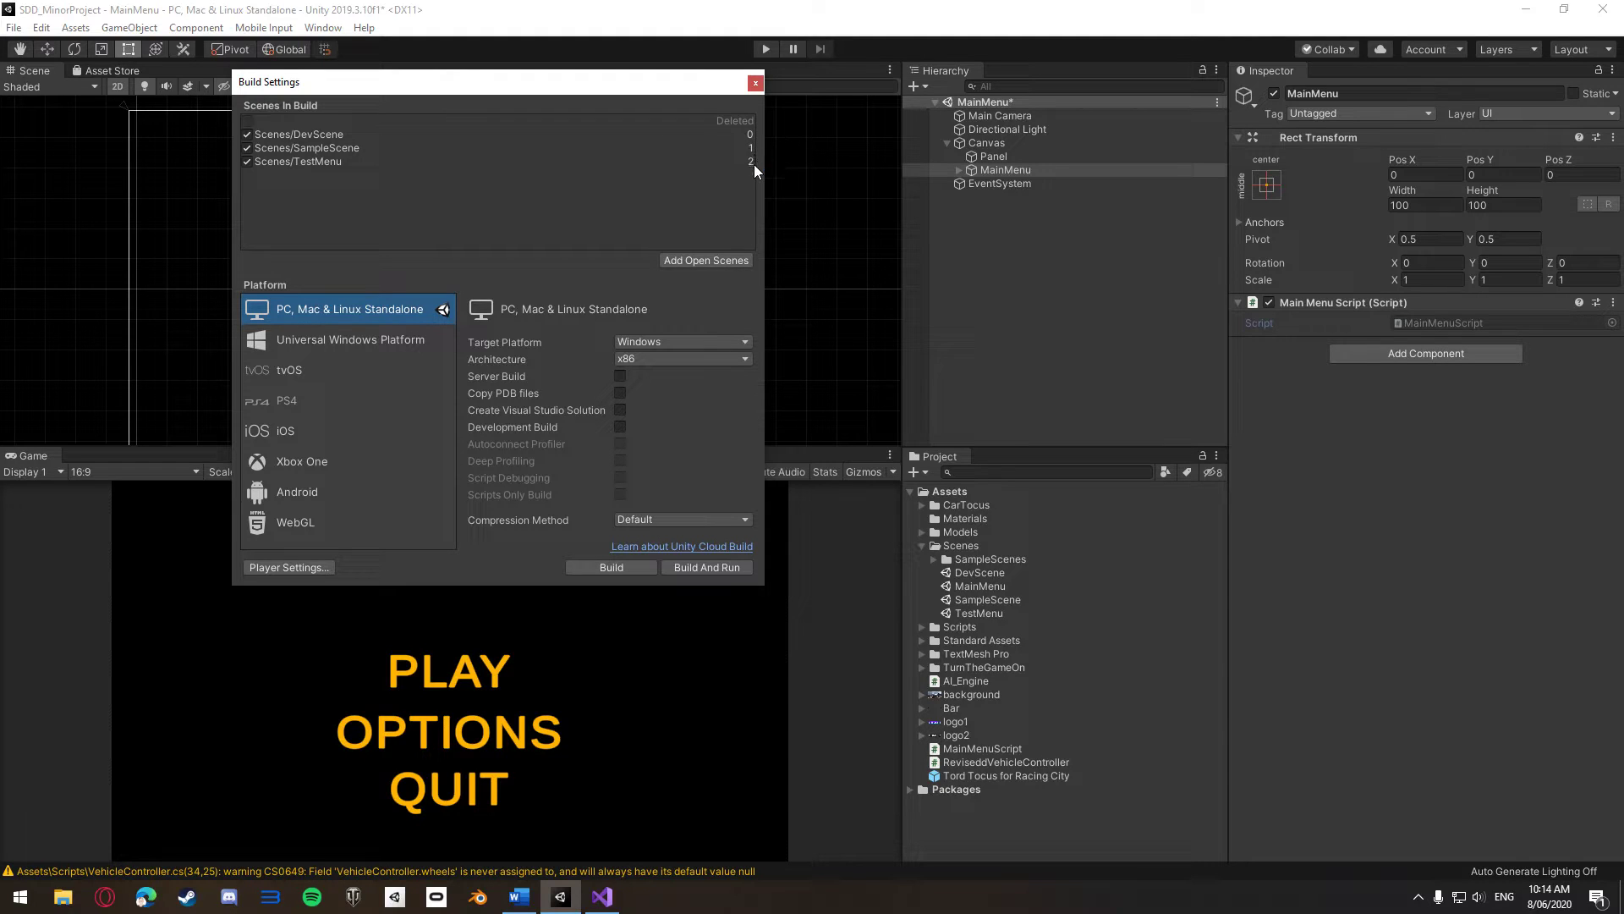
pyautogui.click(755, 83)
# Back in Visual Studio, complete the LoadScene call with the argument "DevScene" and a semicolon, and save the script
pyautogui.click(602, 895)
pyautogui.write('"DevScene");')
pyautogui.click(273, 331)
pyautogui.hotkey('ctrl', 's')
# Add a public void QuitTheGame() method below PlayTheGame() that calls Application.Quit(); and save the script
pyautogui.press('Return')
pyautogui.press('Return')
pyautogui.write('public void QuitTheGame()')
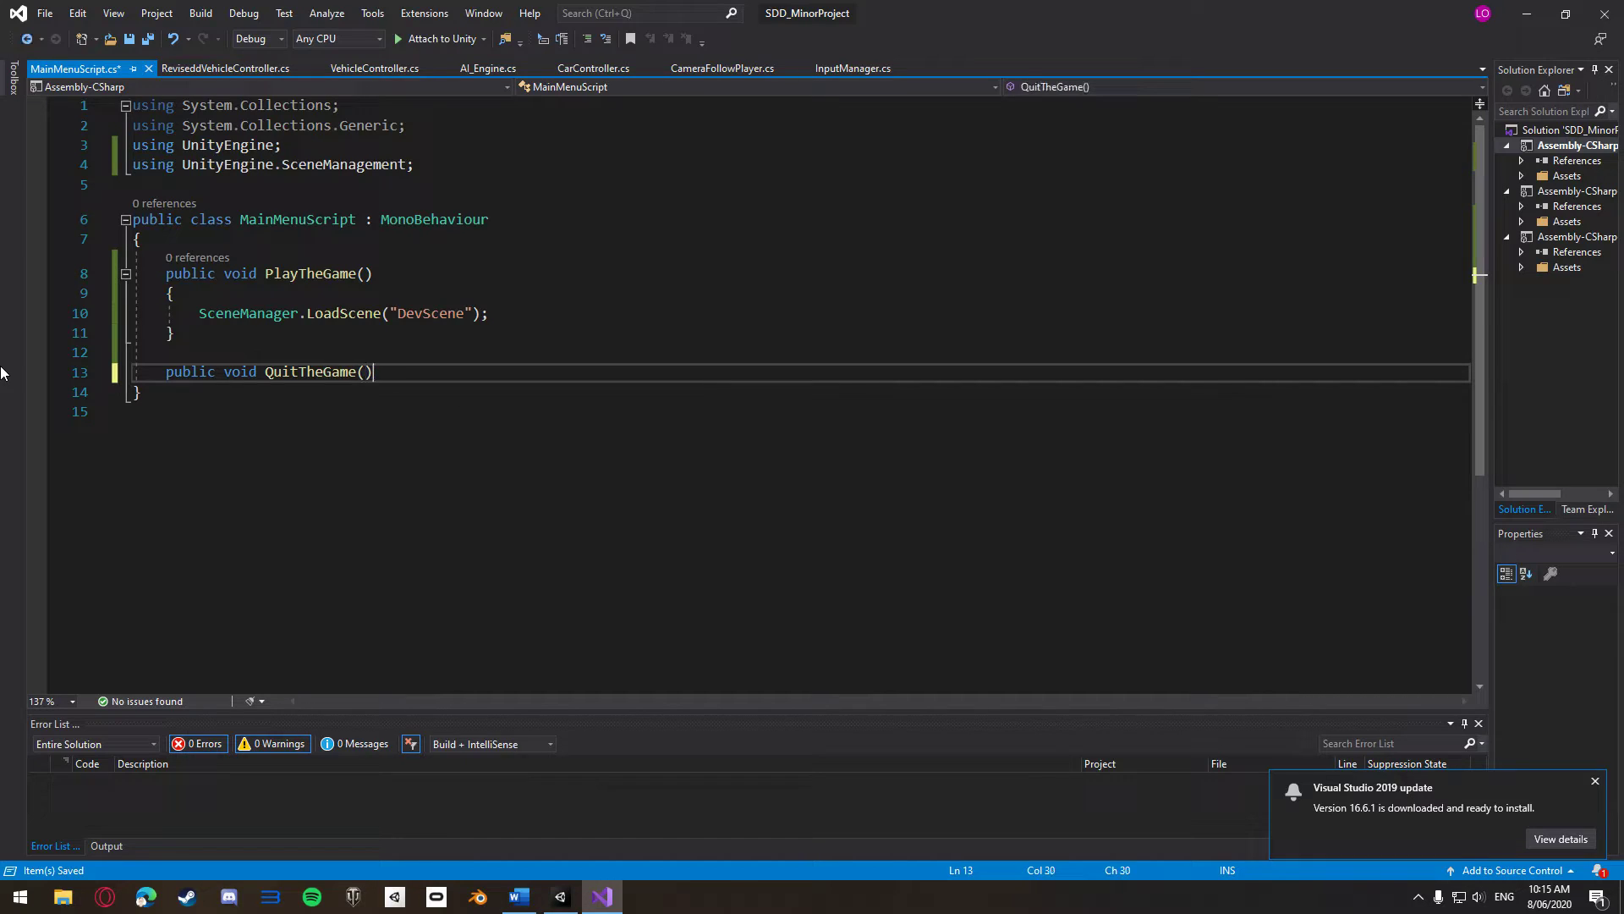
pyautogui.write('{')
pyautogui.press('Return')
pyautogui.write('Application')
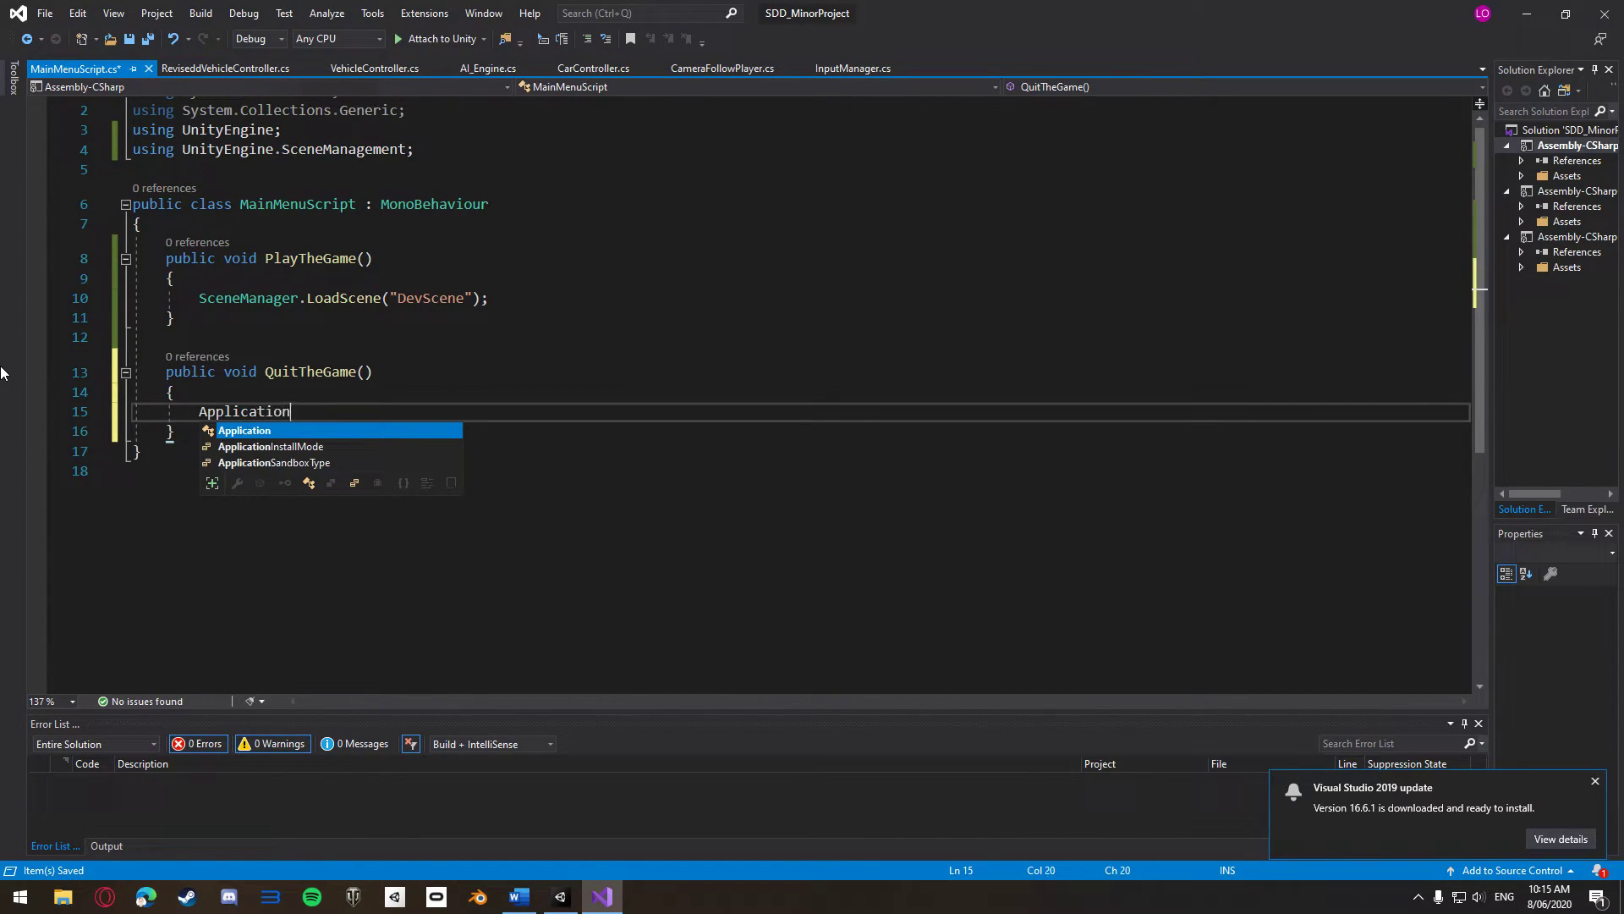
pyautogui.write('.Quit();')
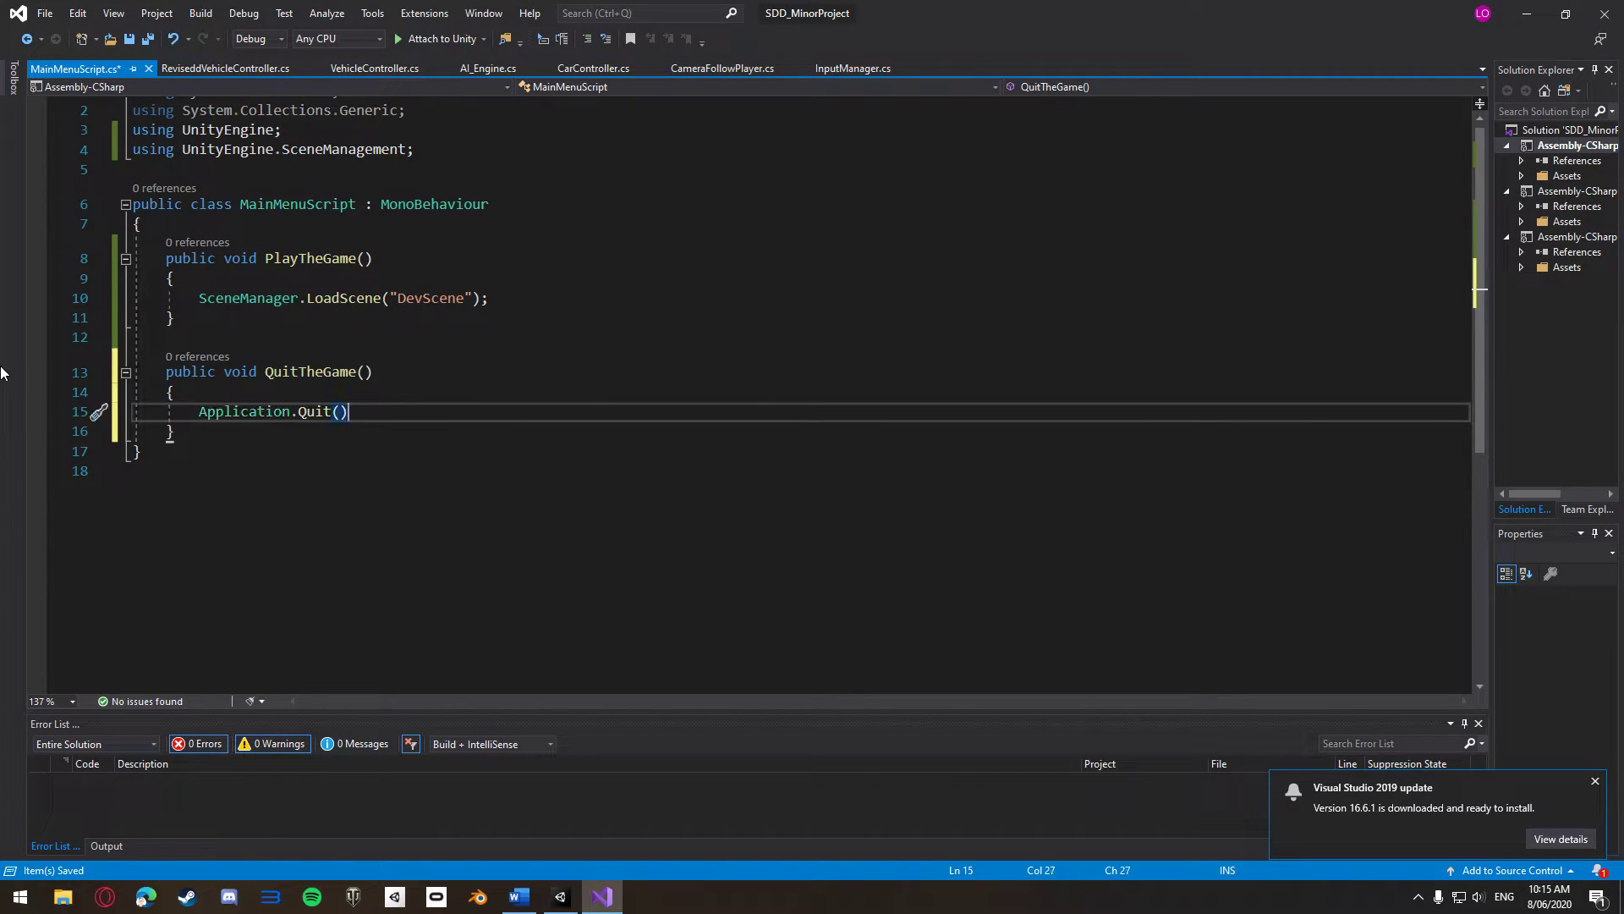
pyautogui.click(471, 395)
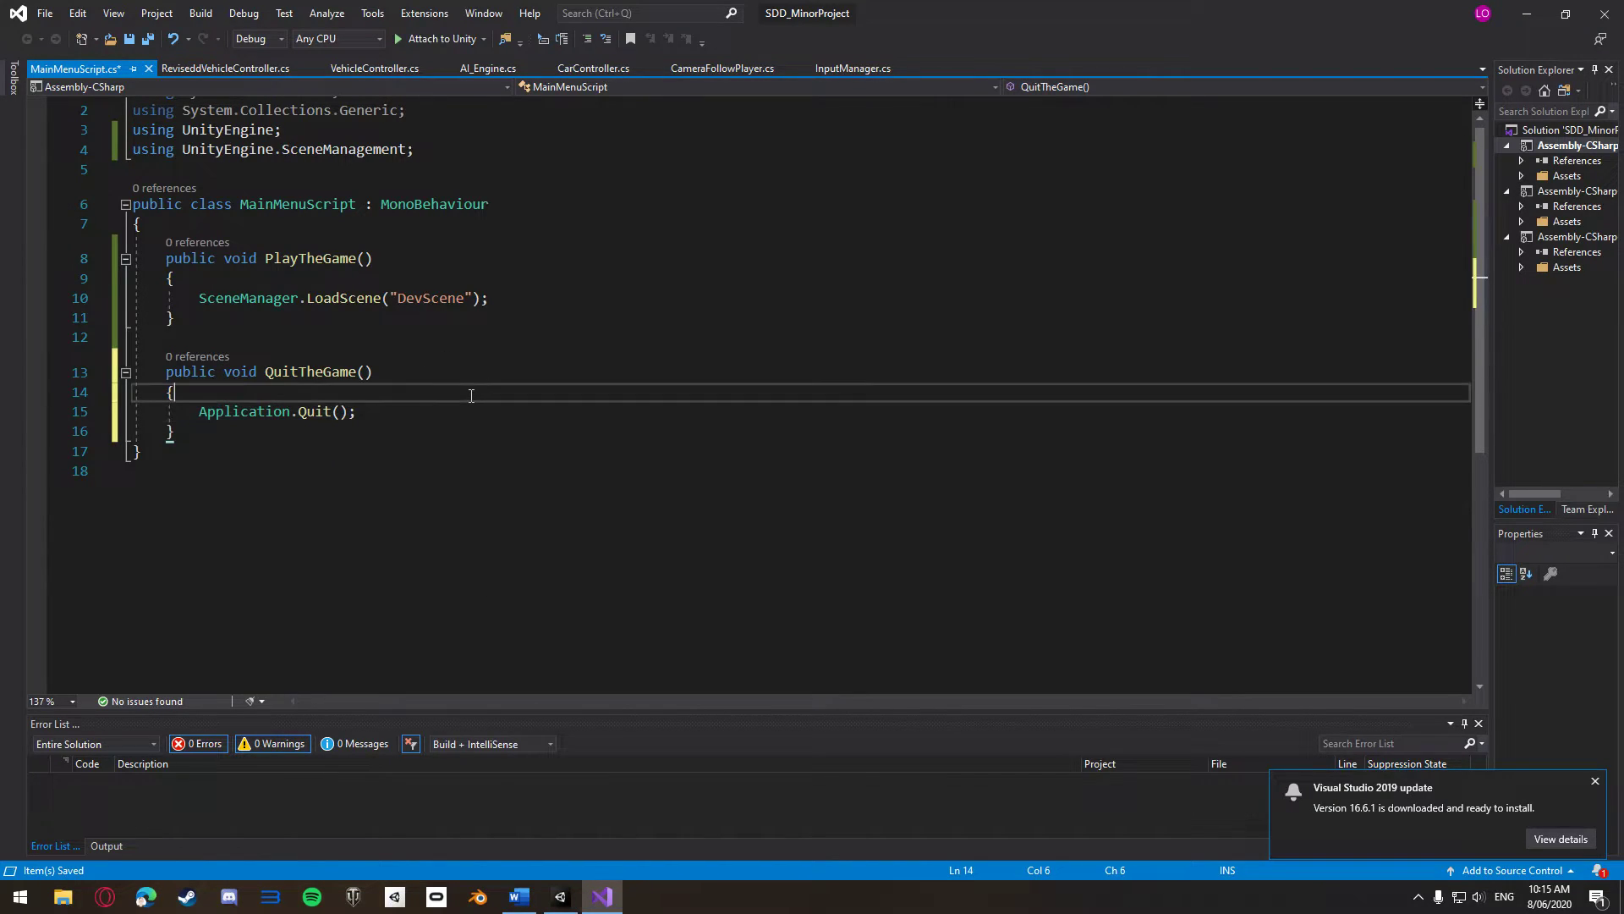
pyautogui.hotkey('ctrl', 's')
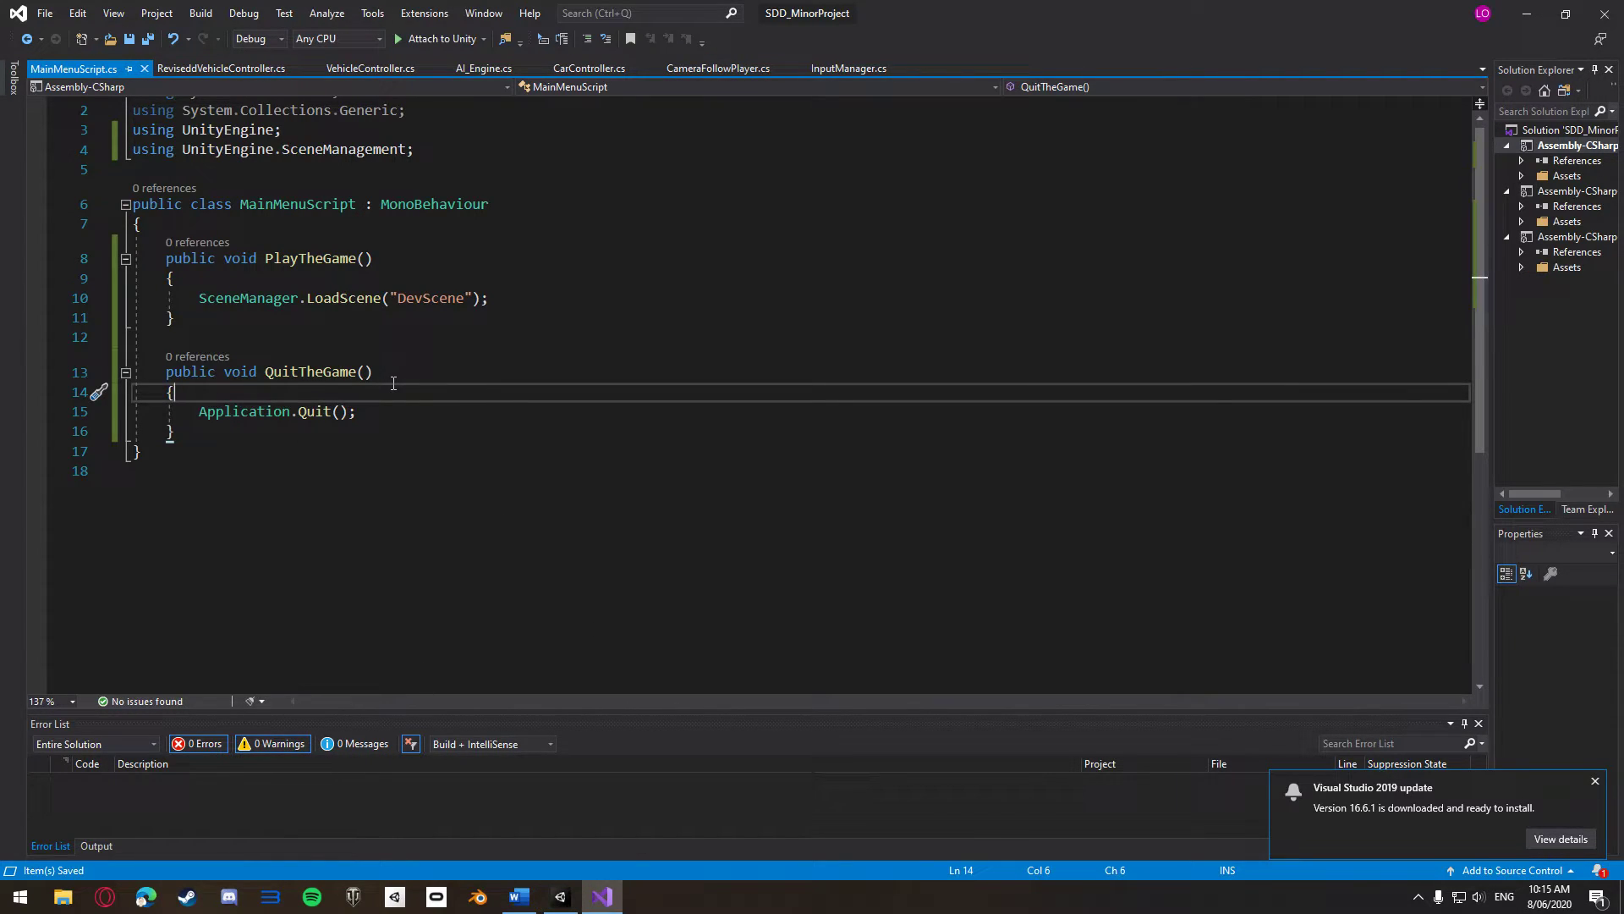
# Insert Debug.Log("QUIT THE GAME"); above the Application.Quit() call in QuitTheGame() and save the script
pyautogui.press('Return')
pyautogui.write('Debug>')
pyautogui.press('BackSpace')
pyautogui.write('.Log("QUIT THE GAME");')
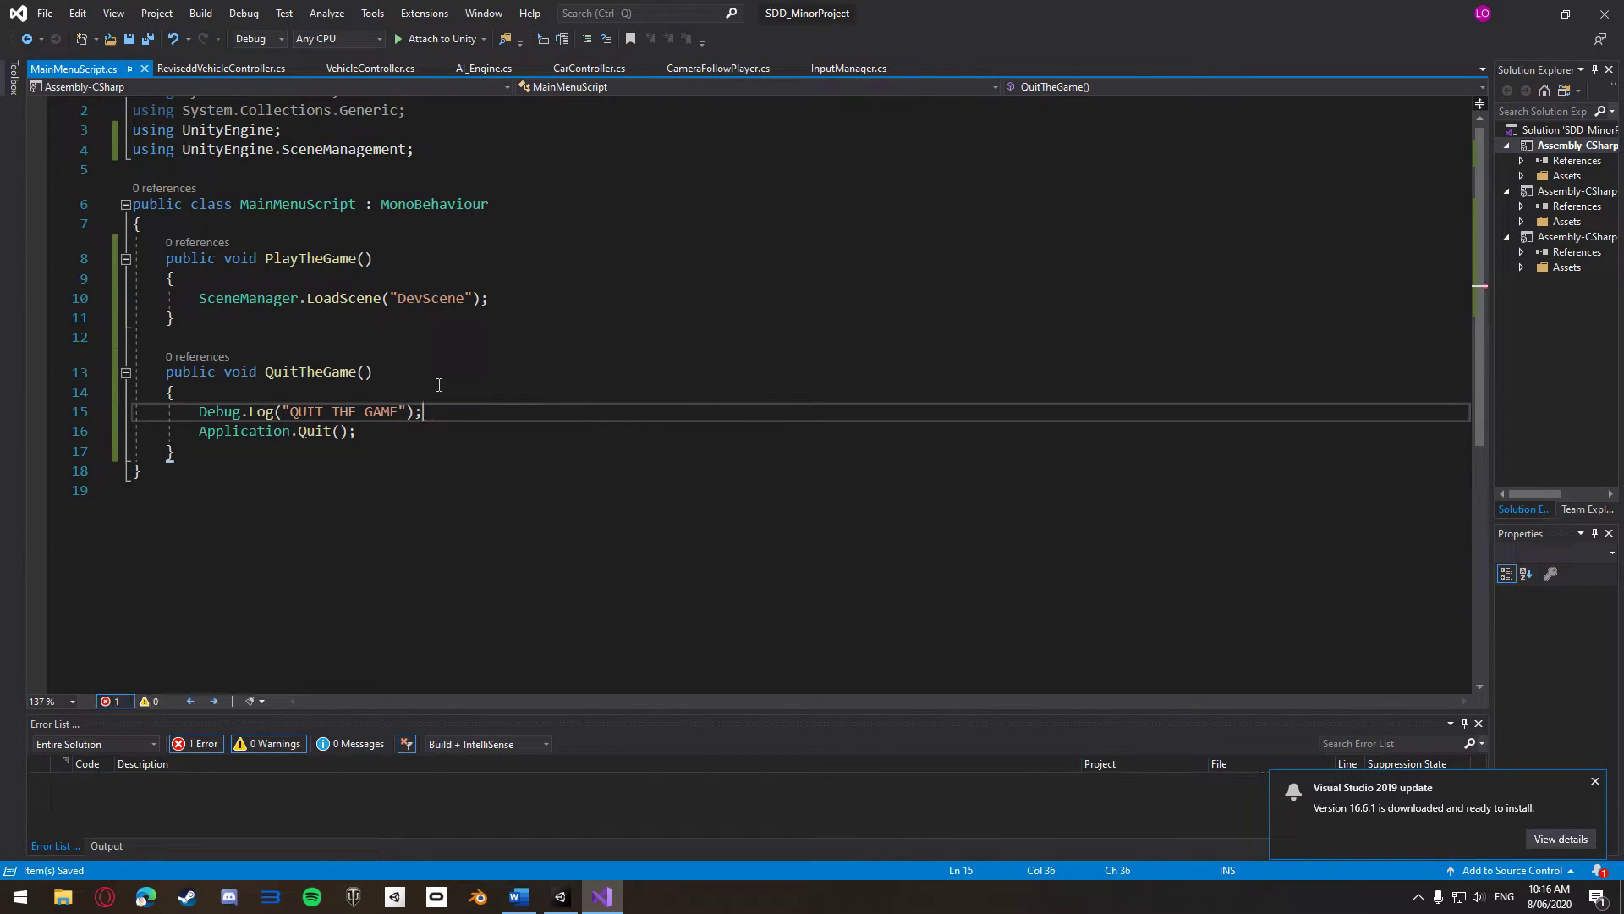
# Switch to Unity and add an On Click event to PlayButton's Button, targeting the MainMenu object with MainMenuScript.PlayTheGame
pyautogui.hotkey('alt', 'Tab')
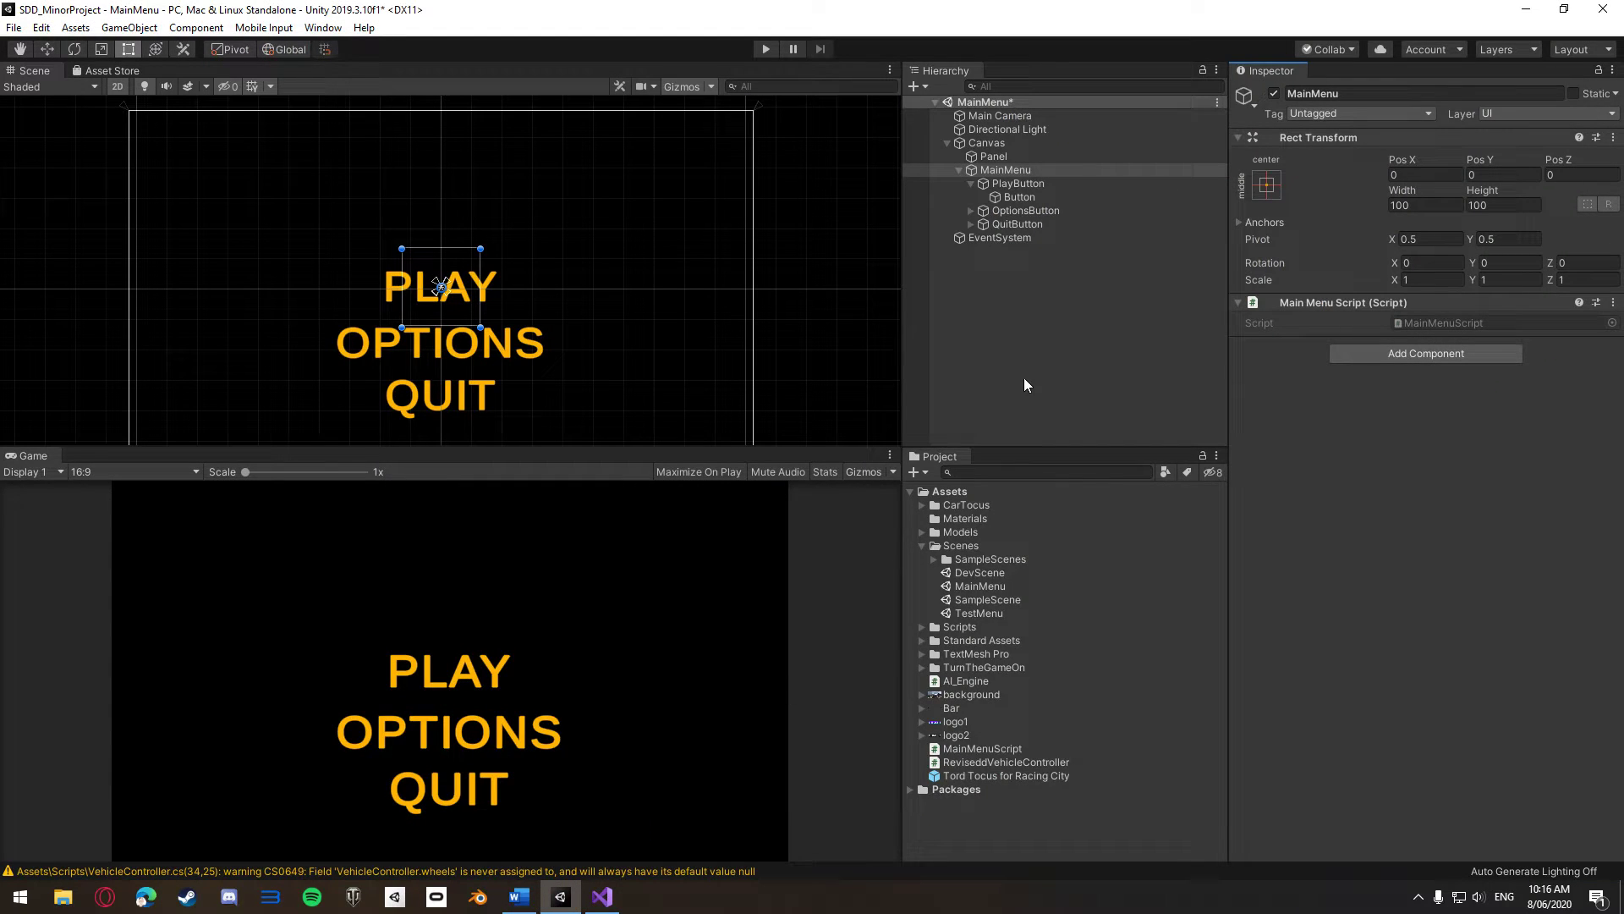
pyautogui.click(1015, 197)
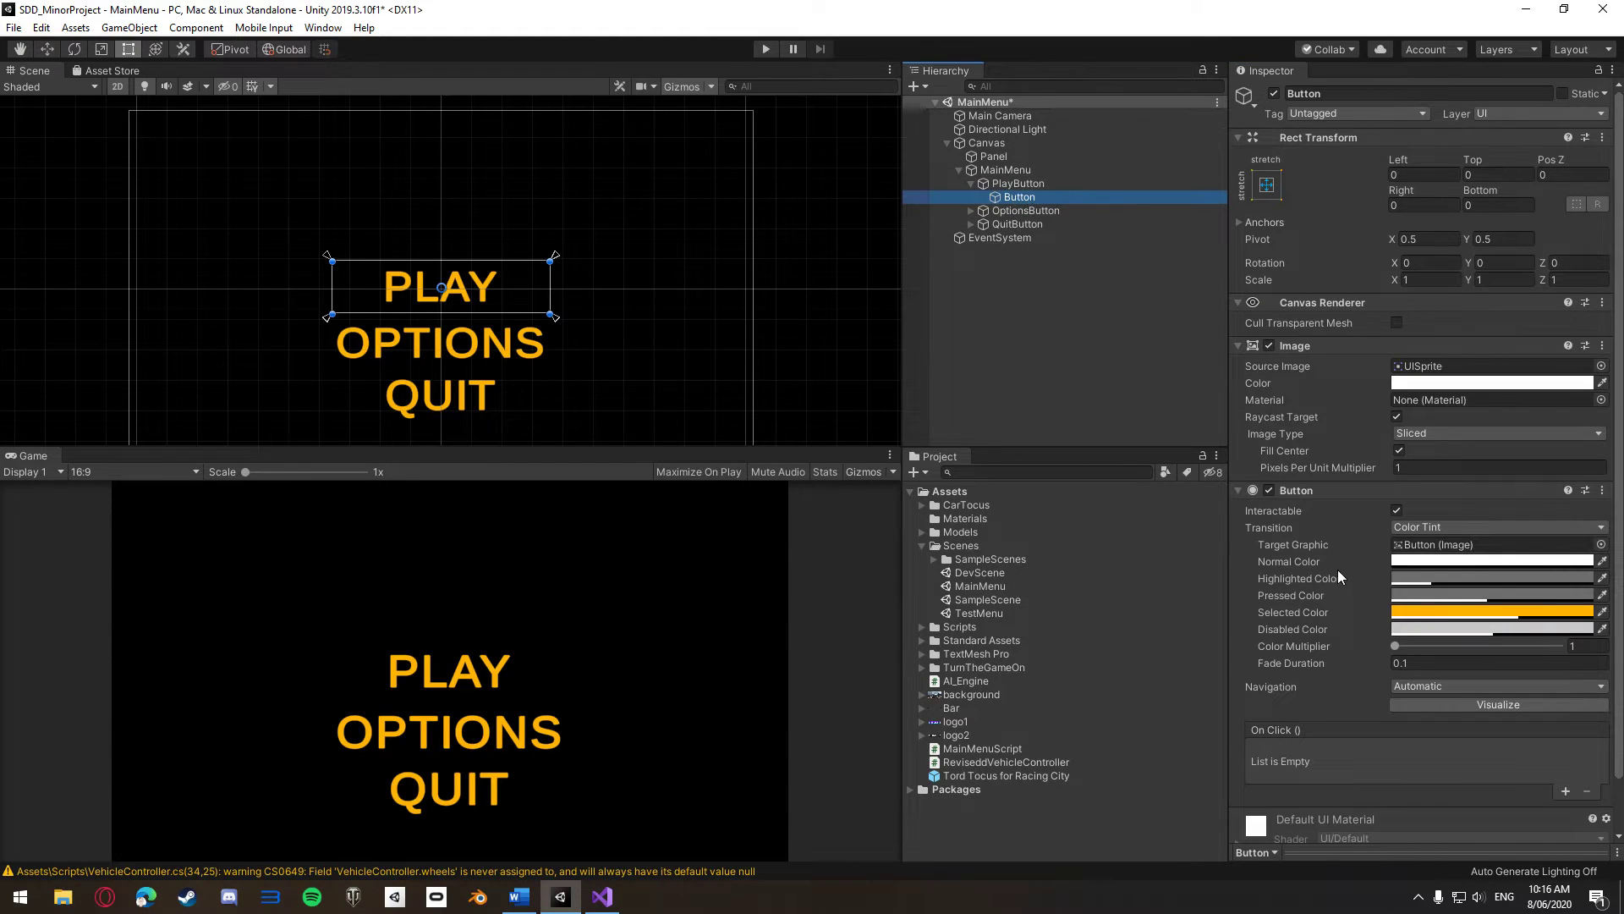
pyautogui.scroll(-3, 1340, 570)
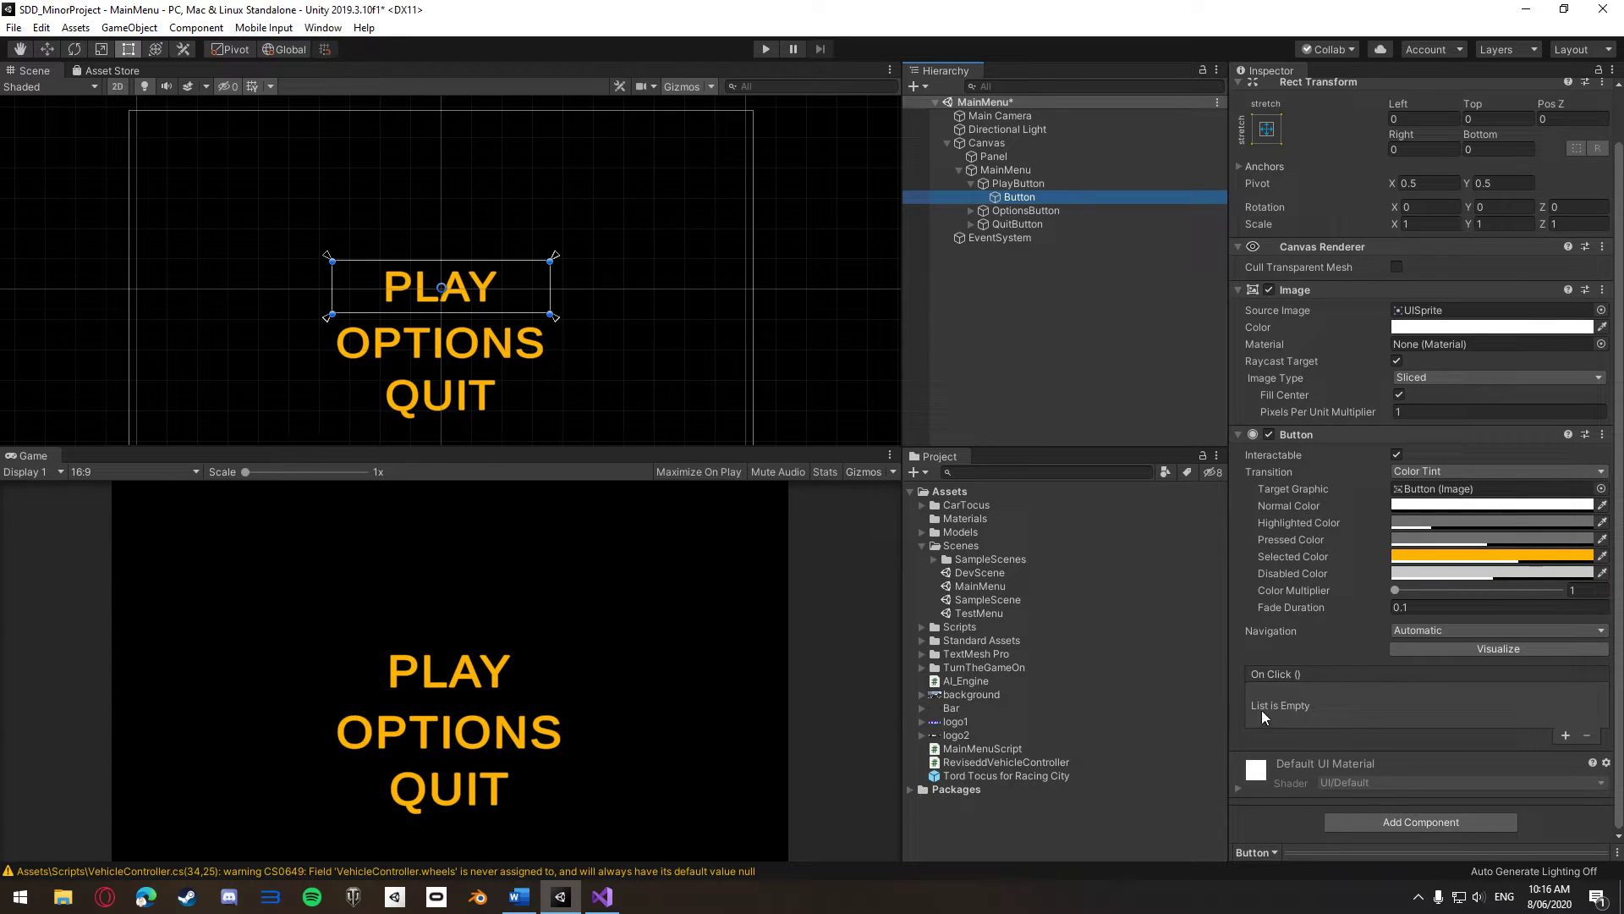
pyautogui.click(1564, 736)
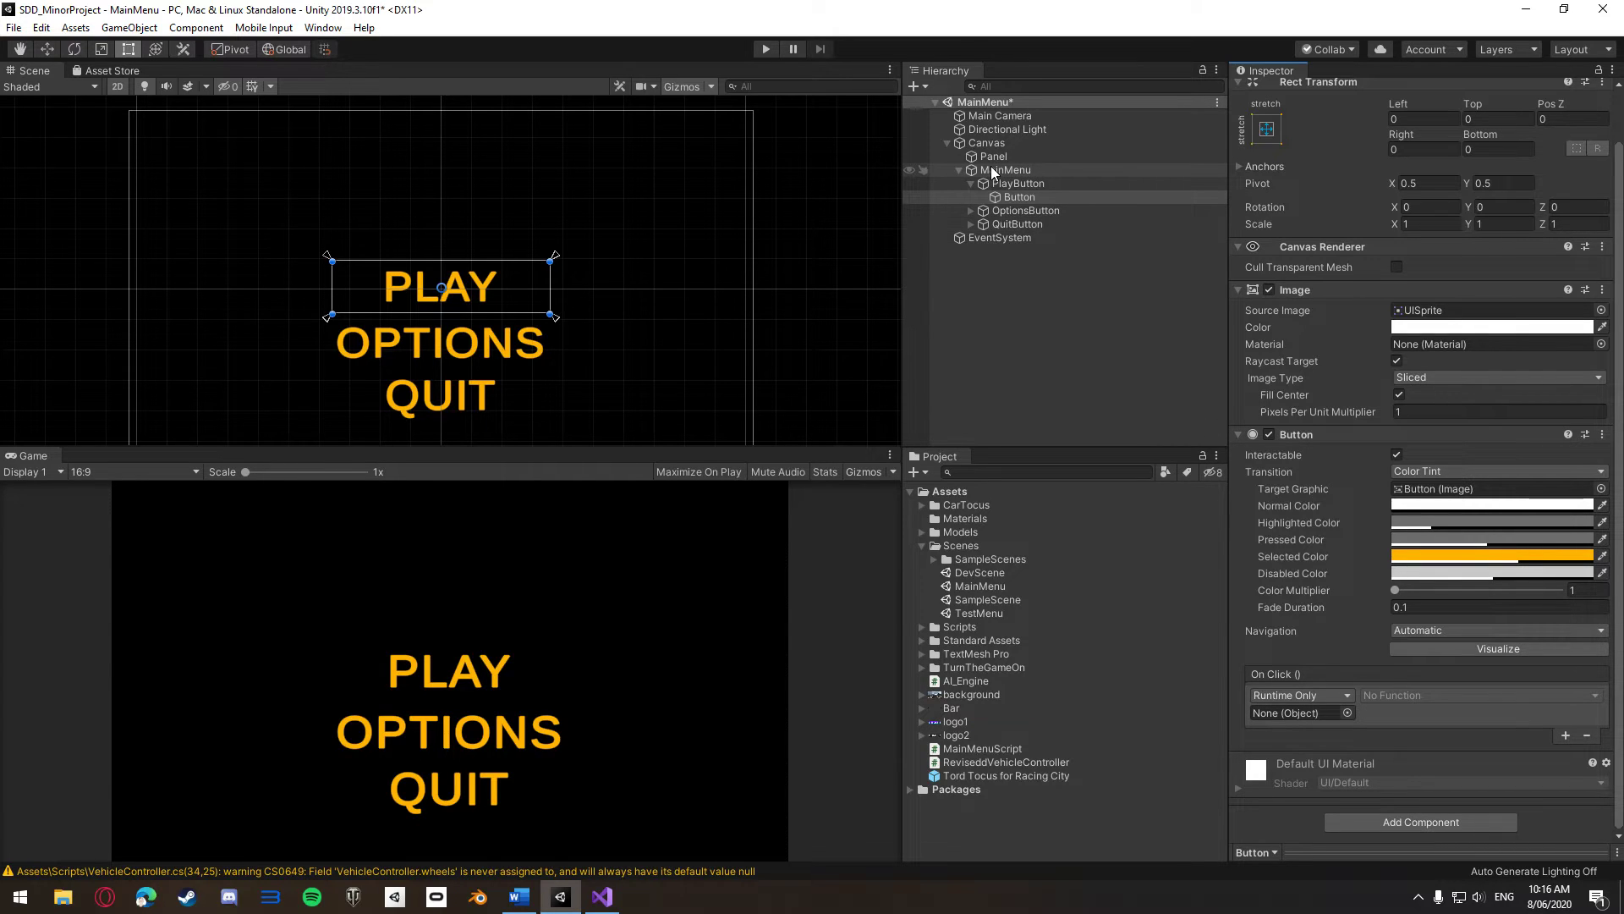
pyautogui.moveTo(991, 165); pyautogui.dragTo(1313, 717)
pyautogui.click(1424, 696)
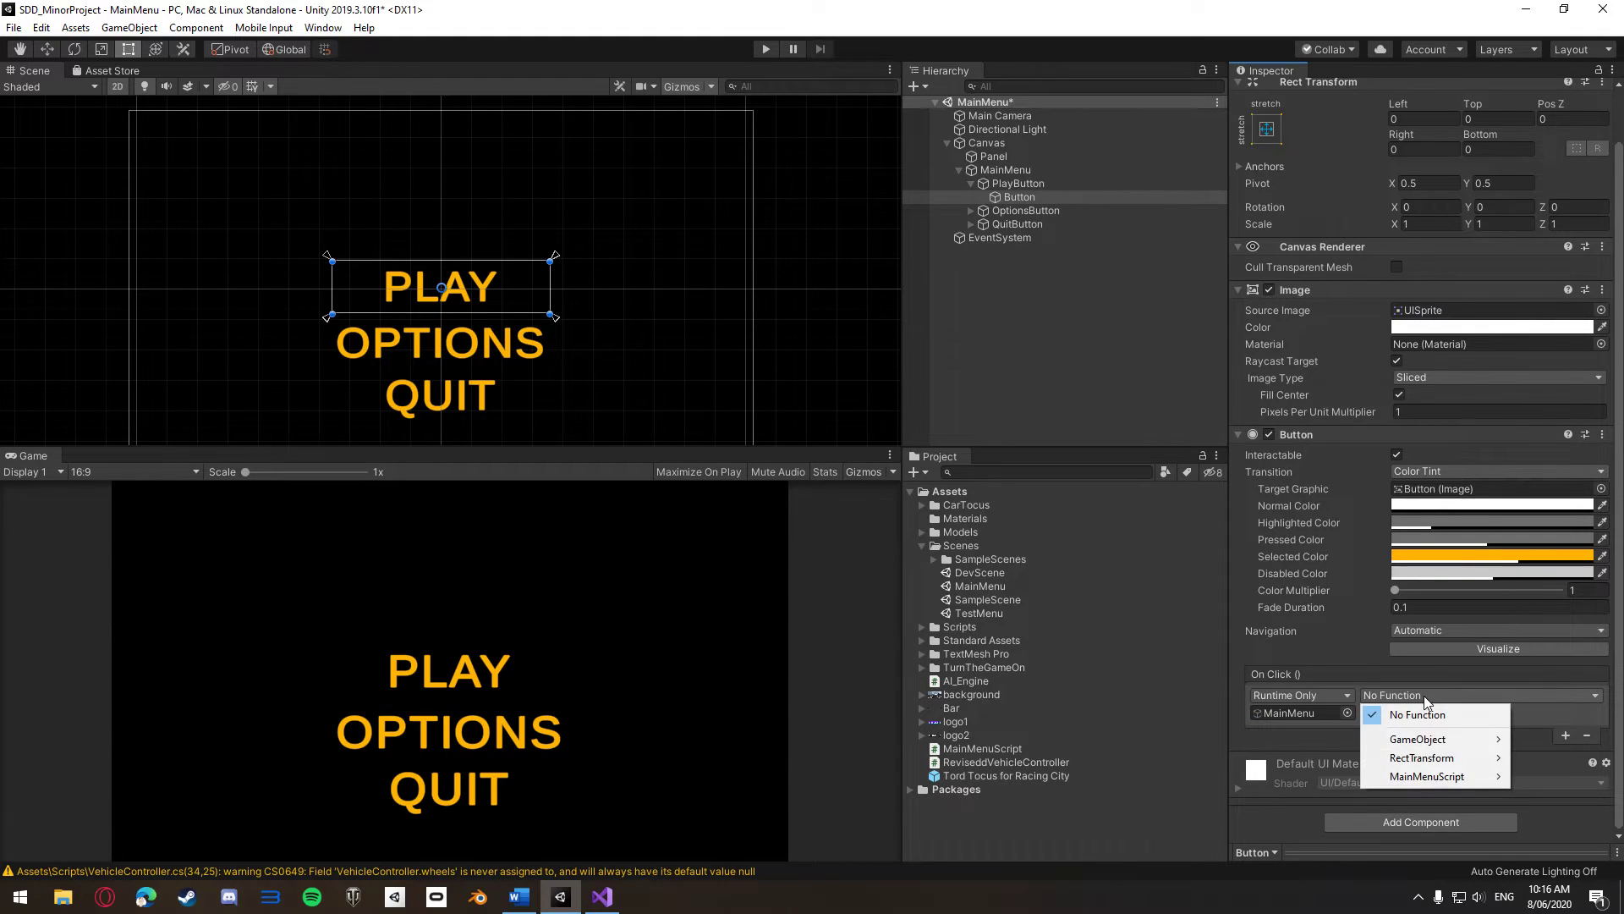
pyautogui.moveTo(1428, 784)
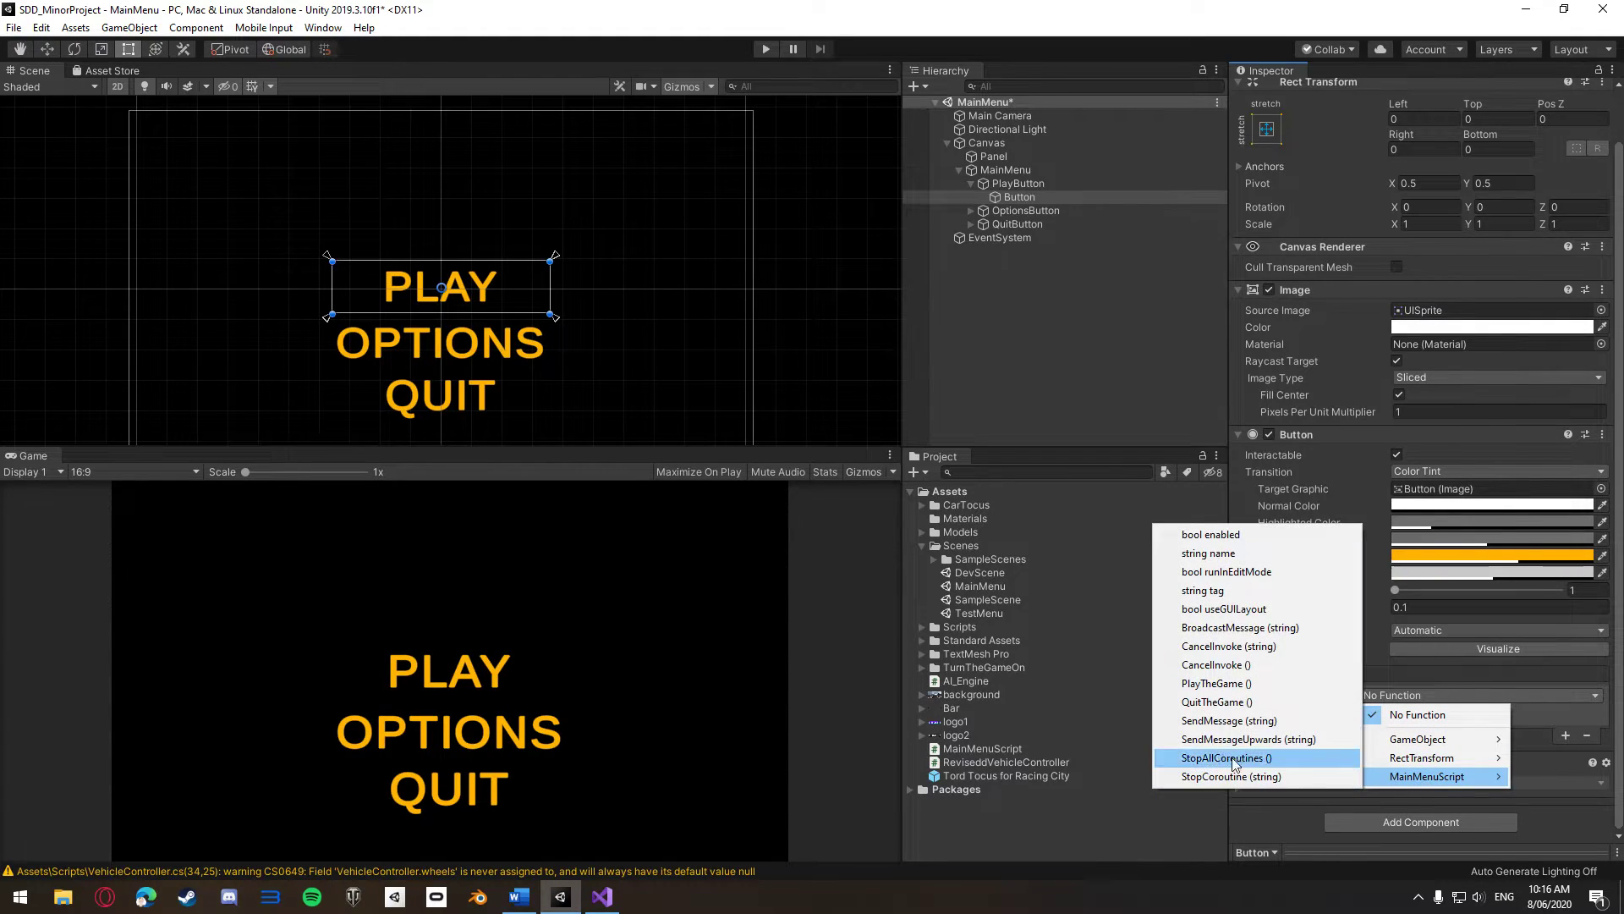
pyautogui.click(1247, 683)
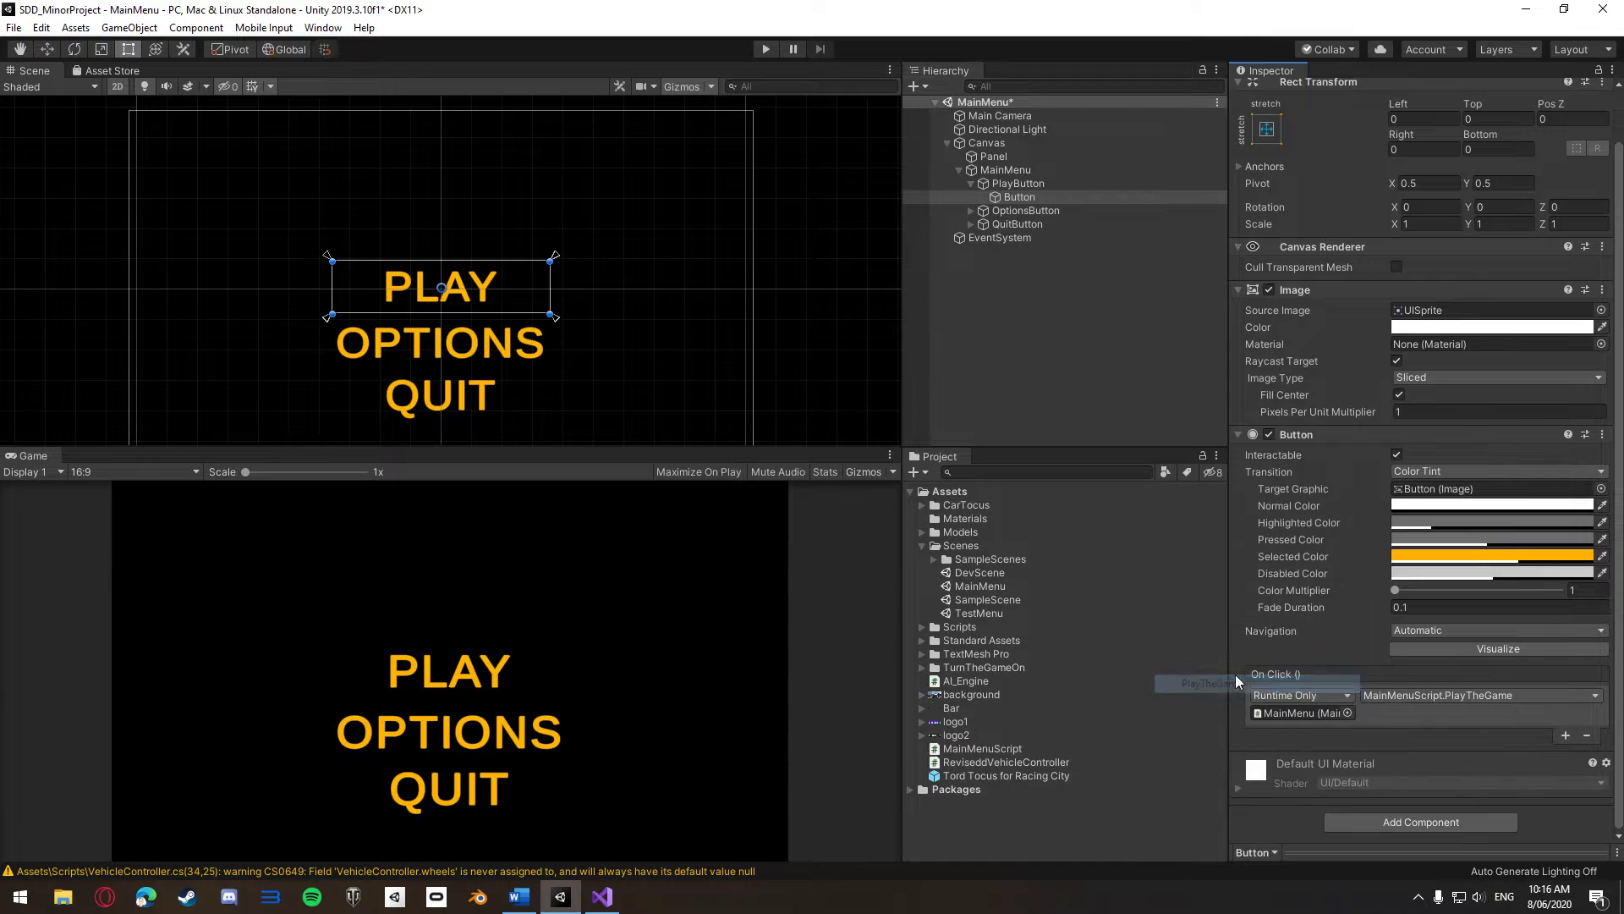
# Add an On Click event to QuitButton's Button, targeting the MainMenu object with MainMenuScript.QuitTheGame, and deselect it
pyautogui.click(973, 224)
pyautogui.click(970, 223)
pyautogui.click(1011, 236)
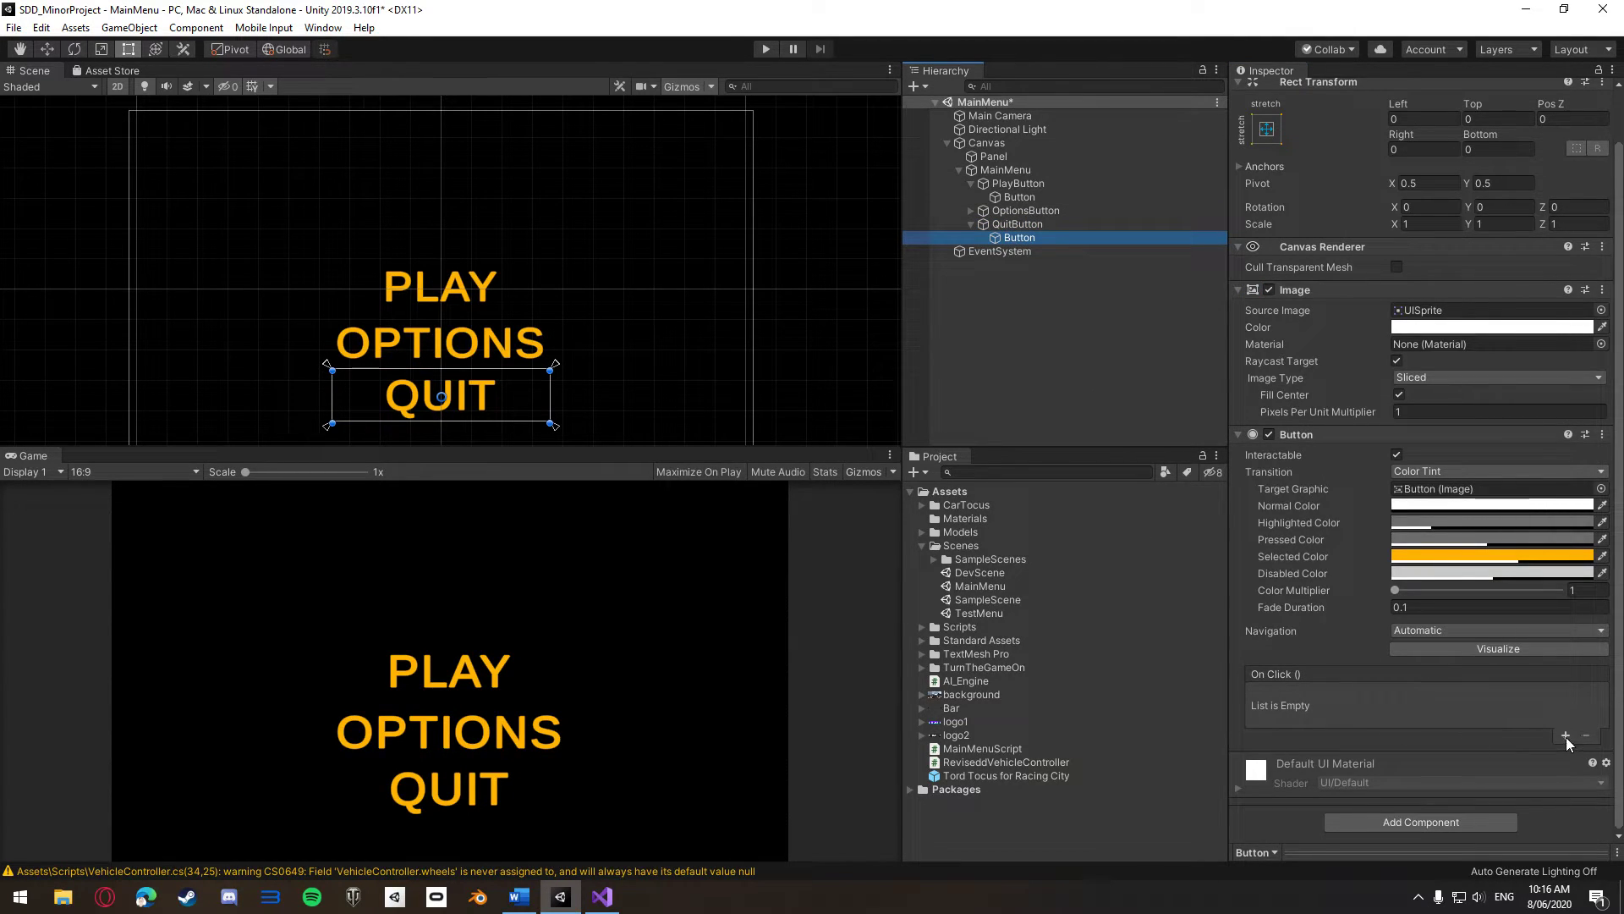
pyautogui.click(1566, 735)
pyautogui.moveTo(999, 170); pyautogui.dragTo(1290, 713)
pyautogui.click(1379, 694)
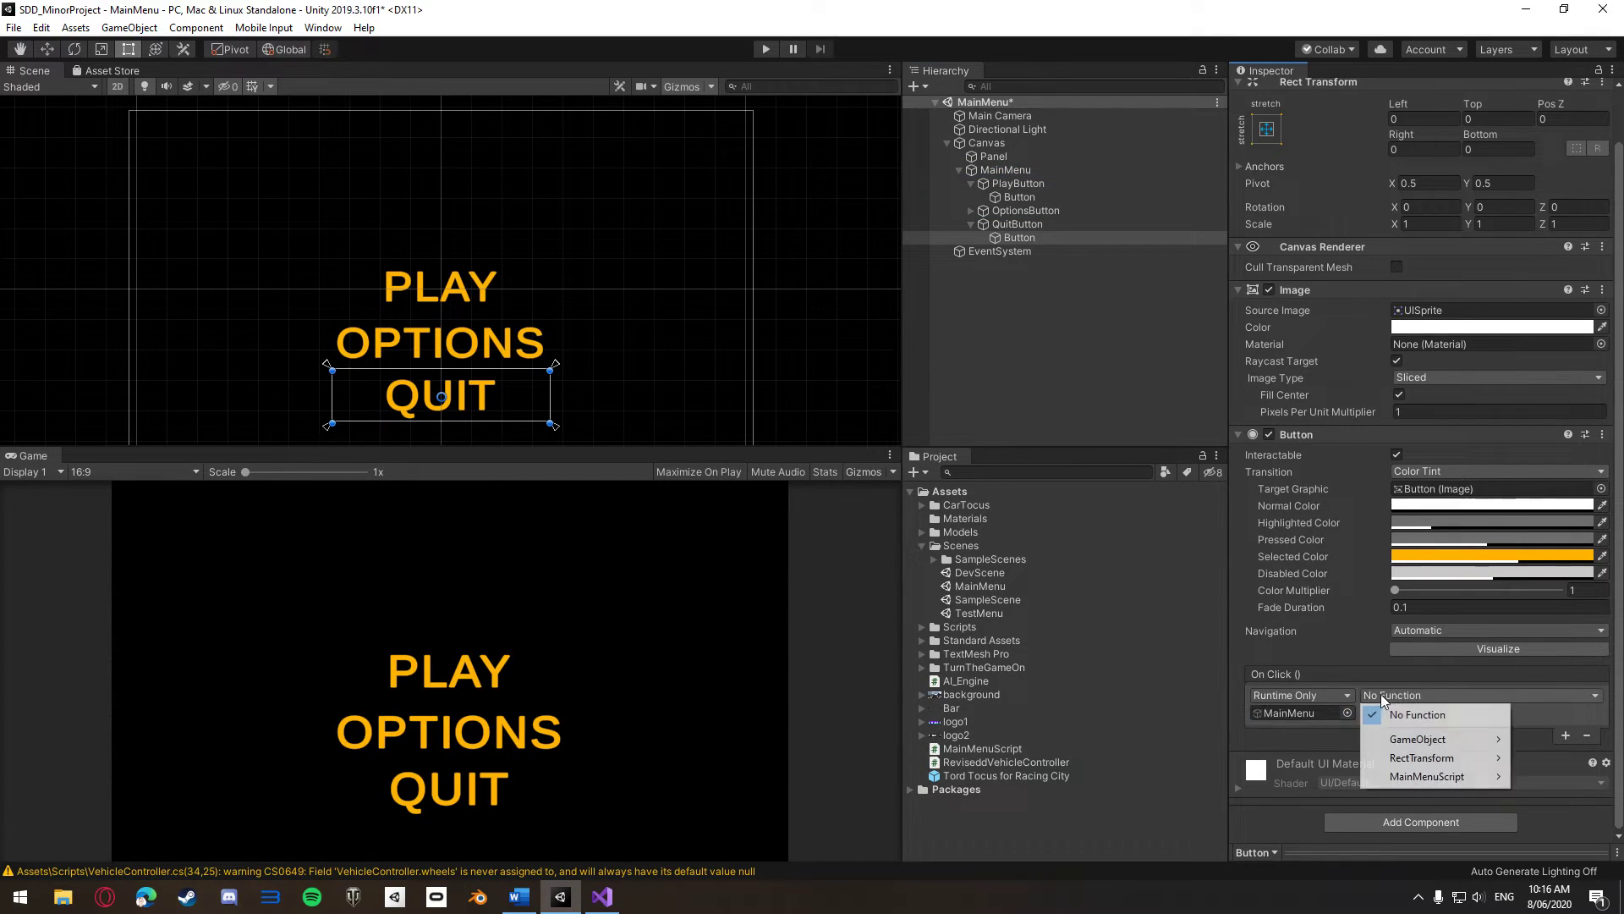
pyautogui.moveTo(1430, 779)
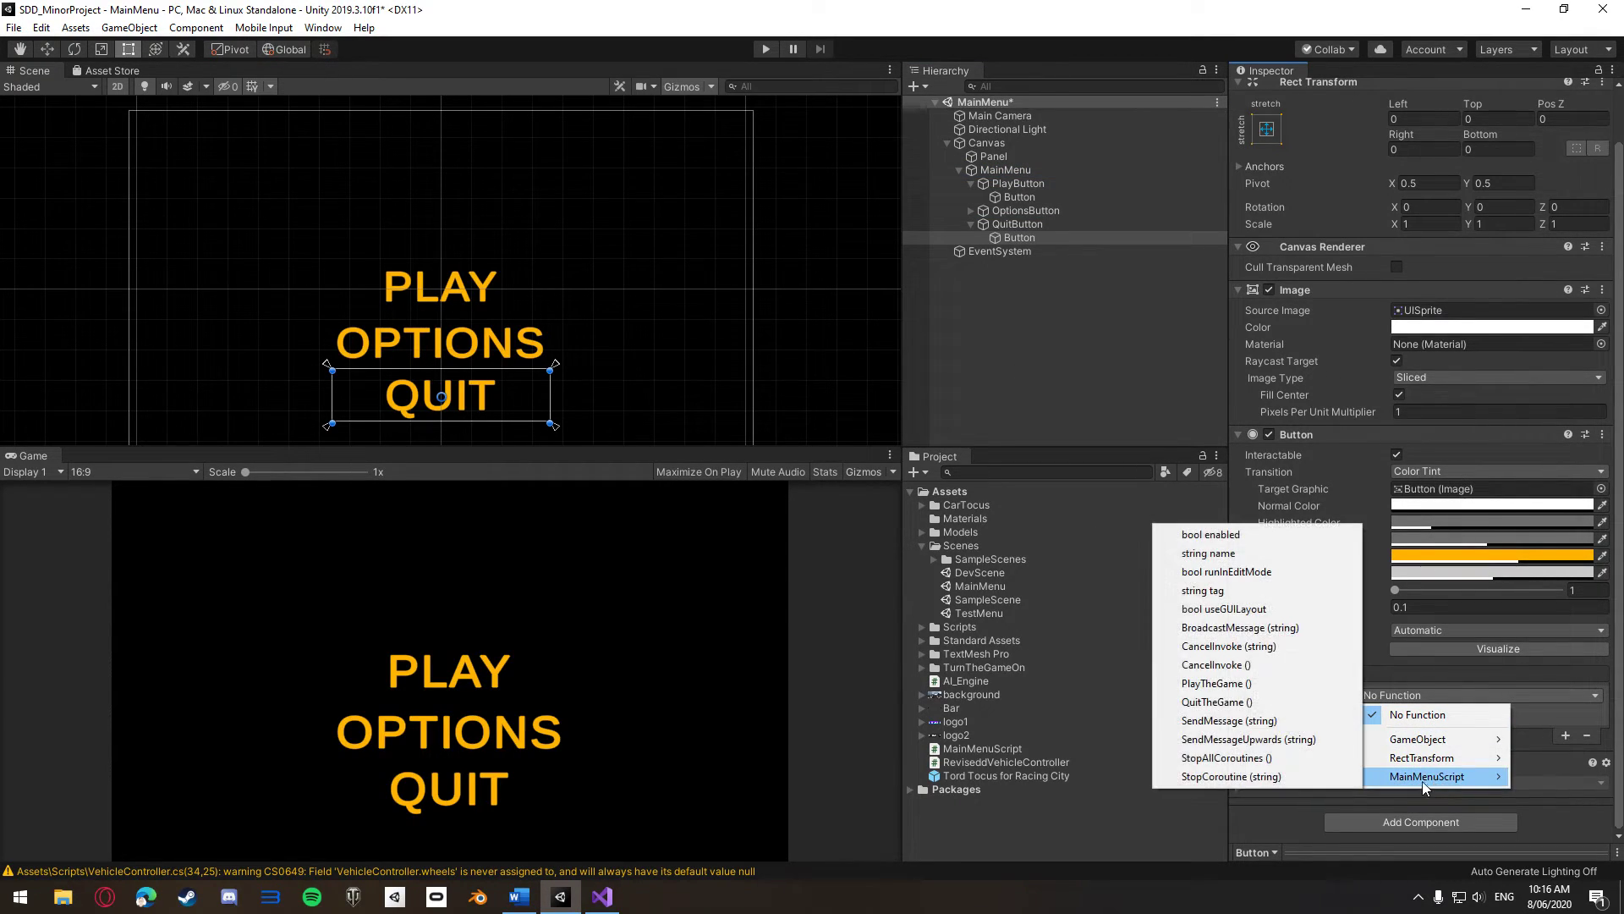
pyautogui.click(1206, 708)
pyautogui.click(1027, 370)
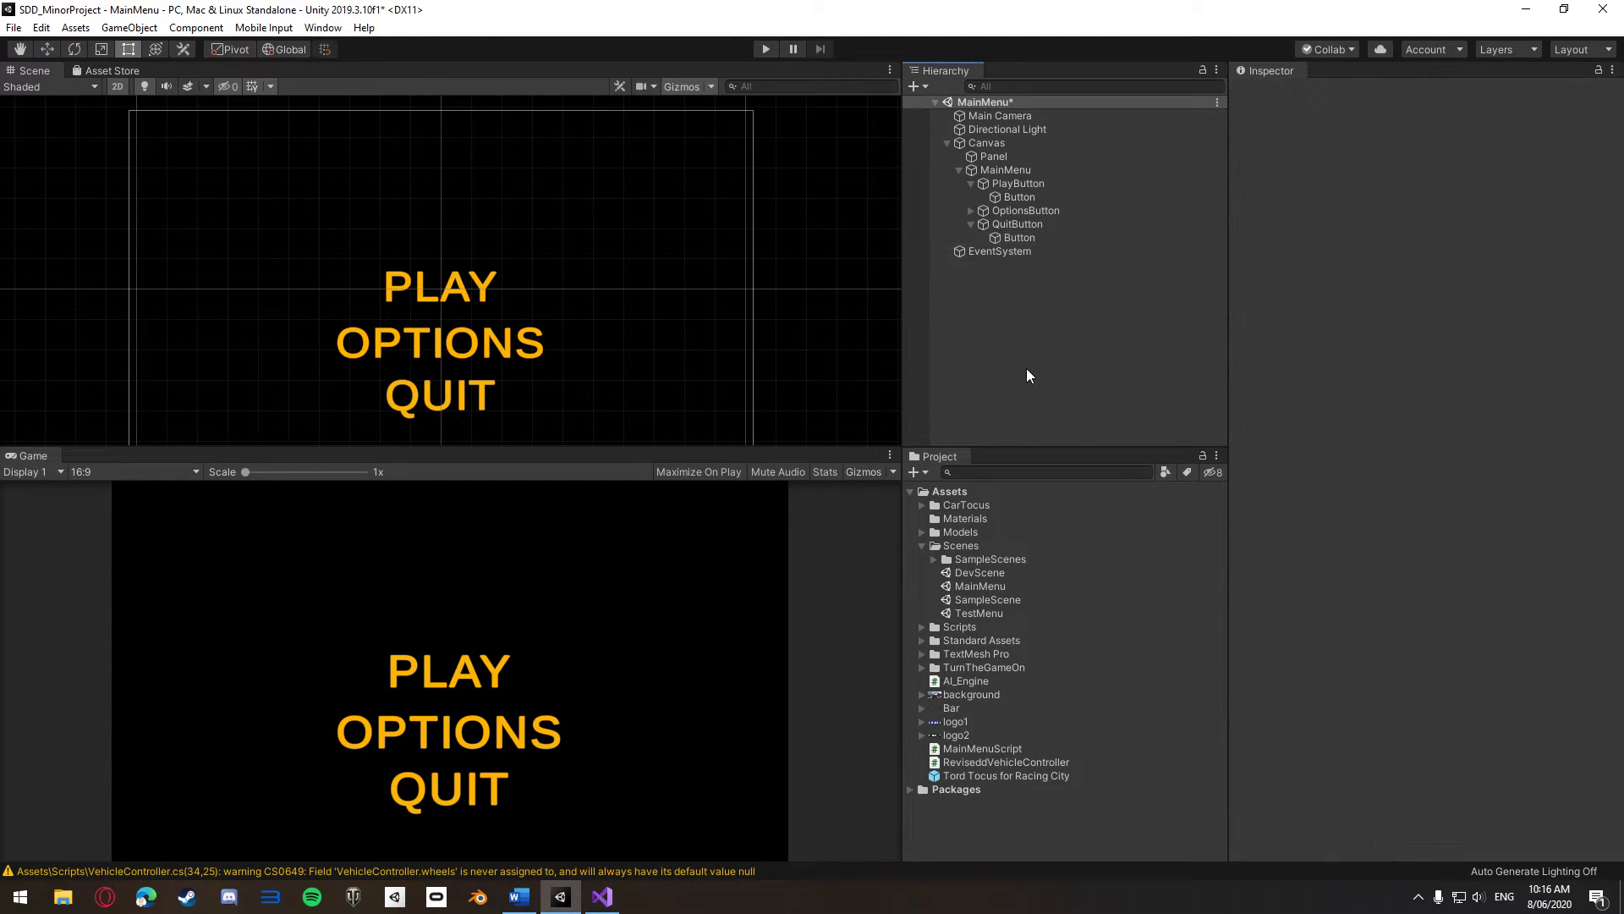
# Run the game, test the menu's QUIT button and check its log output in the Console
pyautogui.click(763, 49)
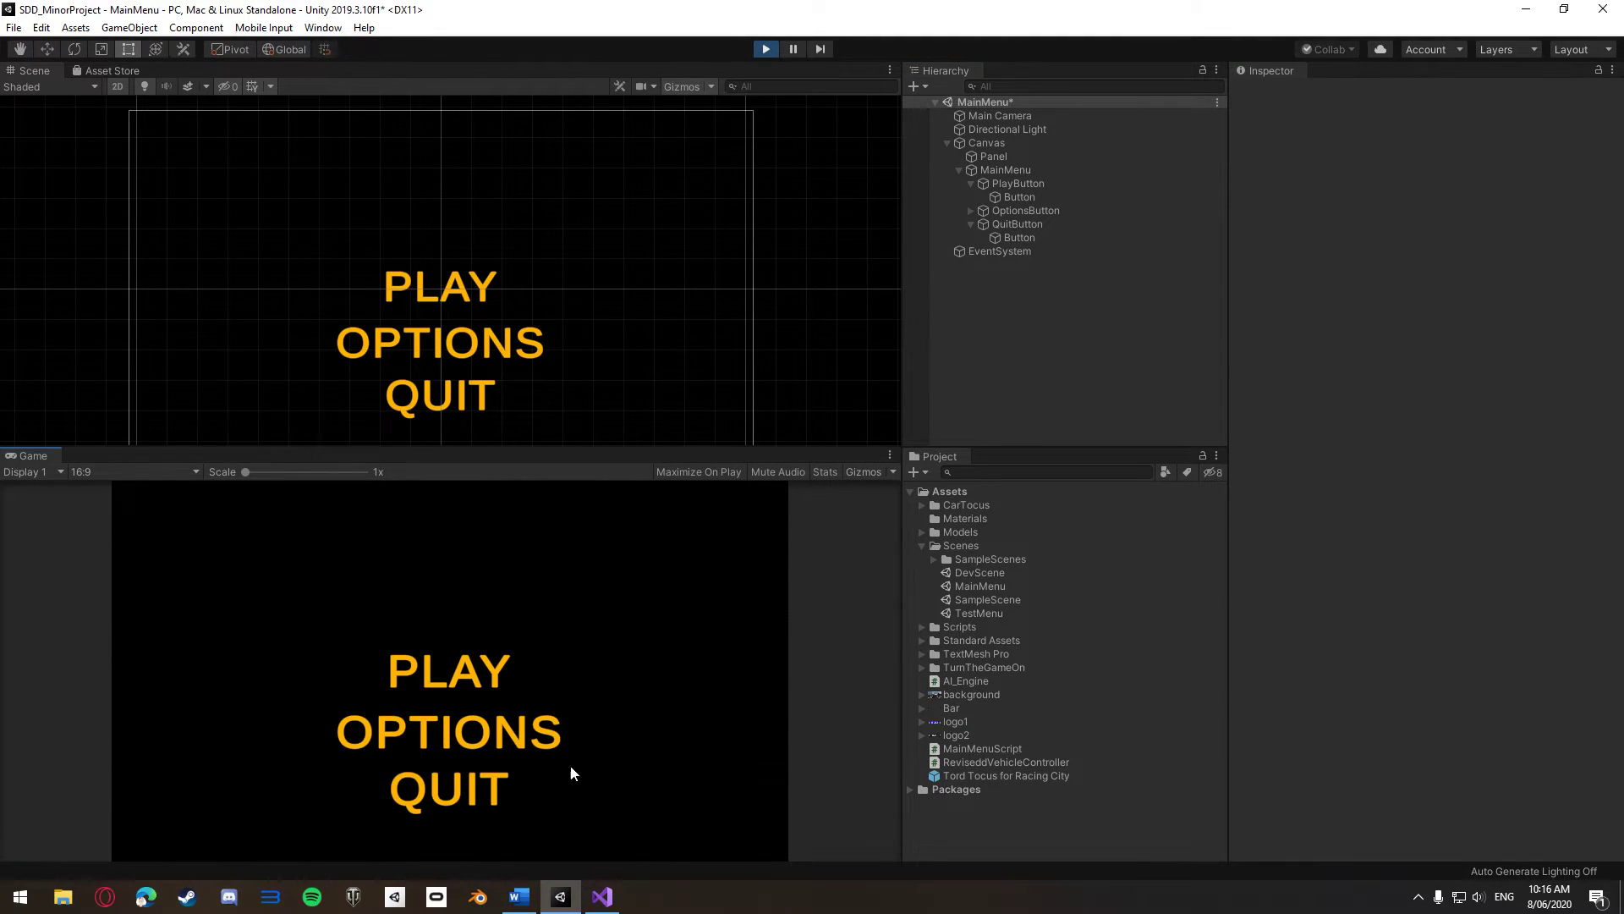
pyautogui.click(503, 789)
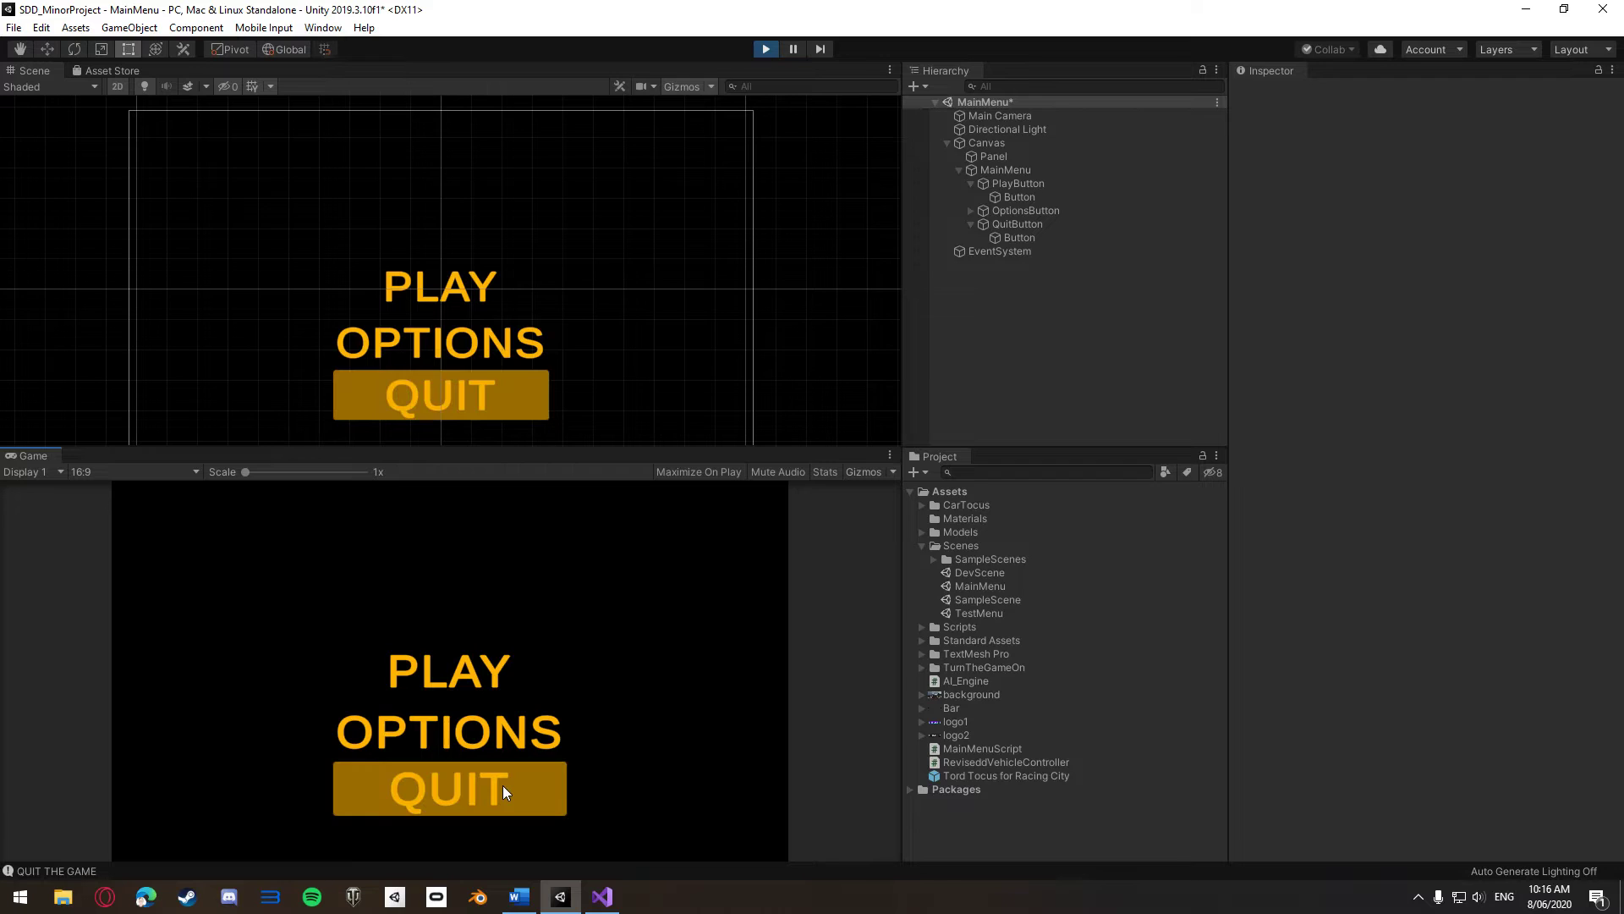
pyautogui.click(59, 869)
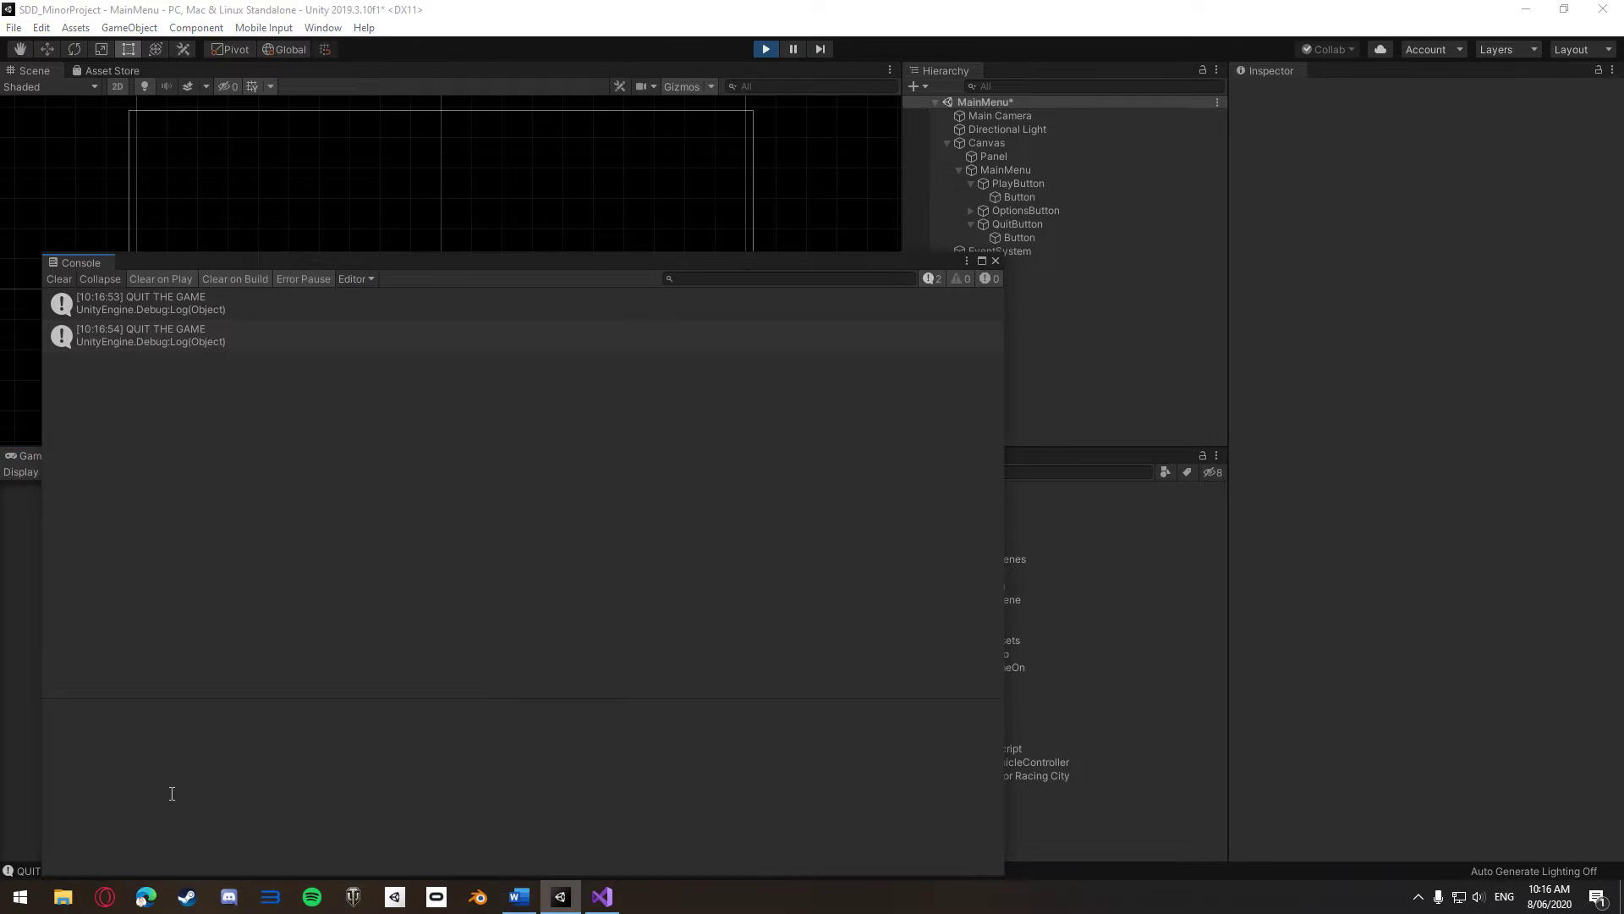
pyautogui.click(994, 262)
# Test the PLAY button in the running menu, drive the car around DevScene, and stop the game
pyautogui.click(727, 697)
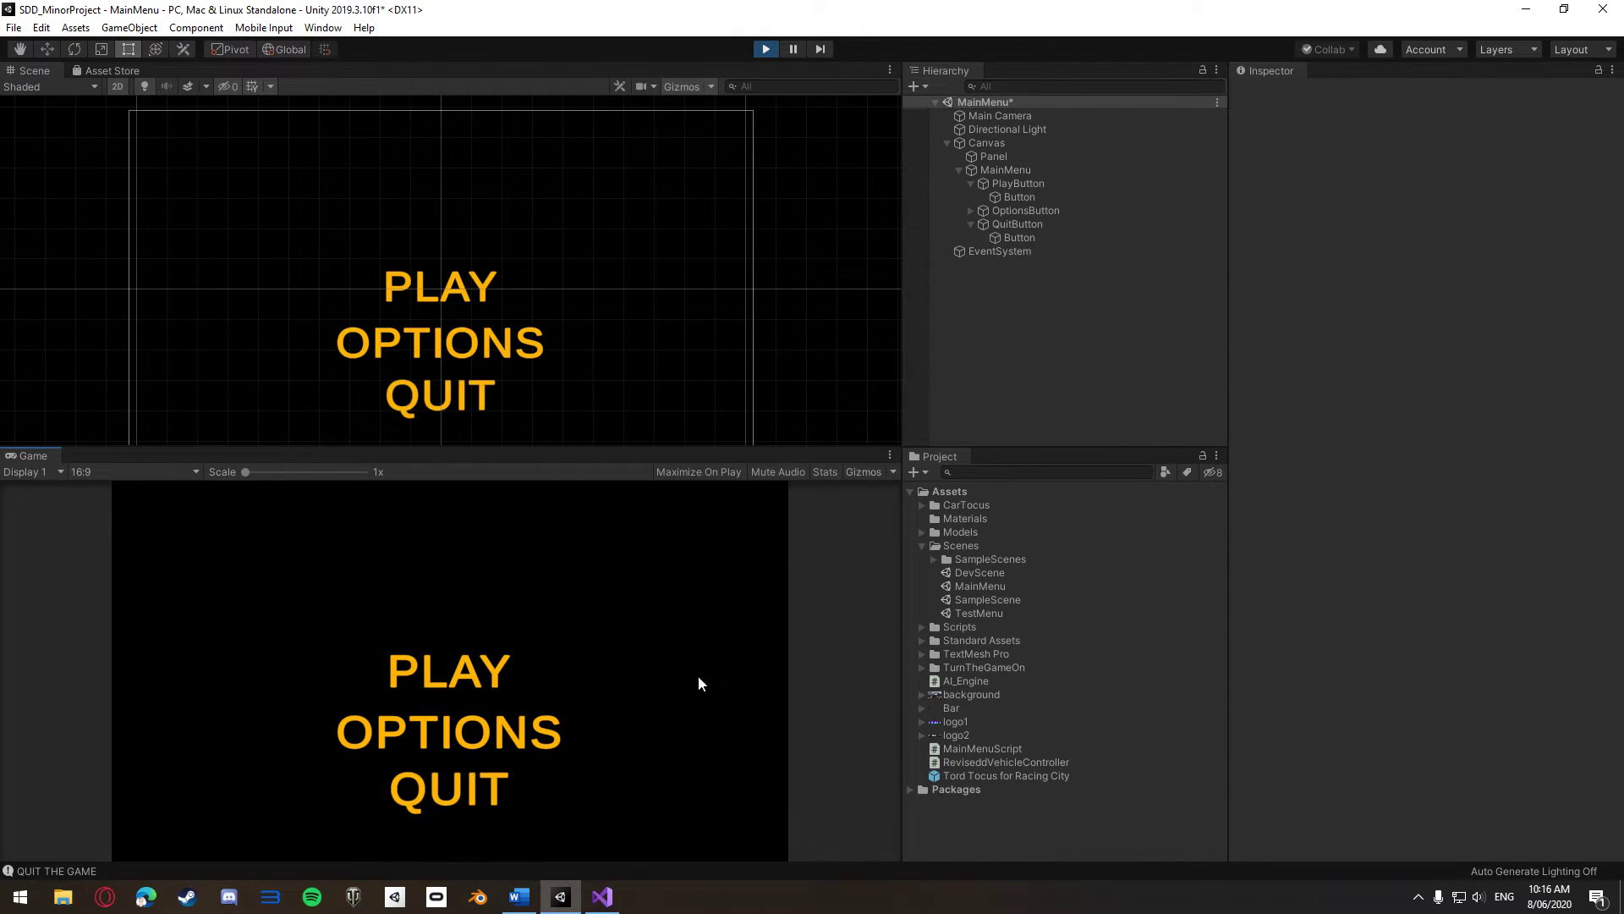
pyautogui.click(571, 631)
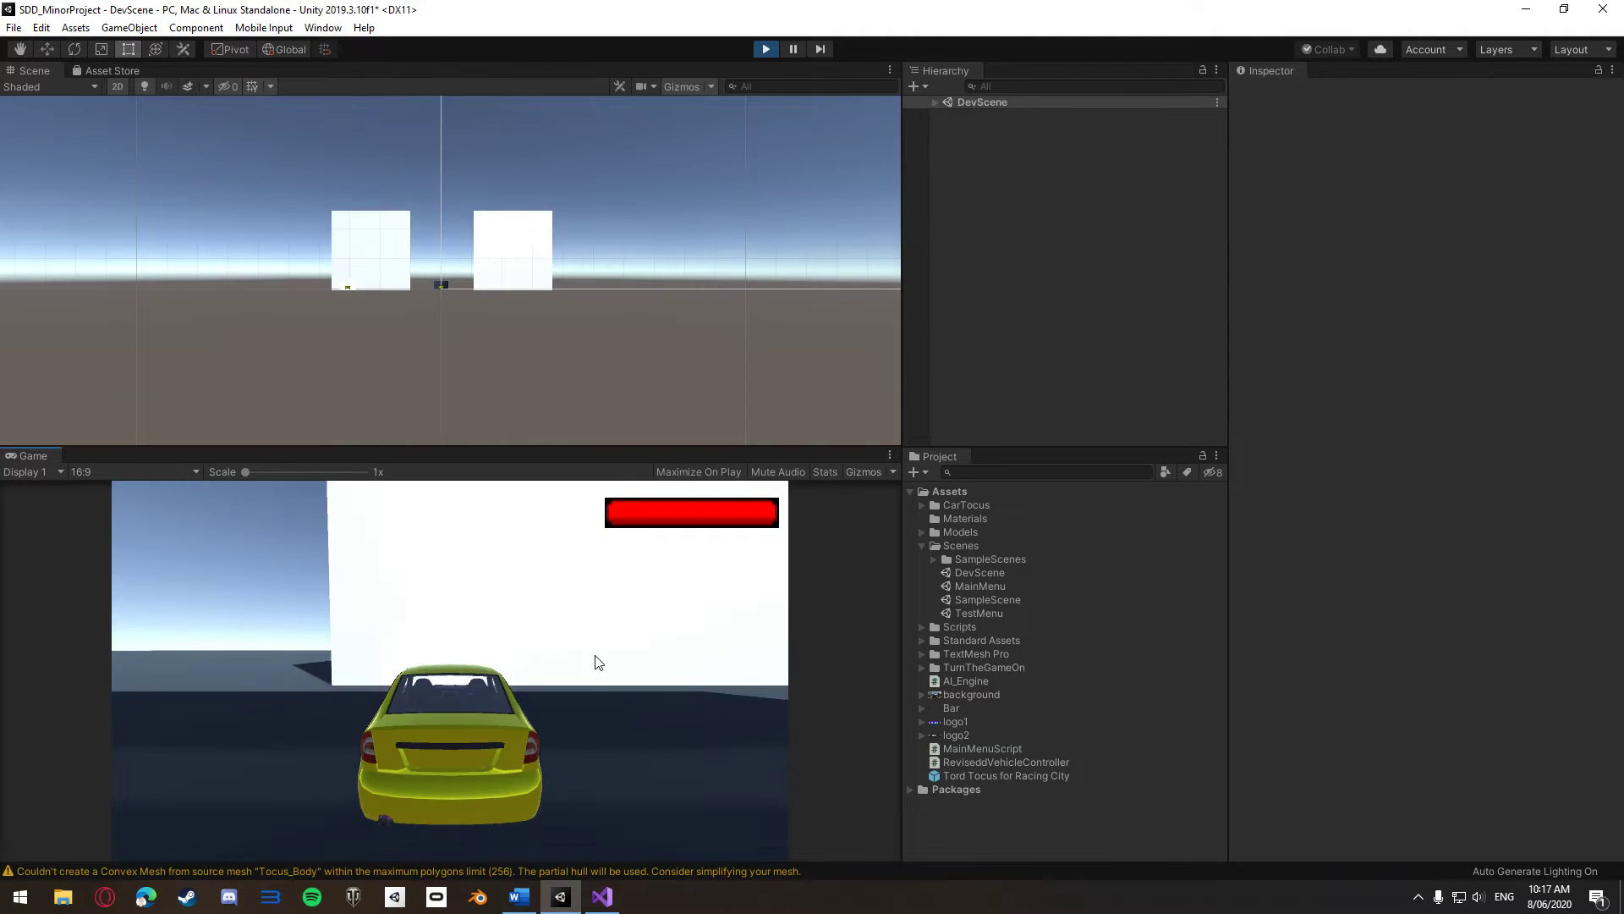
pyautogui.press('w')
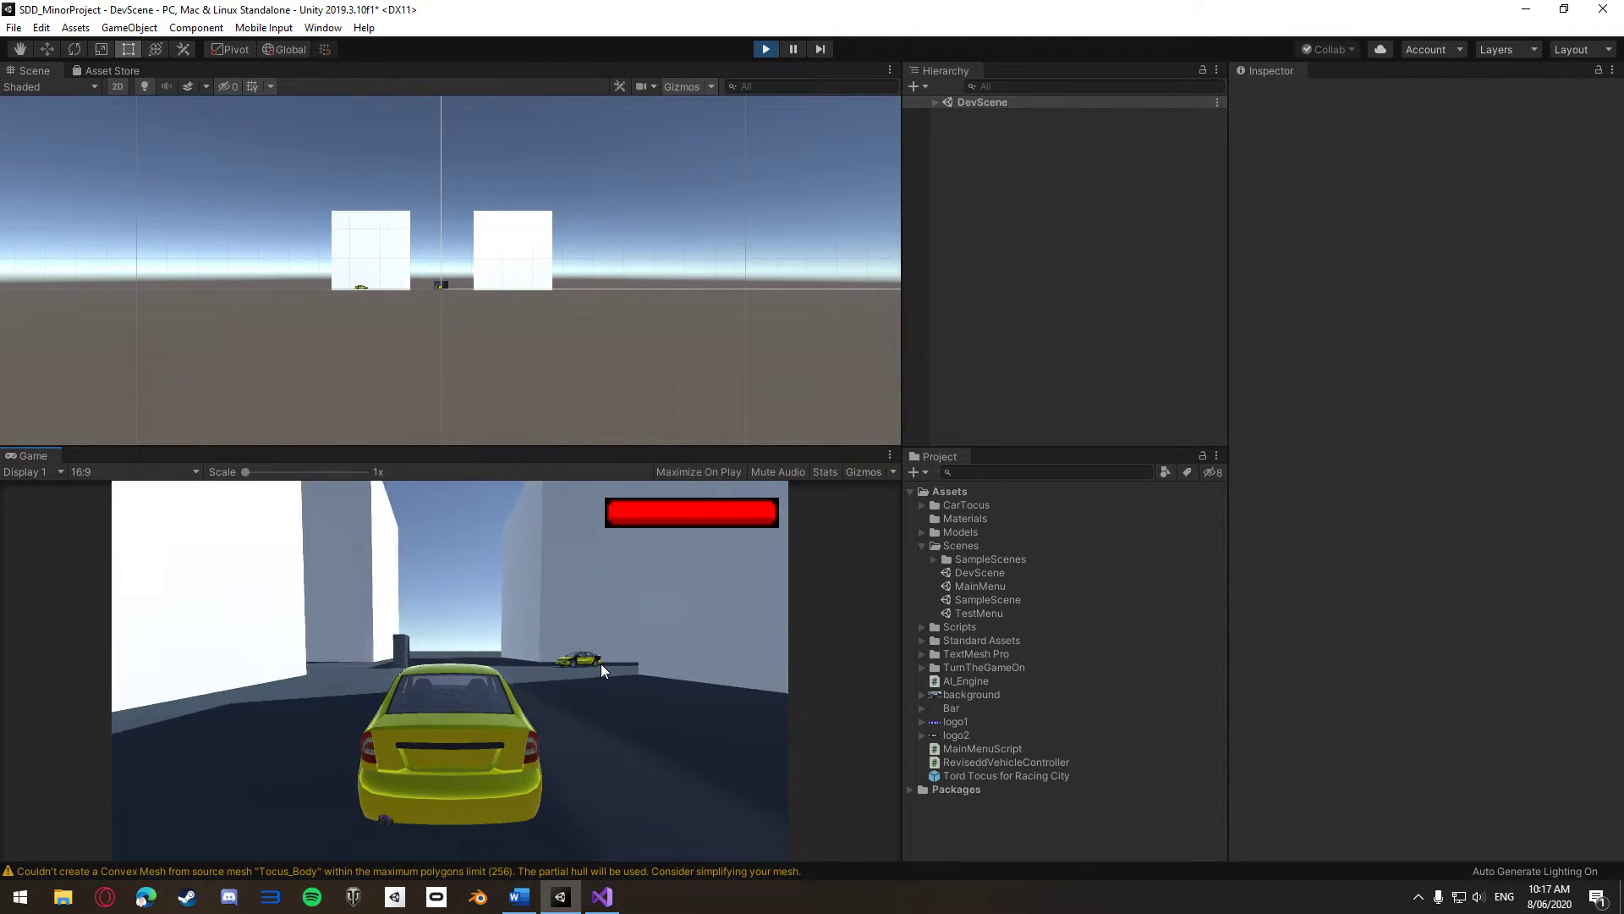
pyautogui.press('a')
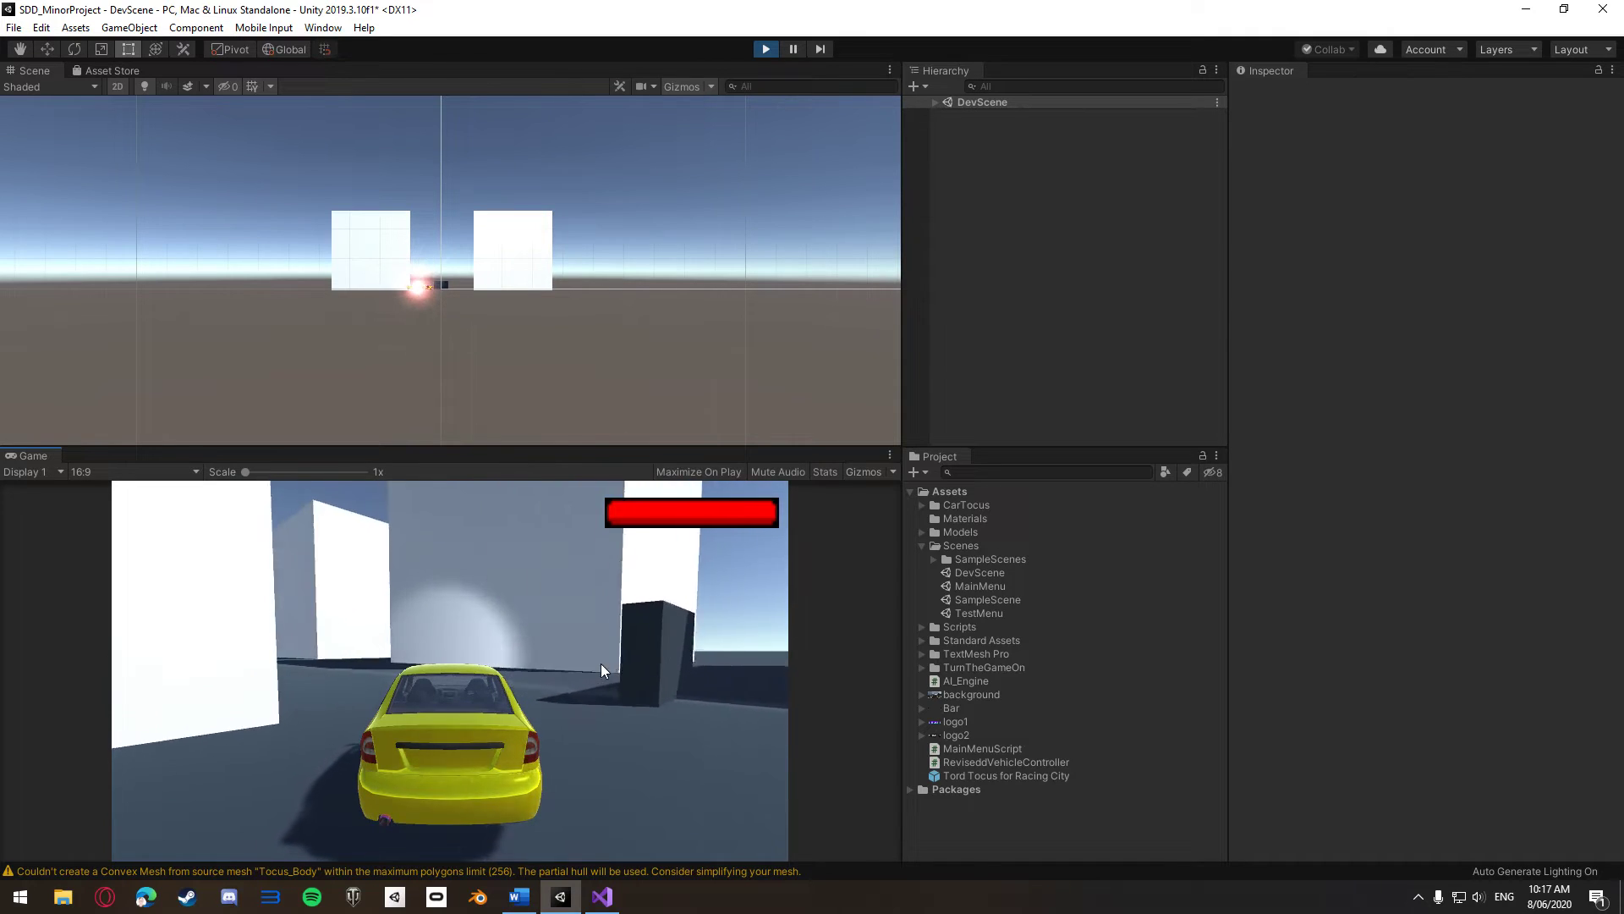
pyautogui.press('w')
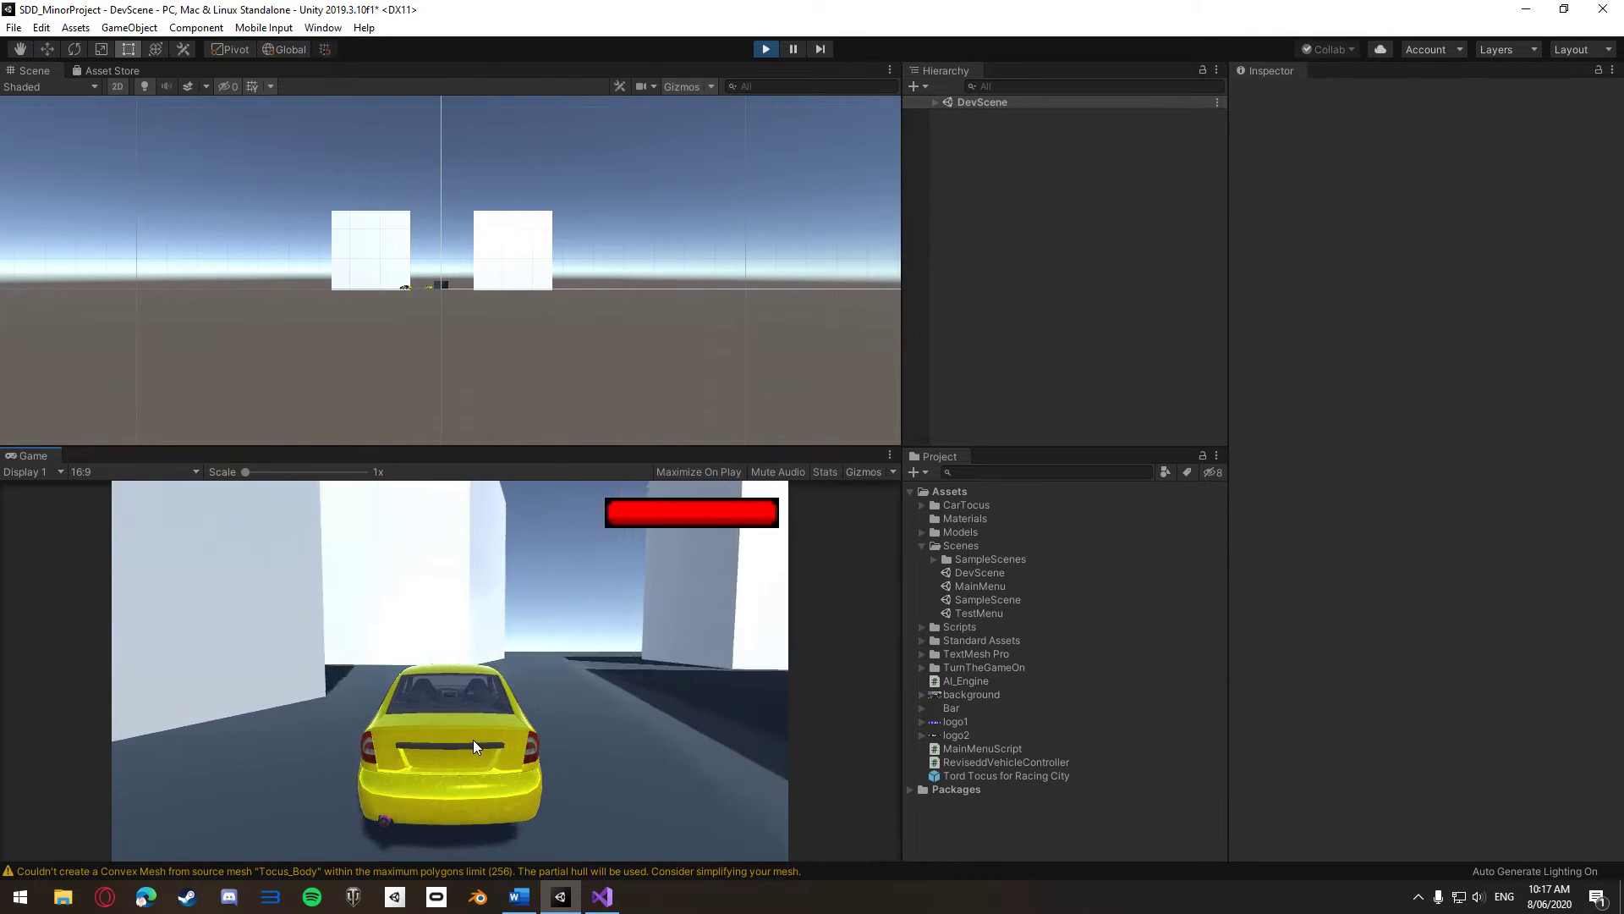
pyautogui.press('a')
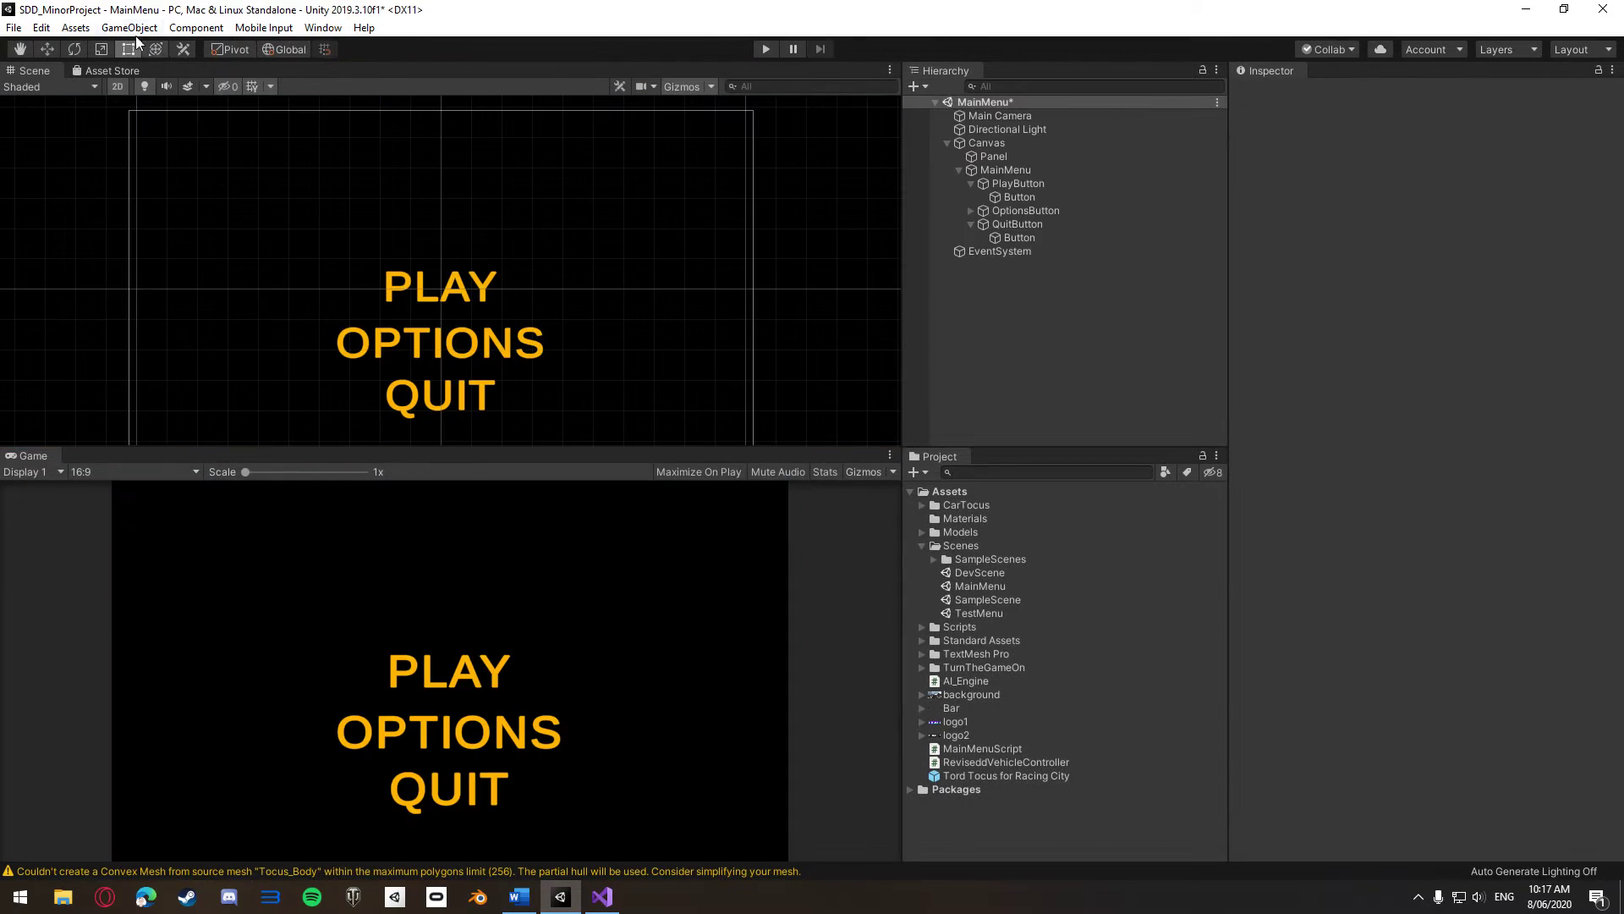
# Review the list of scenes in the Build Settings and close the window
pyautogui.click(14, 27)
pyautogui.click(63, 196)
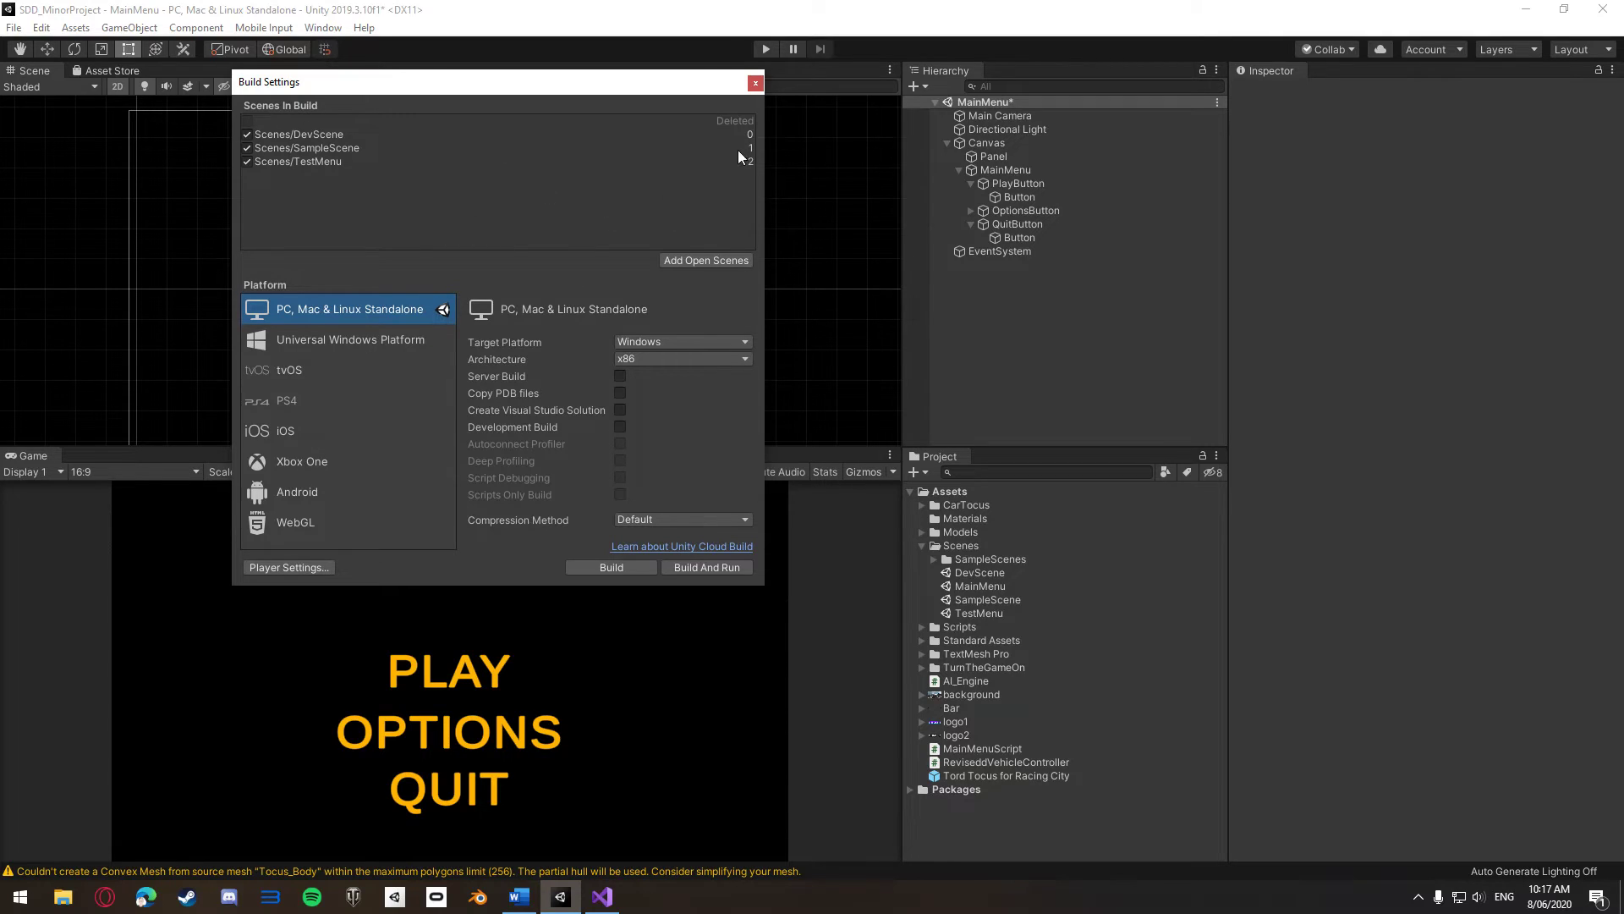
pyautogui.click(751, 89)
# Duplicate the MainMenu object under Canvas and rename the copy as OptionsMenu
pyautogui.click(971, 184)
pyautogui.click(971, 210)
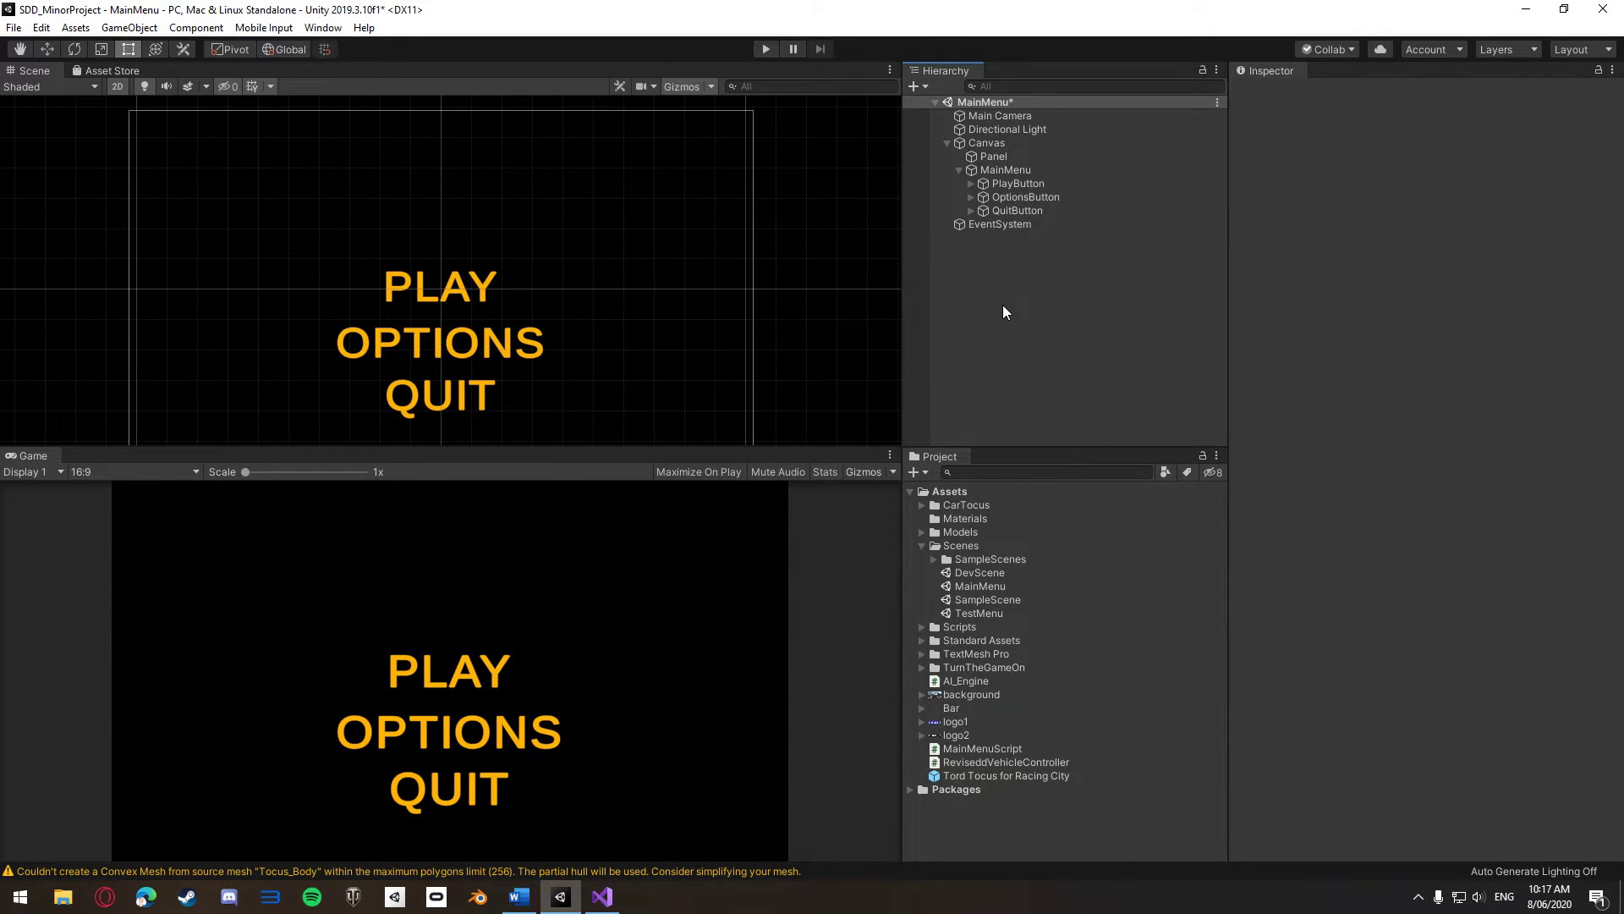
pyautogui.click(958, 169)
pyautogui.click(997, 171)
pyautogui.hotkey('ctrl', 'd')
pyautogui.click(1371, 94)
pyautogui.write('OptionsMenu')
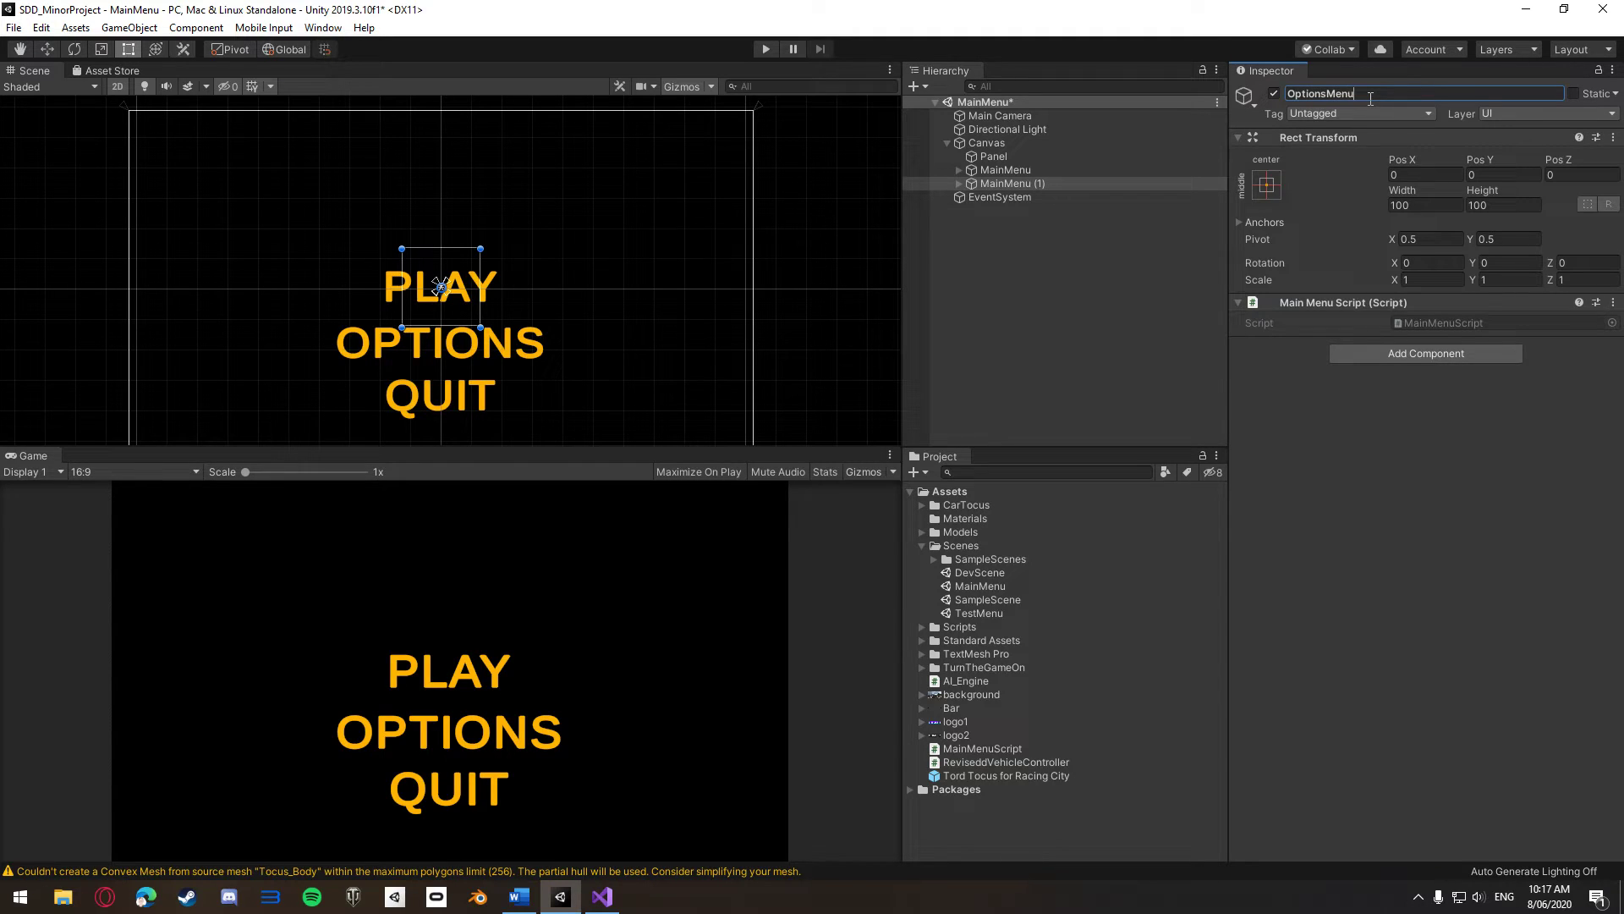
pyautogui.press('Return')
# Remove the Main Menu Script component from OptionsMenu and deactivate the MainMenu object
pyautogui.click(1613, 302)
pyautogui.click(1489, 347)
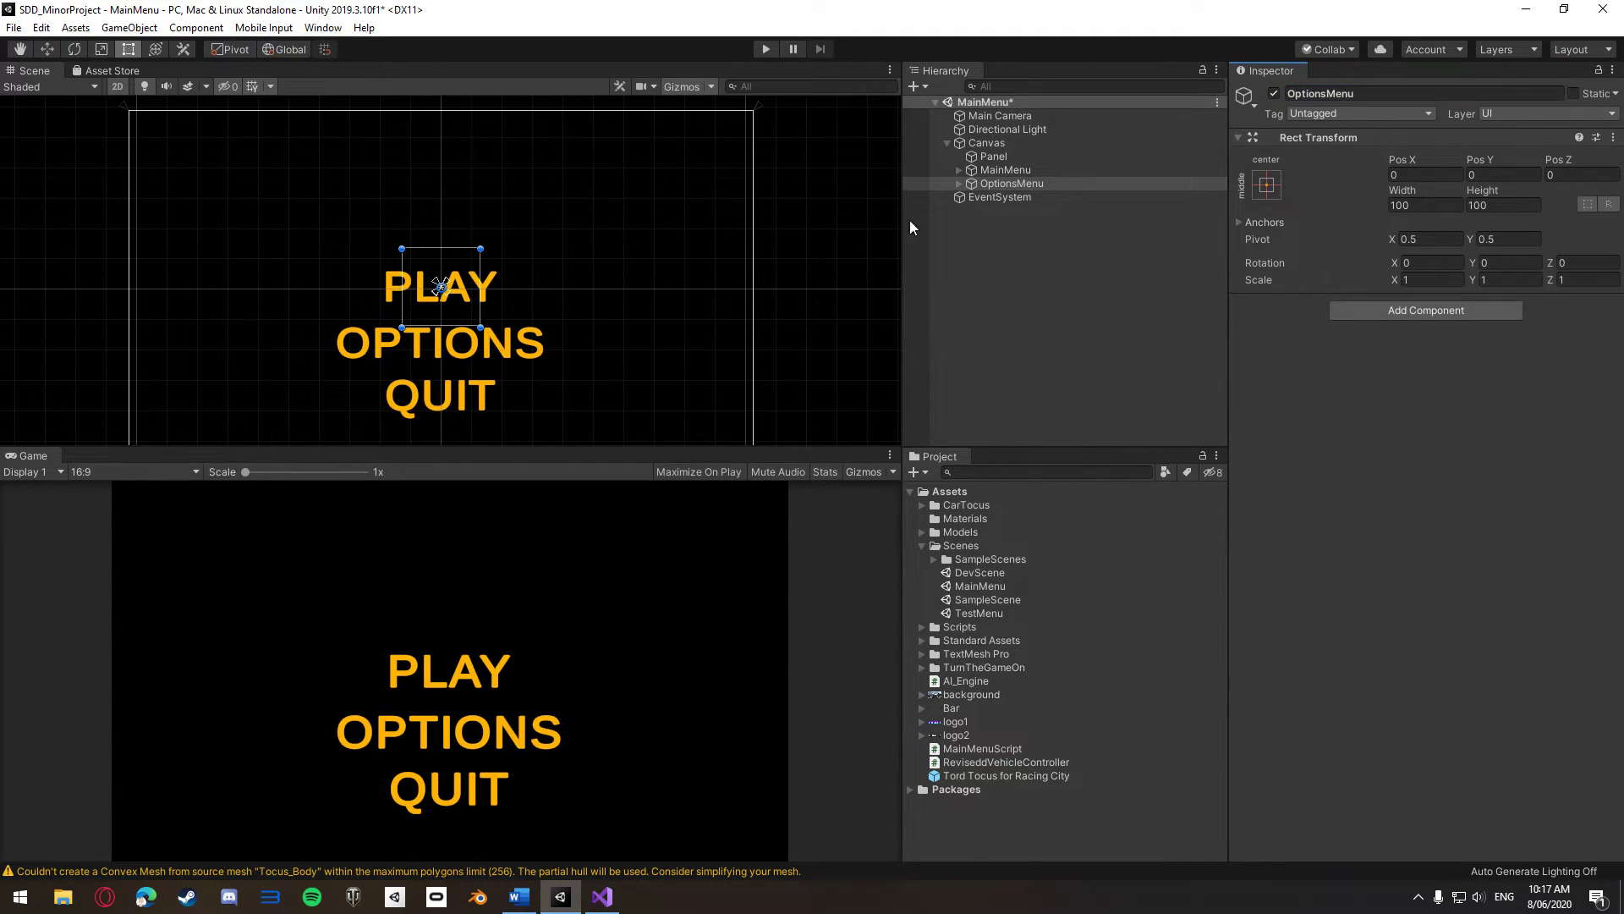
pyautogui.click(956, 184)
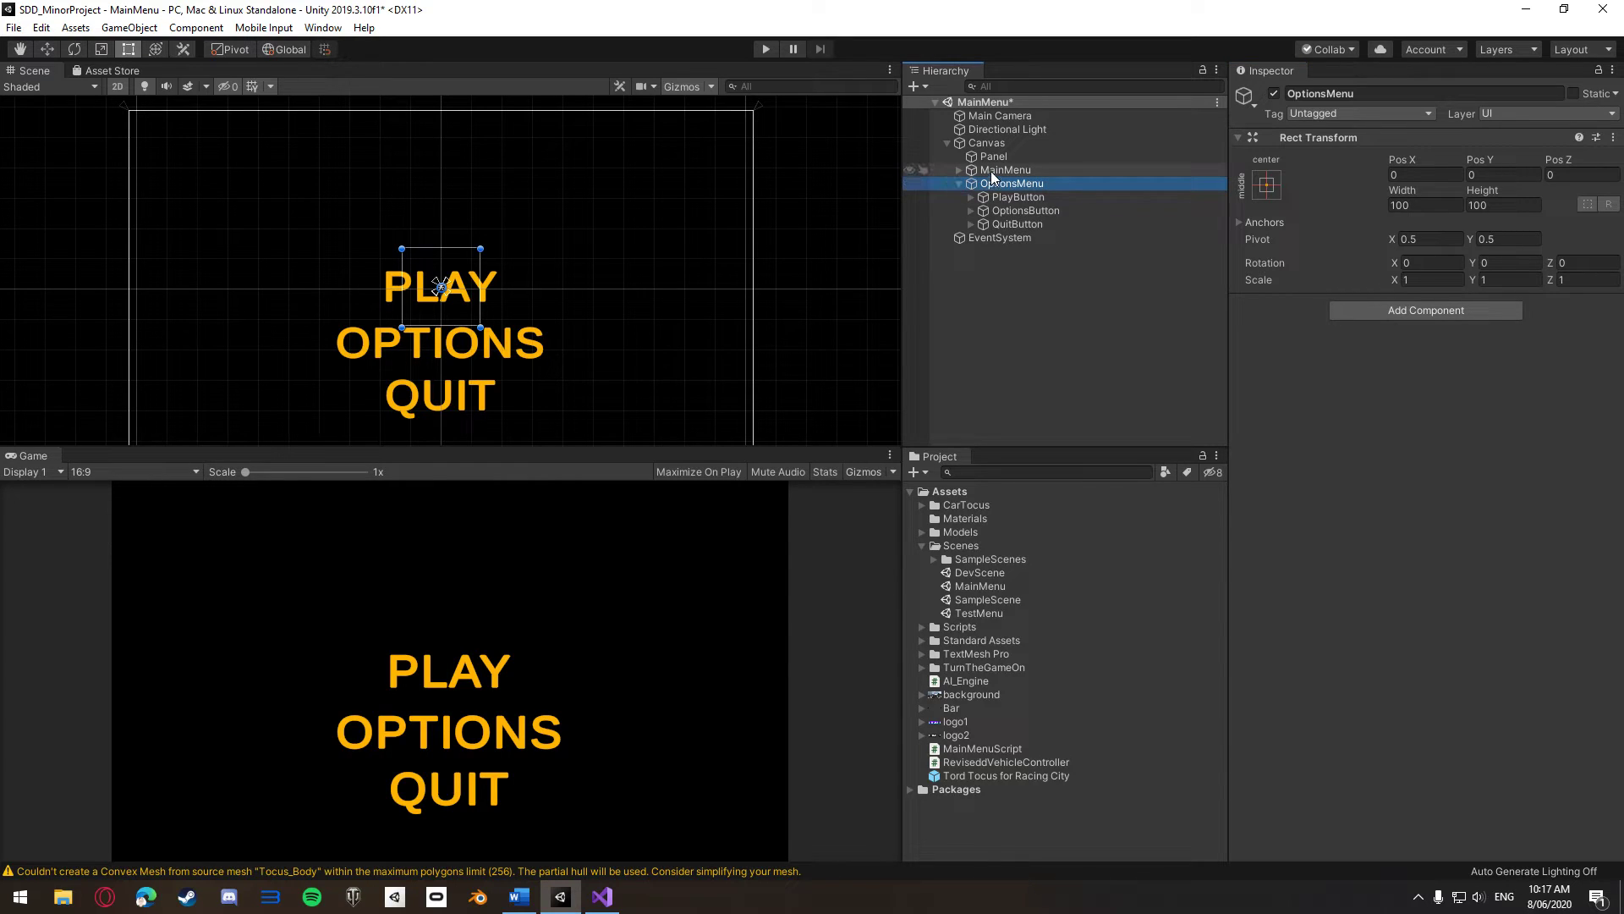
pyautogui.click(991, 171)
pyautogui.click(1273, 94)
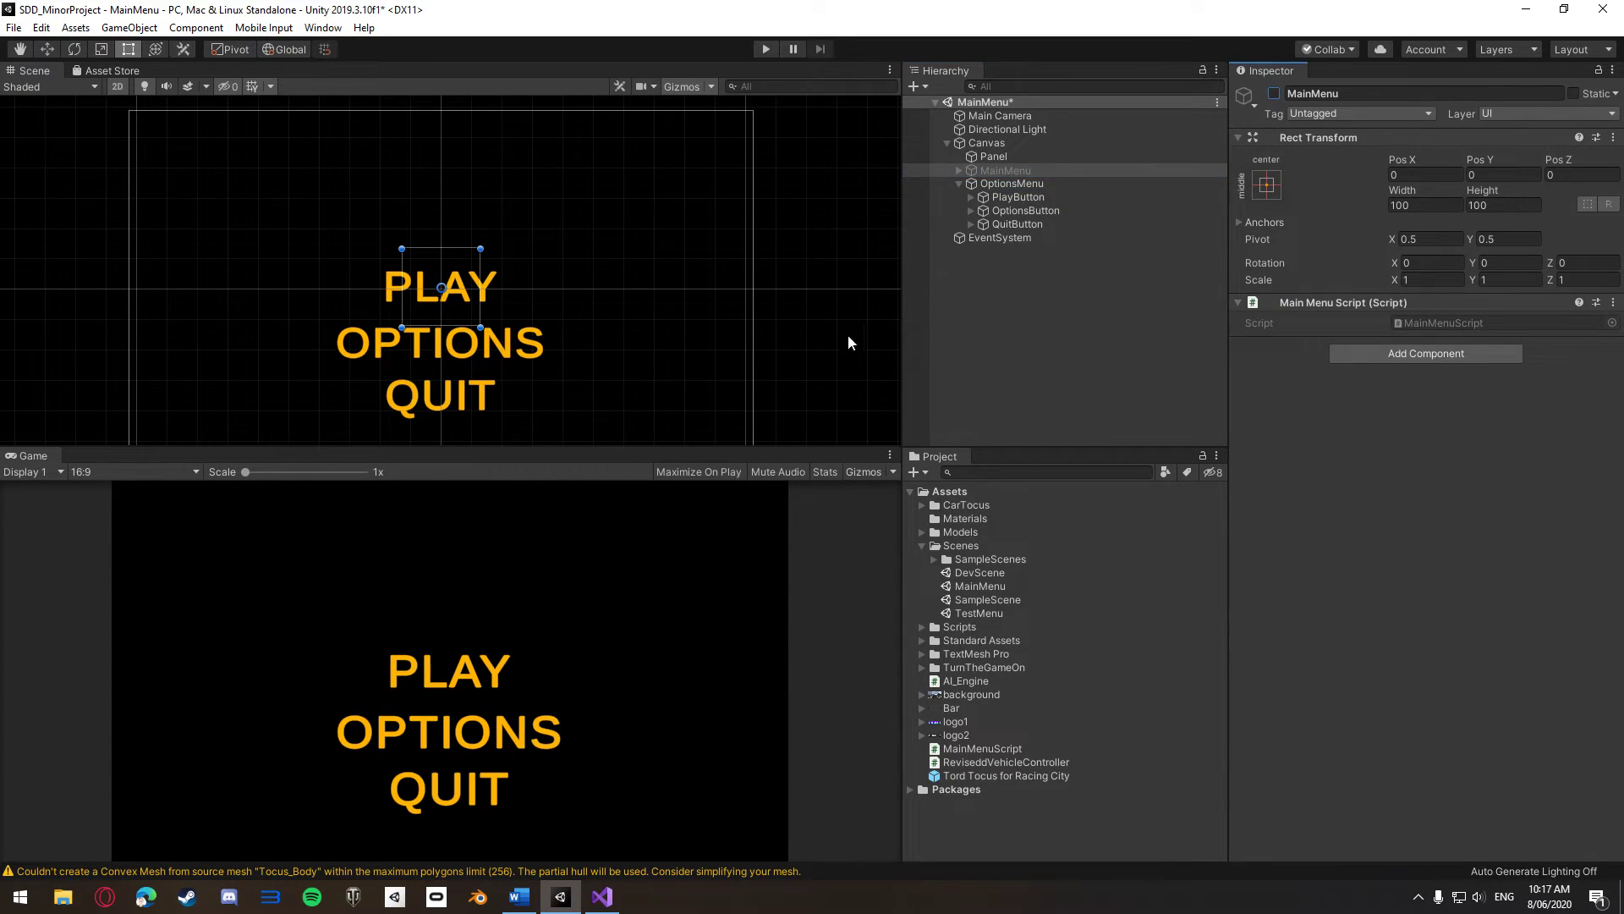
# Delete PlayButton and the Button child of OptionsButton from OptionsMenu
pyautogui.click(1027, 183)
pyautogui.click(1022, 196)
pyautogui.rightClick(1022, 197)
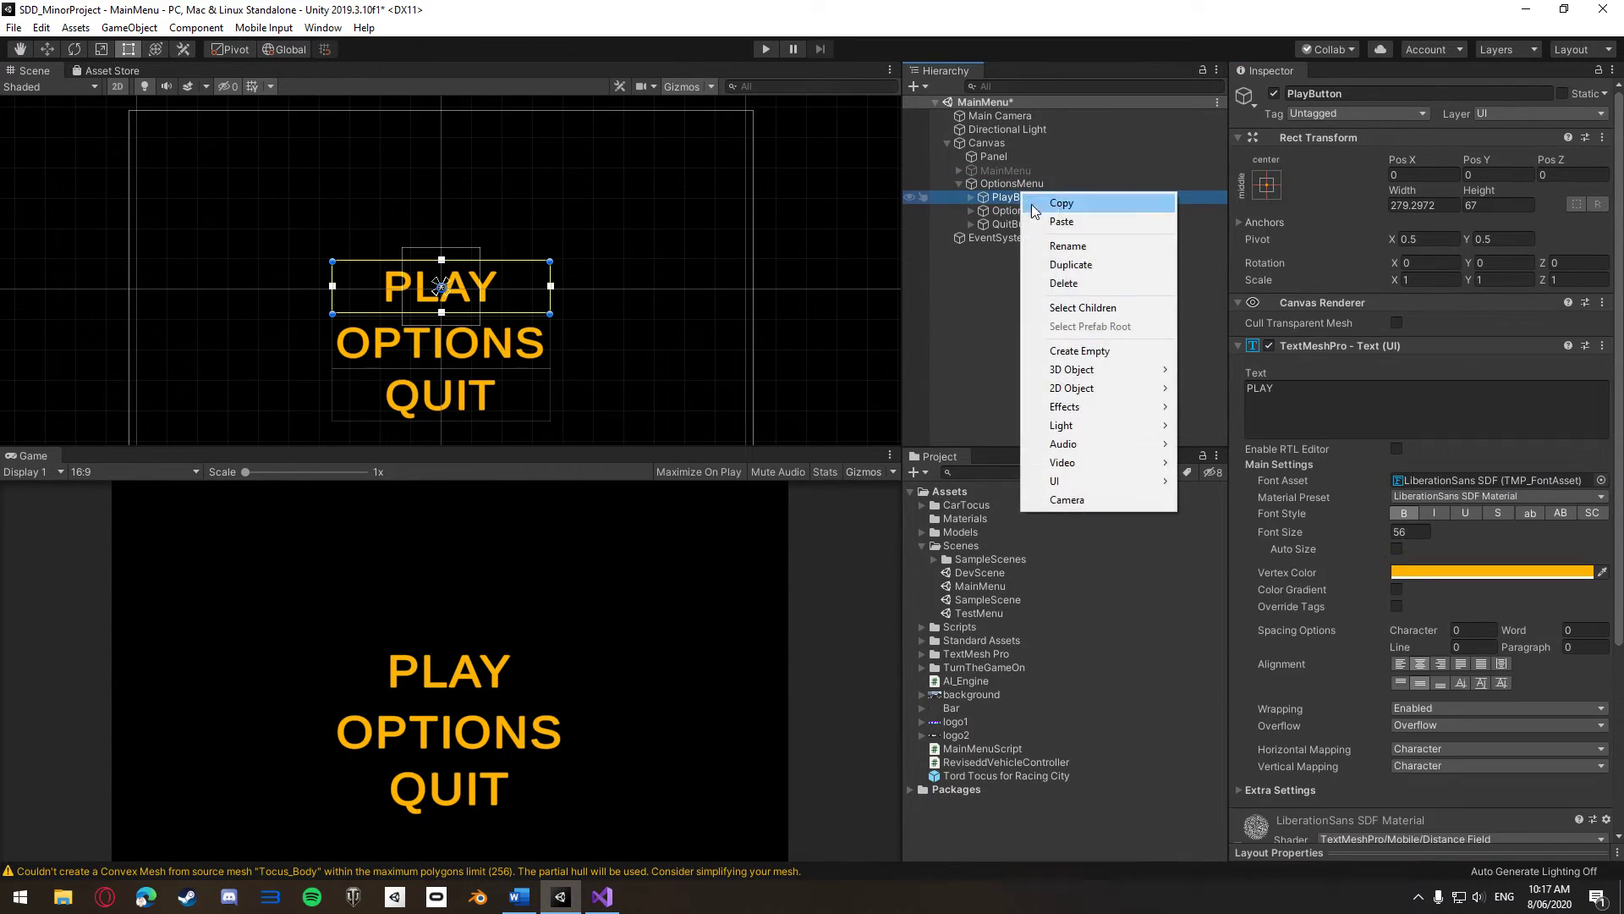
pyautogui.click(1053, 278)
pyautogui.click(1006, 200)
pyautogui.click(972, 197)
pyautogui.click(1005, 211)
pyautogui.rightClick(1005, 211)
pyautogui.click(1054, 296)
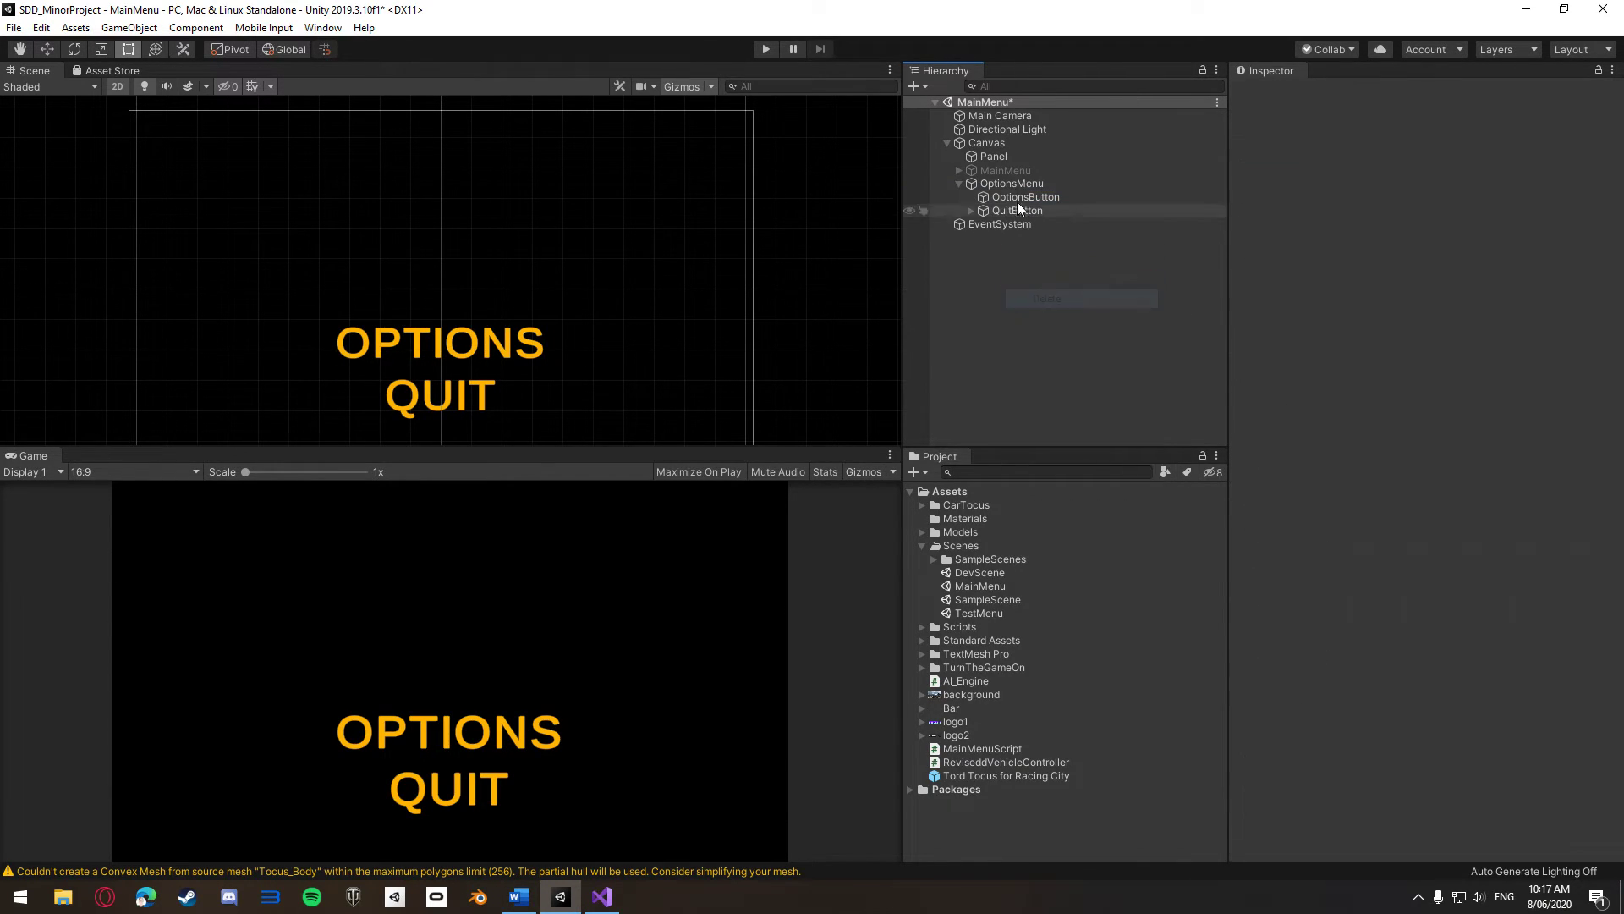
# Rename the OptionsButton object inside OptionsMenu as OptionsText
pyautogui.click(1025, 197)
pyautogui.click(1387, 94)
pyautogui.click(1386, 94)
pyautogui.write('OptionsText')
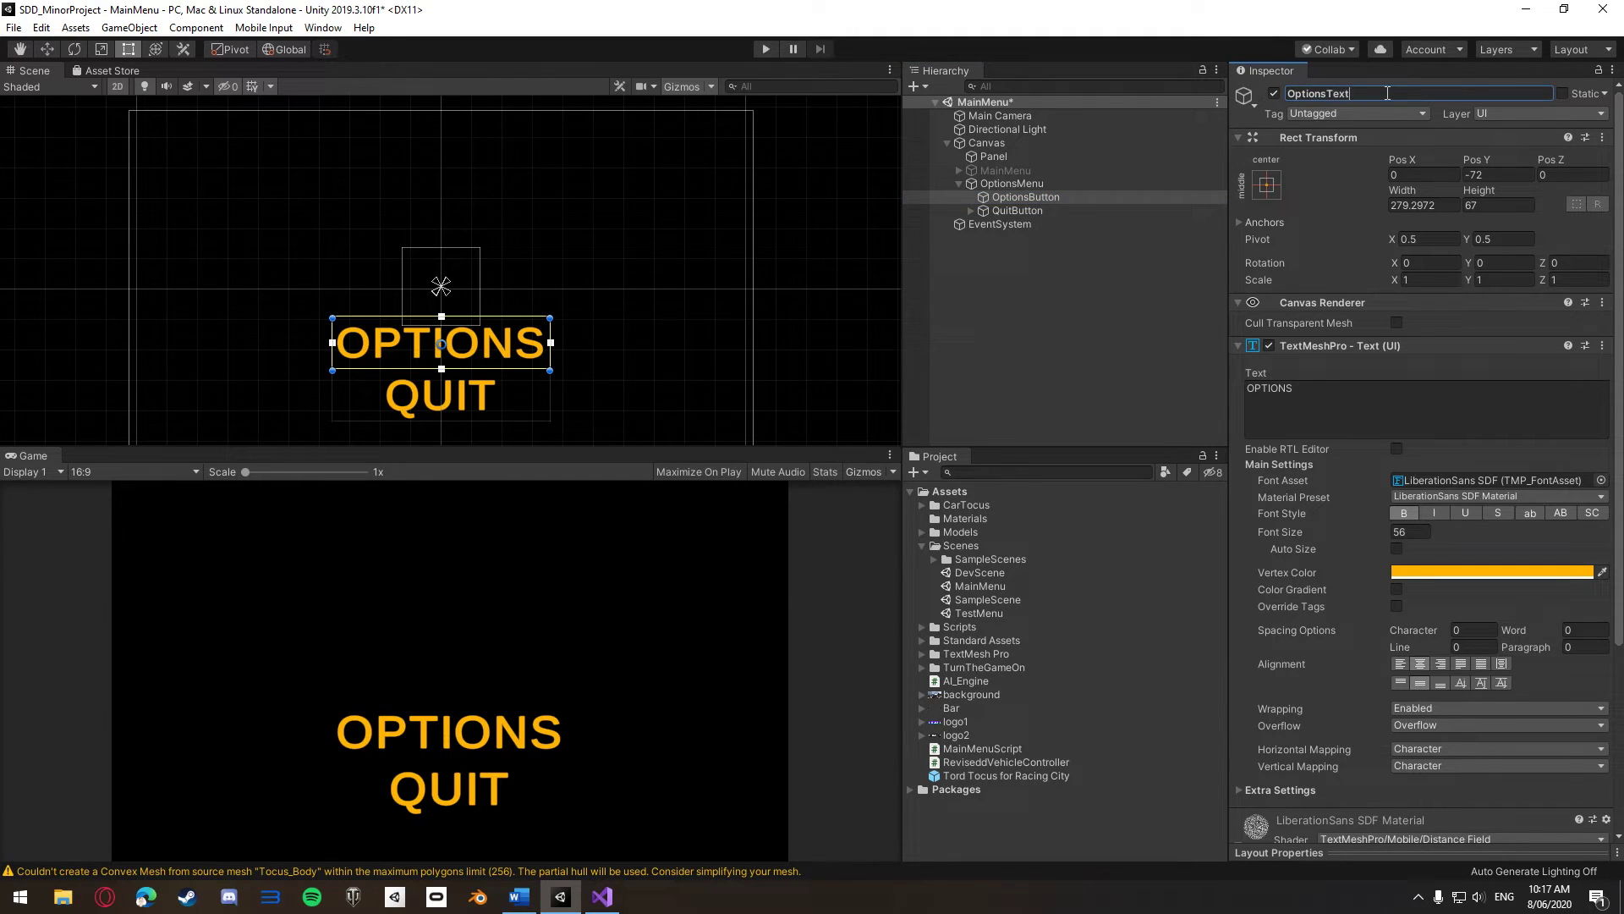
# Rename the QuitButton object inside OptionsMenu as ReturnButton and inspect its child Button
pyautogui.click(1003, 210)
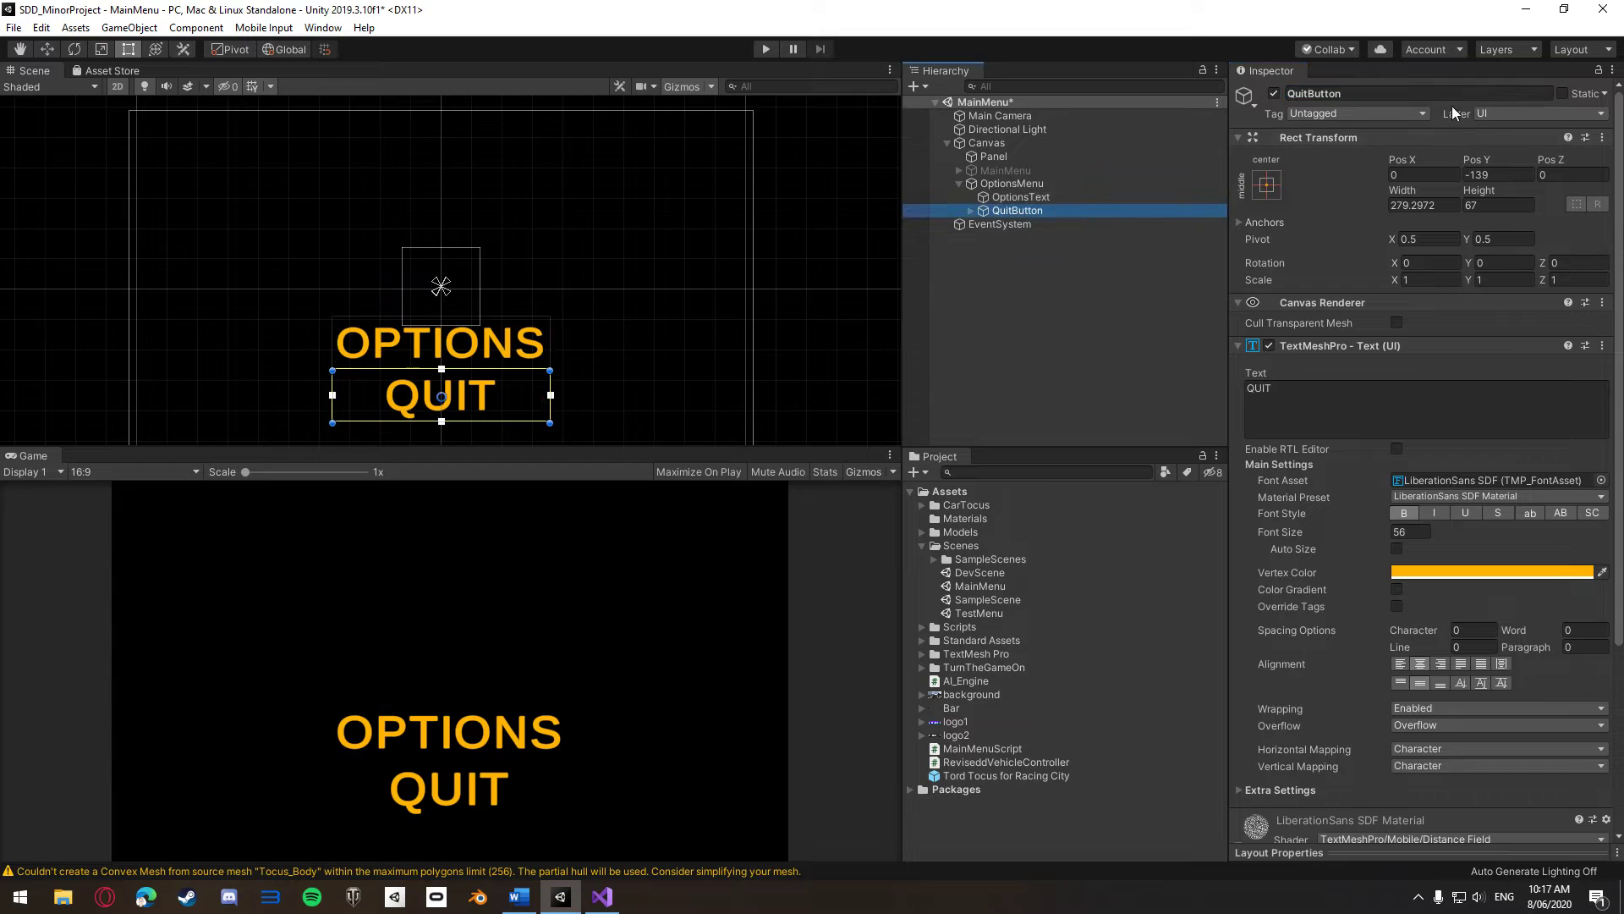
pyautogui.click(1383, 95)
pyautogui.write('Rer')
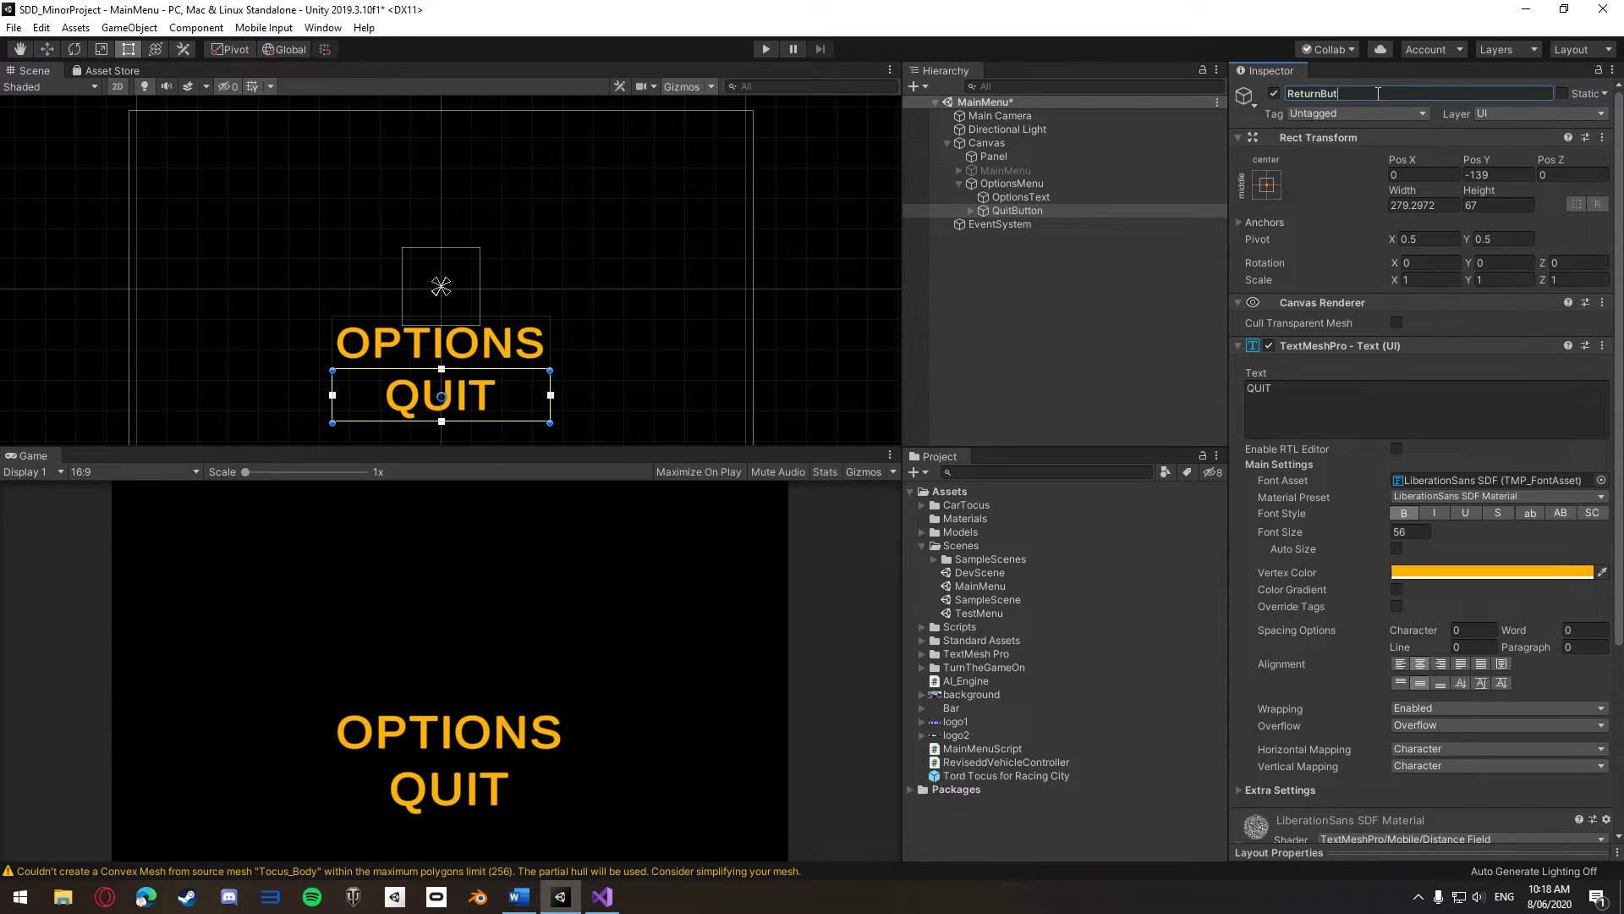
pyautogui.press('Return')
pyautogui.click(971, 210)
pyautogui.click(1024, 224)
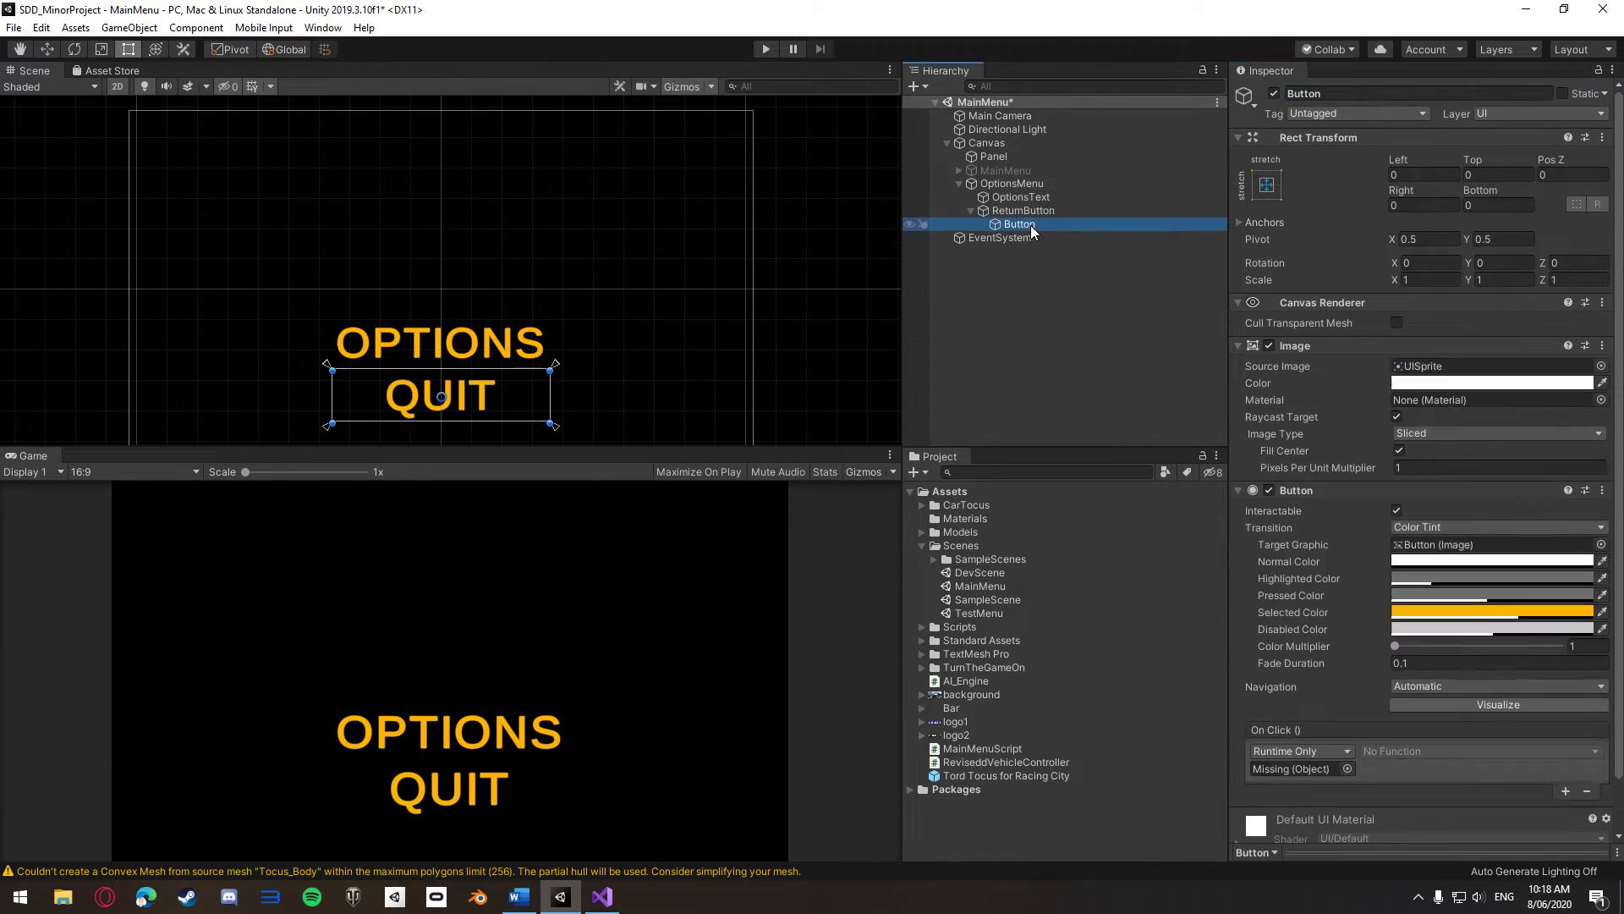
# Change ReturnButton's text to RETURN and set its font size to 30
pyautogui.click(1019, 210)
pyautogui.click(1332, 404)
pyautogui.write('RETURN')
pyautogui.click(1408, 532)
pyautogui.write('30')
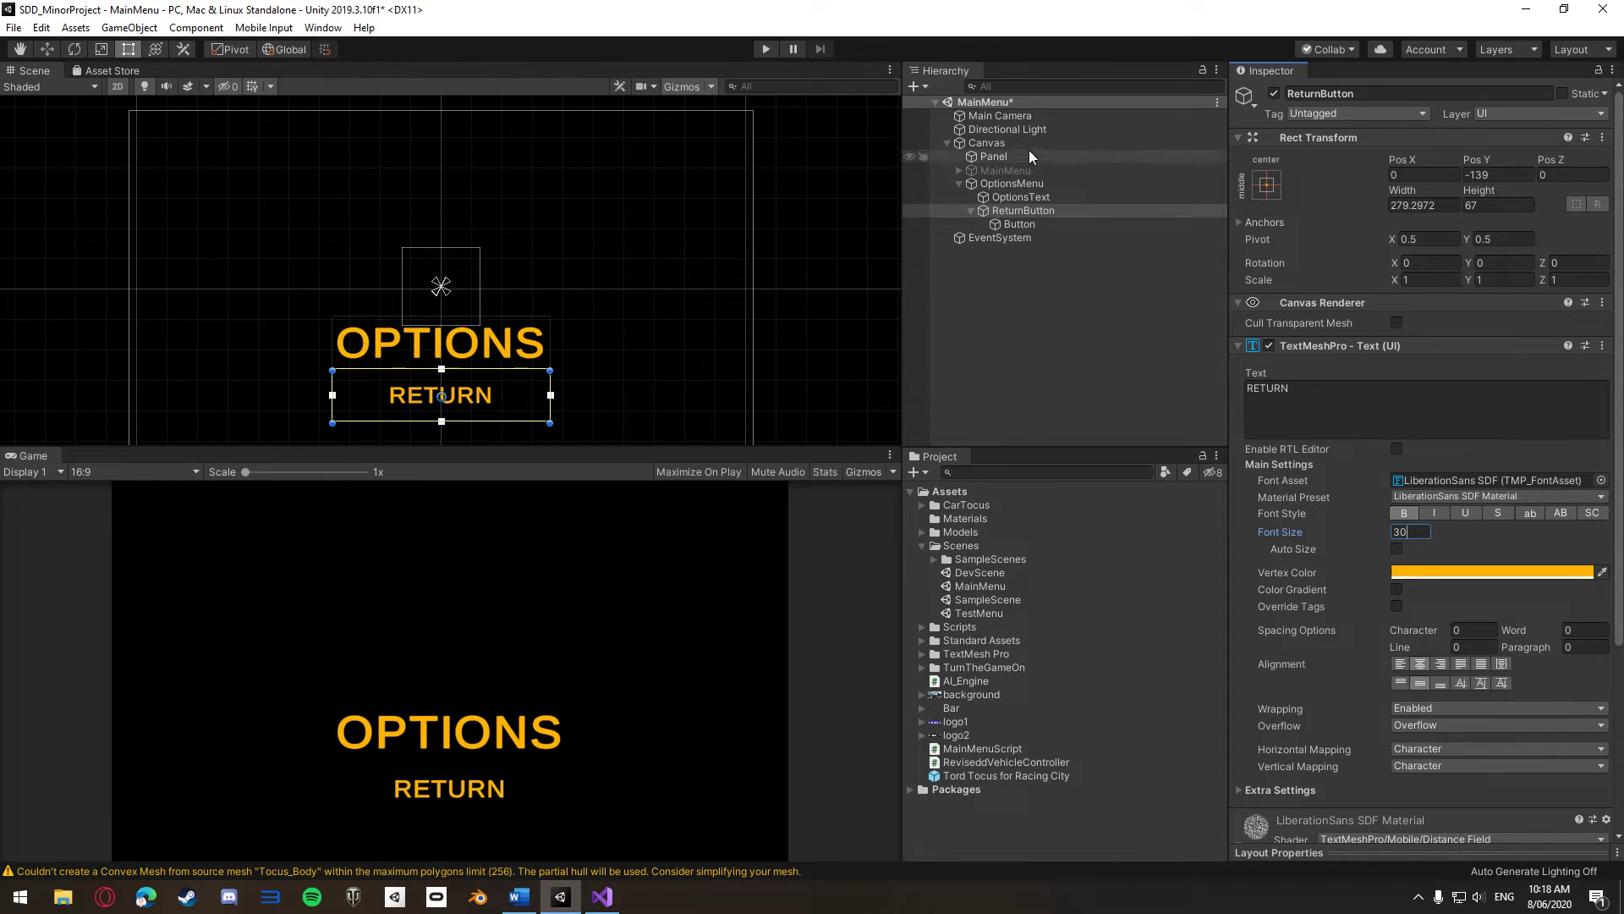
pyautogui.click(971, 211)
# Move the OPTIONS text of OptionsText straight up into the upper part of the canvas and deselect it
pyautogui.click(1002, 198)
pyautogui.moveTo(440, 342); pyautogui.dragTo(440, 201)
pyautogui.click(1098, 323)
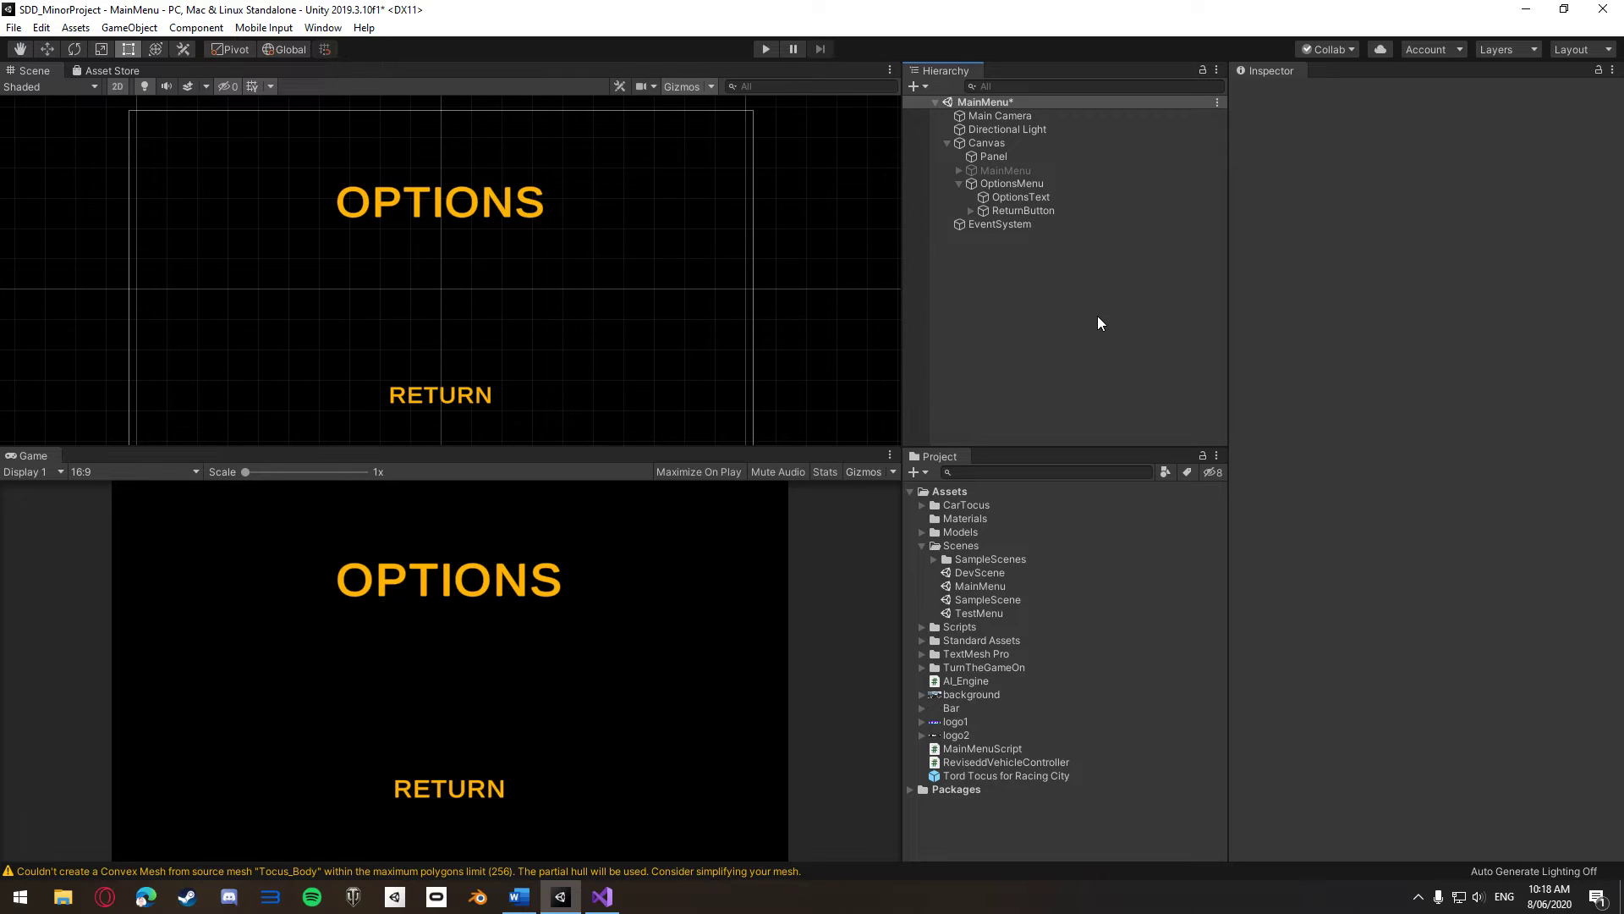
# Deactivate the OptionsMenu object and reactivate the MainMenu object
pyautogui.click(994, 183)
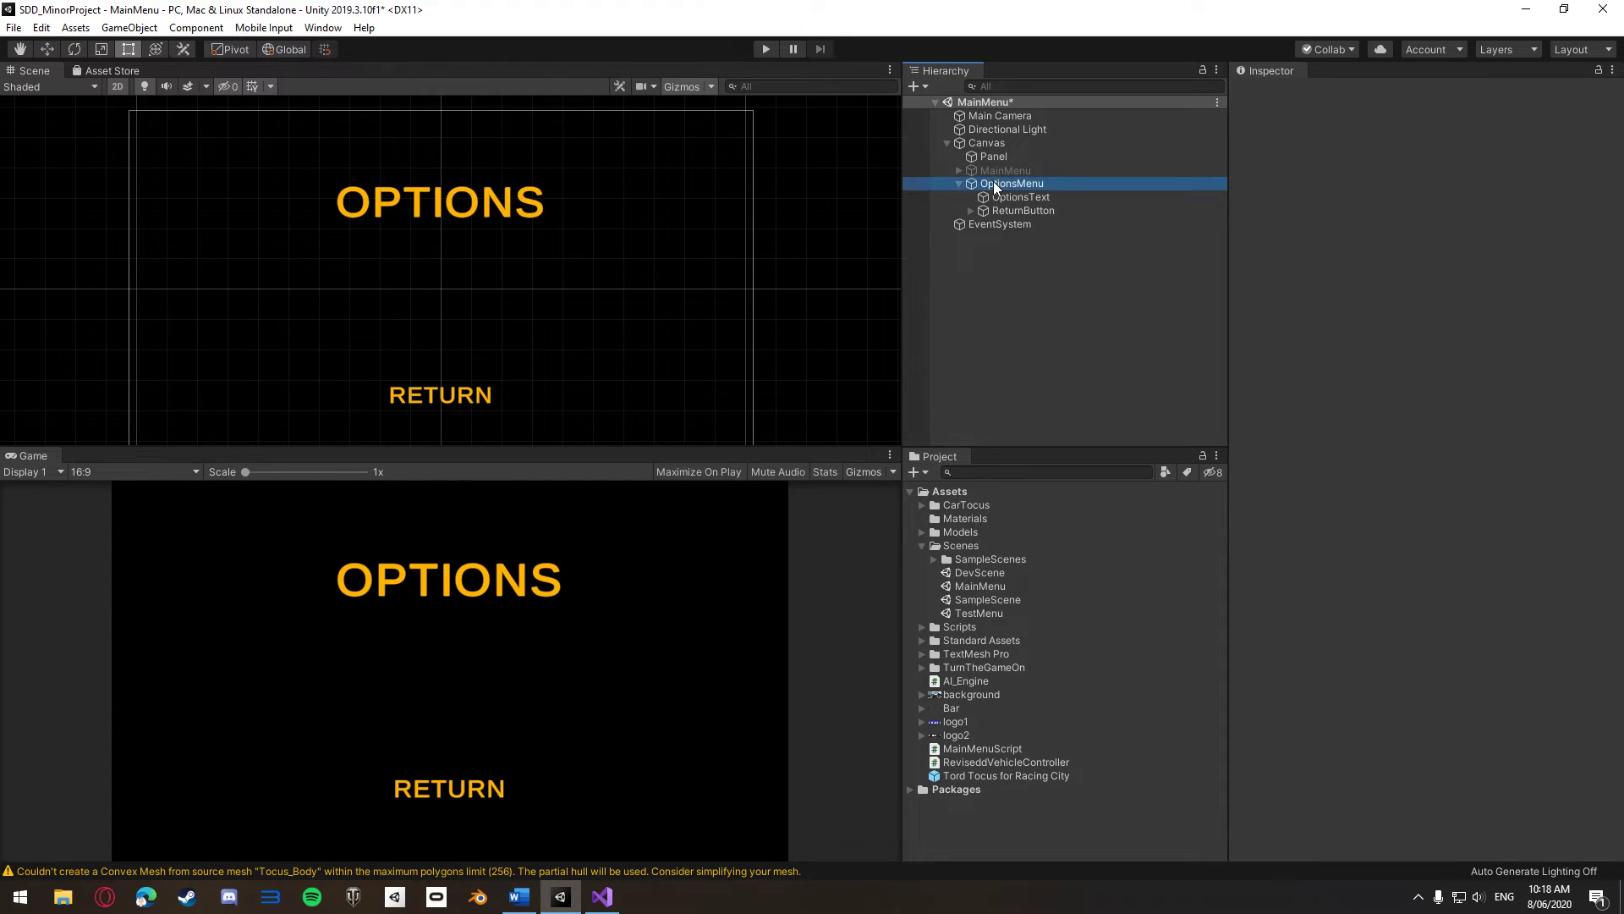
pyautogui.click(1274, 93)
pyautogui.click(1038, 168)
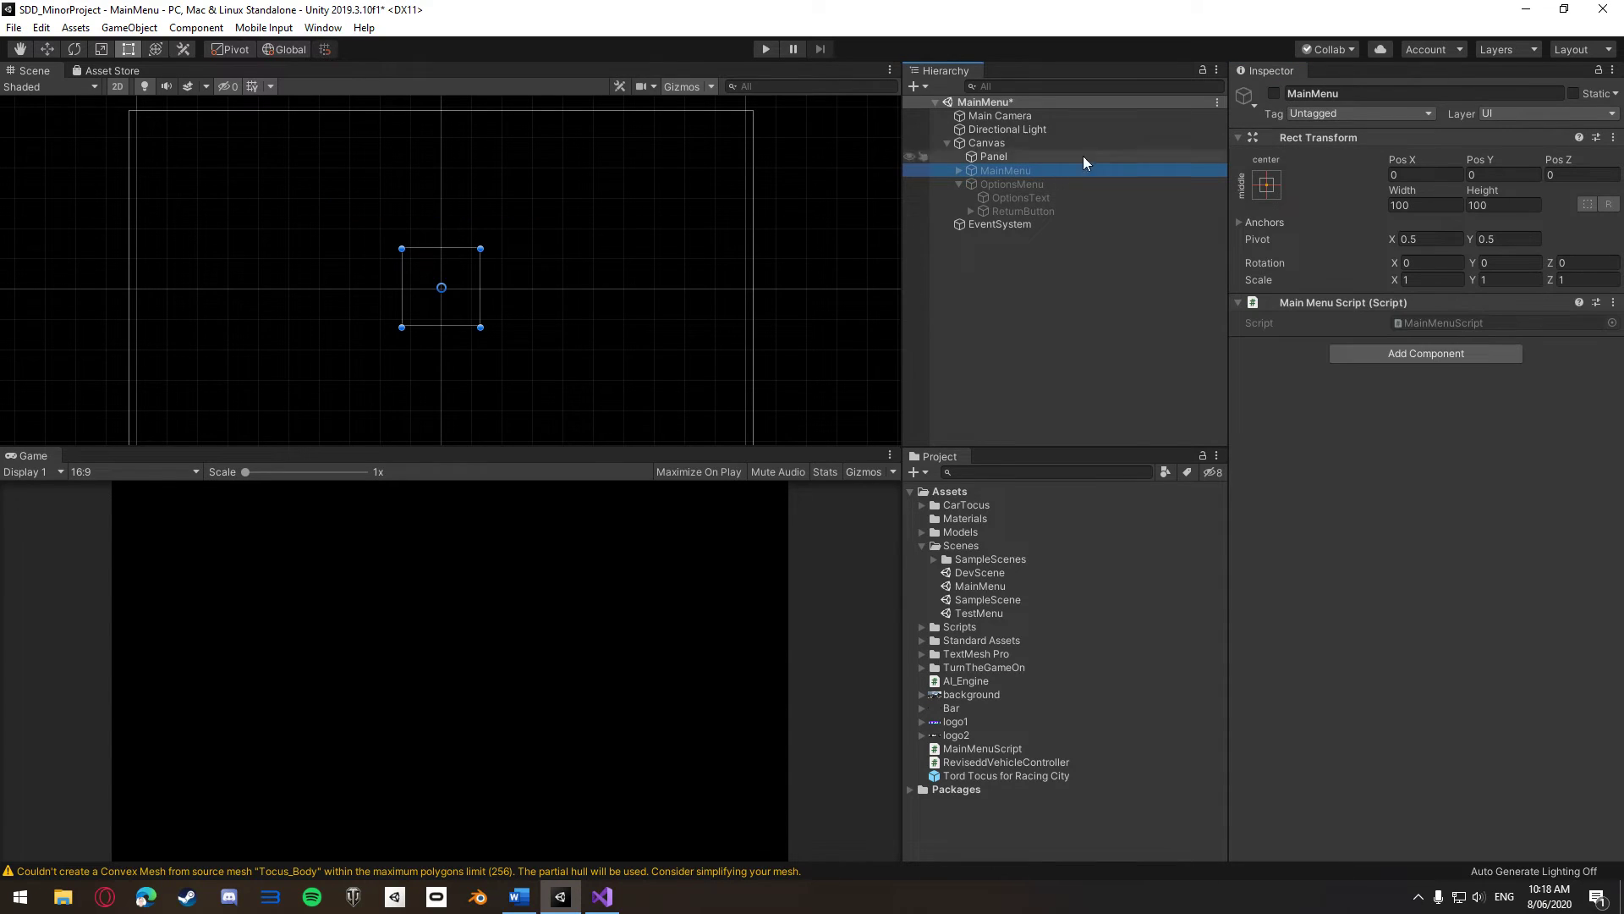
pyautogui.click(1274, 93)
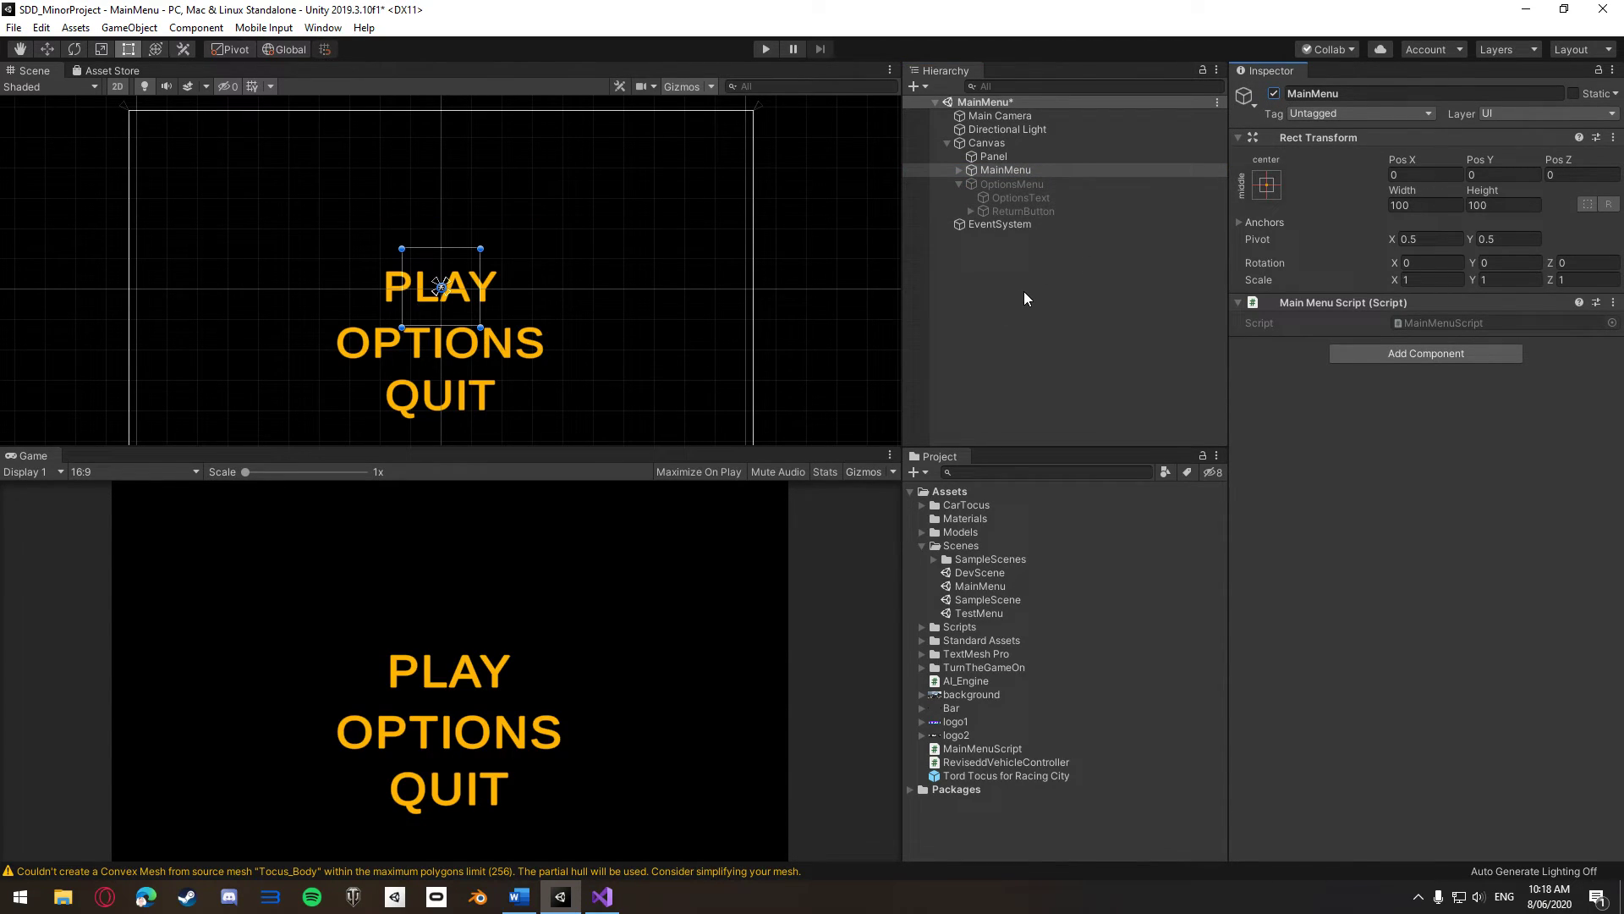
# Add an On Click event to OptionsButton's Button, targeting MainMenu with GameObject.SetActive left unticked
pyautogui.click(962, 168)
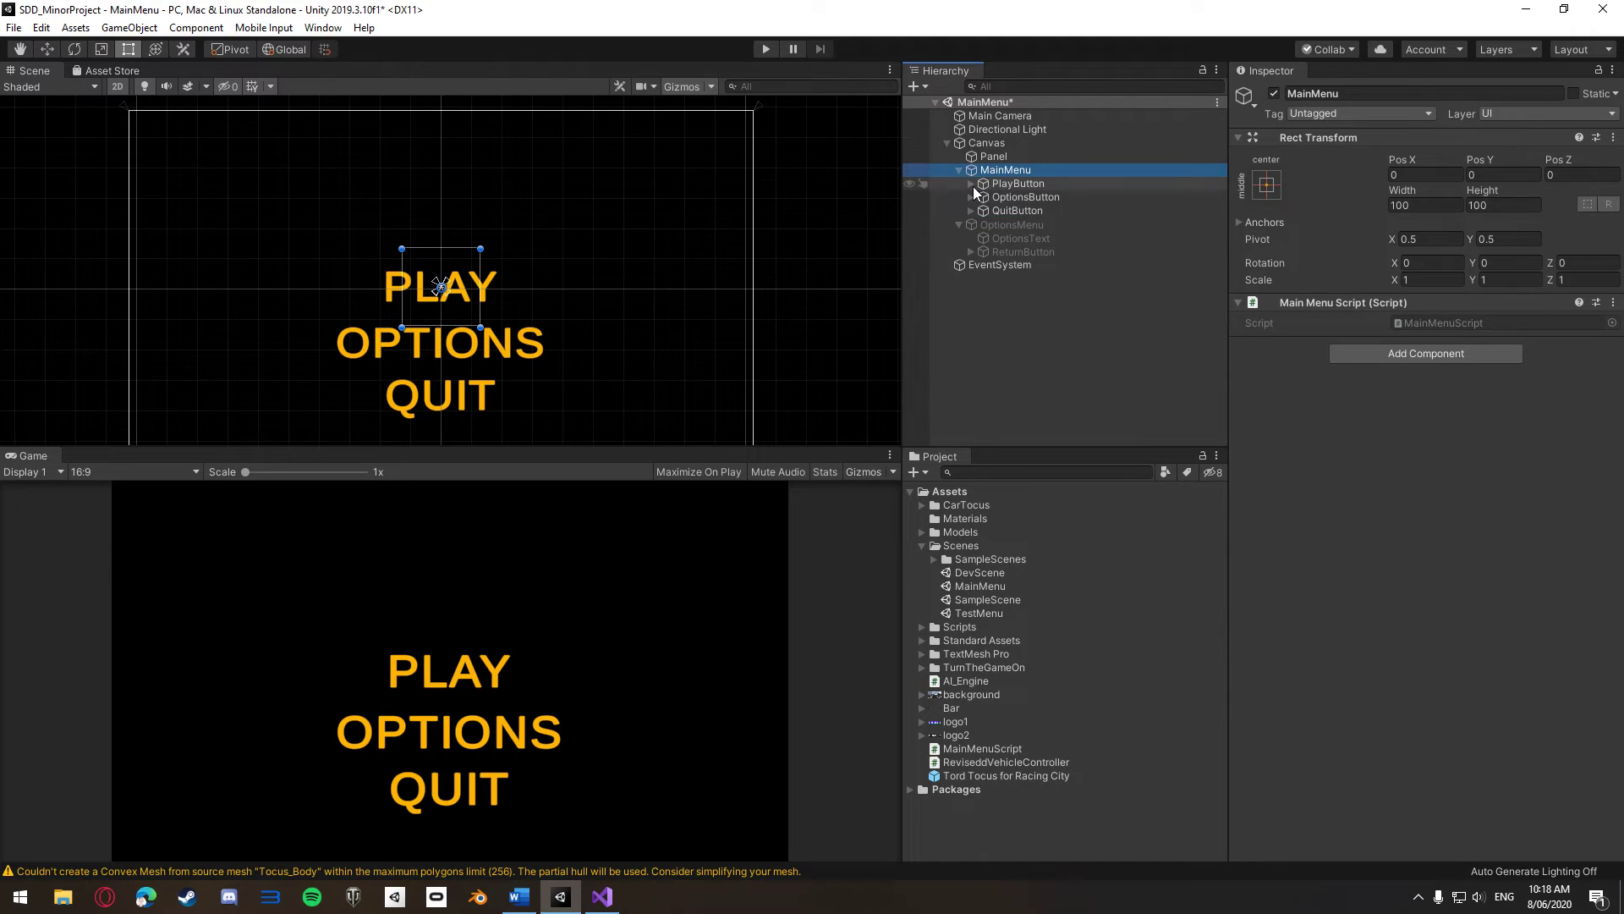
pyautogui.click(971, 197)
pyautogui.click(1010, 209)
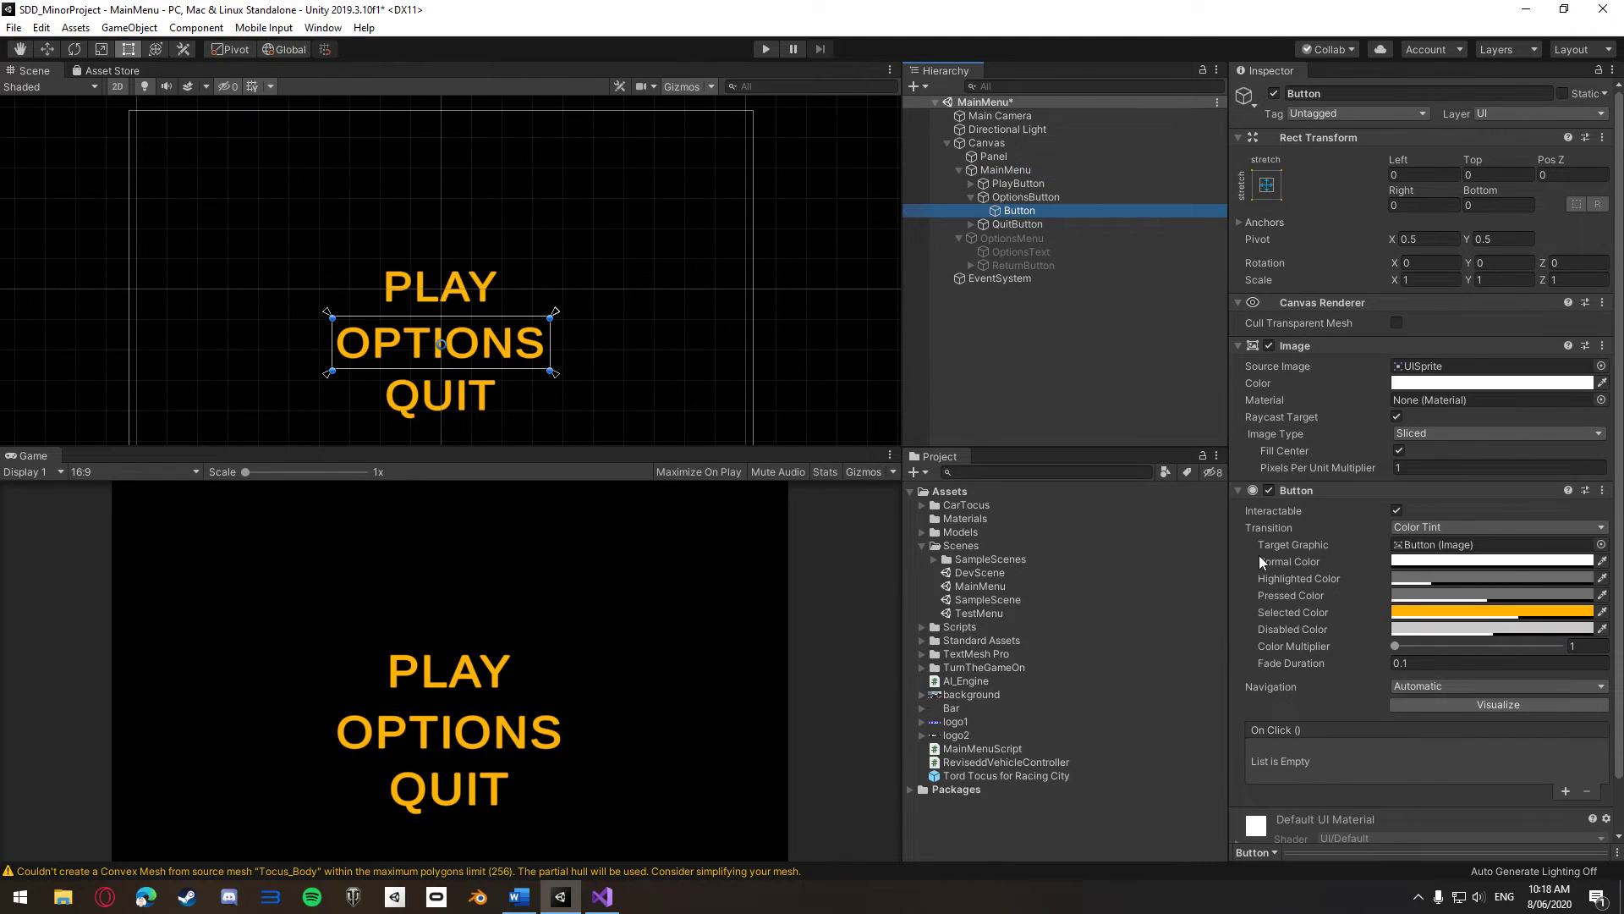
pyautogui.scroll(-2, 1303, 582)
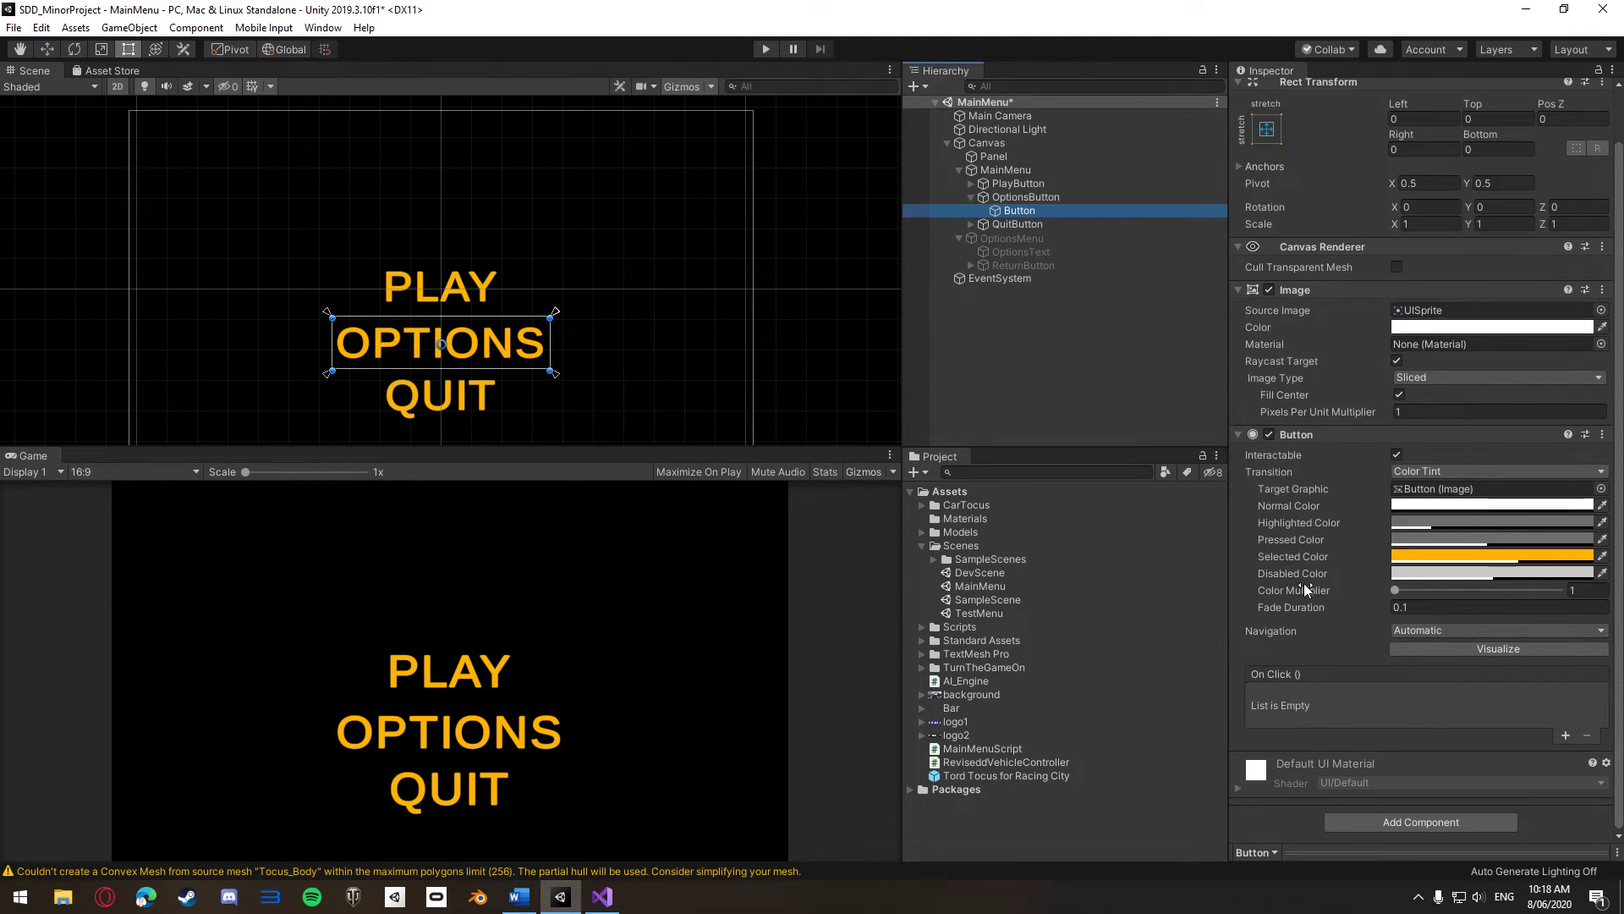
pyautogui.click(1564, 736)
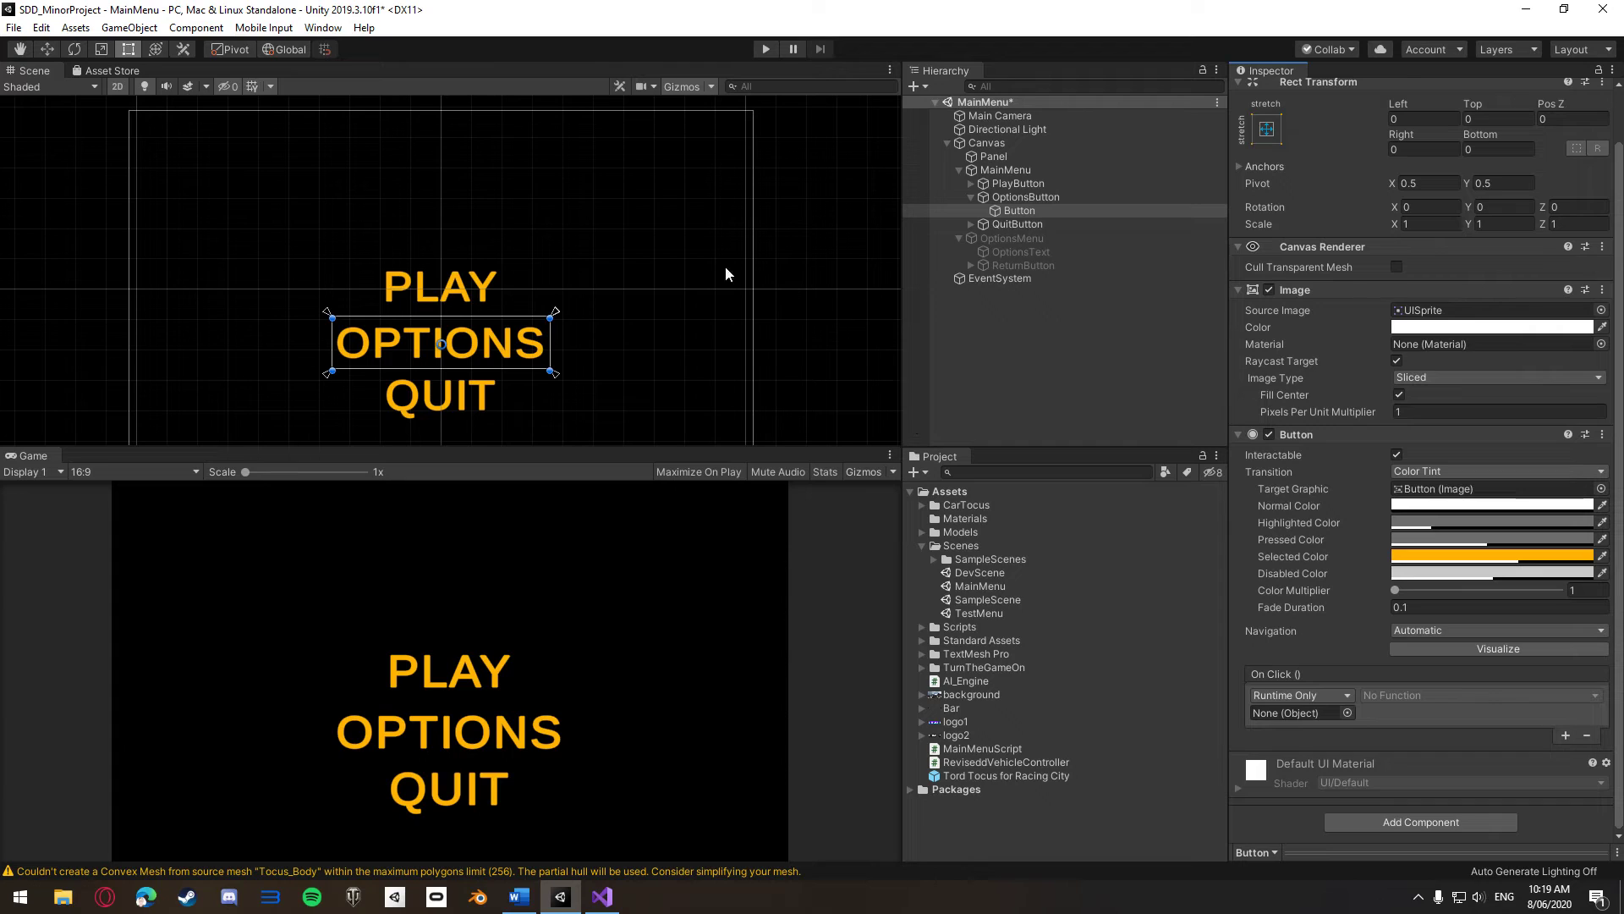
pyautogui.moveTo(976, 169); pyautogui.dragTo(1281, 717)
pyautogui.click(1398, 694)
pyautogui.moveTo(1417, 739)
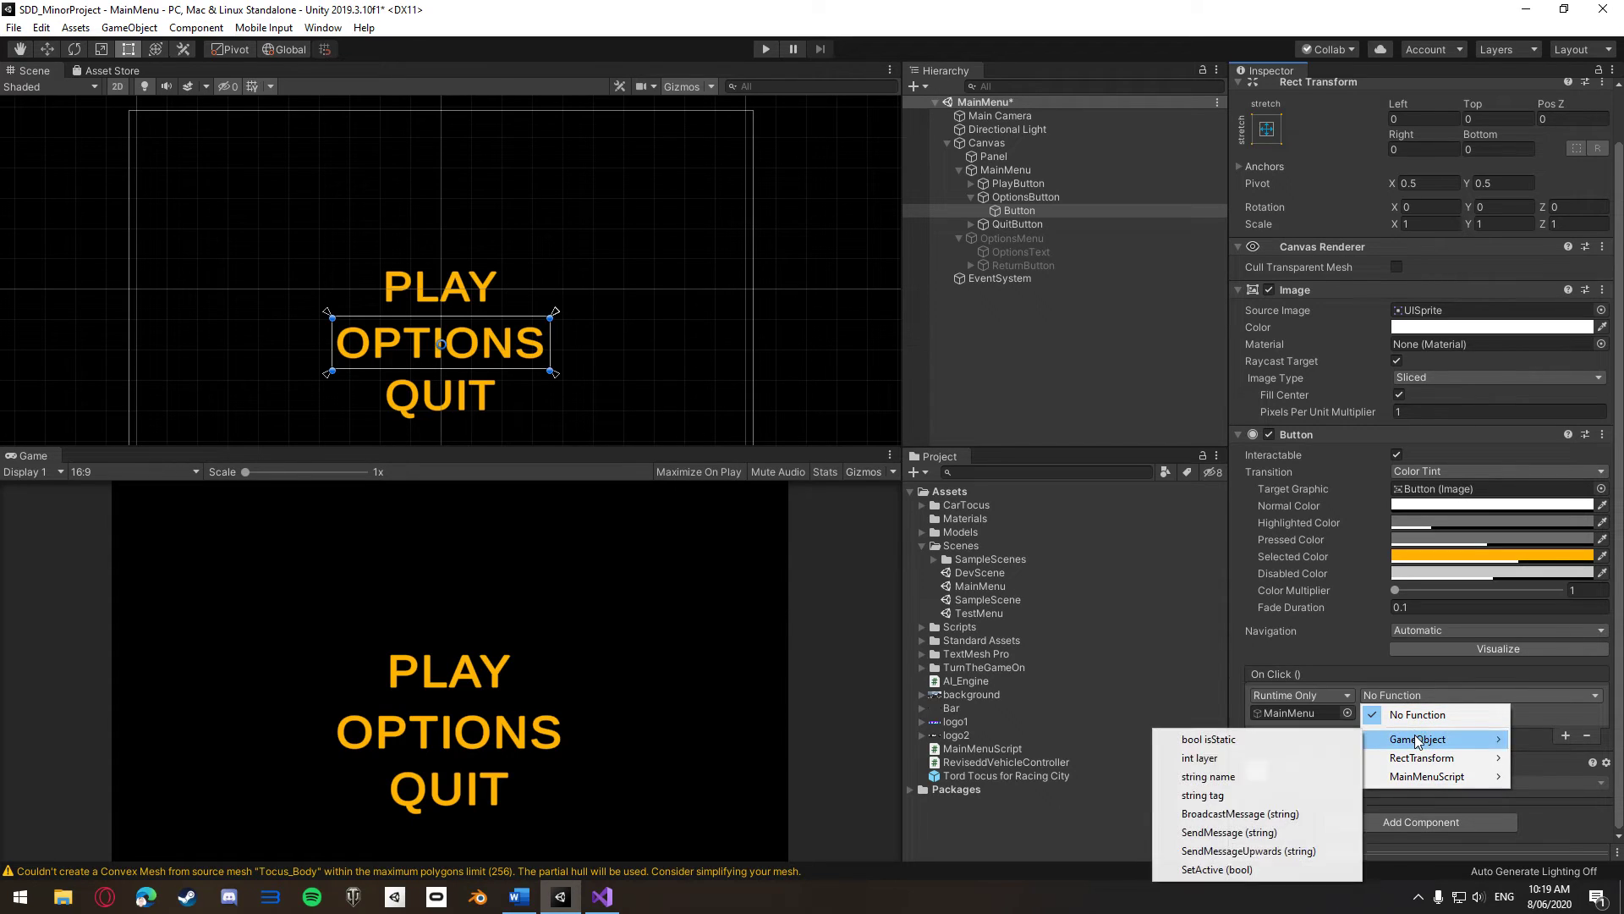
pyautogui.click(1219, 868)
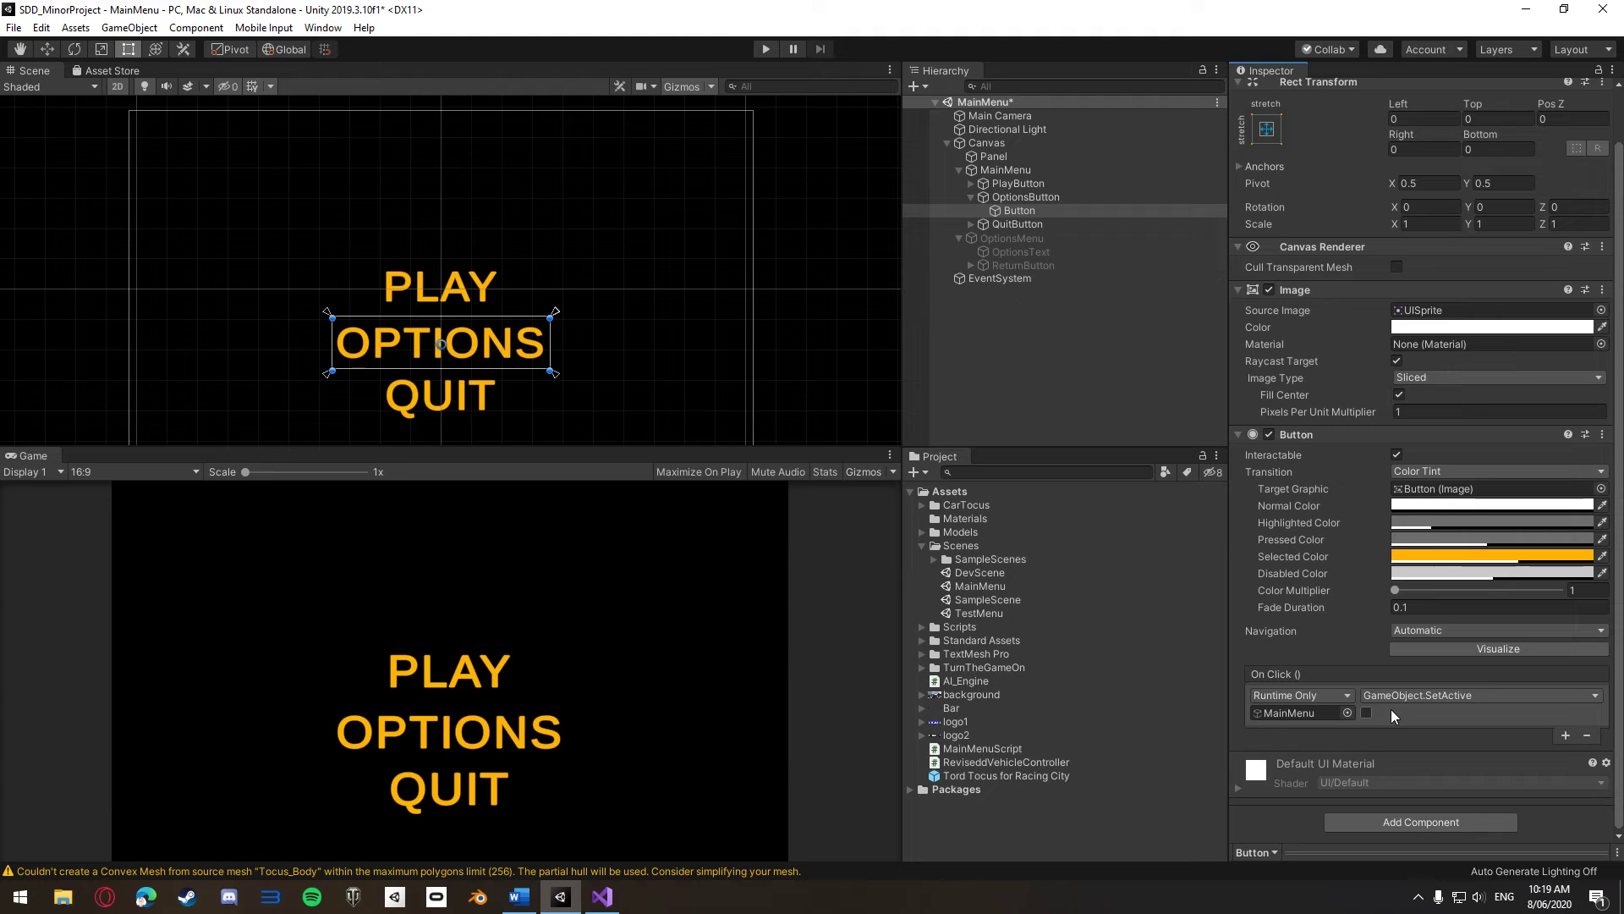
# Add a second On Click event to OptionsButton's Button, targeting OptionsMenu with GameObject.SetActive ticked
pyautogui.click(1564, 735)
pyautogui.moveTo(968, 237); pyautogui.dragTo(1266, 753)
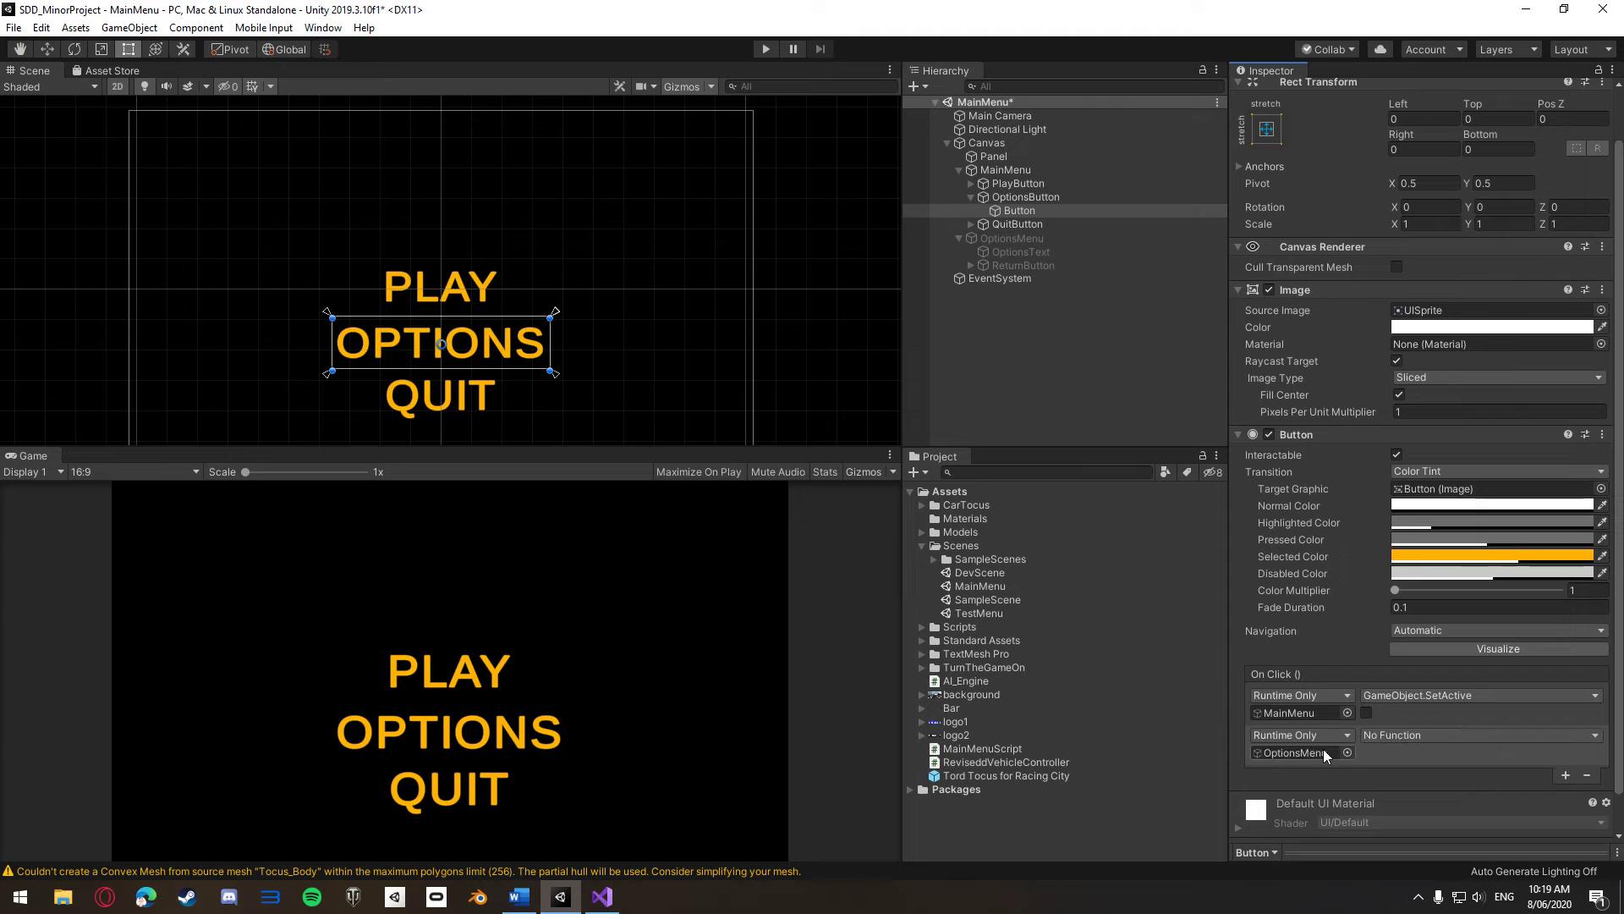
pyautogui.click(1414, 734)
pyautogui.moveTo(1442, 780)
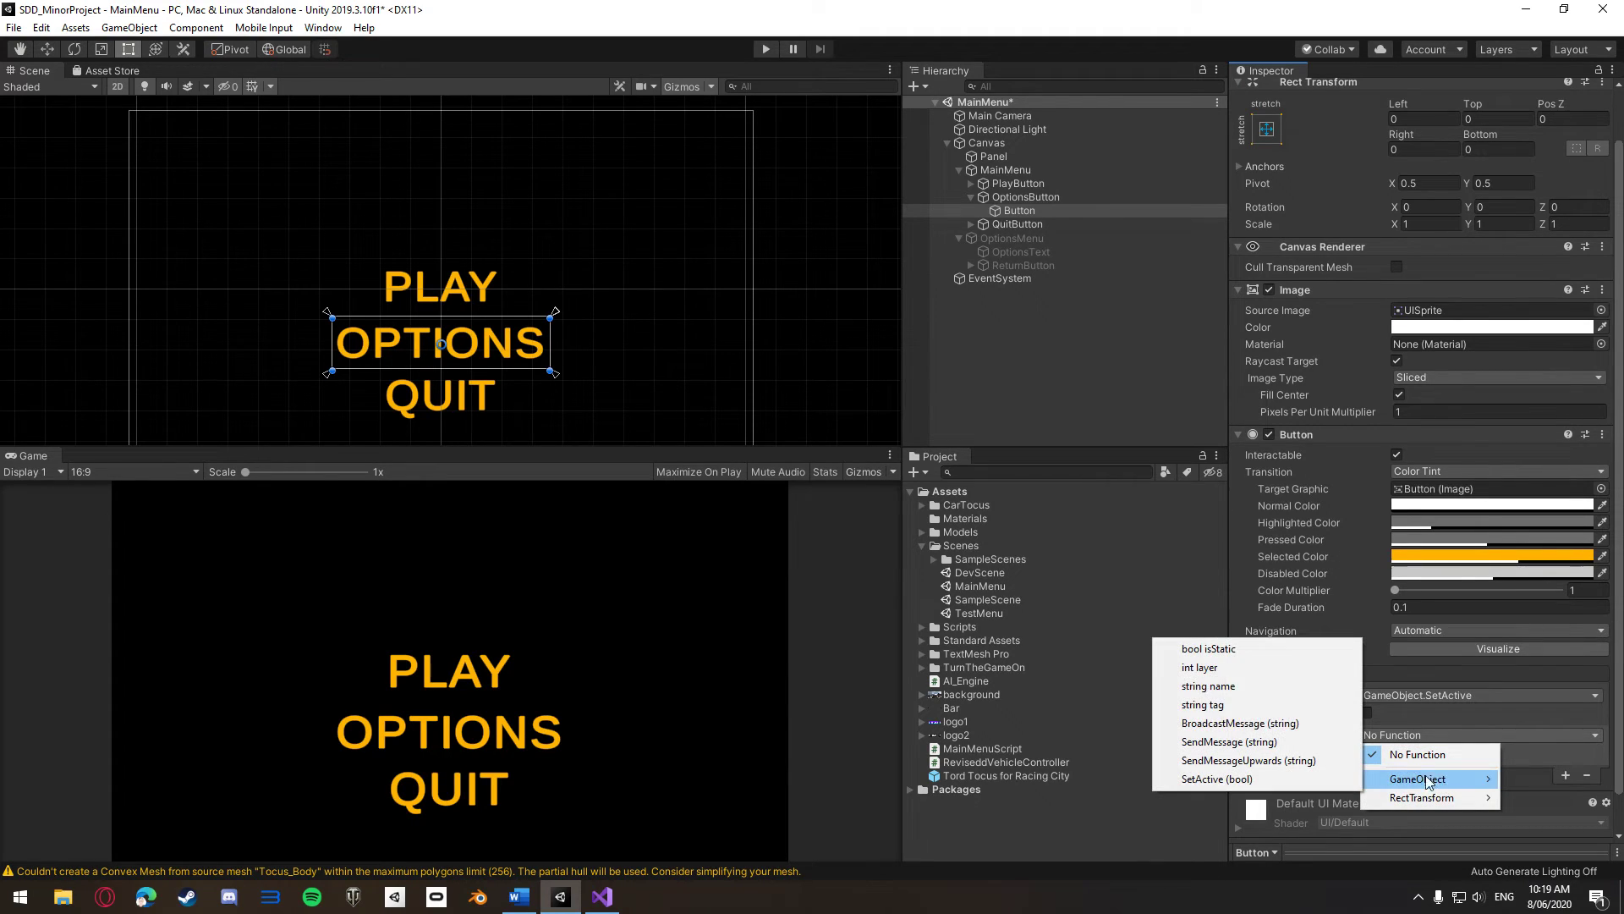
pyautogui.click(1276, 793)
pyautogui.click(1367, 753)
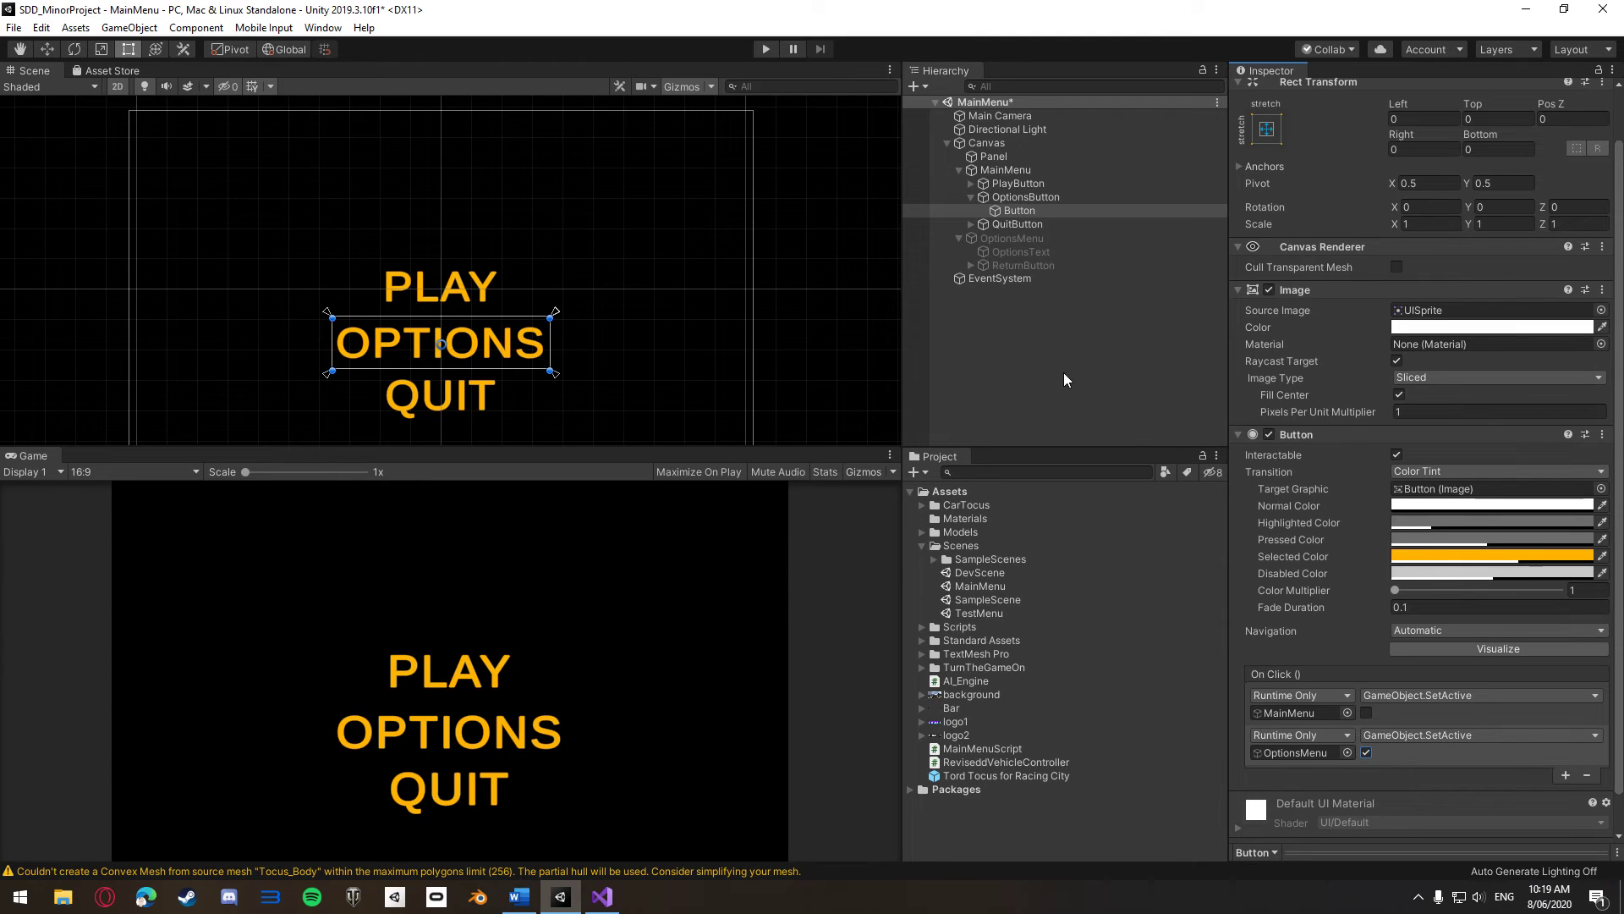
# Retarget the existing On Click event of ReturnButton's Button to MainMenu with GameObject.SetActive ticked
pyautogui.click(1028, 264)
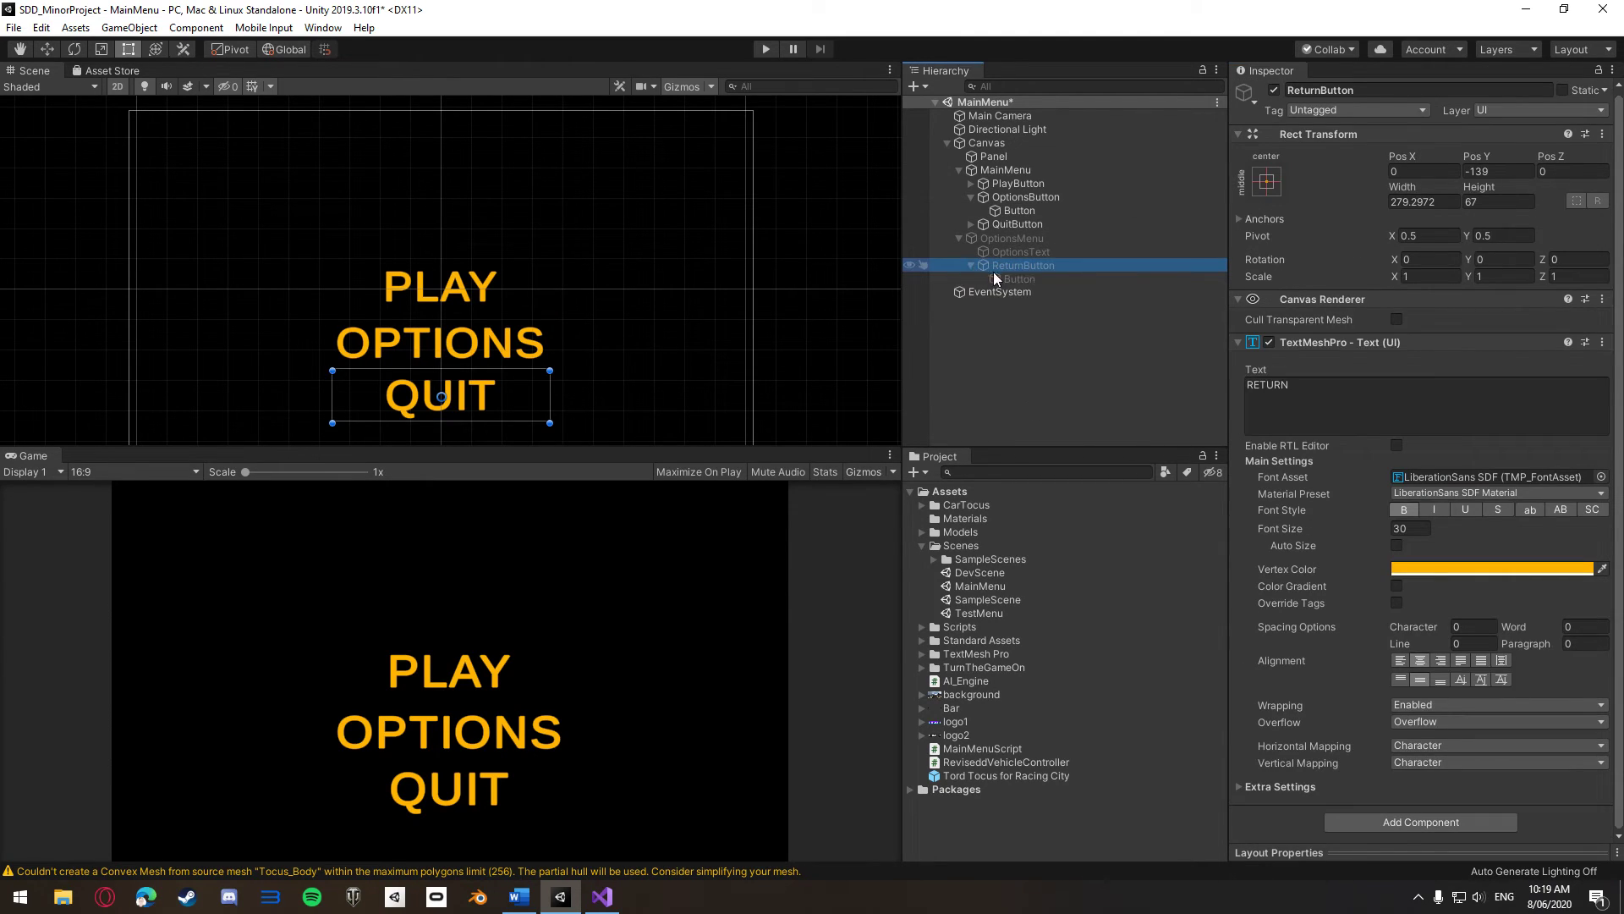
pyautogui.click(971, 265)
pyautogui.click(1015, 278)
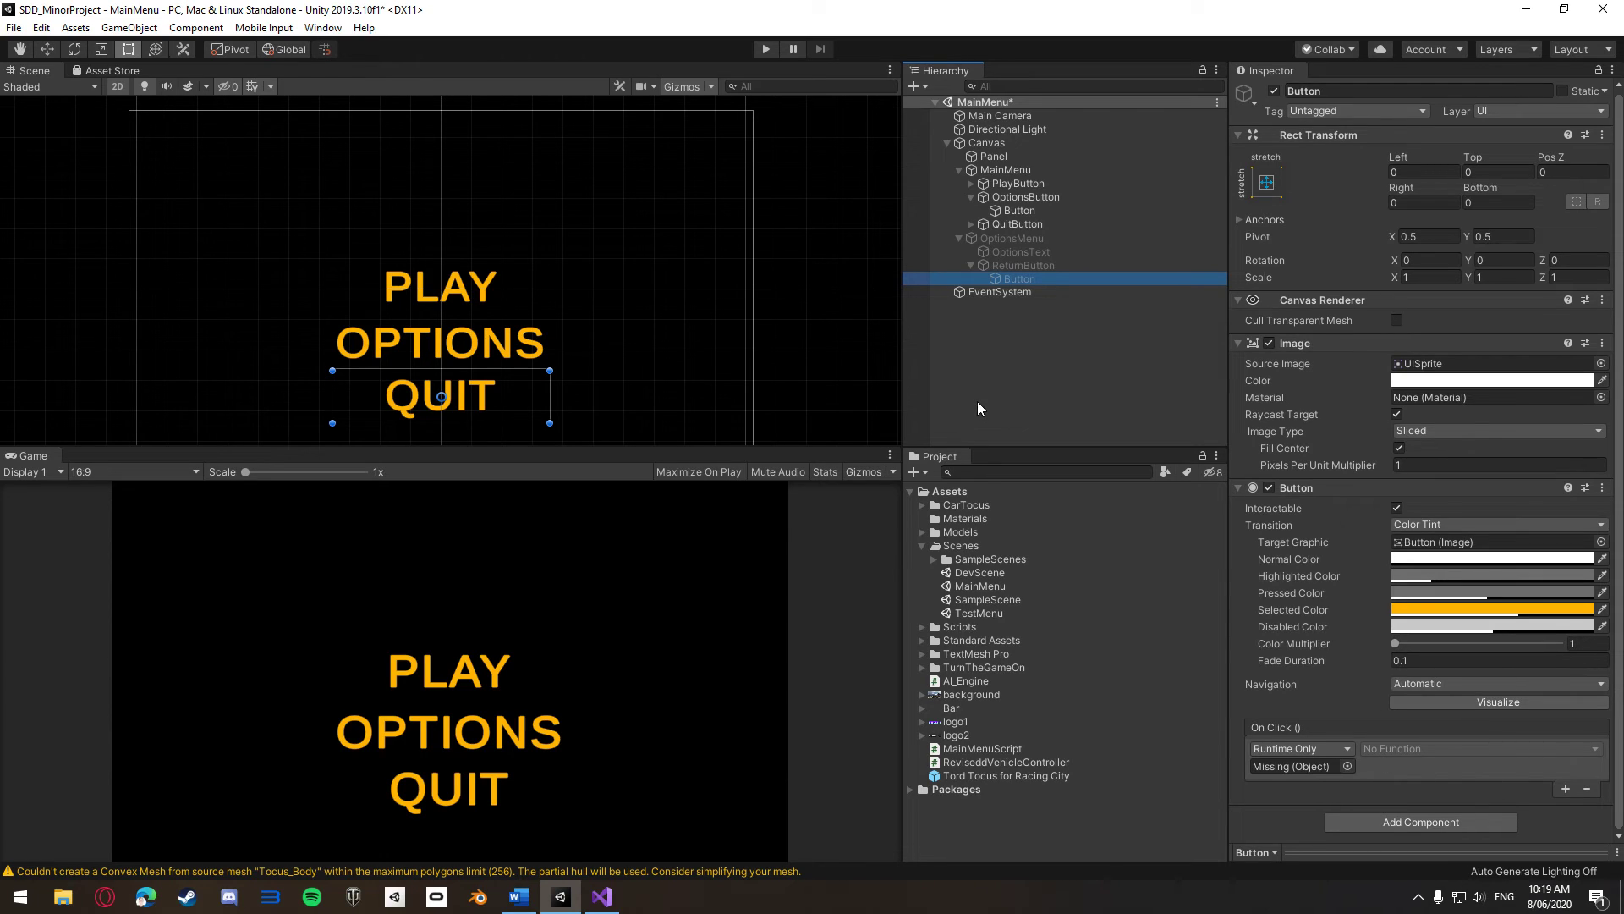
pyautogui.moveTo(1005, 169); pyautogui.dragTo(1294, 766)
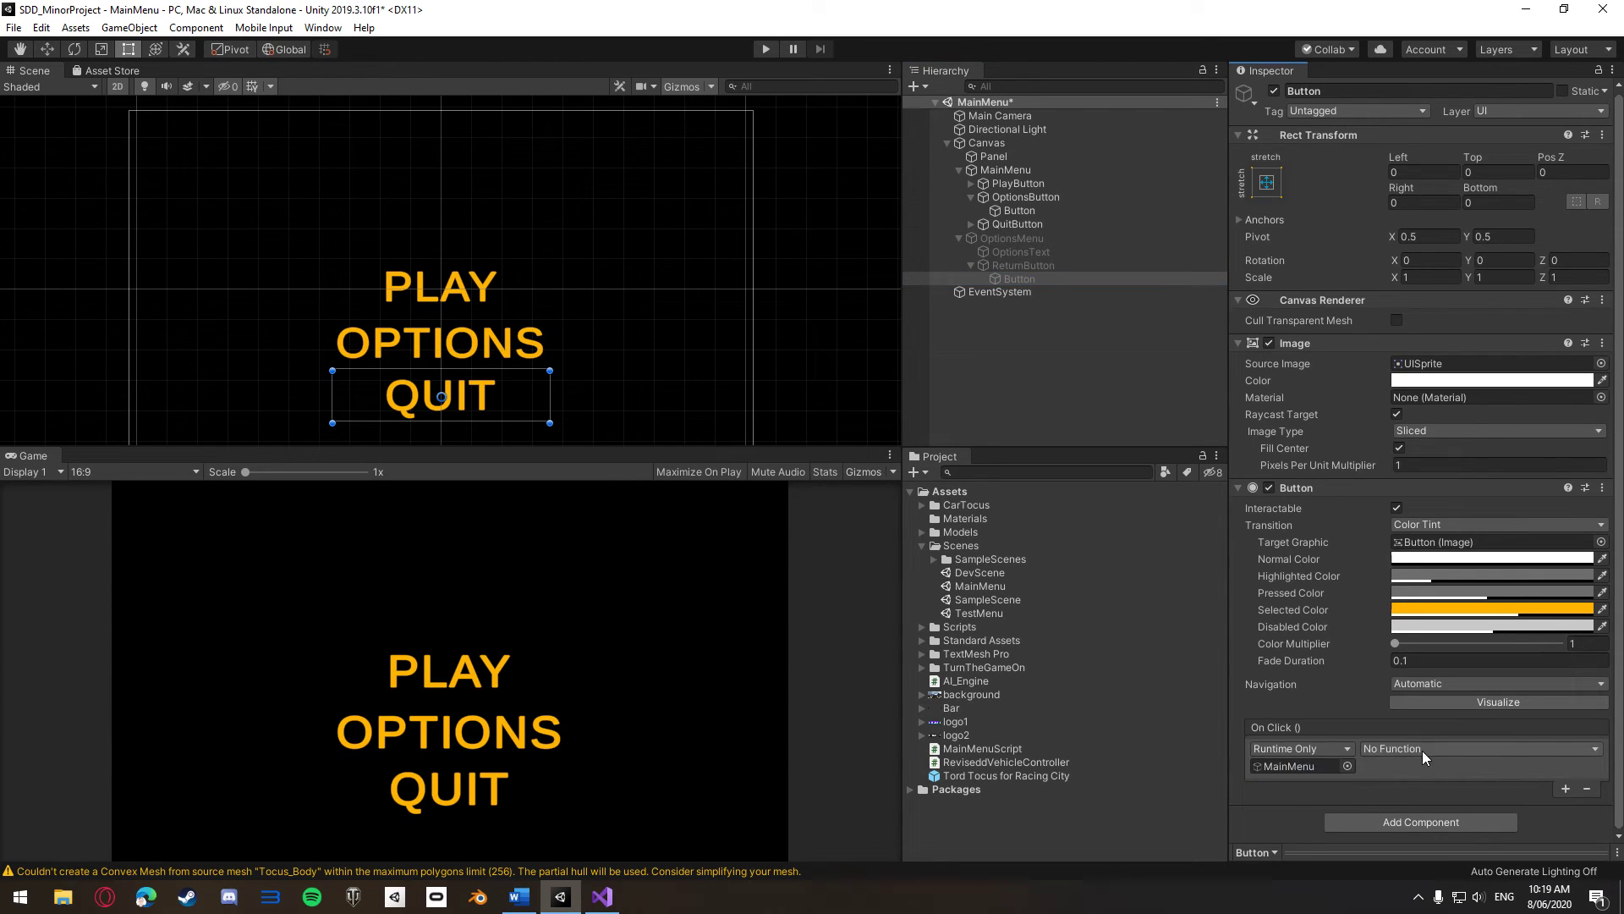
pyautogui.click(1423, 750)
pyautogui.moveTo(1421, 794)
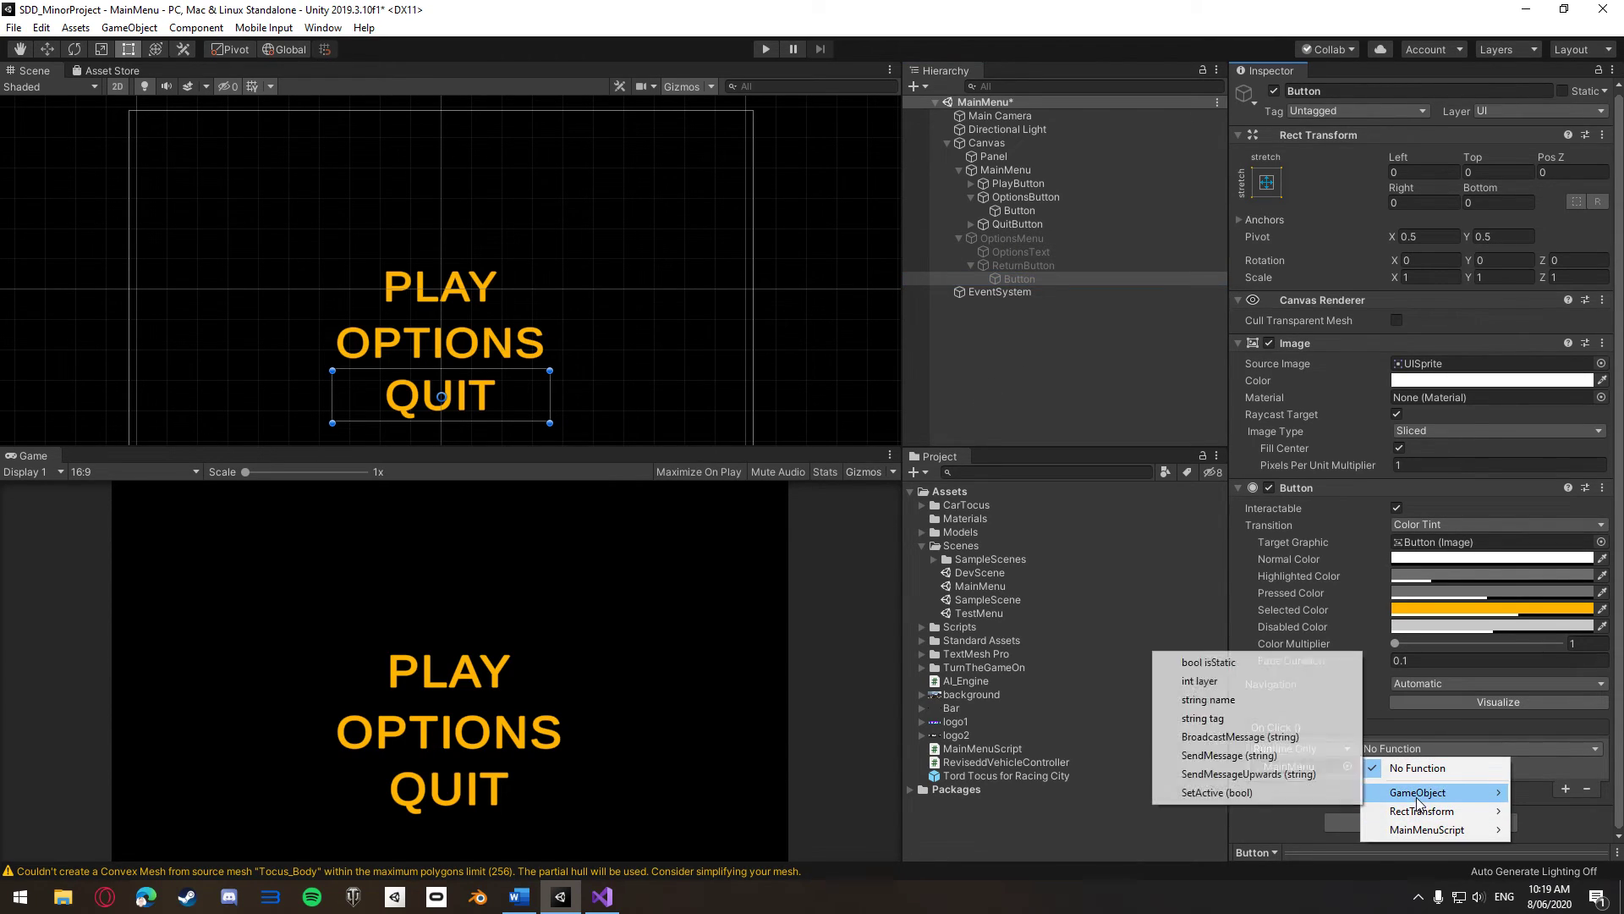
pyautogui.click(1277, 793)
pyautogui.click(1366, 766)
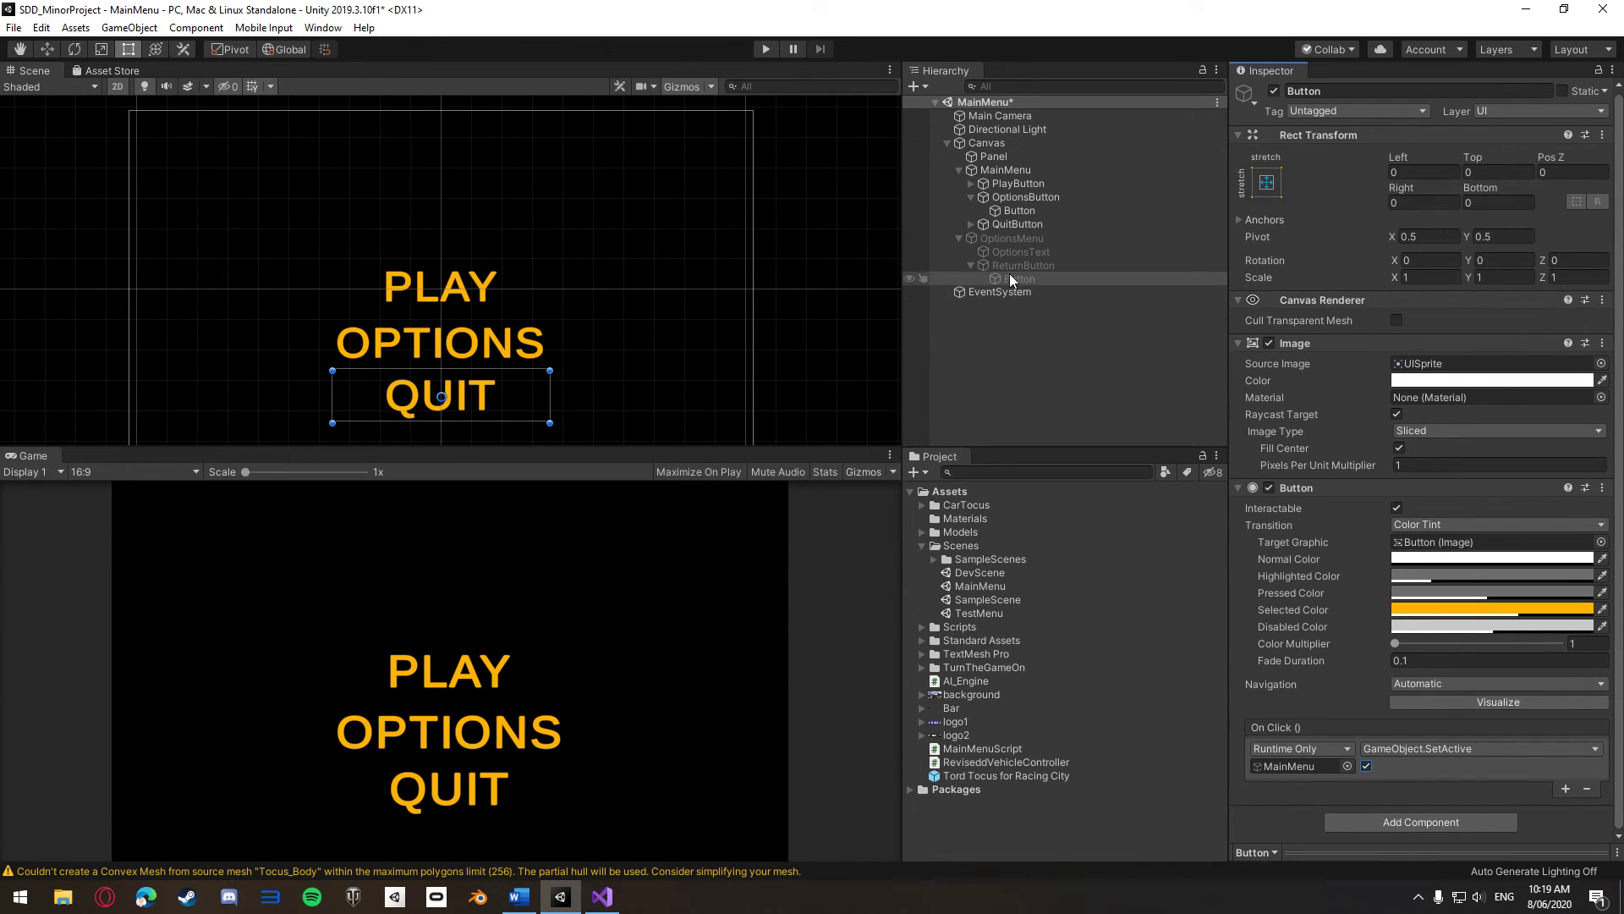
# Add a second On Click event to ReturnButton's Button, targeting OptionsMenu with GameObject.SetActive unticked
pyautogui.click(1566, 788)
pyautogui.moveTo(1012, 238); pyautogui.dragTo(1301, 766)
pyautogui.click(1411, 750)
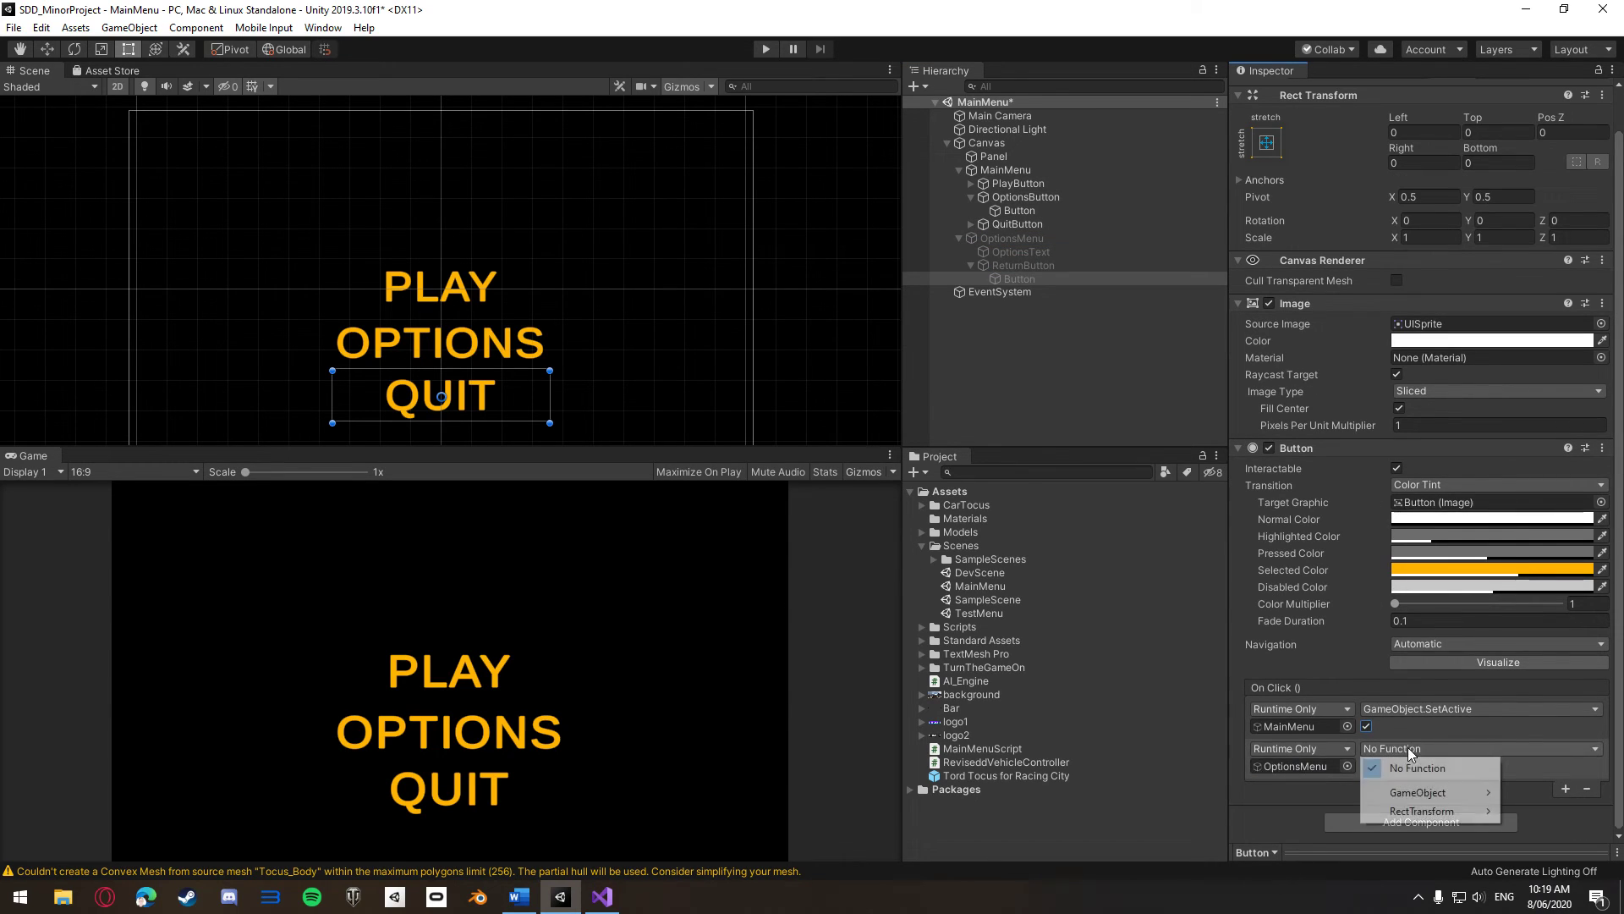
pyautogui.moveTo(1421, 792)
pyautogui.click(1201, 792)
pyautogui.click(1366, 766)
pyautogui.click(1367, 767)
# Run the game and test switching to the options menu with OPTIONS and back with RETURN
pyautogui.hotkey('ctrl', 'p')
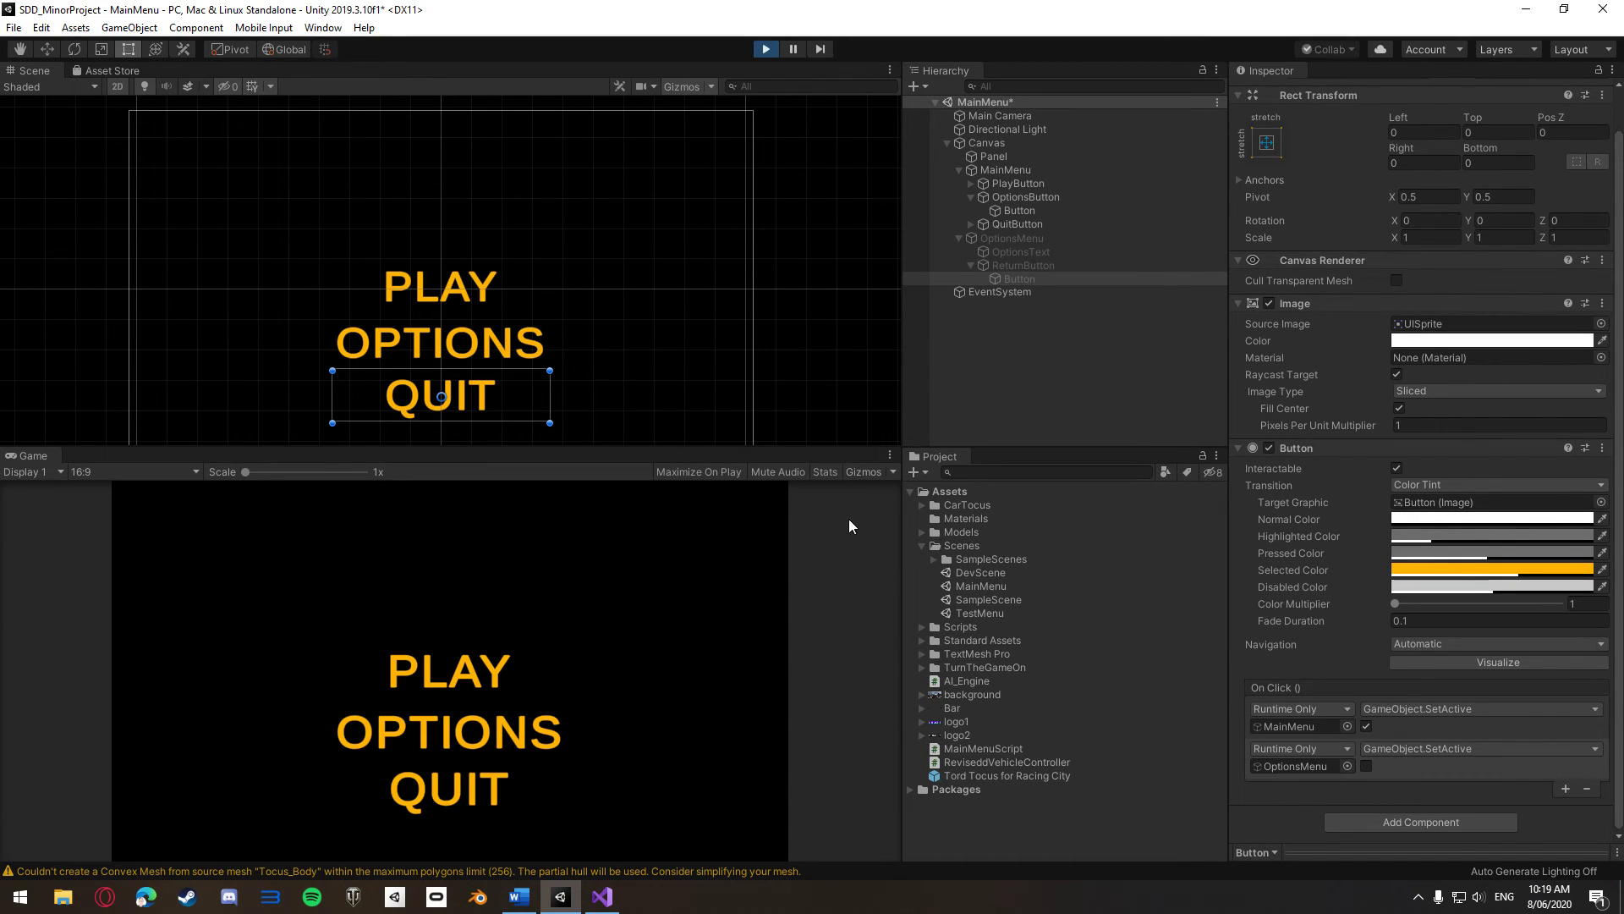
pyautogui.click(503, 729)
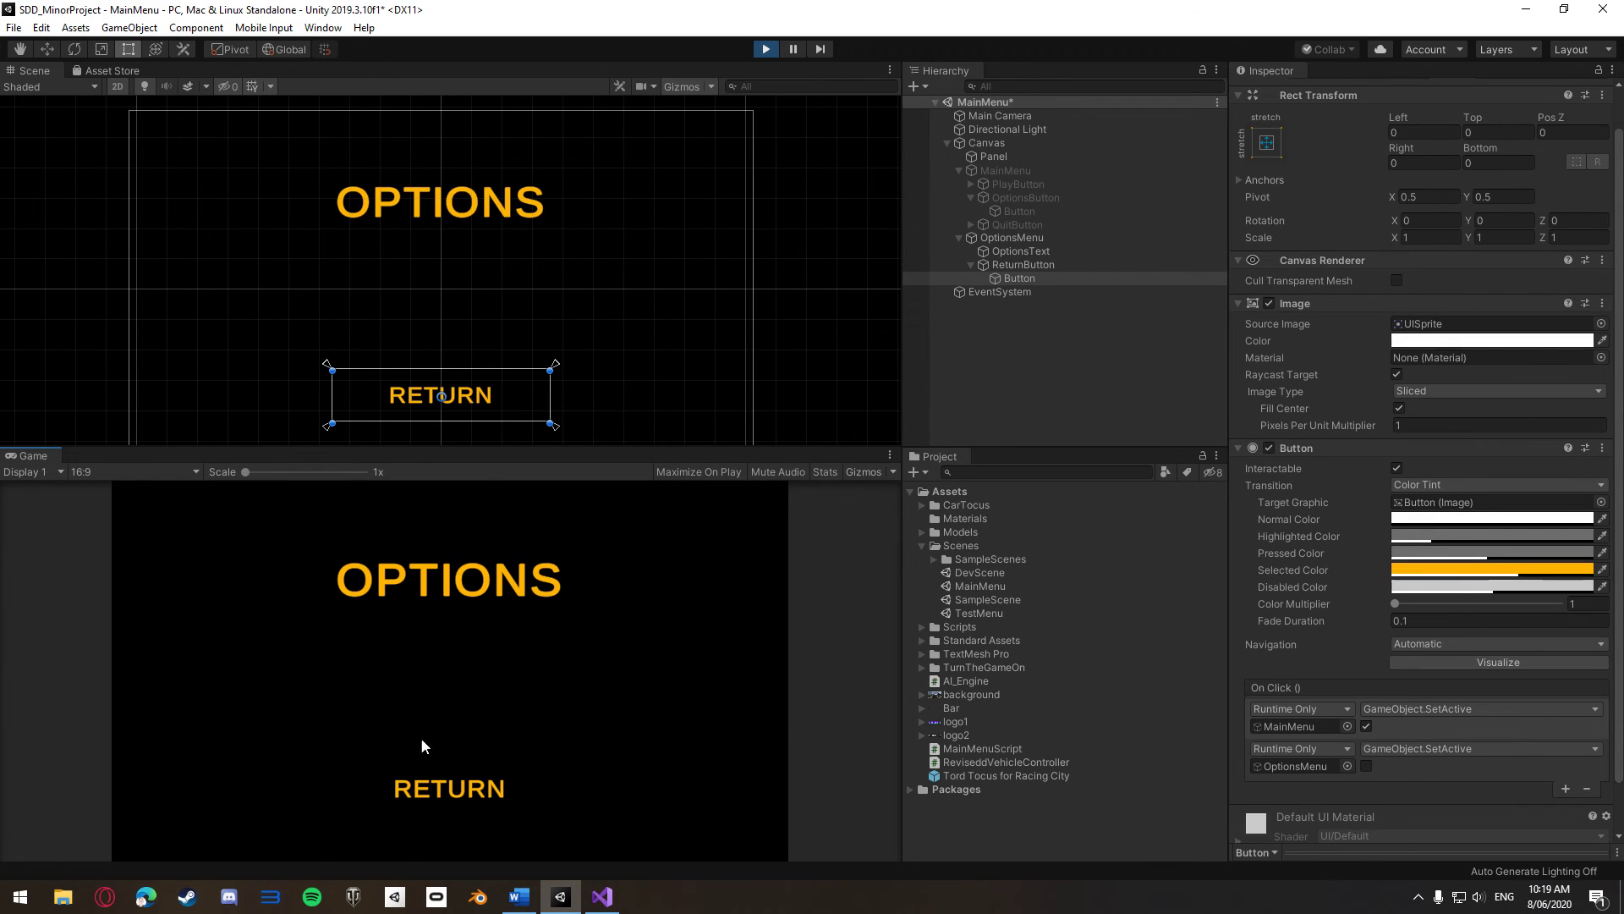
pyautogui.click(474, 792)
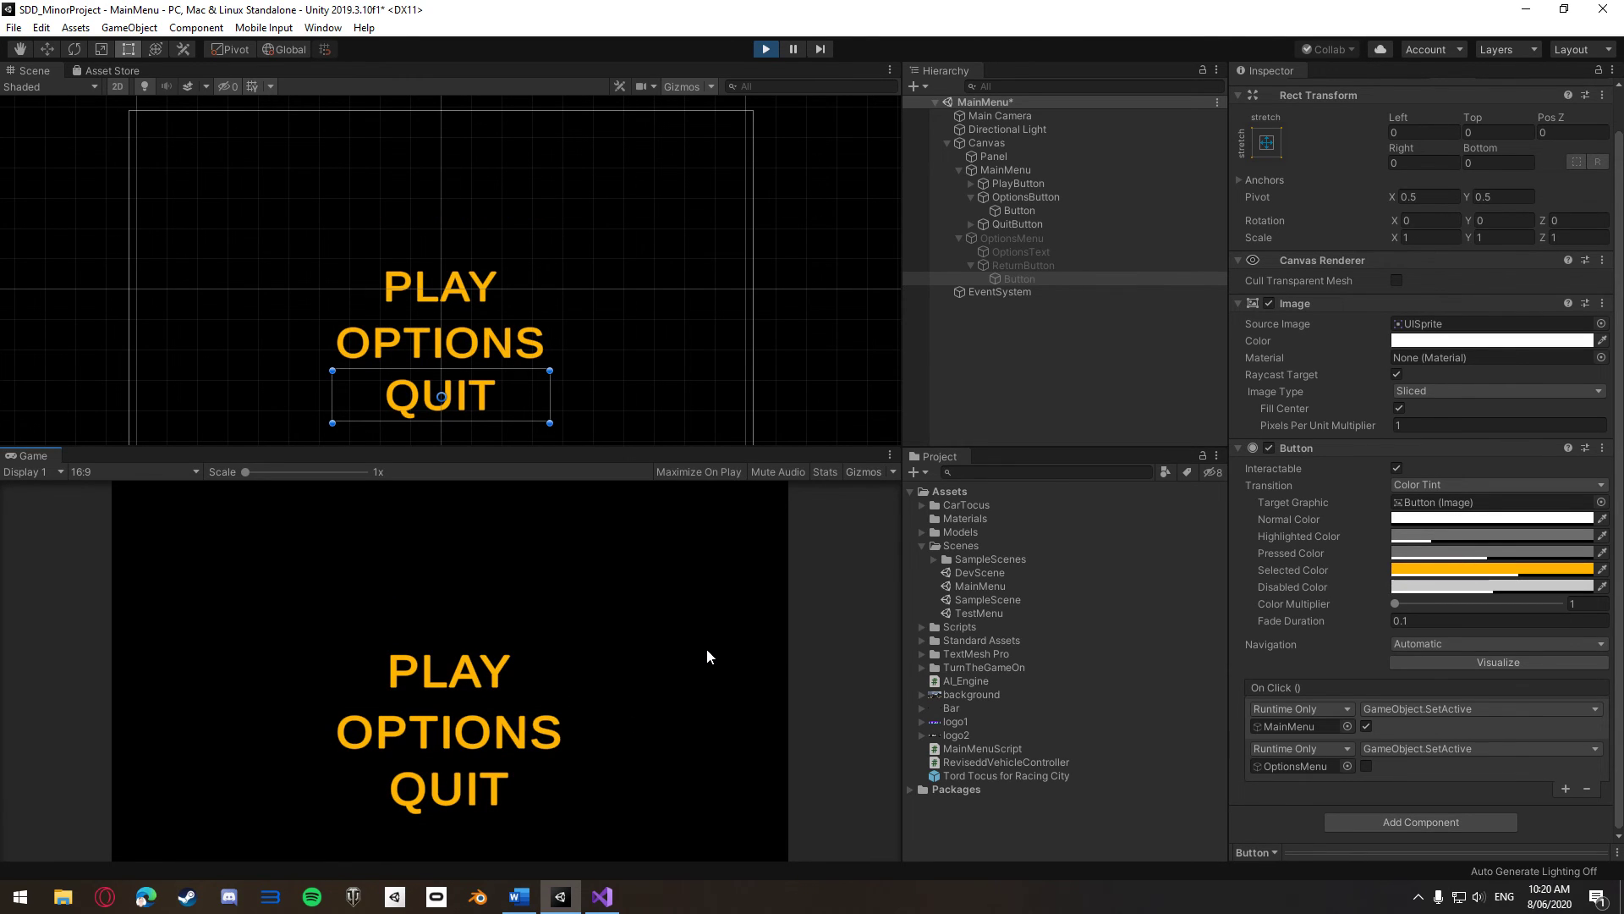
# Test the QUIT button of the main menu in the running game
pyautogui.click(470, 794)
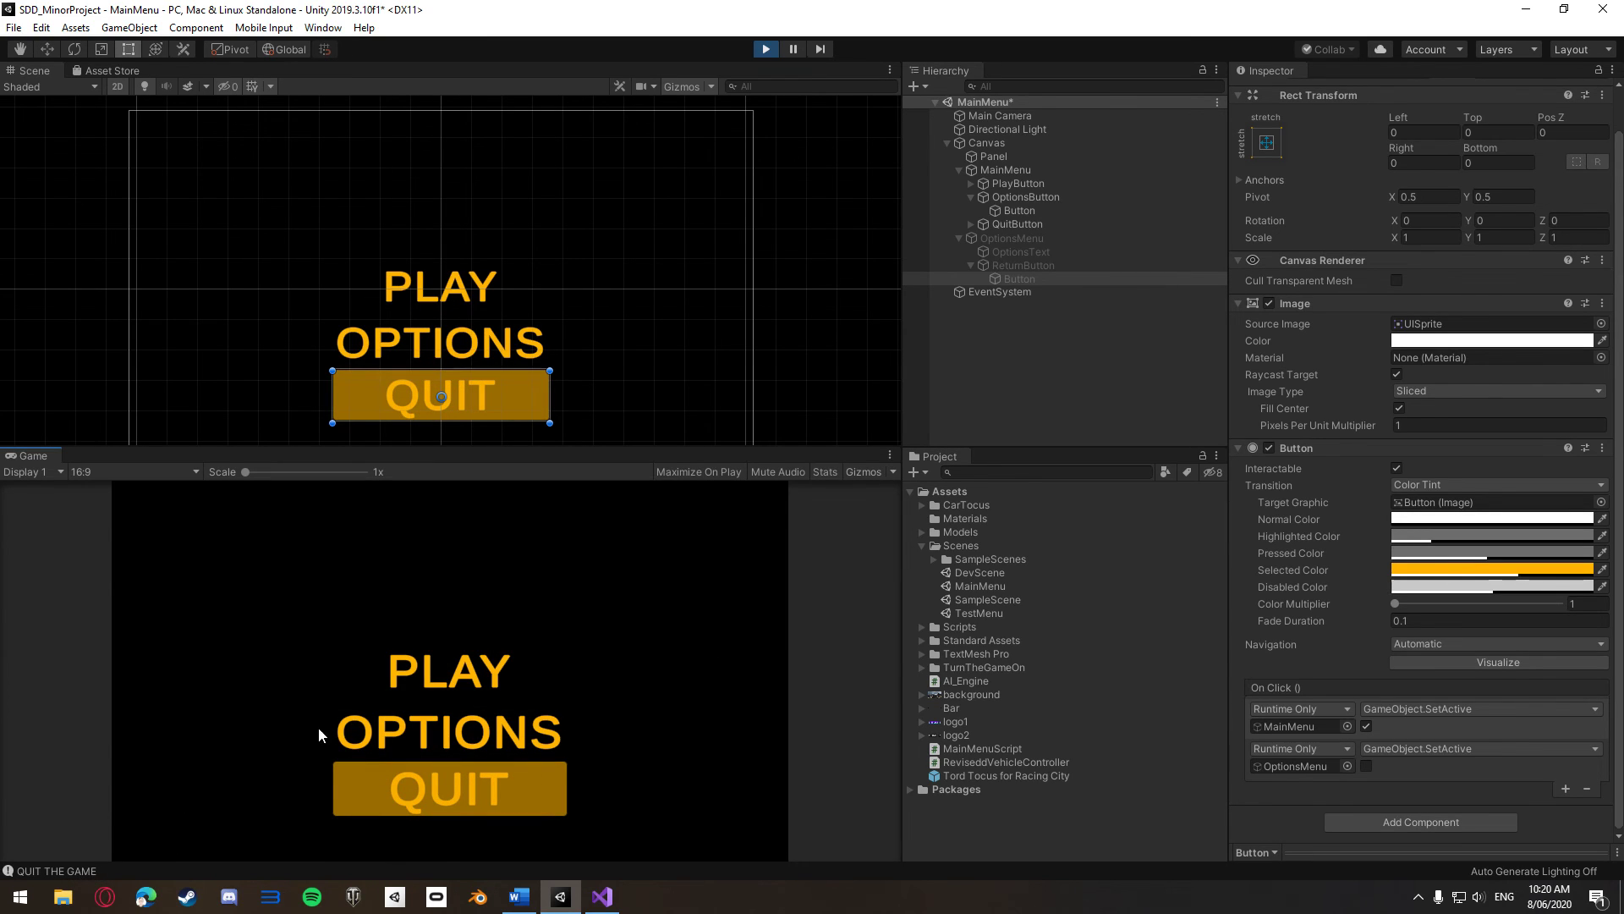
pyautogui.click(440, 733)
pyautogui.click(484, 800)
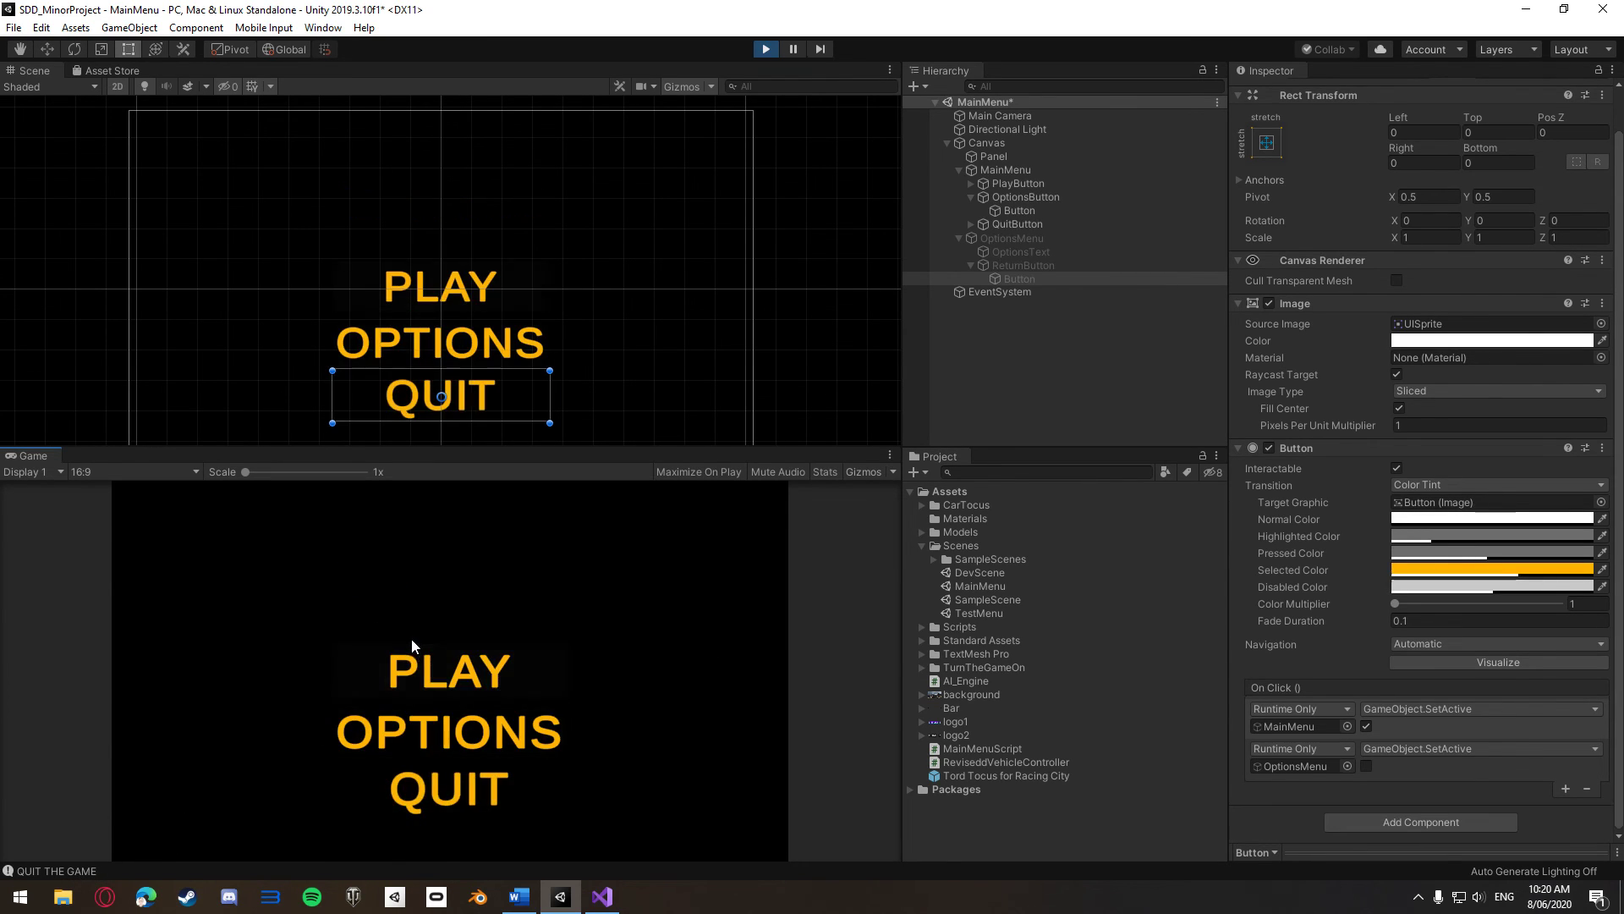
# Test the PLAY button by starting the game from the main menu, and drive the yellow car around the level
pyautogui.click(457, 658)
pyautogui.press('w')
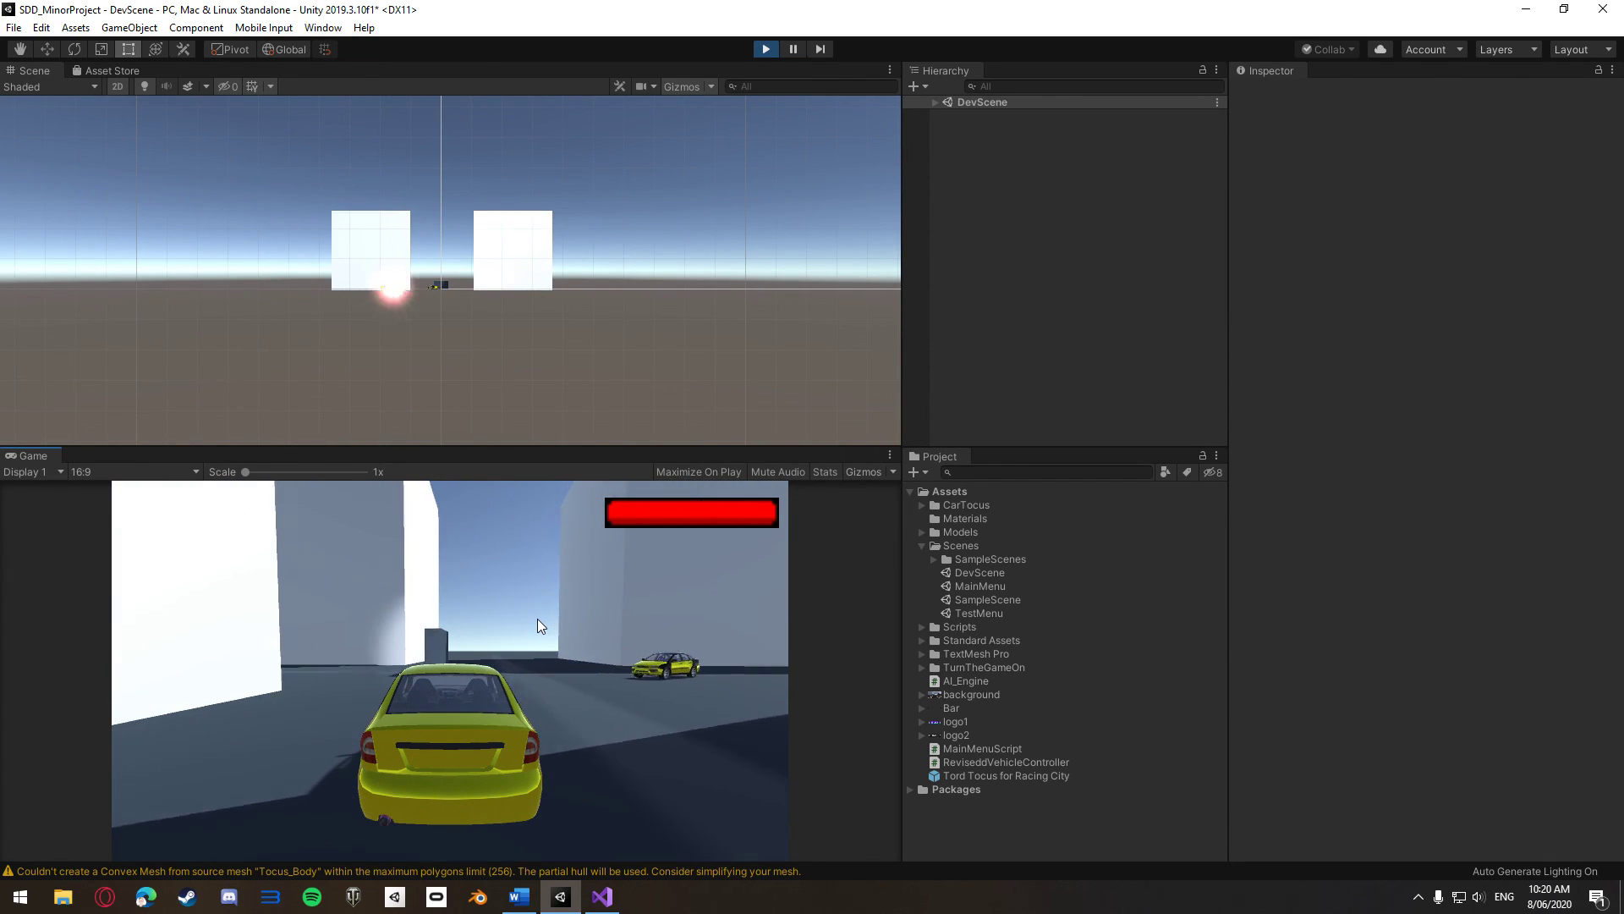
pyautogui.press('d')
pyautogui.press('d')
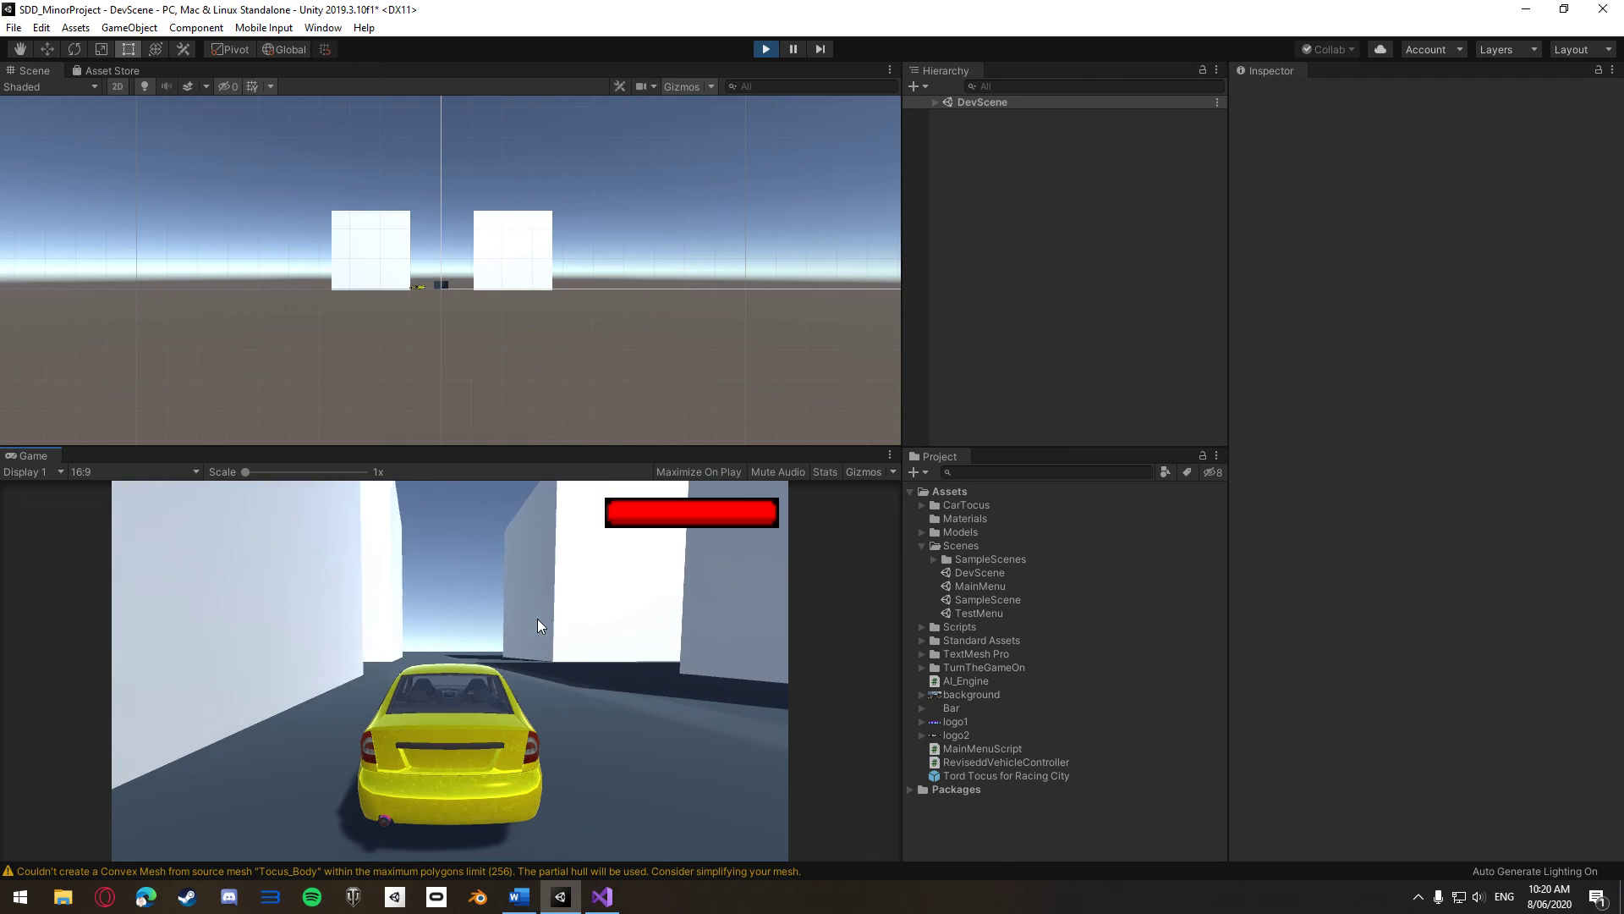
pyautogui.press('Left')
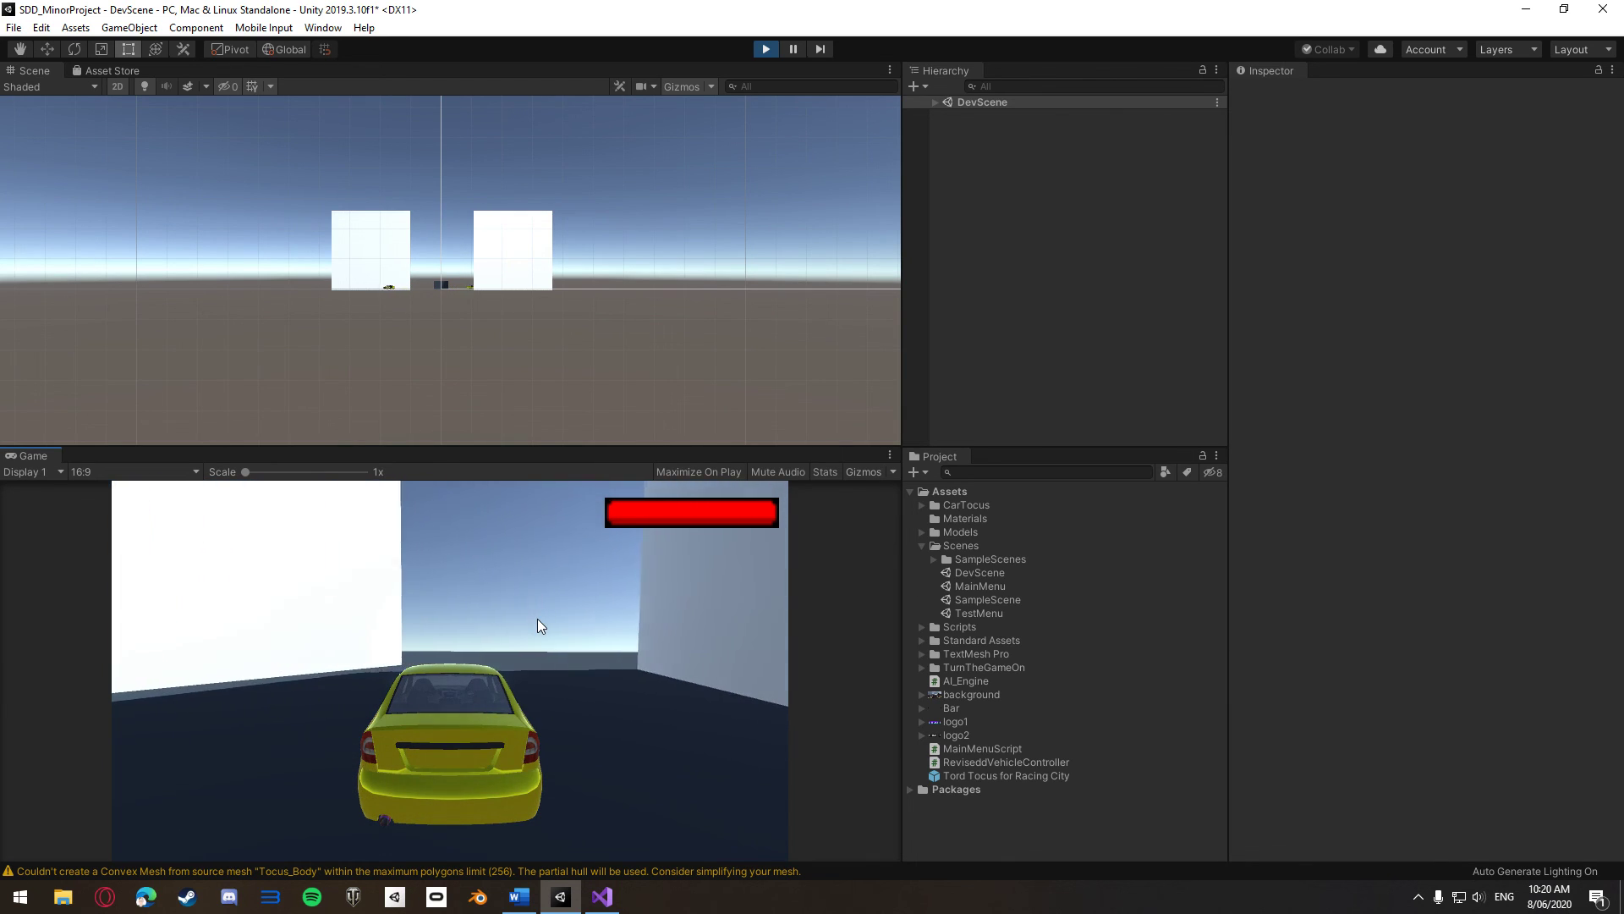
pyautogui.press('Right')
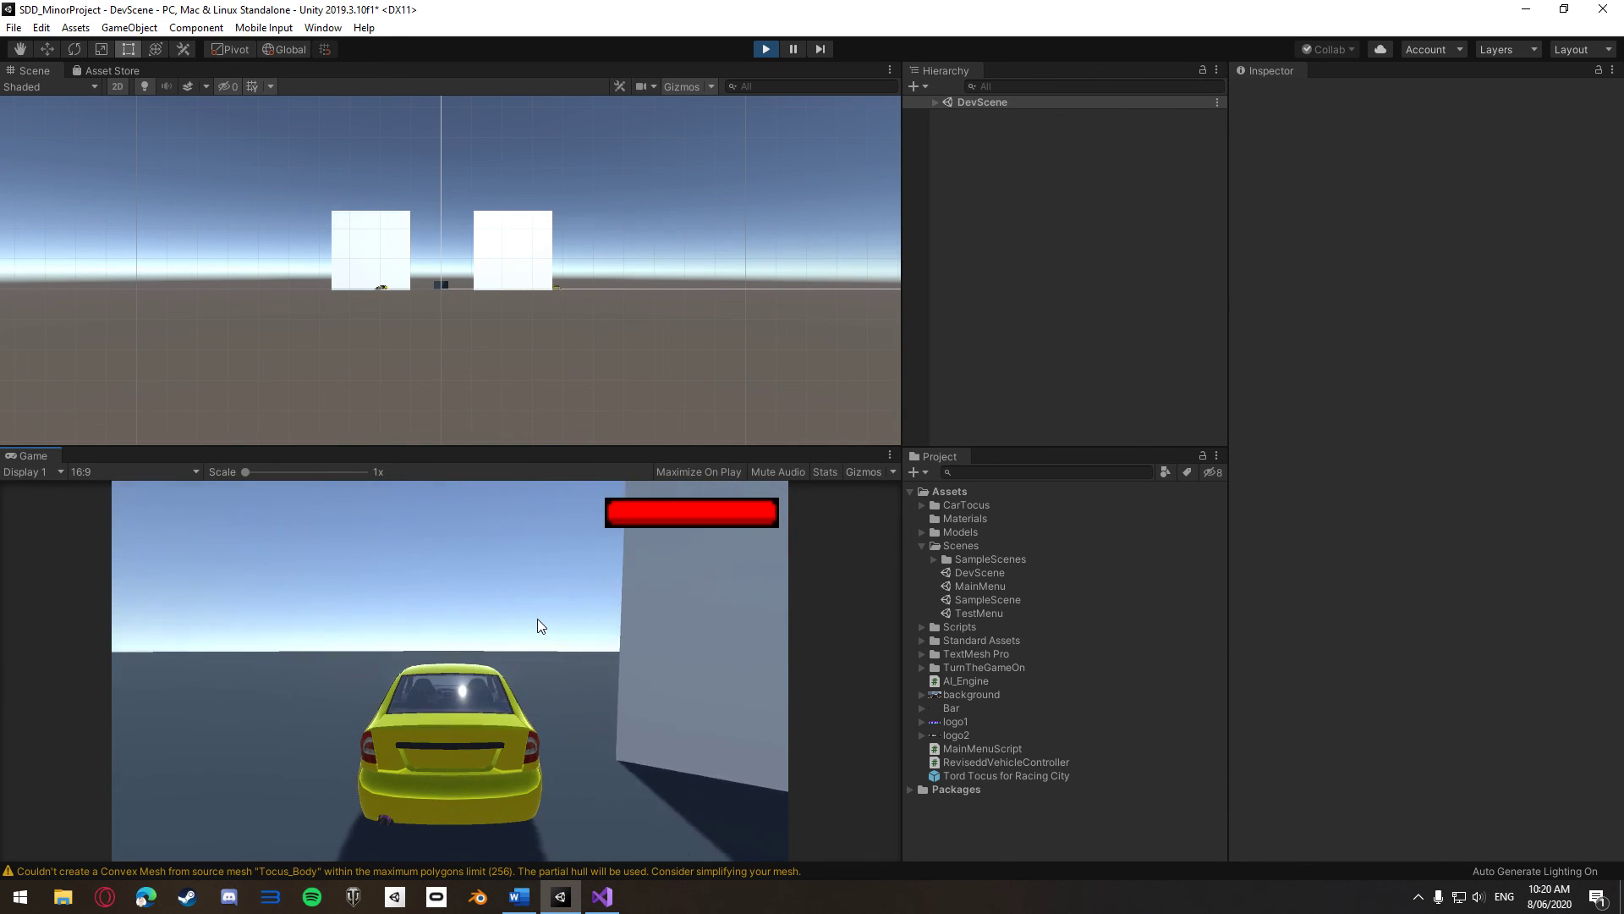
pyautogui.press('Left')
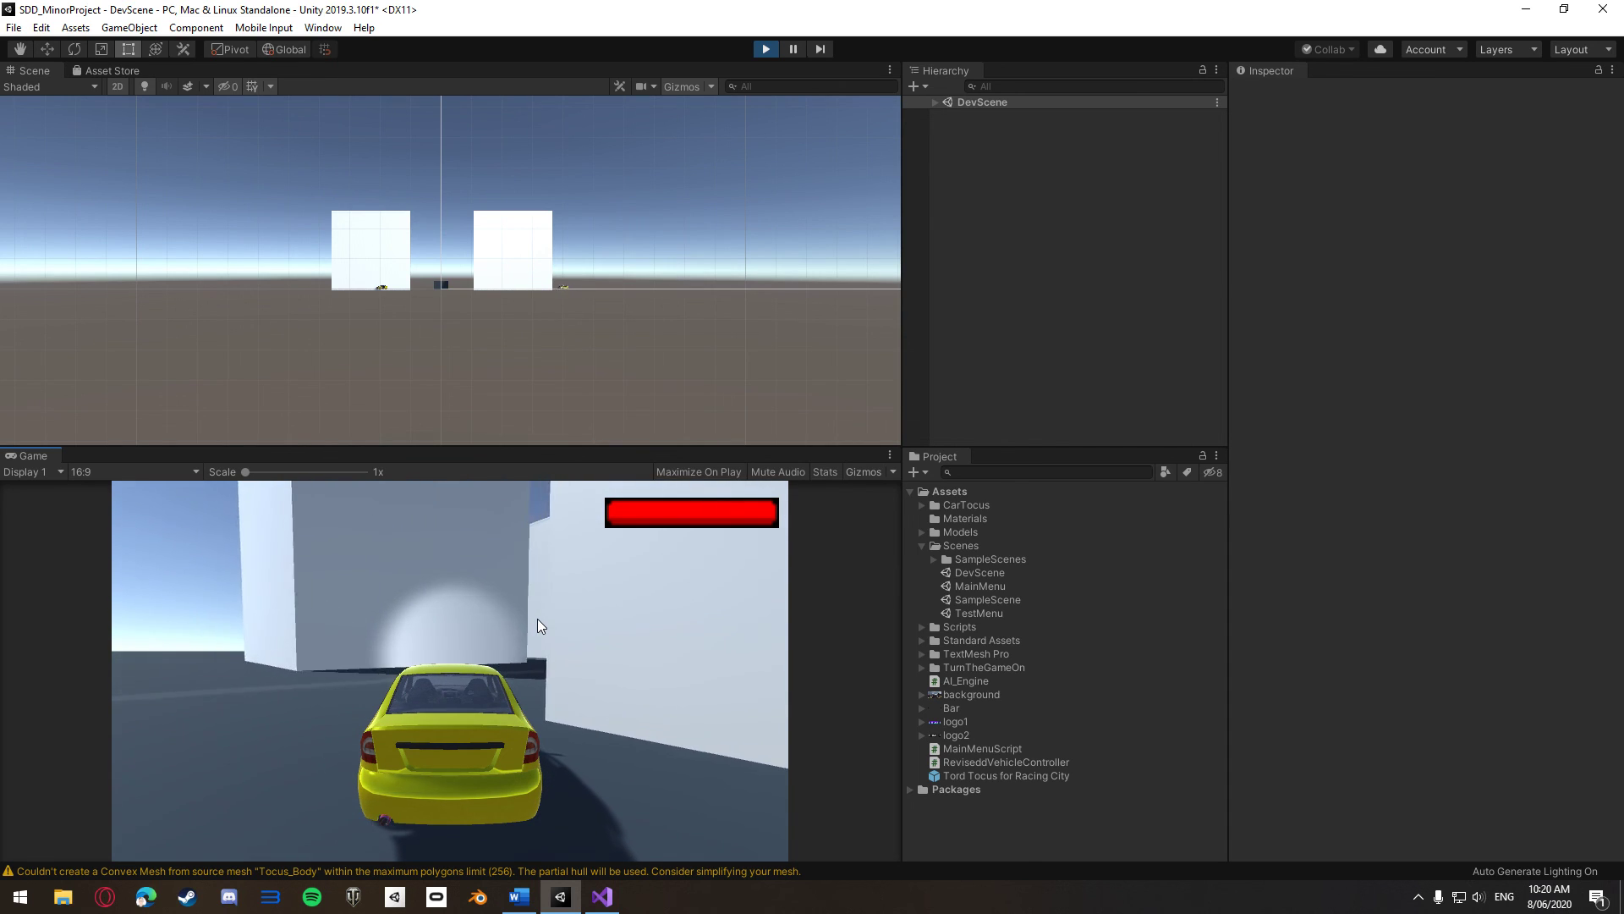
pyautogui.press('Up')
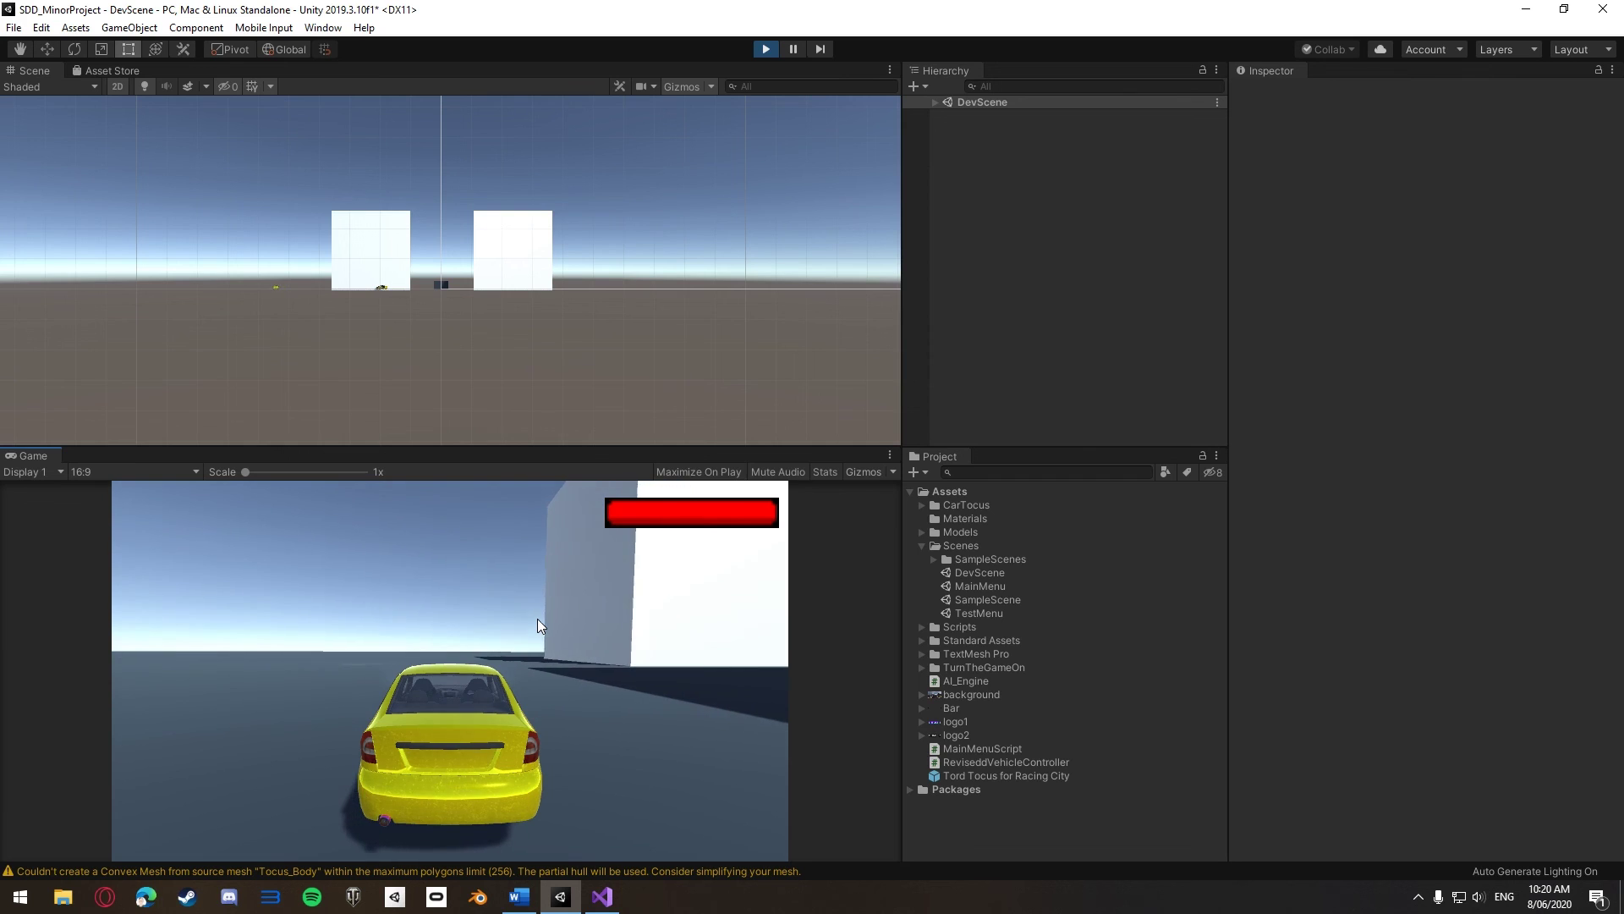
pyautogui.press('Left')
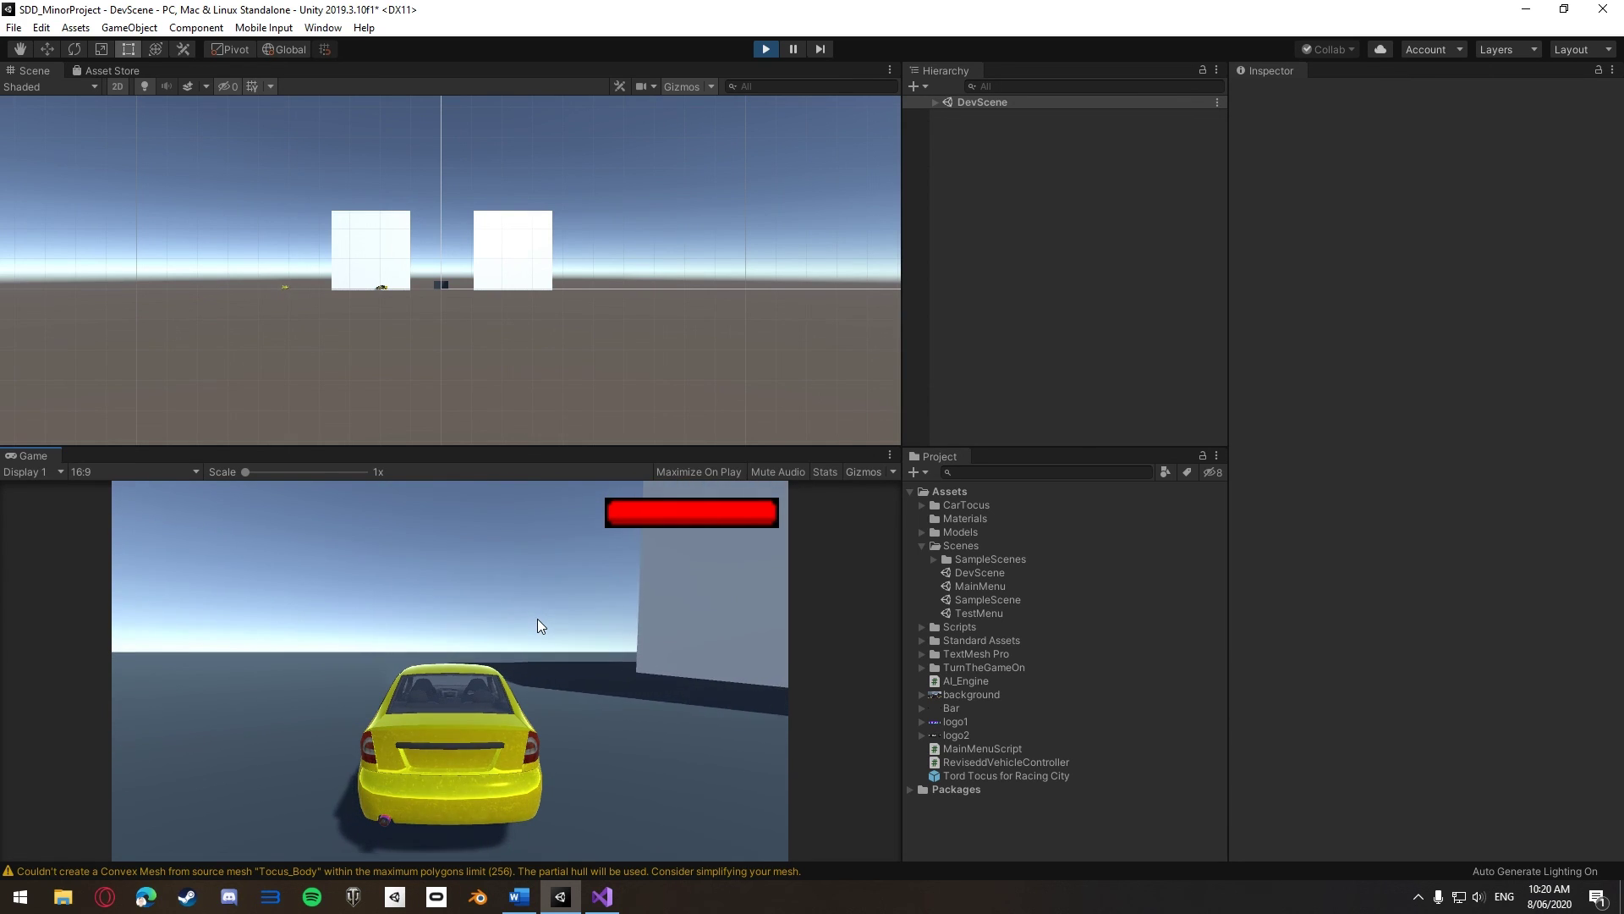